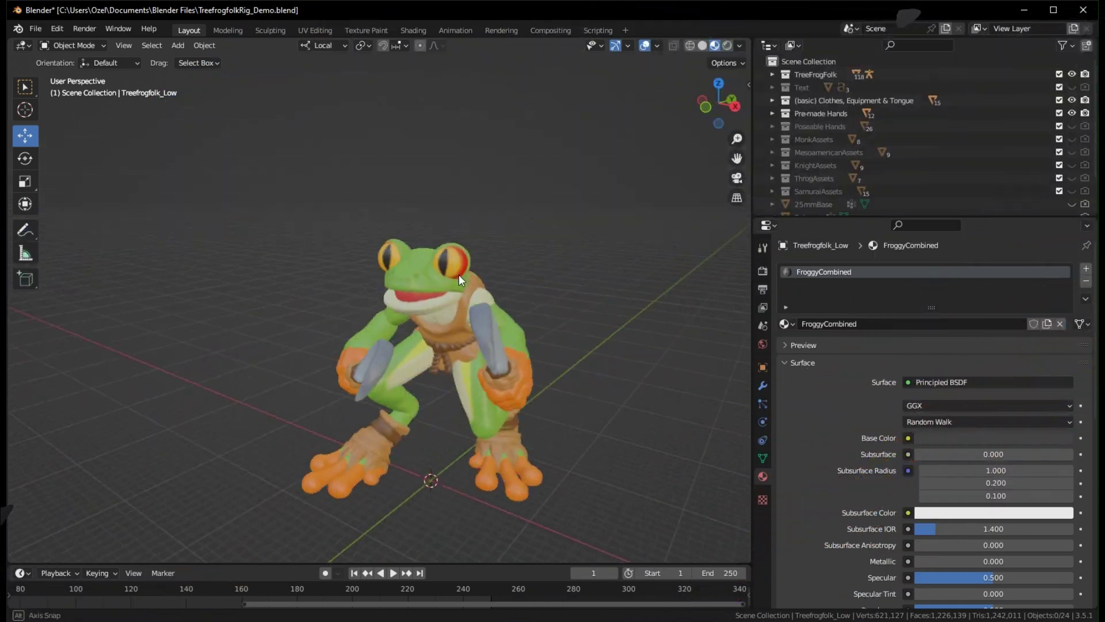
Orbit around the frog, select its Head part and briefly expand the Poseable Hands collection
middle_click_drag(426, 277, 662, 219)
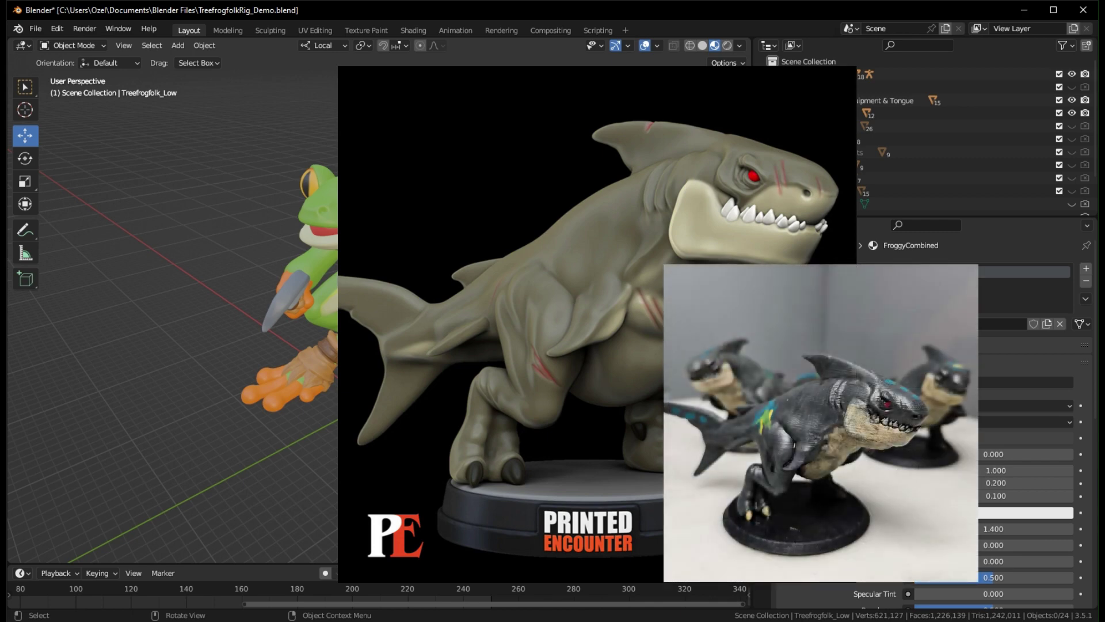
middle_click_drag(218, 276, 576, 230)
left_click(387, 241)
left_click(773, 128)
left_click(774, 127)
Orbit and zoom the view to a front view of the frog
middle_click_drag(429, 195, 365, 192)
scroll(478, 207, "up", 3)
scroll(411, 193, "up", 4)
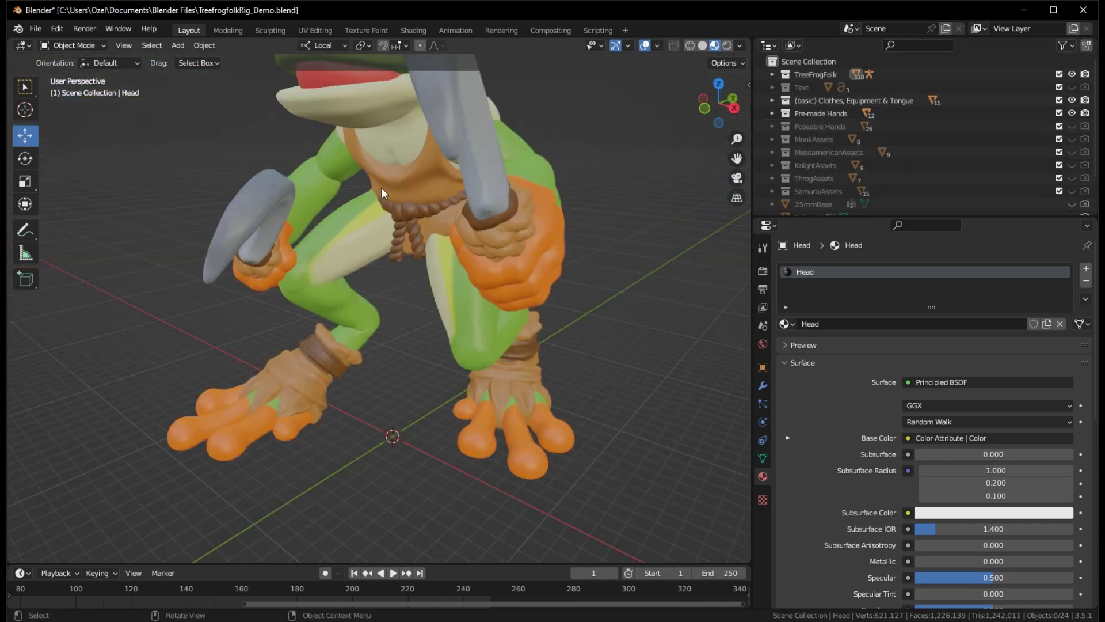
scroll(411, 189, "down", 5)
middle_click_drag(505, 162, 540, 175)
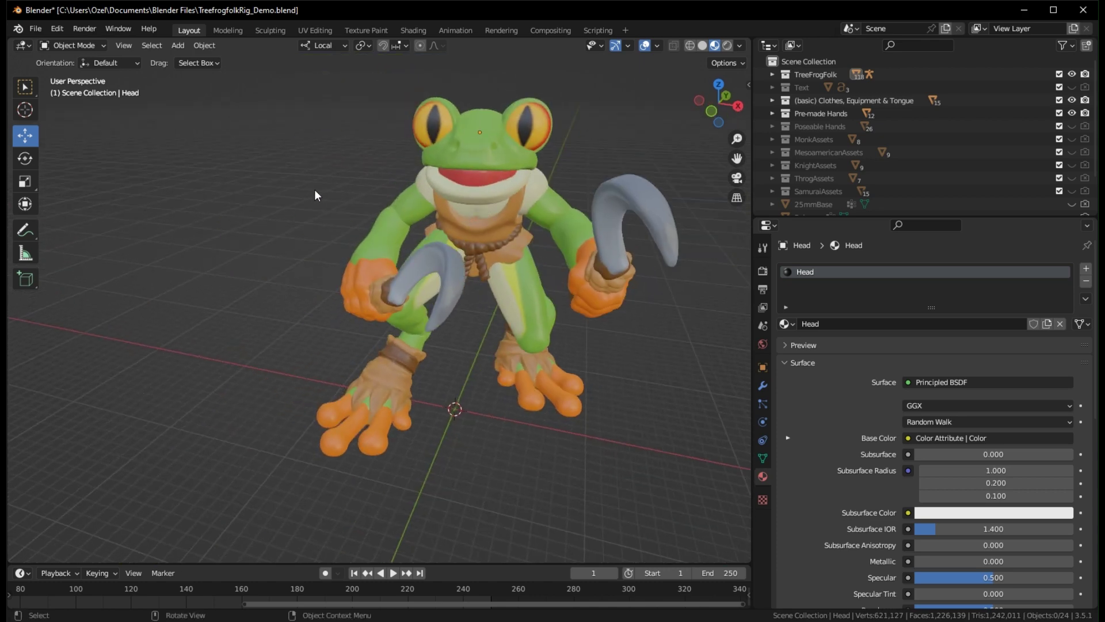
middle_click_drag(315, 191, 461, 206)
middle_click_drag(420, 308, 501, 299)
middle_click_drag(489, 239, 535, 245)
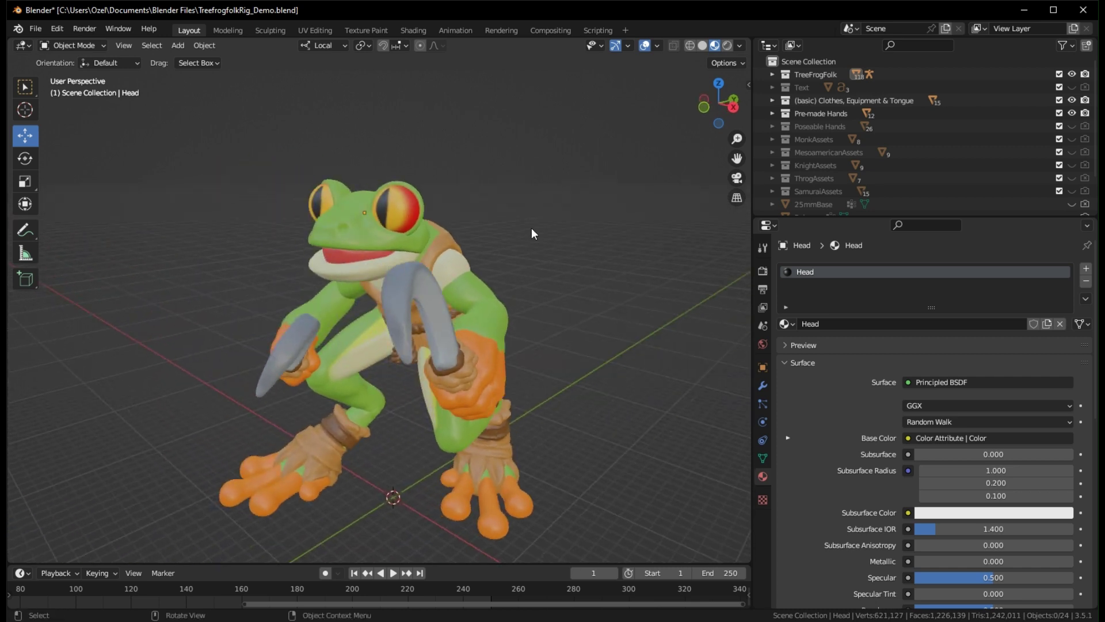
mouse_move(530, 197)
middle_mouse_down()
mouse_move(541, 174)
mouse_move(547, 202)
middle_mouse_up()
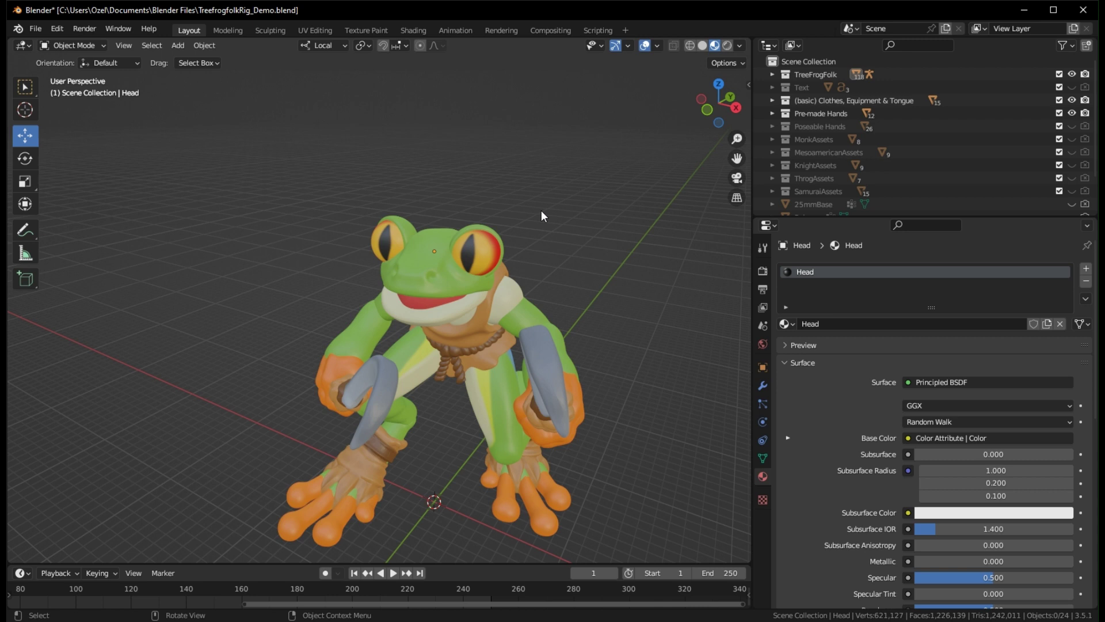
In the Shading workspace, unlink Frog_Normal from the Image Editor and enlarge the viewport and node areas
left_click(414, 31)
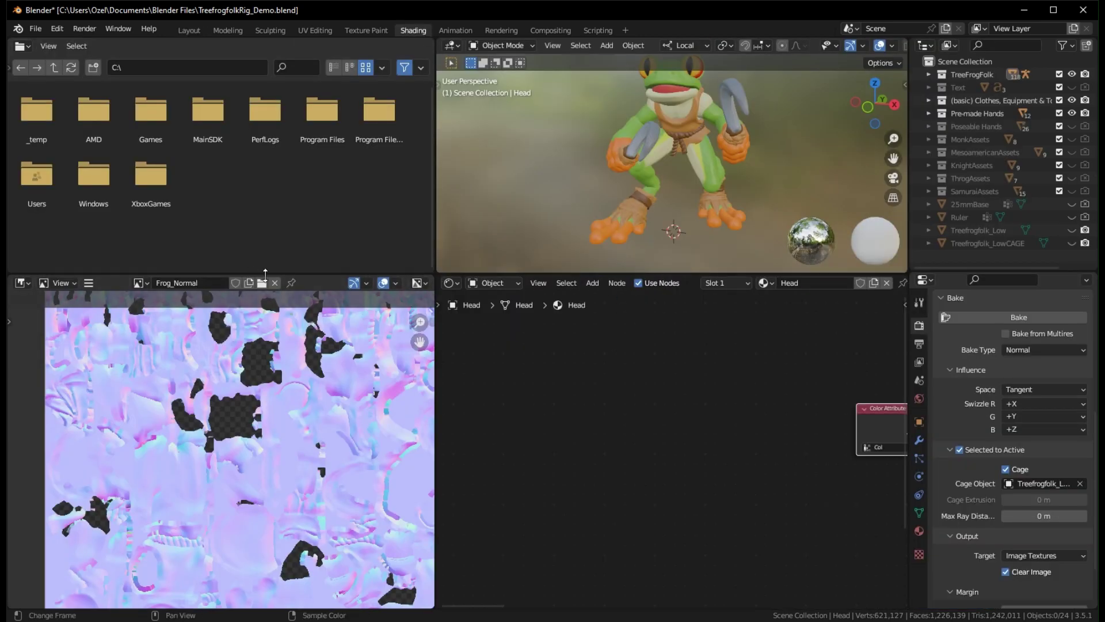
left_click(275, 283)
left_click_drag(431, 254, 189, 359)
key("Home")
Select ForeArmL and move its Color Attribute node up and to the right
scroll(564, 92, "down", 3)
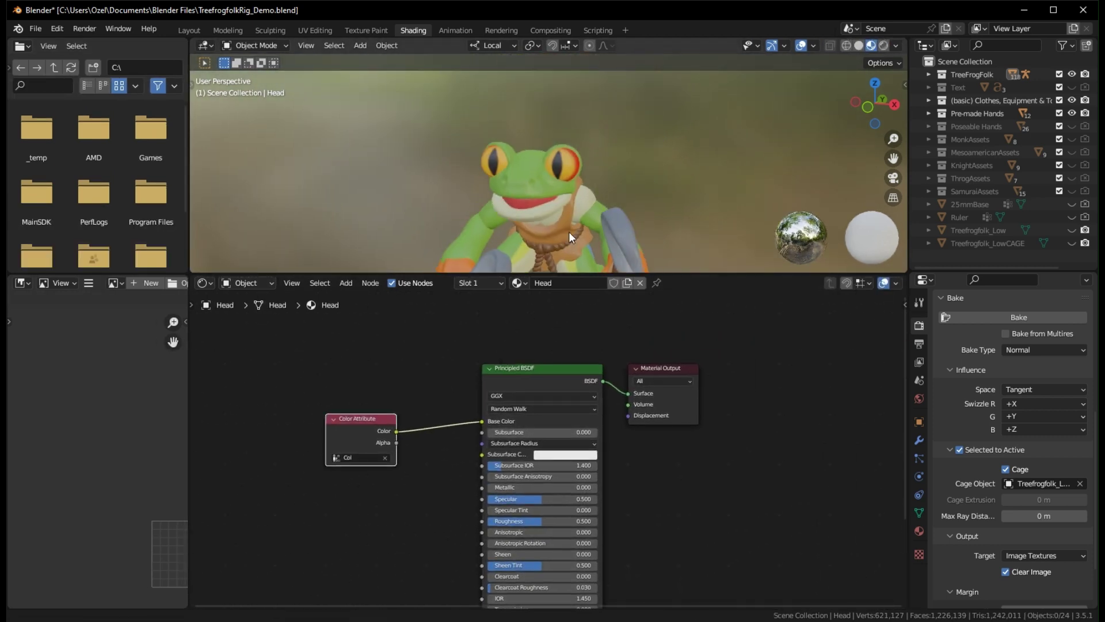
left_click(533, 156)
mouse_move(533, 156)
middle_mouse_down()
mouse_move(570, 177)
mouse_move(546, 158)
middle_mouse_up()
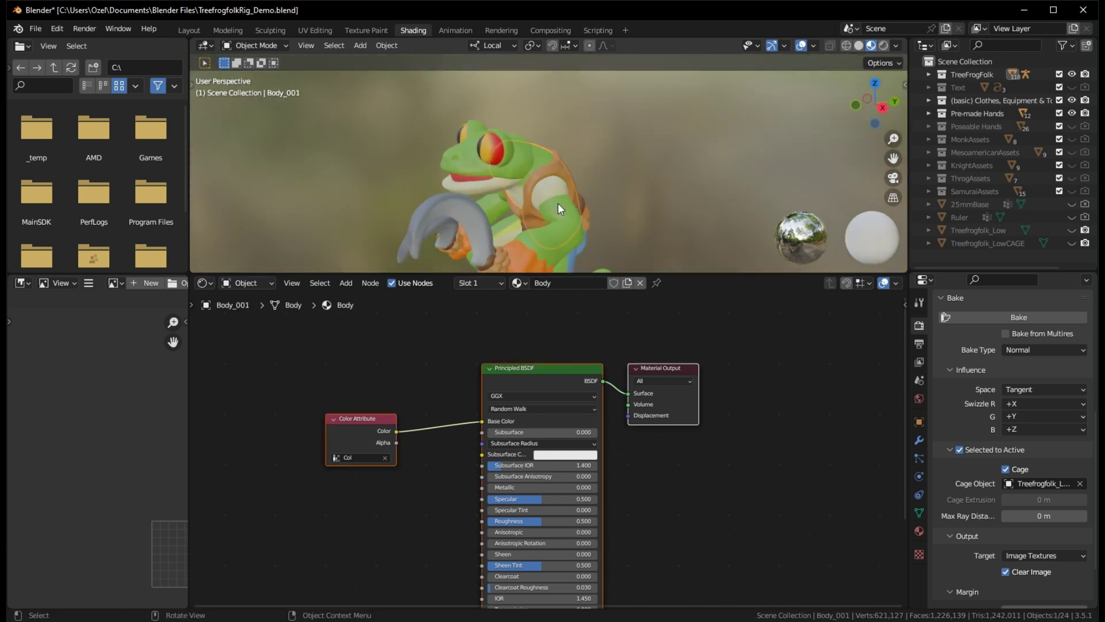
left_click(556, 222)
mouse_move(379, 409)
middle_mouse_down()
mouse_move(419, 379)
mouse_move(426, 404)
mouse_move(378, 396)
middle_mouse_up()
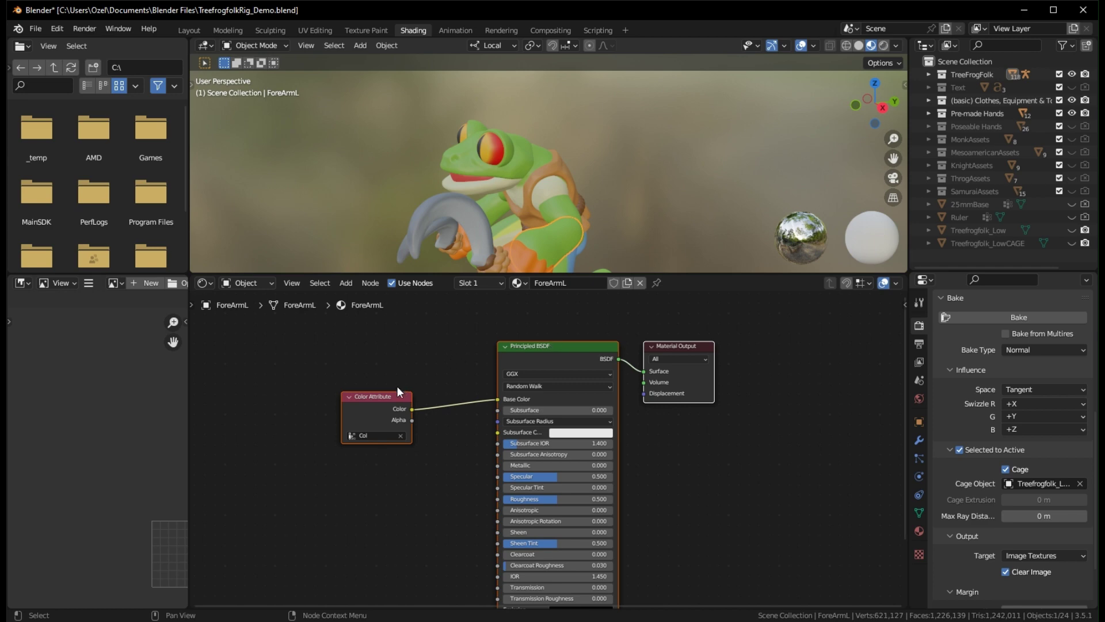
left_click_drag(395, 394, 447, 338)
left_click(427, 370)
middle_click_drag(579, 109, 623, 98)
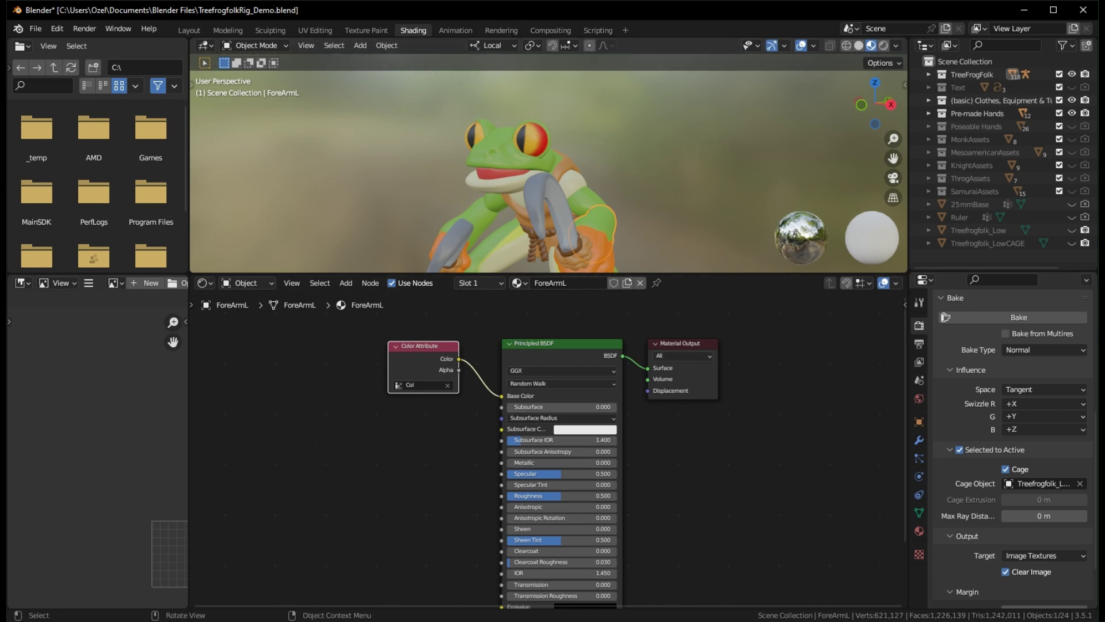
In the Layout workspace, select frog parts such as SickleR, FootWrapR, Head, belt strap and ThighL
left_click(189, 30)
mouse_move(576, 349)
middle_mouse_down()
mouse_move(437, 276)
mouse_move(564, 277)
mouse_move(505, 278)
mouse_move(520, 247)
mouse_move(580, 237)
middle_mouse_up()
left_click(561, 443)
left_click(393, 368)
left_click(385, 413)
middle_click_drag(385, 413, 474, 254)
left_click(474, 254)
left_click(475, 244)
left_click(512, 306)
left_click(561, 398)
left_click(411, 455)
middle_click_drag(412, 455, 649, 377)
Select all objects in the scene with A
left_click_drag(191, 149, 605, 516)
middle_click_drag(609, 485, 625, 388)
left_click(624, 387)
mouse_move(597, 263)
middle_mouse_down()
mouse_move(582, 259)
mouse_move(609, 272)
middle_mouse_up()
key("a")
middle_click_drag(635, 311, 621, 330)
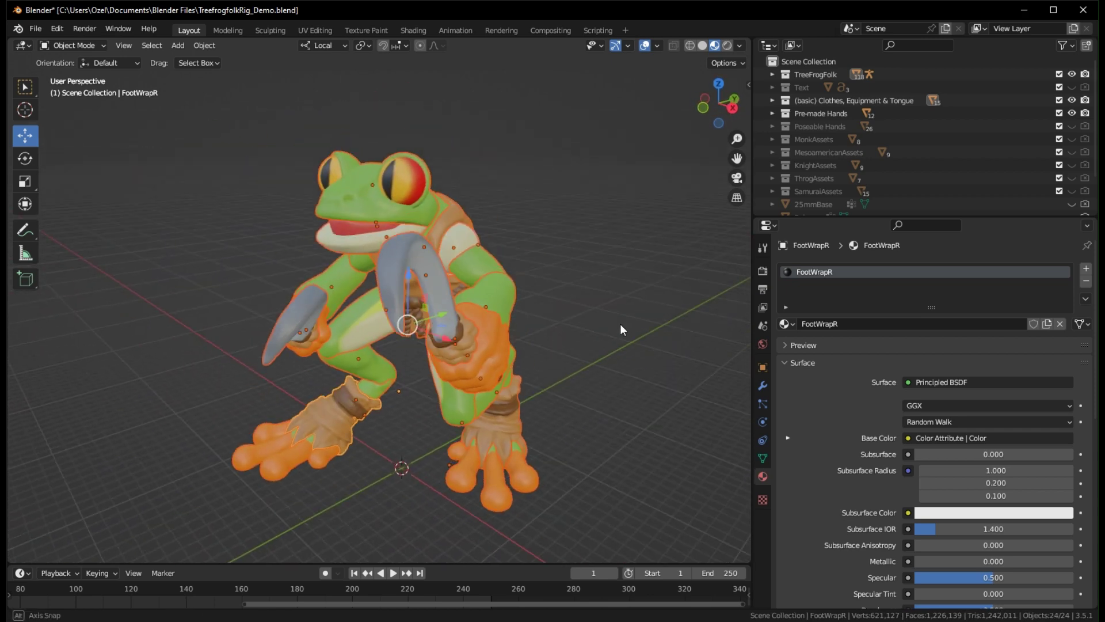
Export the selected frog as an STL (.stl) file
left_click(35, 28)
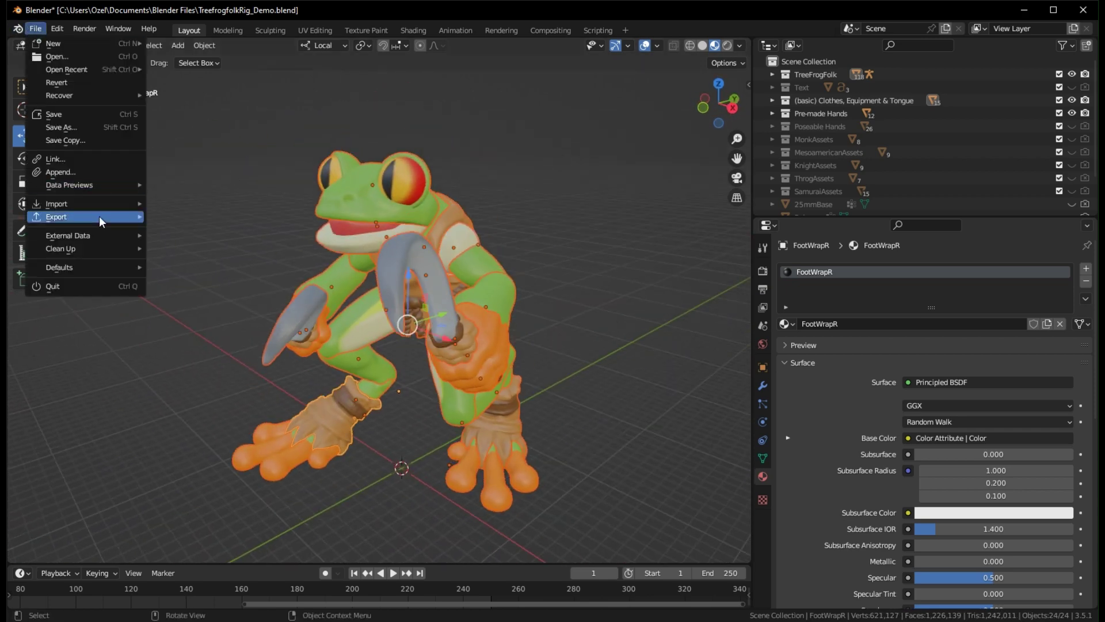
mouse_move(104, 219)
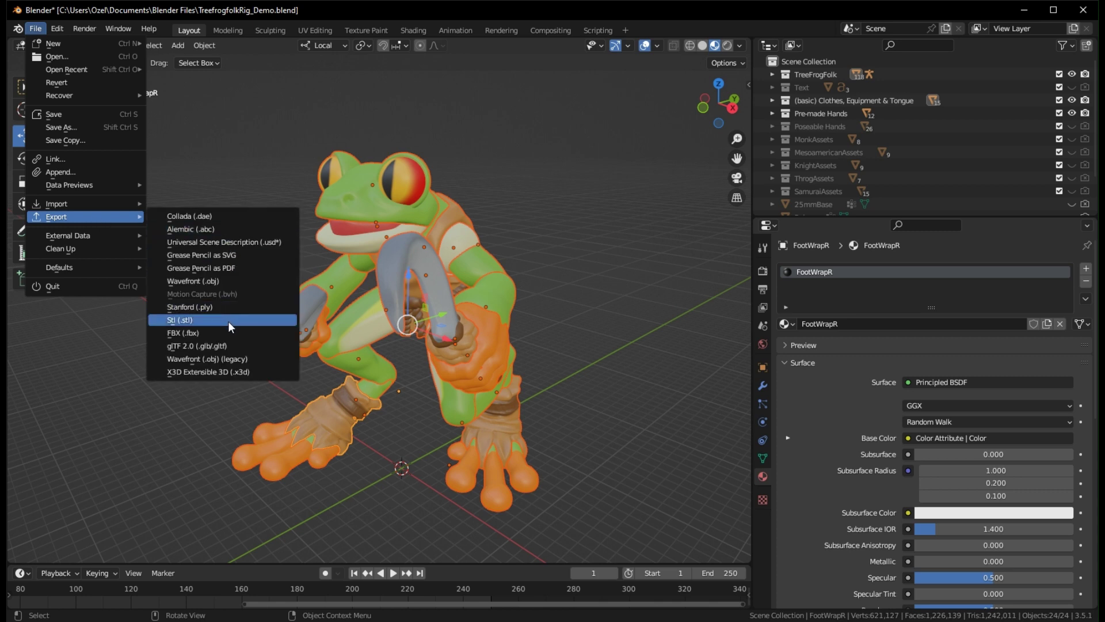
left_click(260, 322)
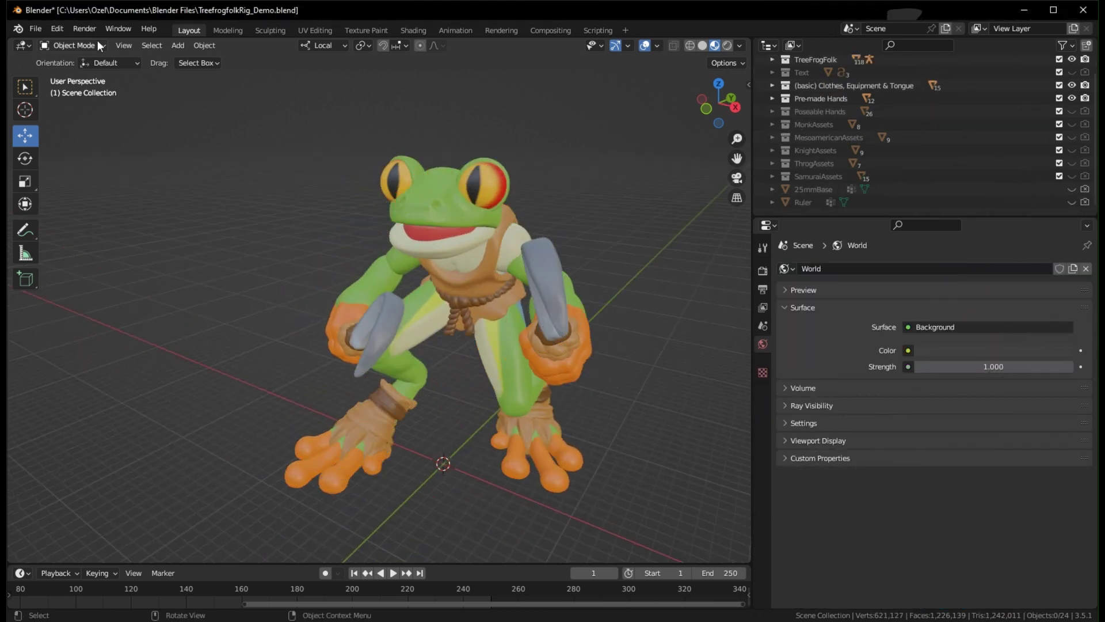
Import the exported frog STL file into the scene
left_click(35, 28)
mouse_move(99, 204)
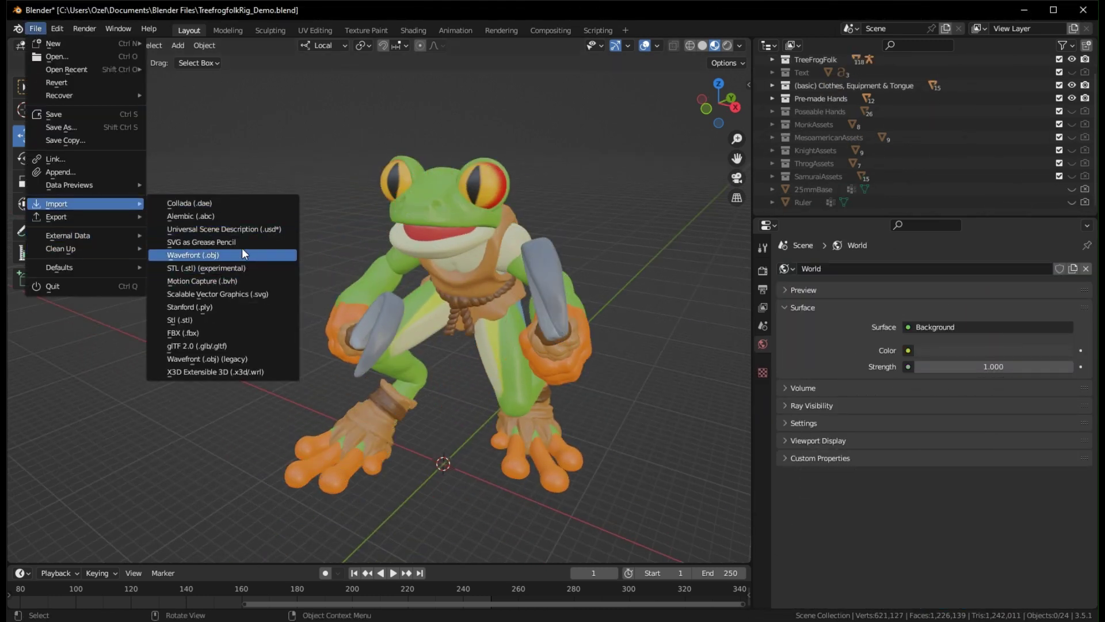
left_click(216, 319)
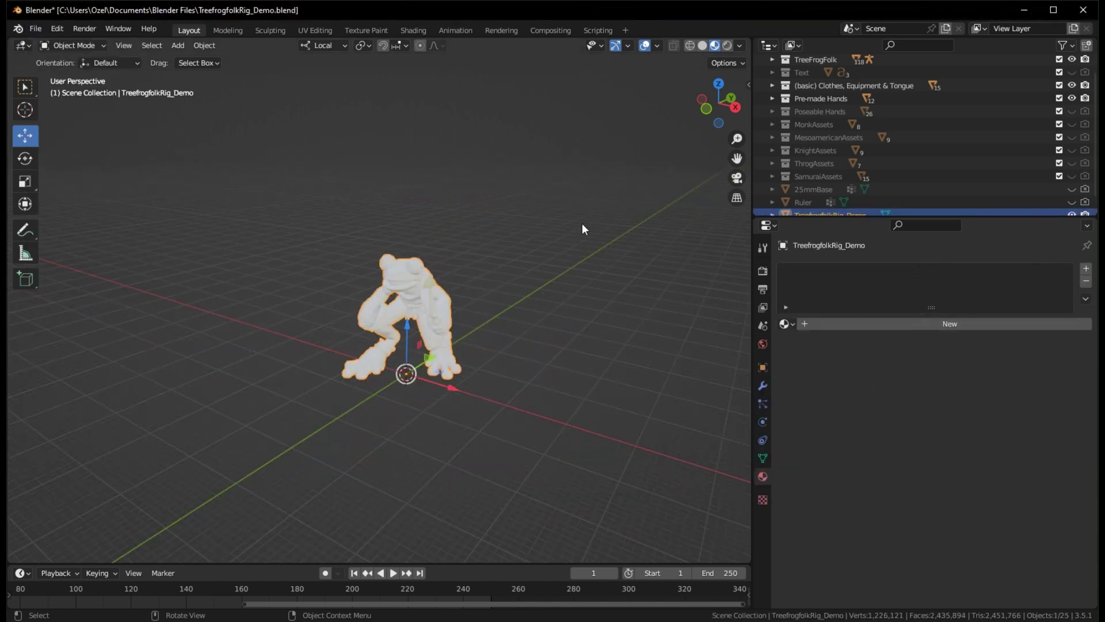
scroll(582, 239, "up", 5)
middle_click_drag(583, 237, 323, 270)
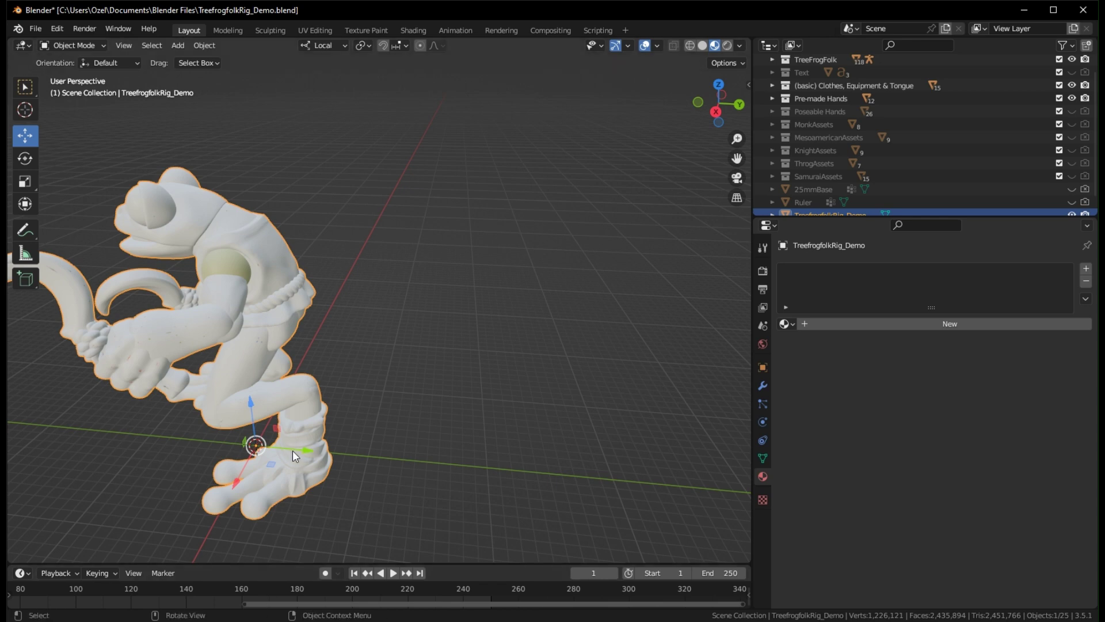
Slide the white imported frog along Y to compare it, then put it back over the original
left_click_drag(302, 454, 526, 480)
middle_click_drag(527, 481, 541, 302)
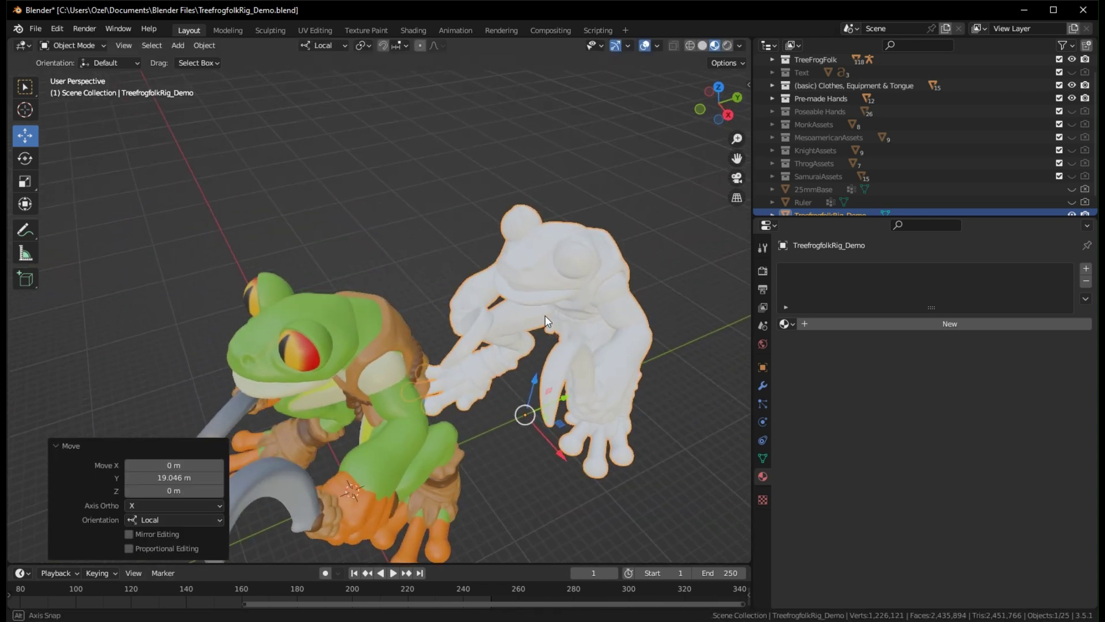
middle_click_drag(536, 314, 574, 396)
key("shift+h")
middle_click_drag(535, 328, 507, 307)
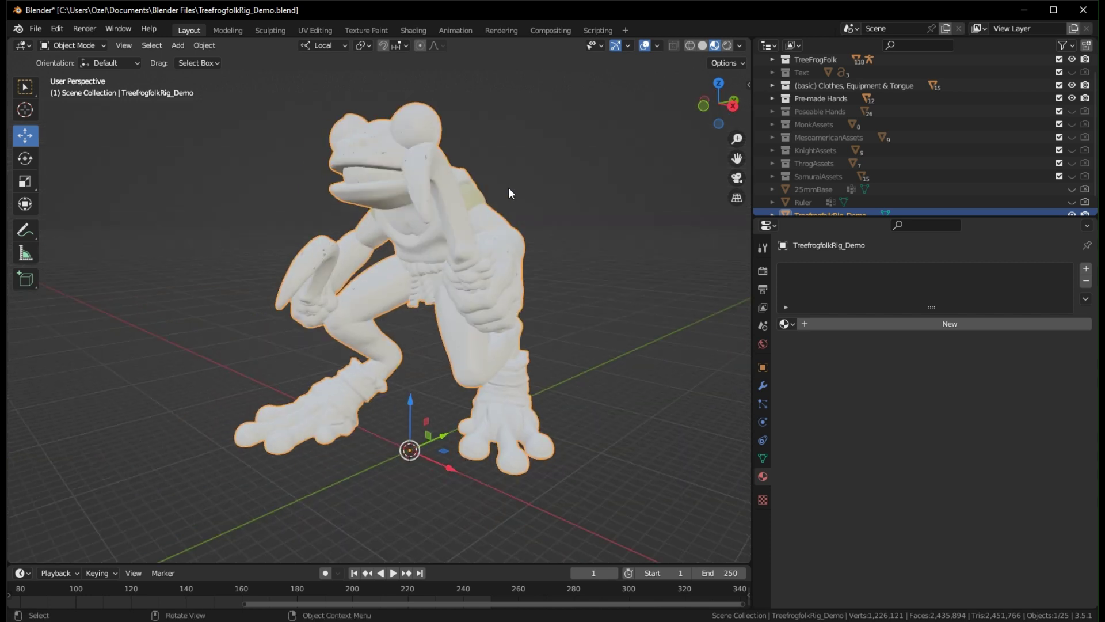
middle_click_drag(509, 188, 428, 184)
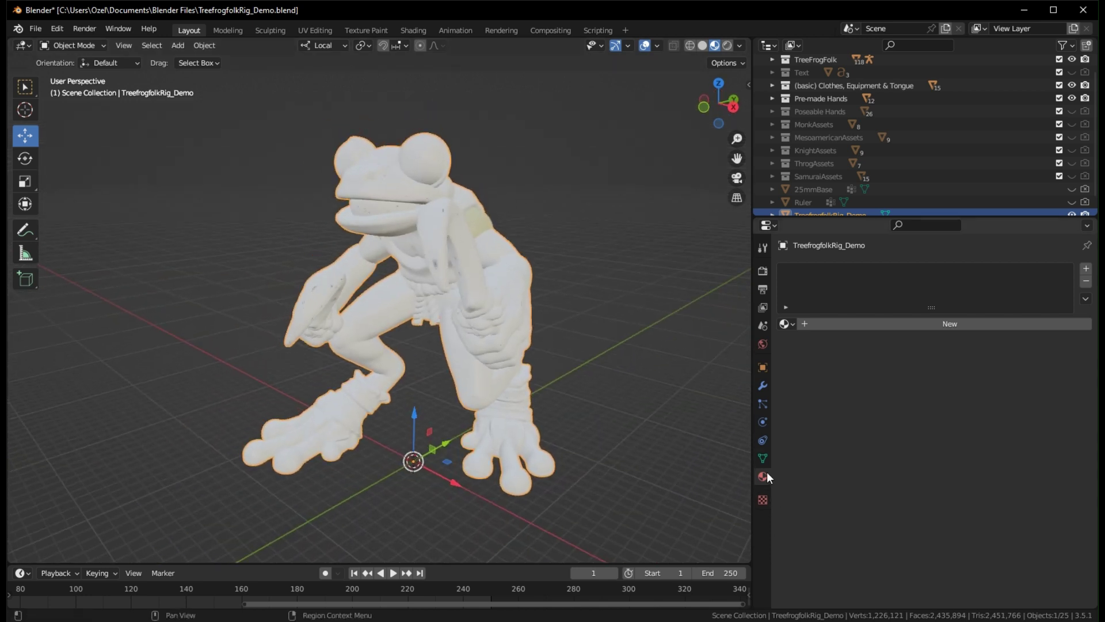
Give the imported frog a new material with its Base Color darkened to 0.091 grey
left_click(920, 323)
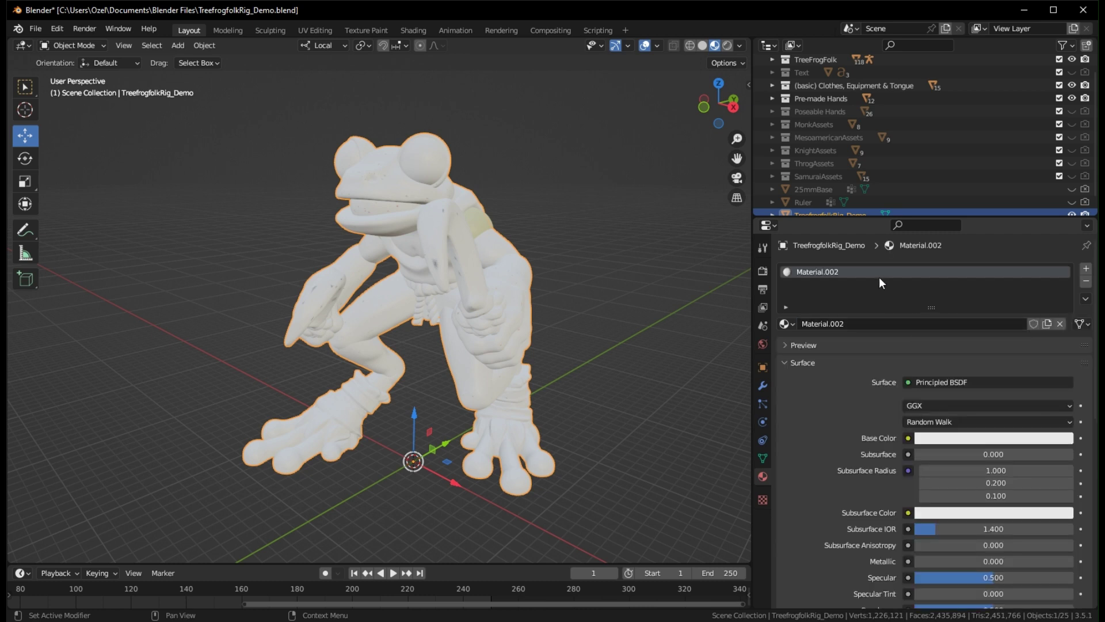
left_click(958, 439)
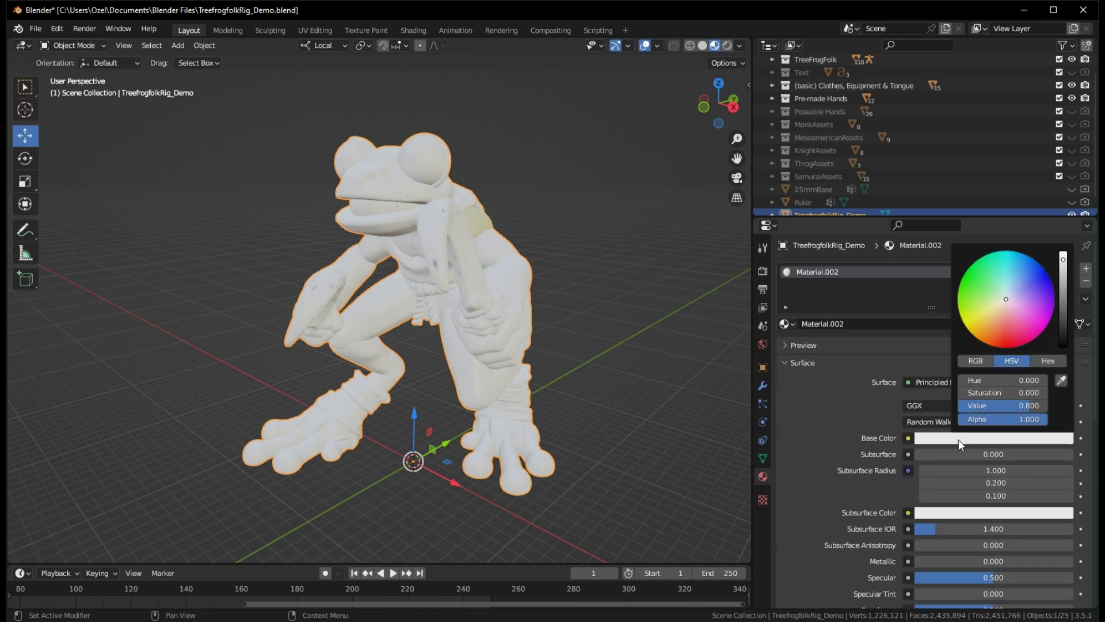
left_click_drag(1064, 272, 1063, 327)
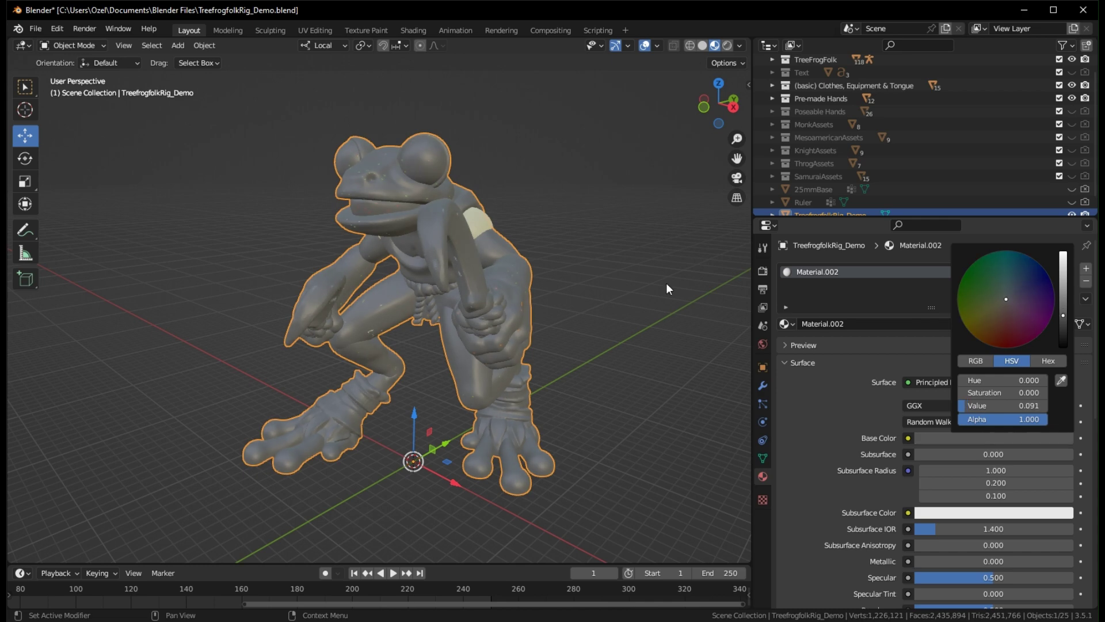
middle_click_drag(600, 261, 492, 258)
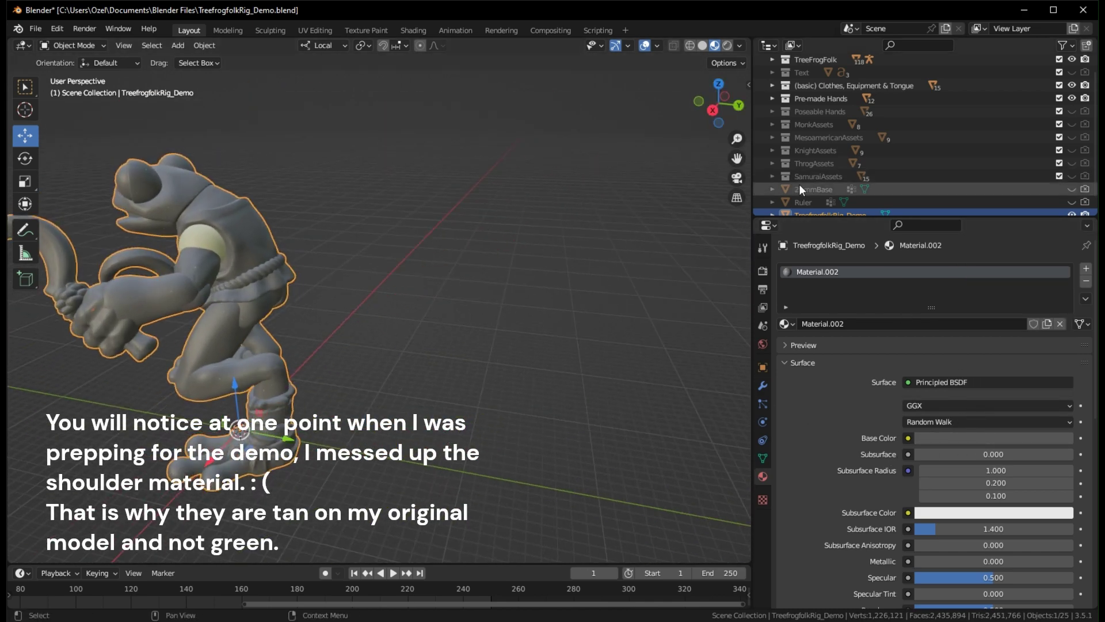
scroll(800, 185, "down", 1)
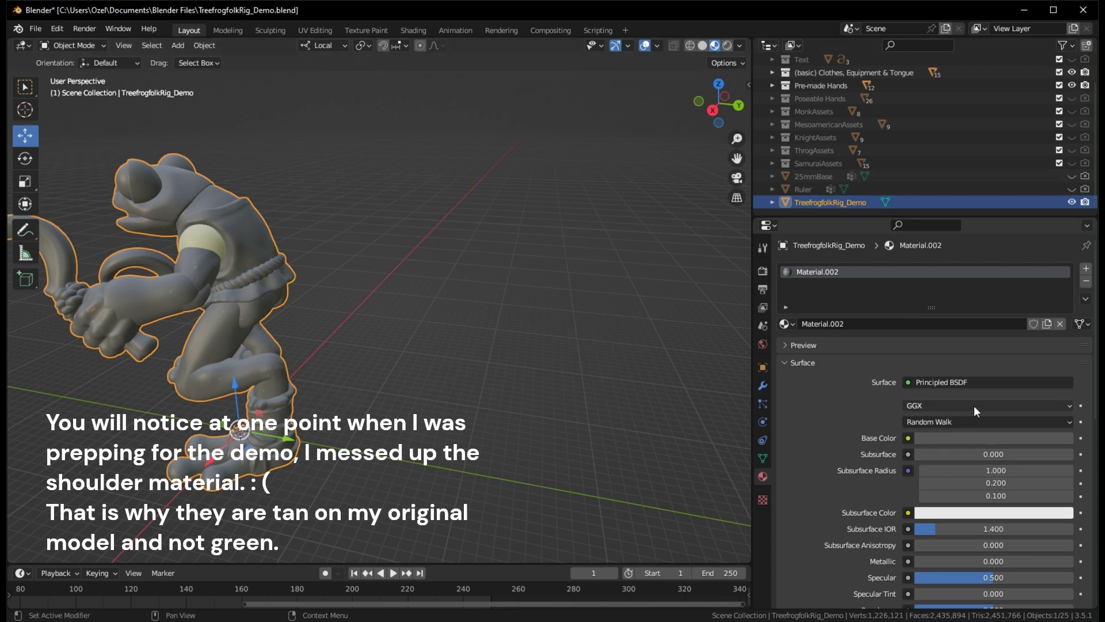
middle_click_drag(486, 272, 309, 140)
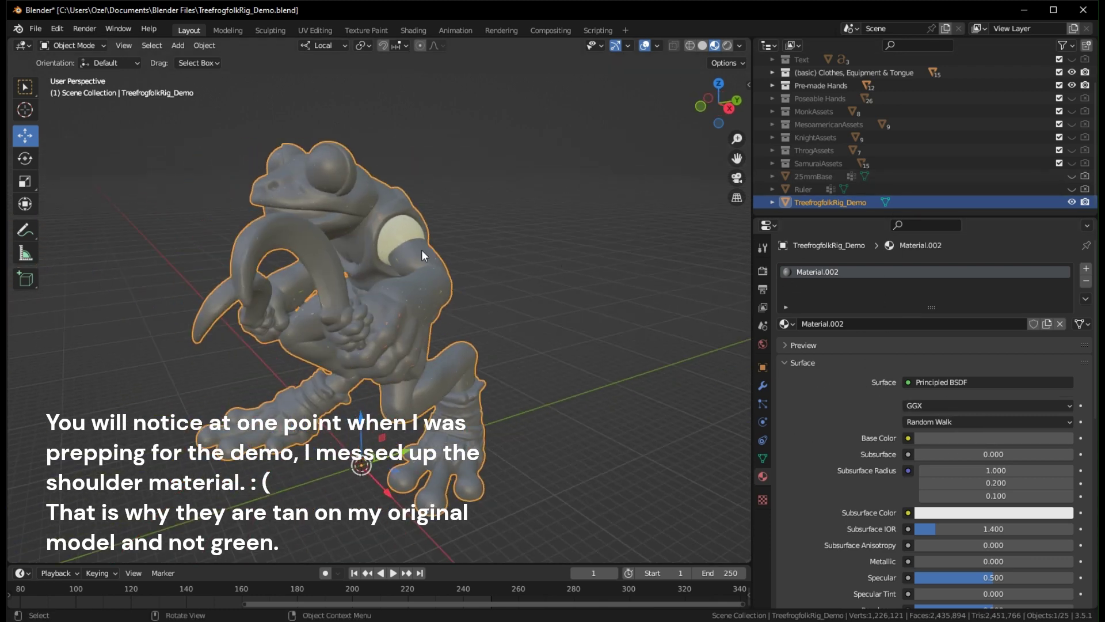
Duplicate the grey TreefrogfolkRig_Demo model with Shift+D and place the copy
left_click(407, 377)
left_click(473, 430)
key("shift+d")
left_click(553, 342)
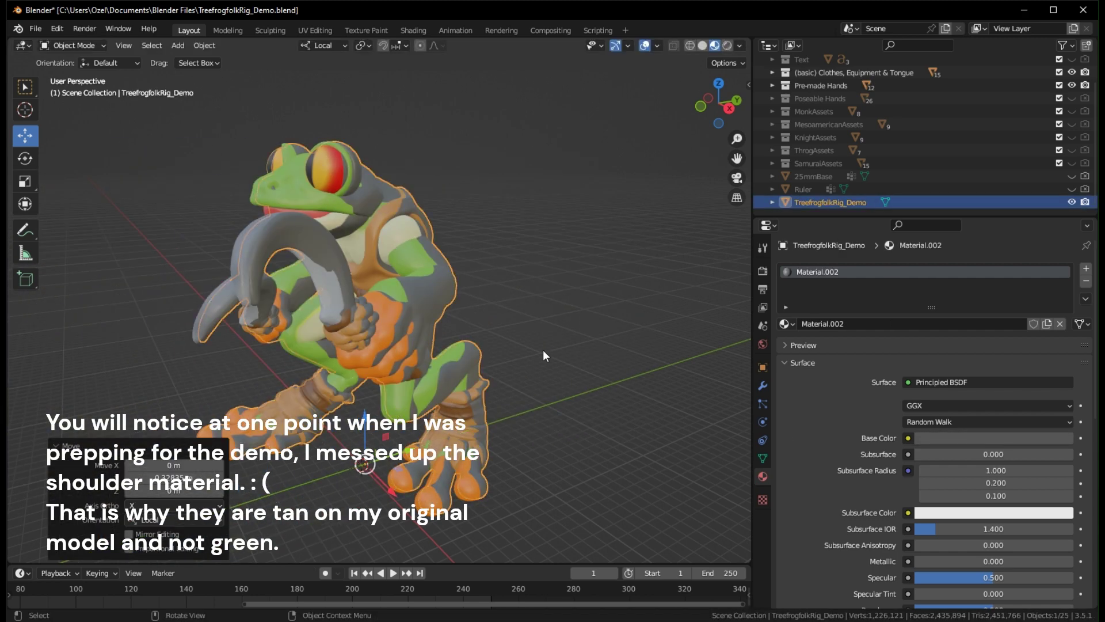
middle_click_drag(569, 253, 553, 195)
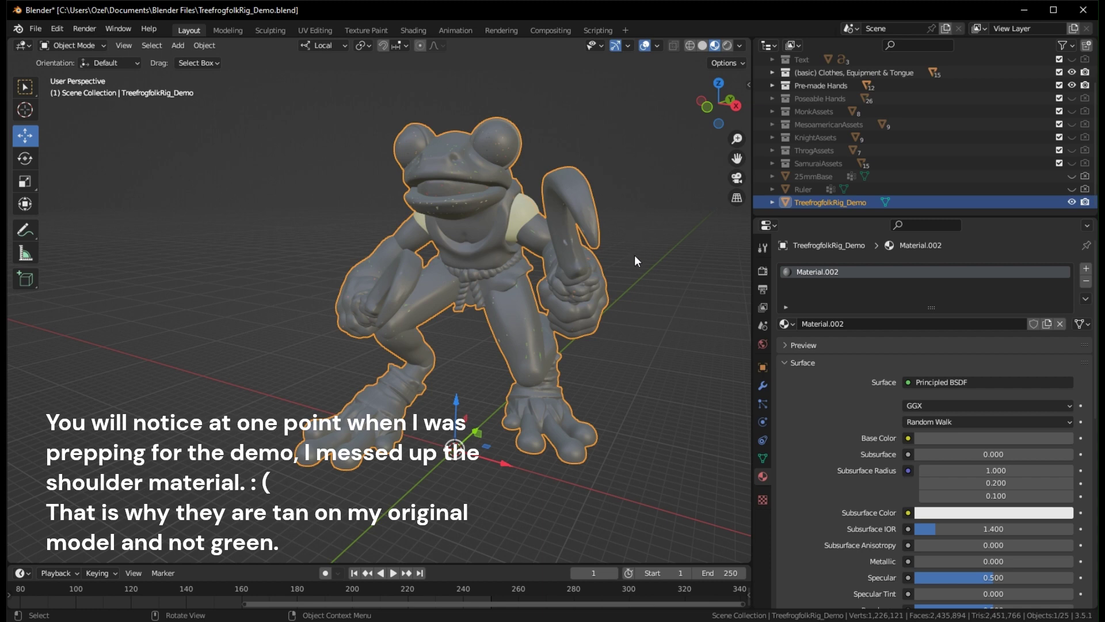
middle_click_drag(635, 254, 547, 302)
Hide the grey STL frog and select original parts like Head, ShoulderKey and SimpleShirt
left_click(1072, 202)
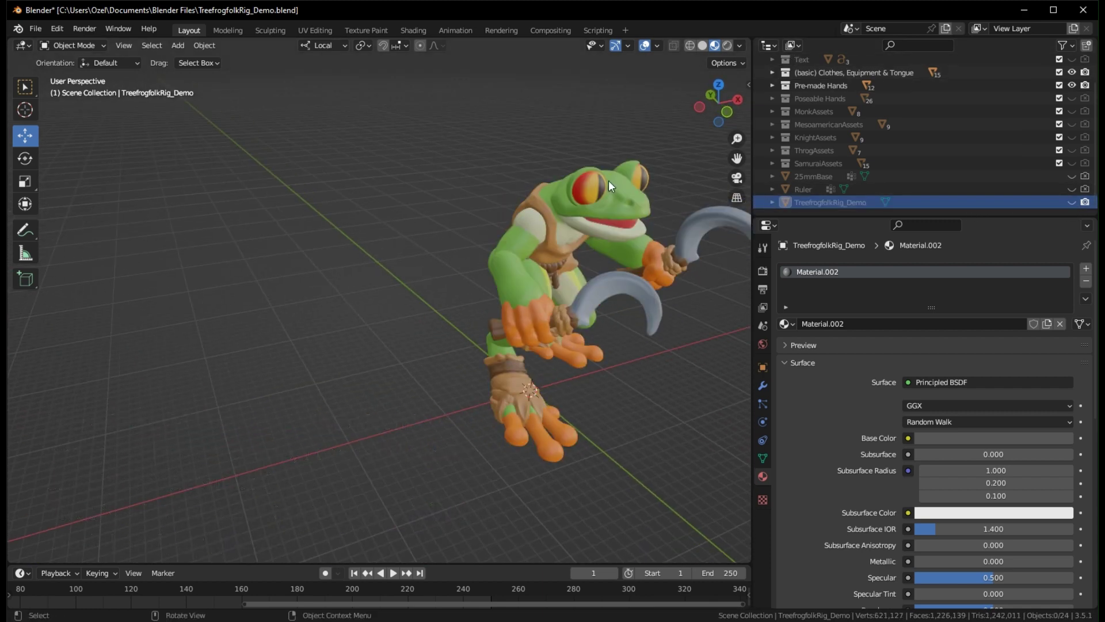
middle_click_drag(604, 192, 429, 285)
left_click(429, 288)
left_click(513, 334)
left_click(513, 333)
middle_click_drag(513, 332, 337, 269)
left_click(243, 210)
middle_click_drag(243, 210, 409, 222)
scroll(471, 223, "up", 3)
Show TreefrogfolkRig_Demo and hide the clothing, Pre-made Hands and TreefrogFolk collections
left_click(944, 202)
left_click(1070, 202)
scroll(898, 190, "up", 2)
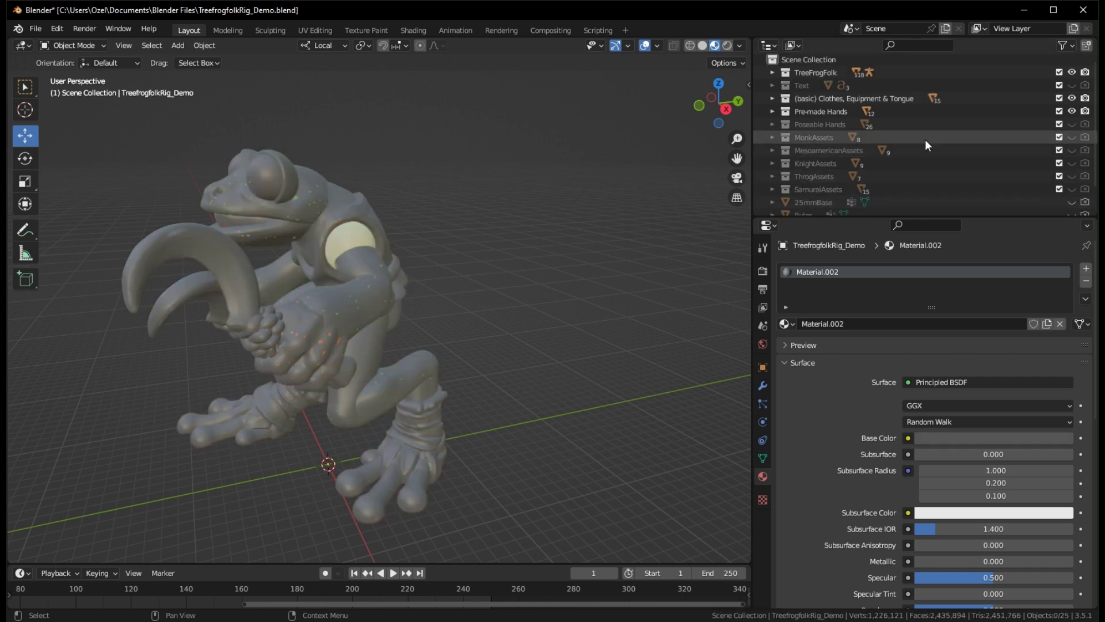
left_click(1071, 100)
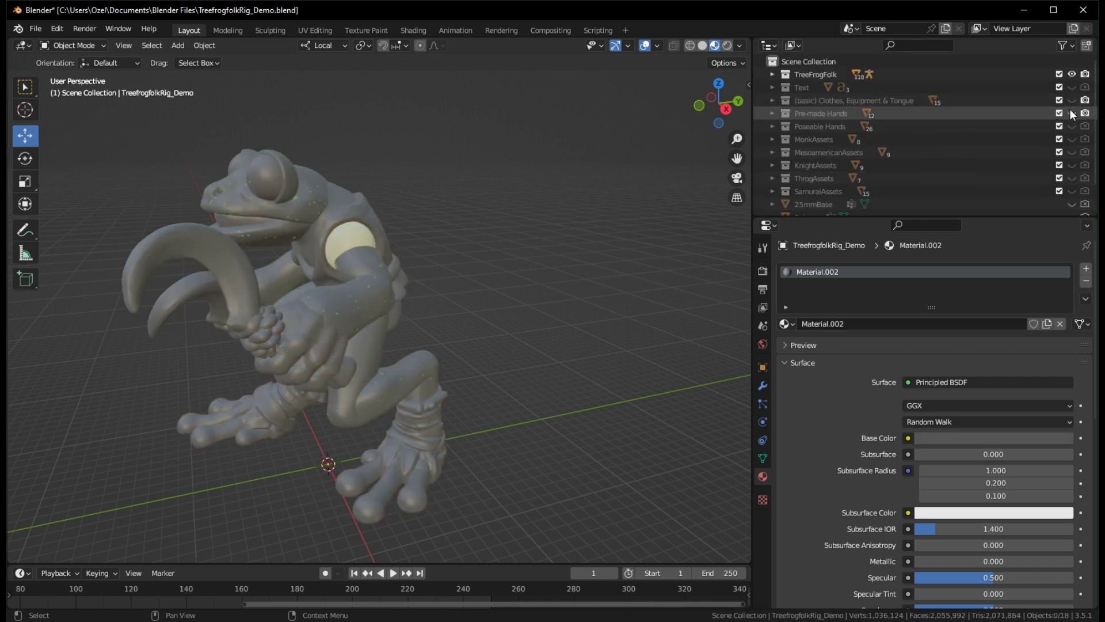
left_click(1070, 113)
left_click(1072, 73)
scroll(1005, 185, "down", 2)
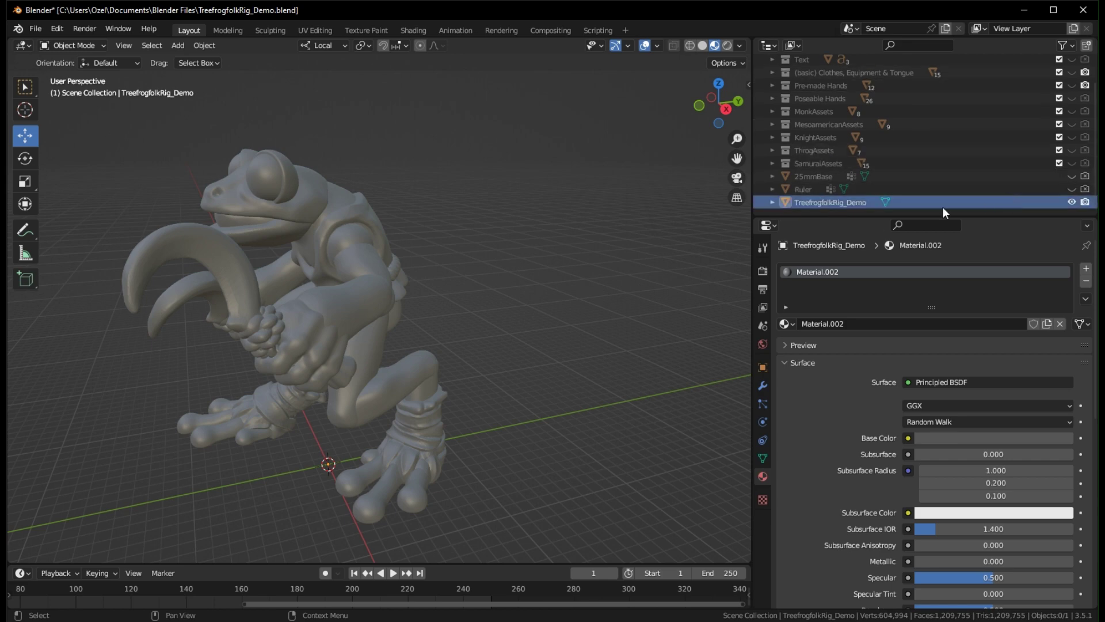
Select the TreefrogfolkRig_Demo mesh and switch the viewport to Solid shading
left_click(842, 202)
middle_click_drag(742, 225, 582, 237)
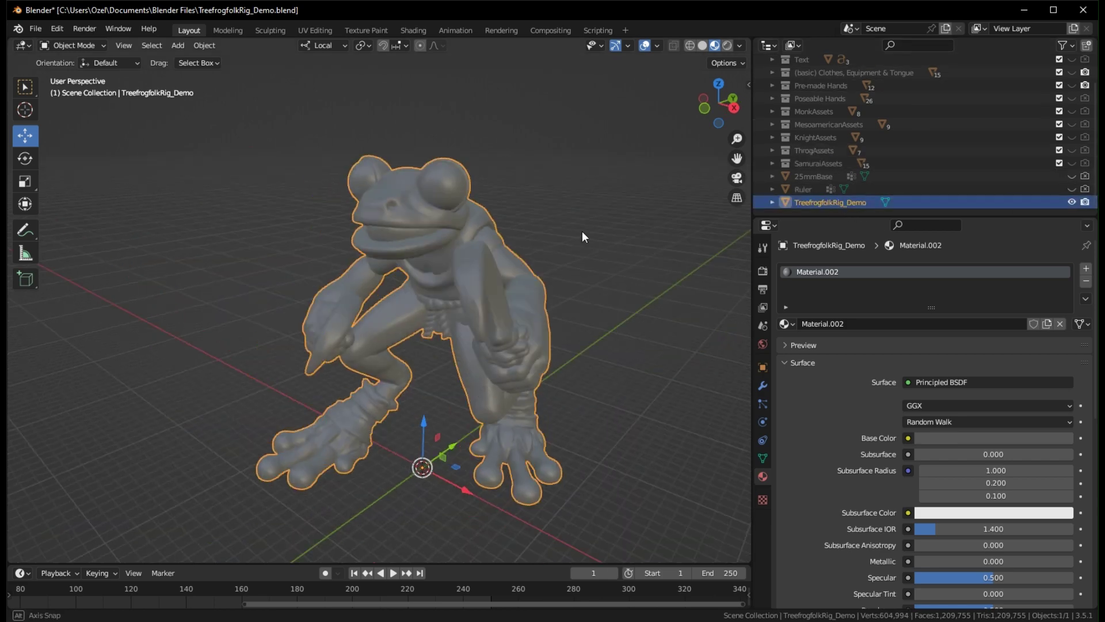
left_click(704, 44)
scroll(598, 181, "up", 6)
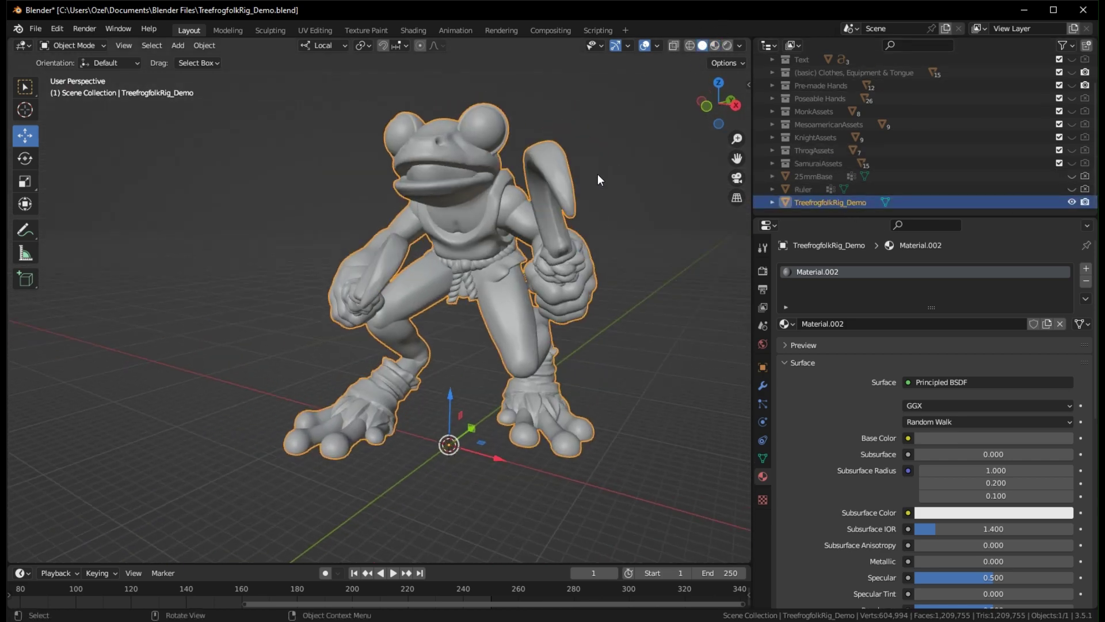
scroll(513, 204, "down", 8)
mouse_move(591, 180)
middle_mouse_down()
mouse_move(514, 205)
mouse_move(553, 205)
mouse_move(581, 179)
mouse_move(590, 188)
middle_mouse_up()
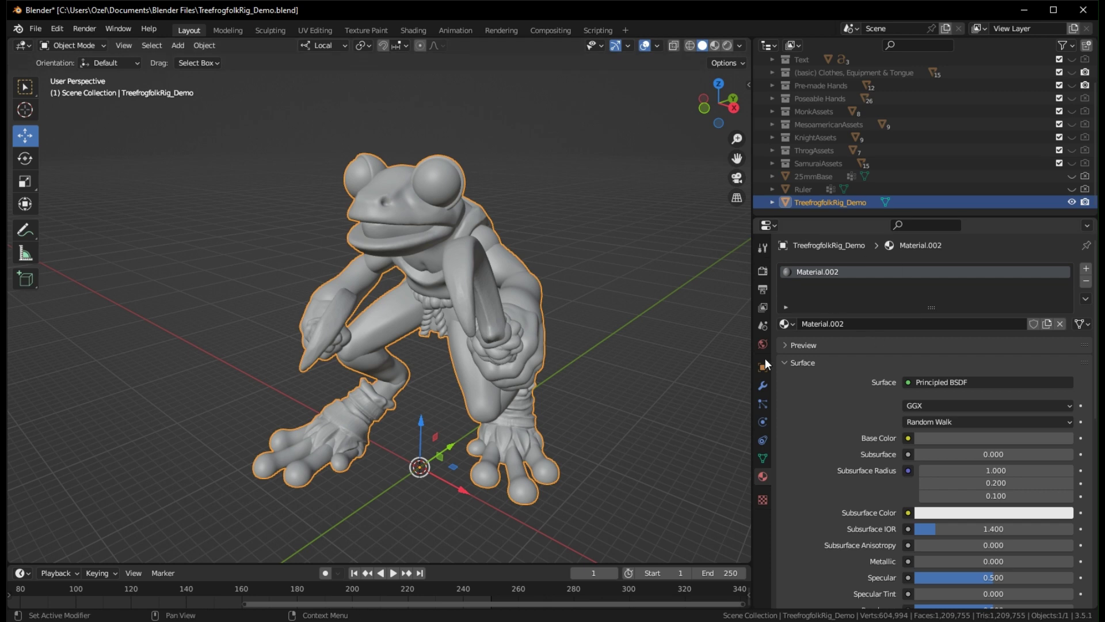
Add a Remesh modifier with 0.1 m voxel size and apply it
left_click(763, 386)
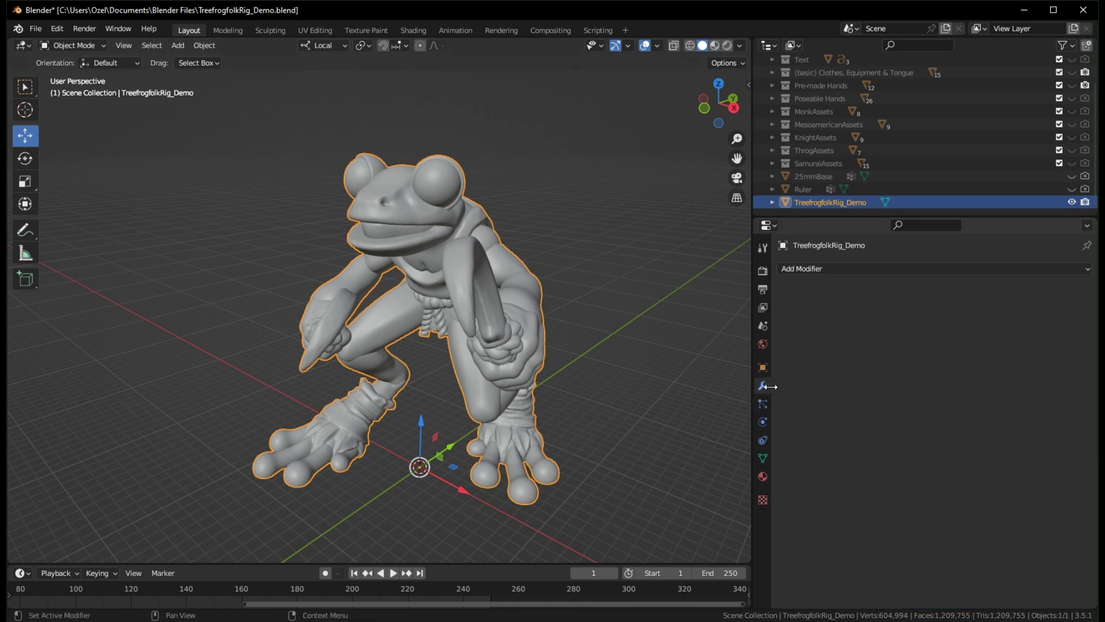
left_click(846, 268)
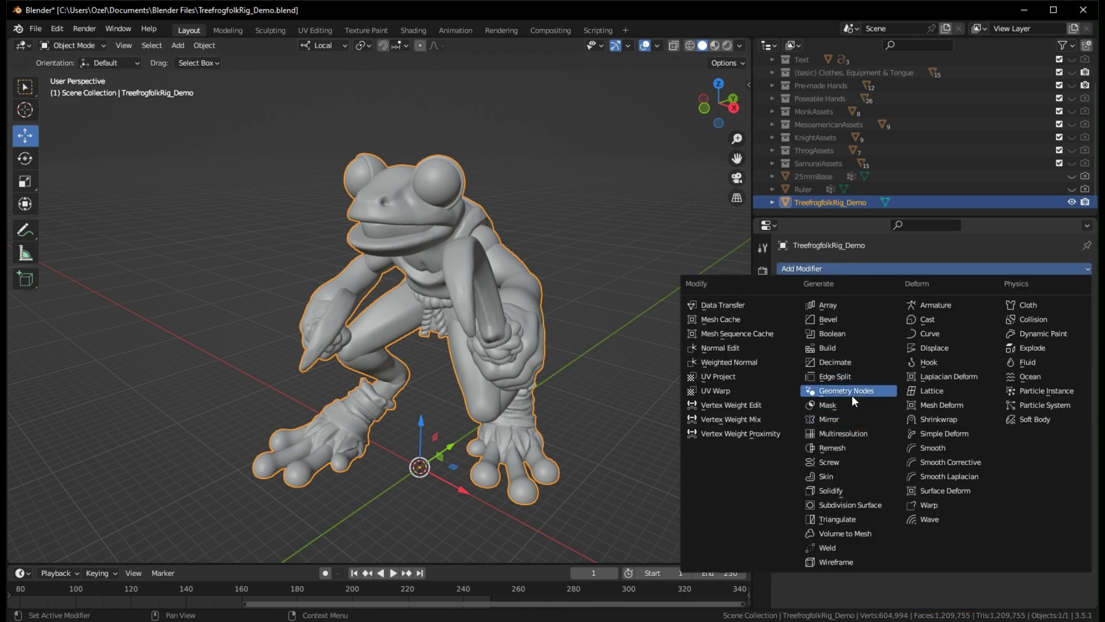
left_click(832, 448)
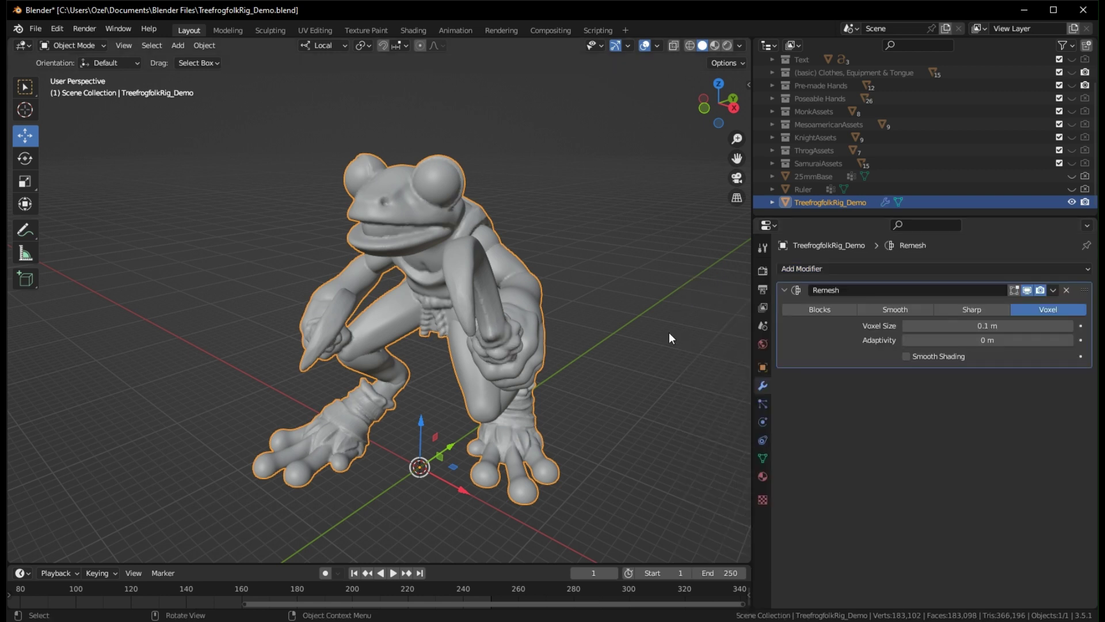
left_click(1028, 326)
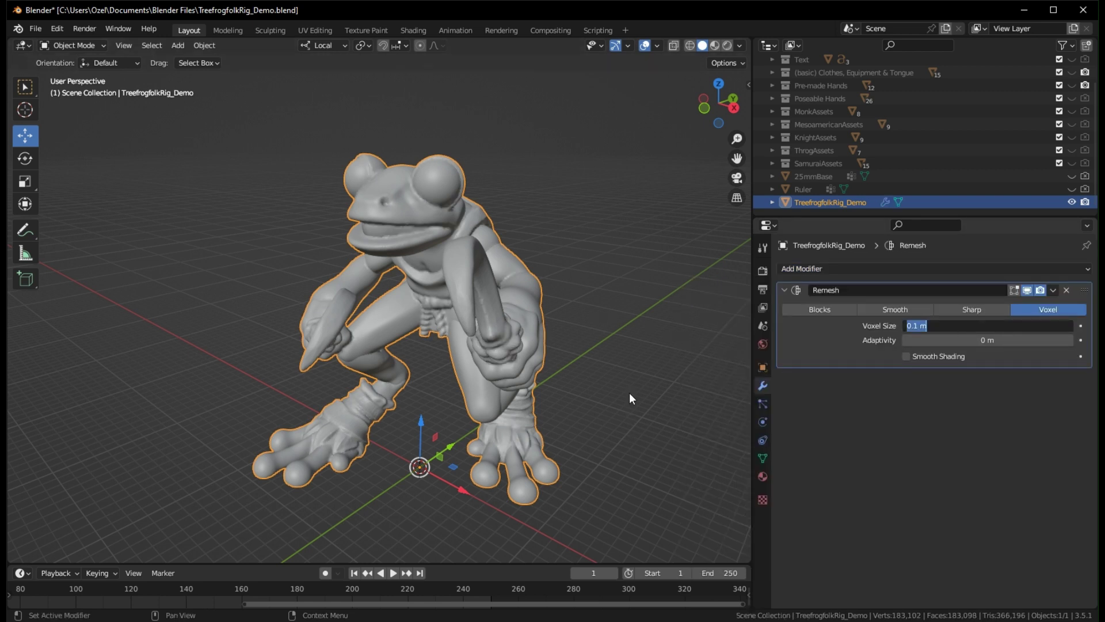
key("Return")
left_click(1054, 291)
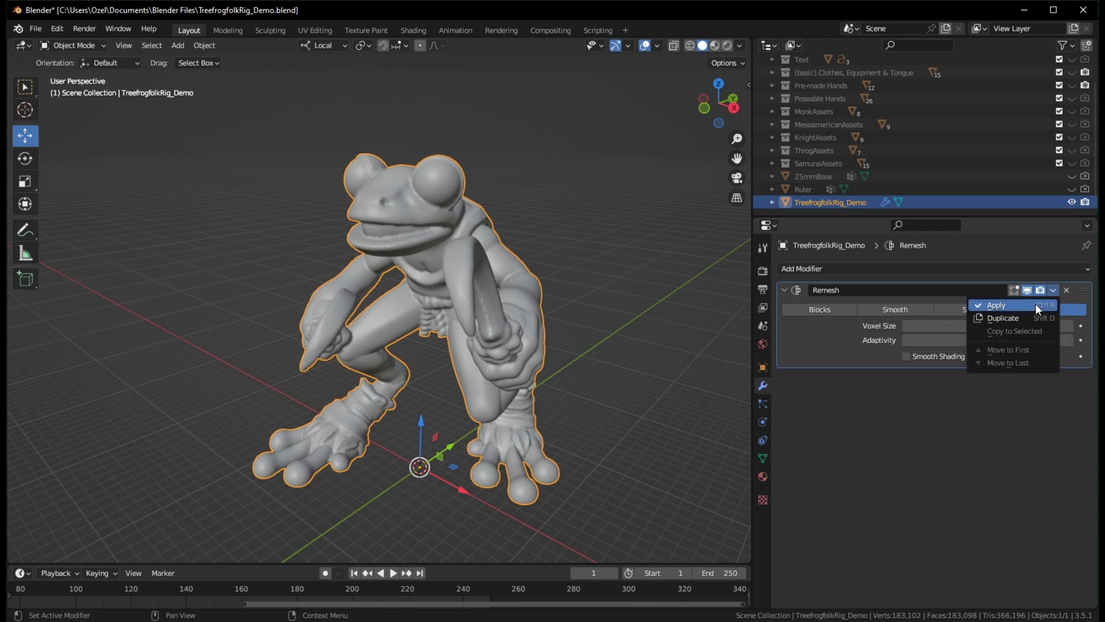
key("ctrl+a")
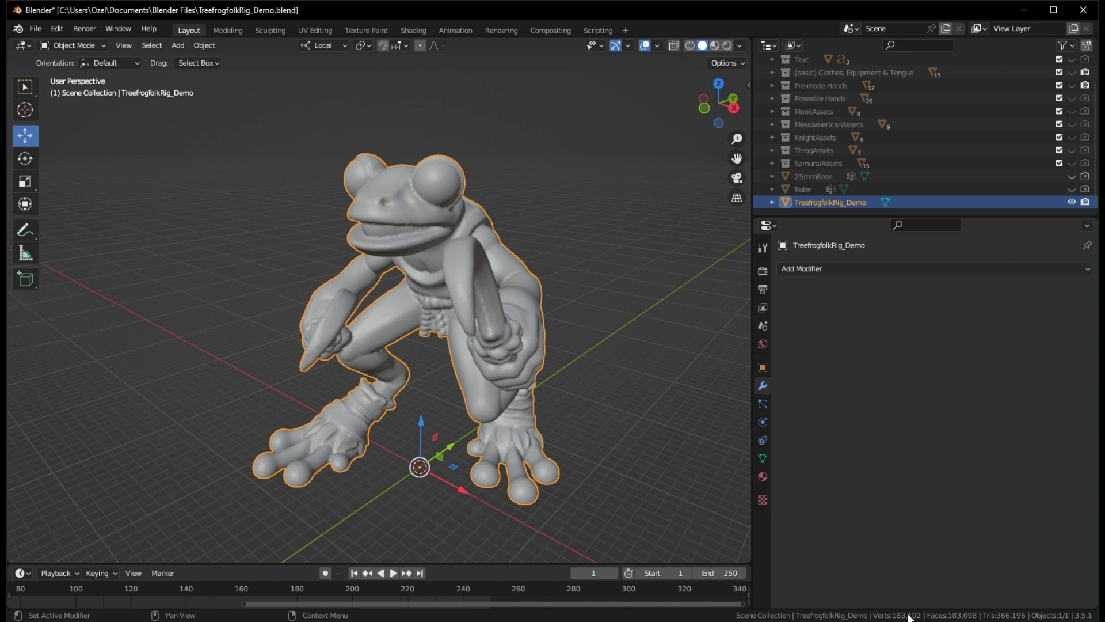
Add a Decimate modifier, set Ratio to 0.2 and apply it with Ctrl+A
left_click(861, 269)
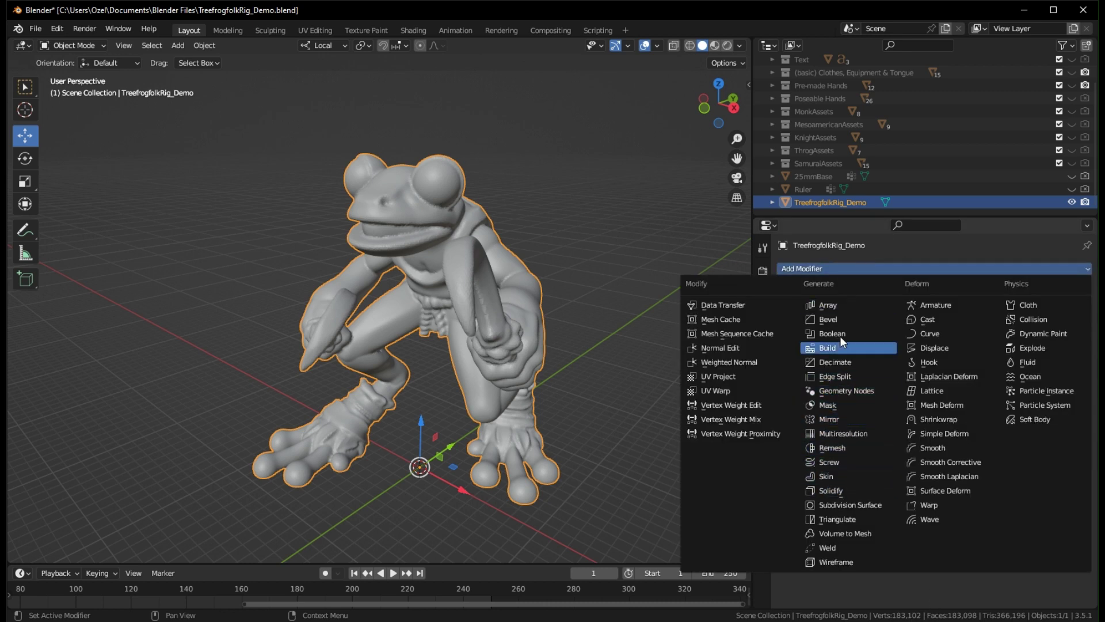
left_click(813, 268)
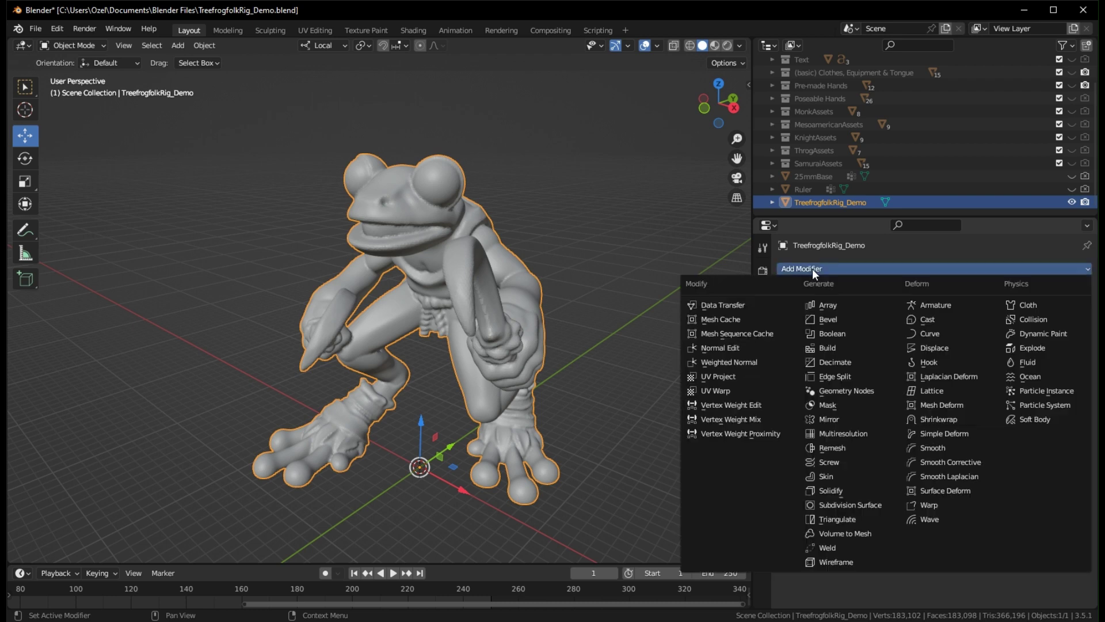
left_click(839, 363)
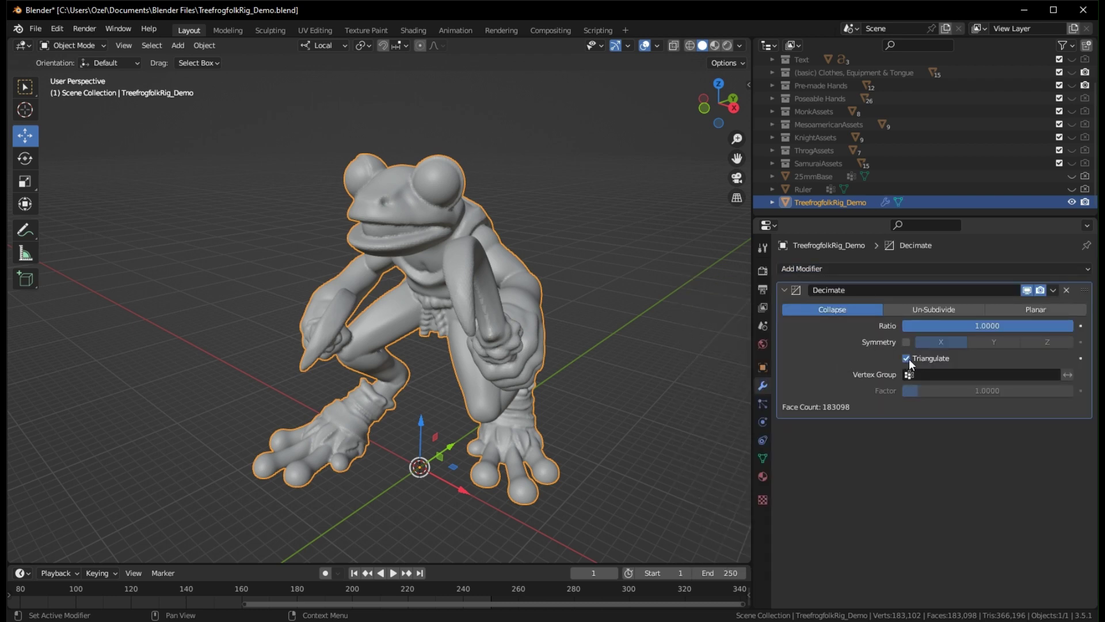
left_click(1006, 327)
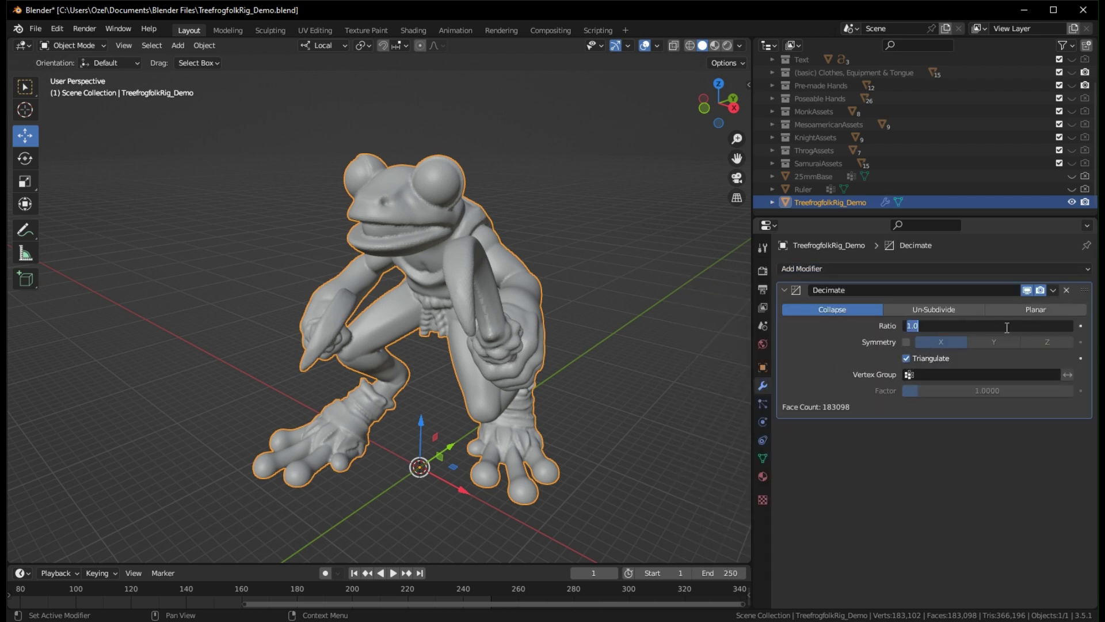
type(".5")
key("Return")
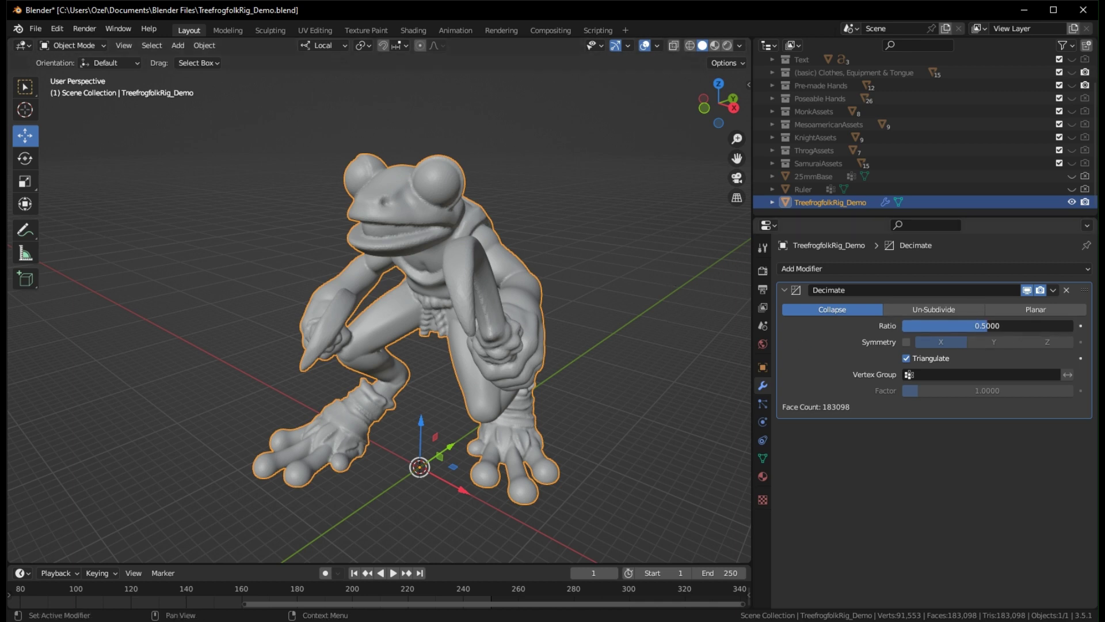
left_click_drag(986, 326, 980, 326)
left_click(945, 327)
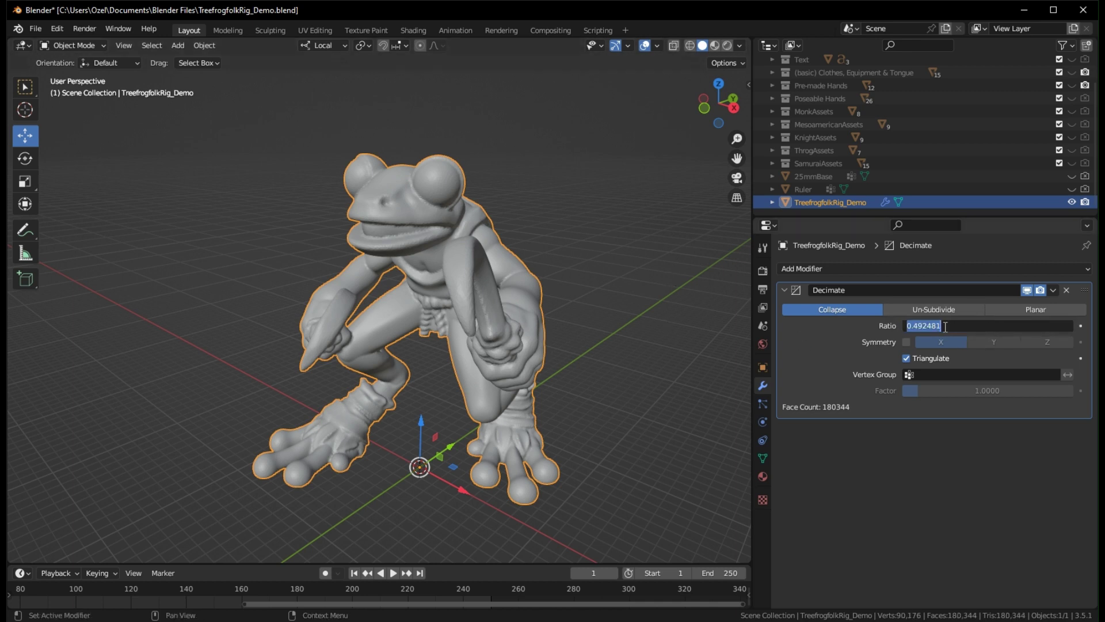
type(".2")
key("Return")
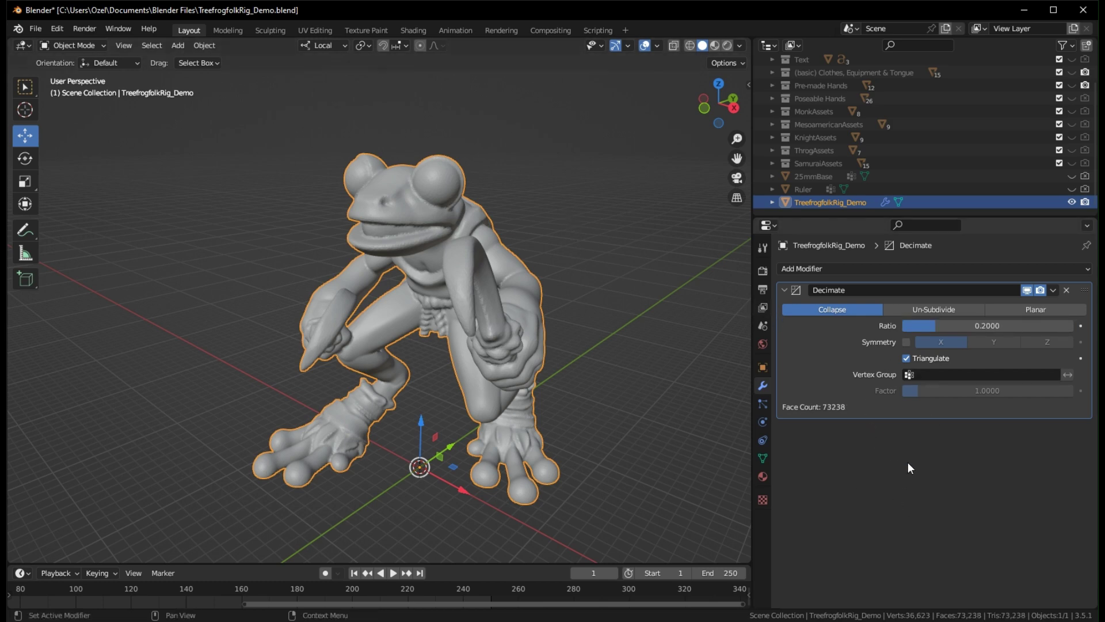
middle_click_drag(688, 412, 685, 274)
left_click(1053, 290)
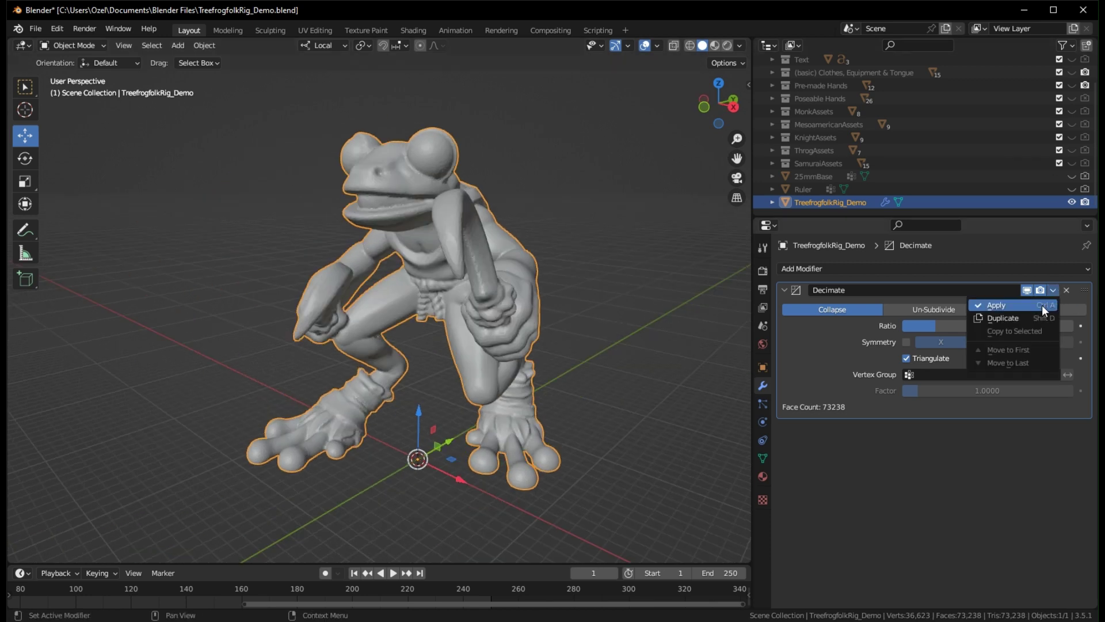
key("ctrl+a")
Add a second Decimate modifier and lower its ratio to about 0.09
left_click(959, 267)
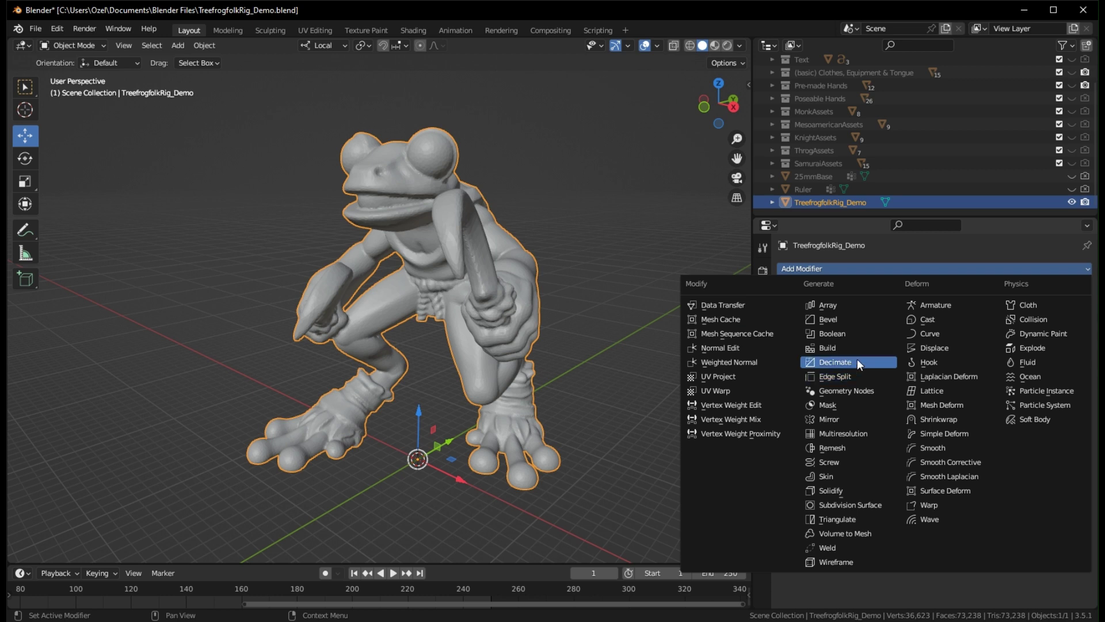
left_click(834, 361)
left_click(979, 326)
type(".5")
key("Return")
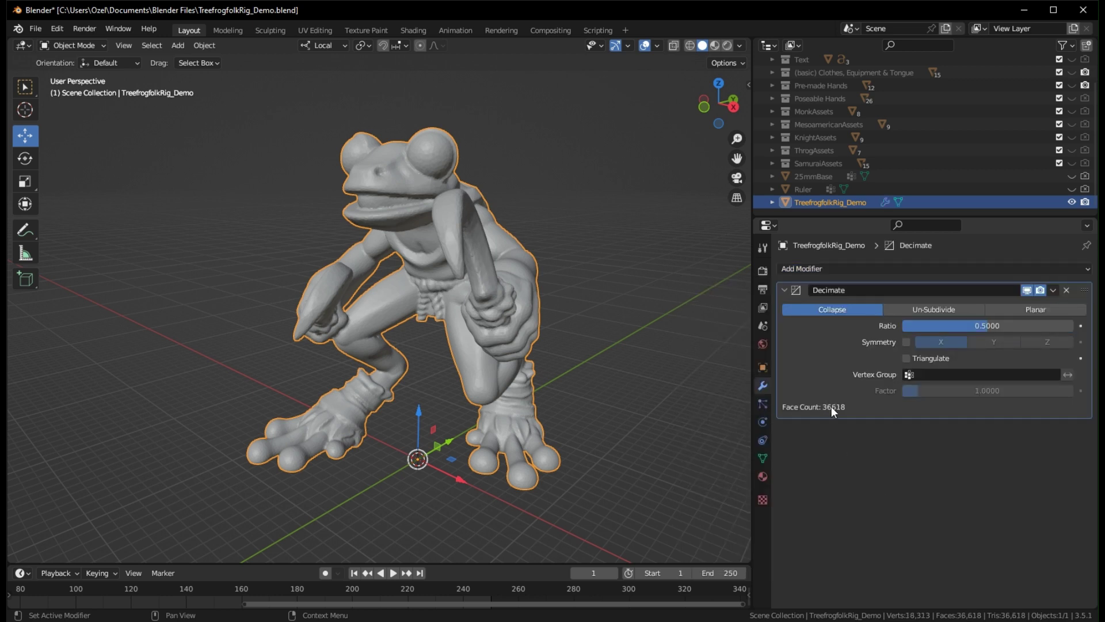
left_click_drag(1059, 326, 921, 327)
middle_click_drag(644, 371, 772, 500)
middle_click_drag(554, 209, 636, 214)
scroll(633, 210, "up", 4)
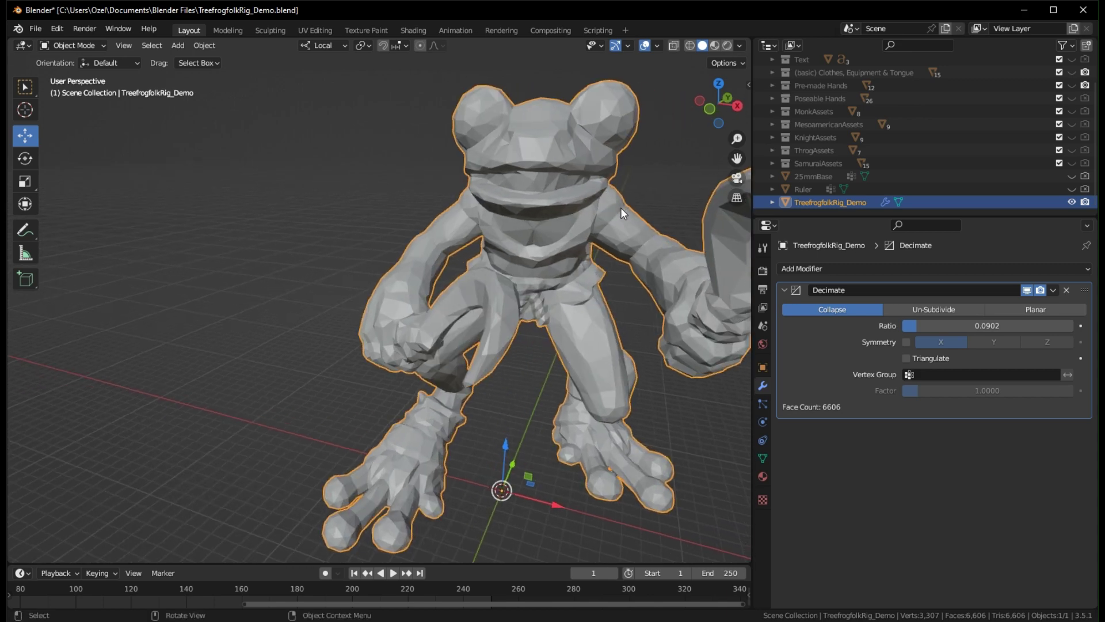
Enable Triangulate and fine-tune the decimate ratio to 0.0752
left_click(915, 357)
middle_click_drag(691, 346, 639, 320)
scroll(581, 335, "up", 6)
scroll(597, 327, "down", 3)
scroll(618, 324, "down", 2)
left_click_drag(913, 324, 908, 323)
middle_click_drag(633, 276, 546, 290)
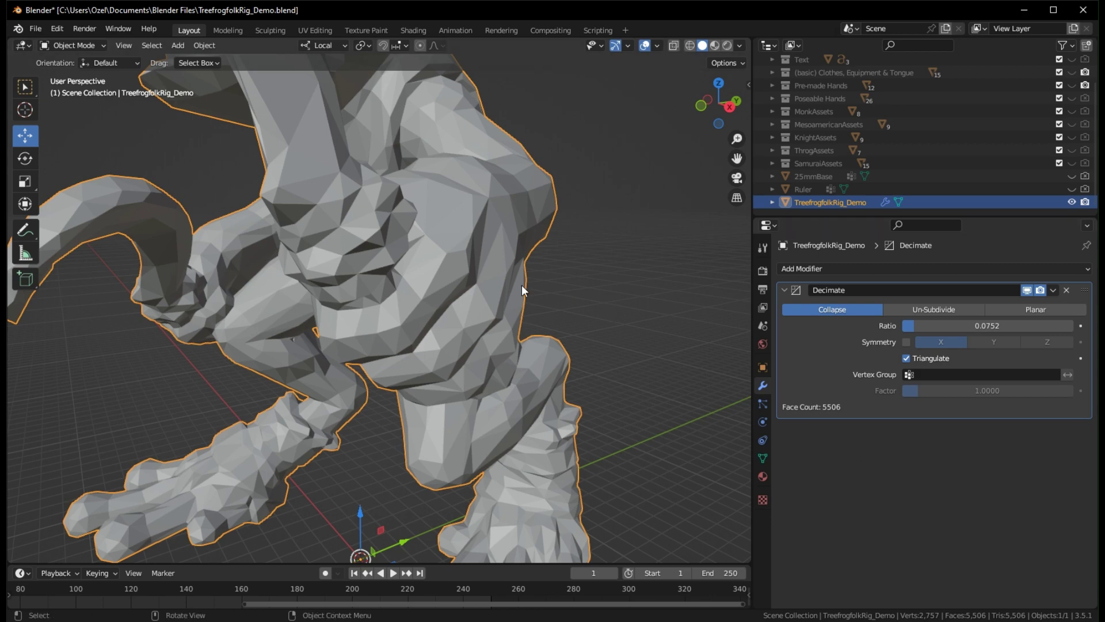
scroll(495, 275, "down", 5)
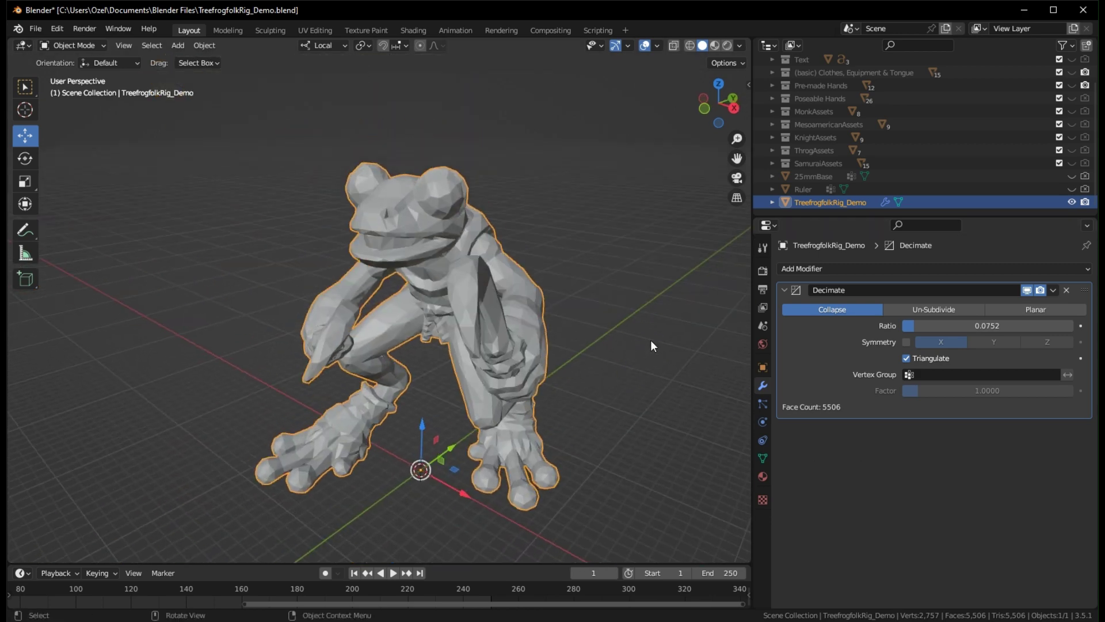
Apply the Decimate modifier and inspect the 5,506-face torso and head
left_click(1052, 290)
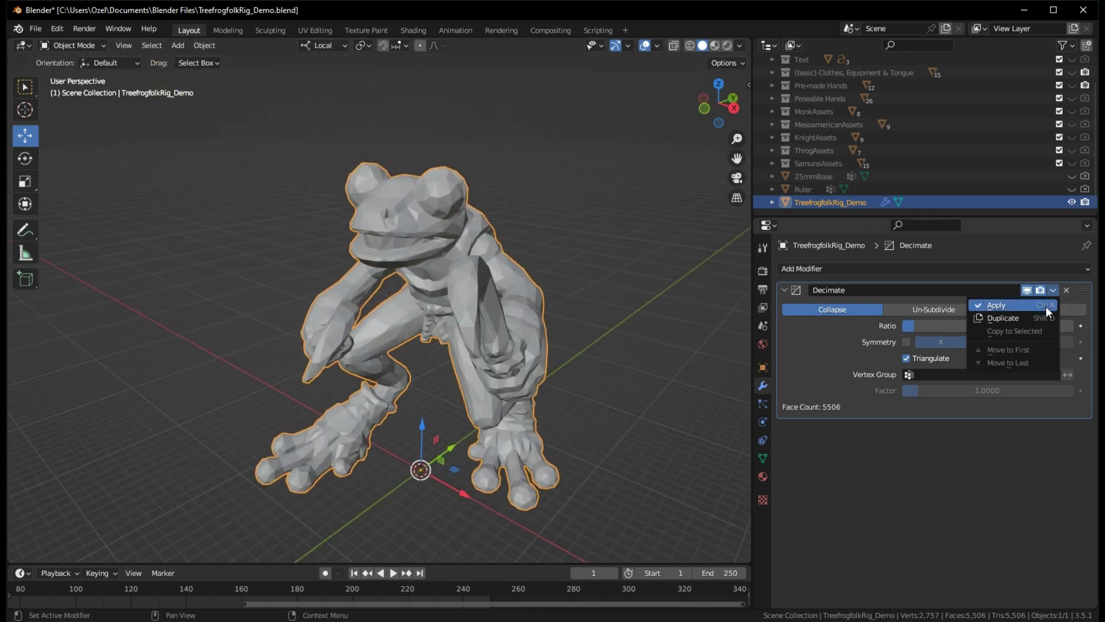
left_click(1045, 306)
middle_click_drag(593, 271, 611, 270)
scroll(576, 210, "up", 5)
mouse_move(576, 212)
middle_mouse_down()
mouse_move(616, 218)
mouse_move(584, 220)
mouse_move(568, 245)
mouse_move(582, 230)
middle_mouse_up()
scroll(567, 238, "down", 6)
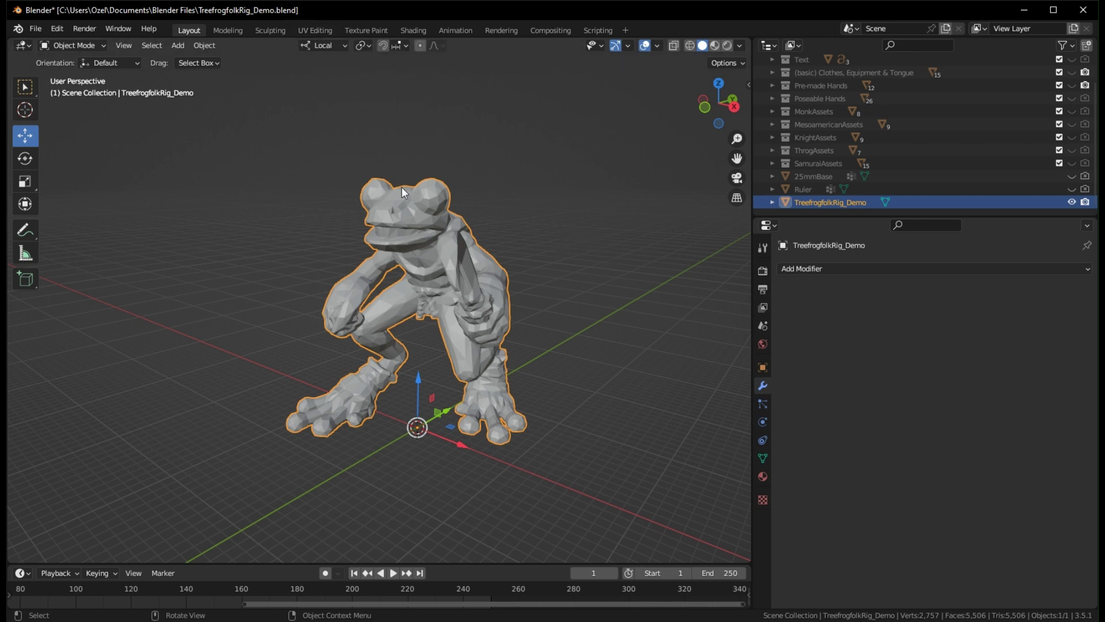
In UV Editing, select the whole frog and unlink the Frog_Normal image from the UV view
left_click(315, 30)
scroll(767, 194, "down", 5)
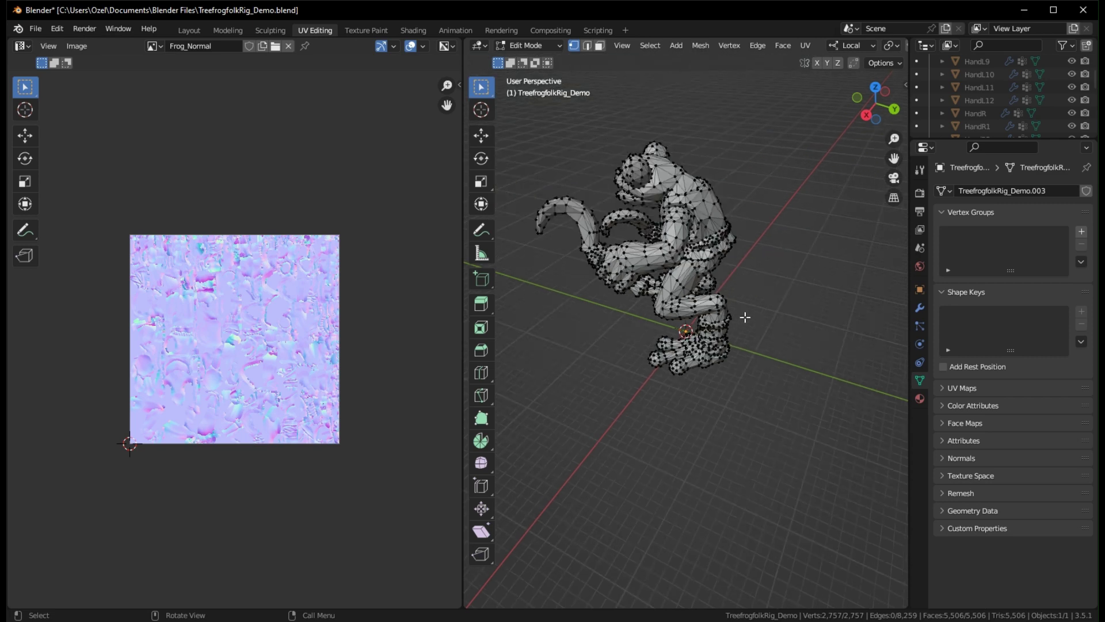
key("a")
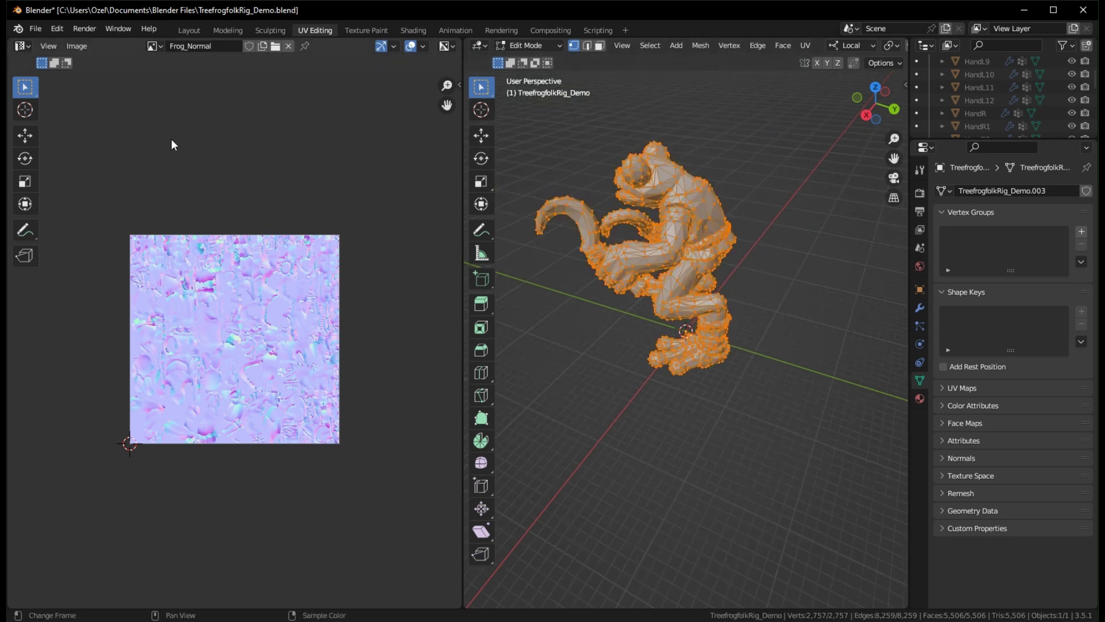
left_click(288, 46)
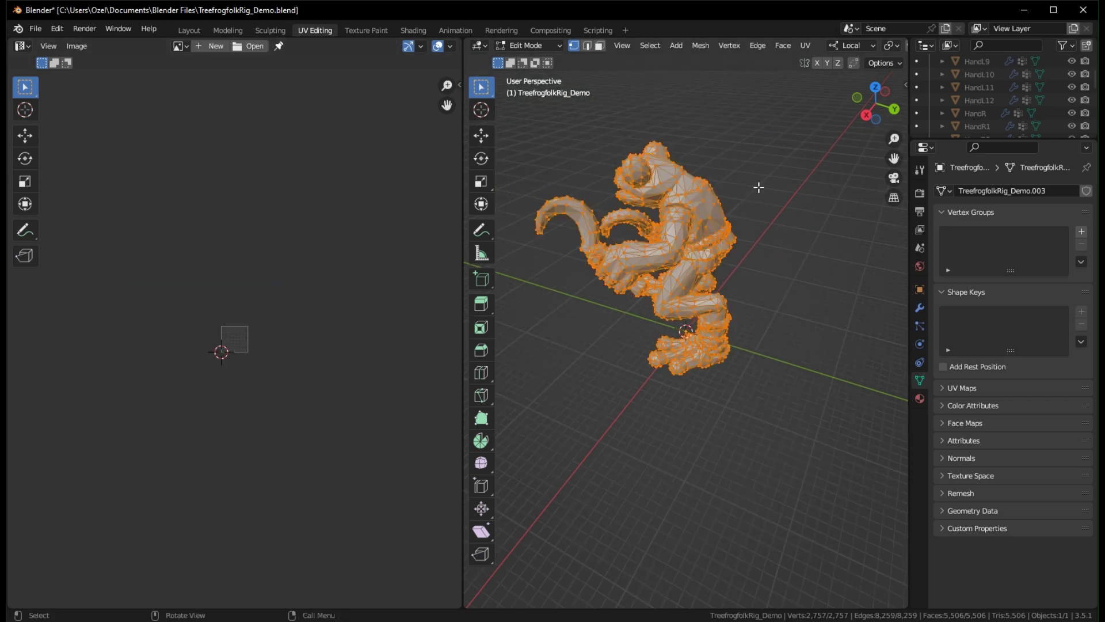
key("alt+a")
key("a")
Smart UV Project the frog mesh with an Island Margin of 0.0002
left_click(805, 46)
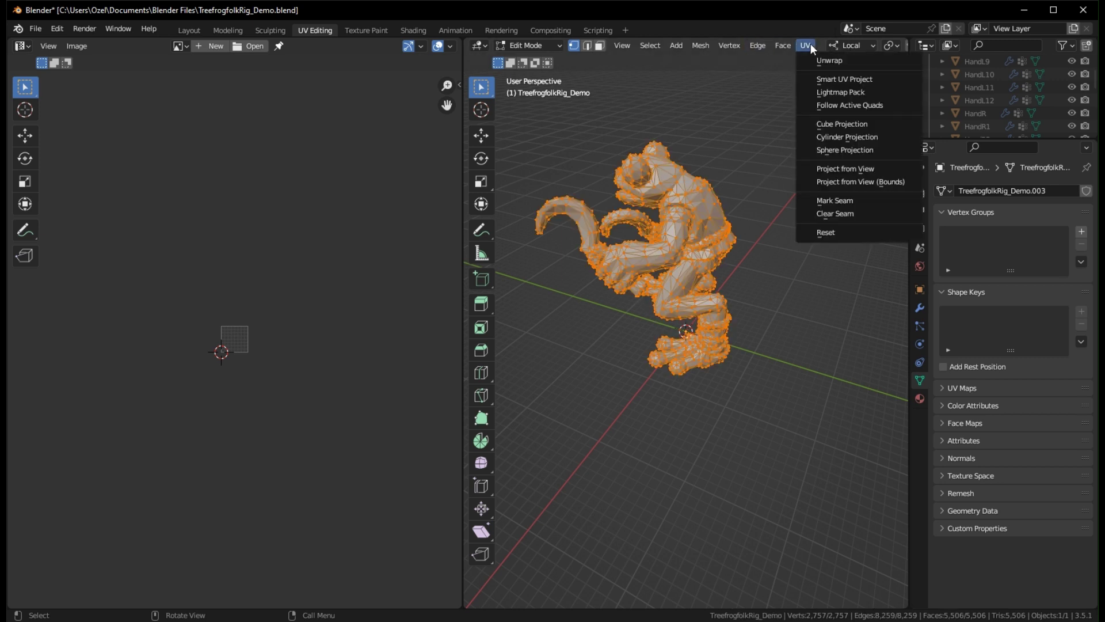
left_click(831, 91)
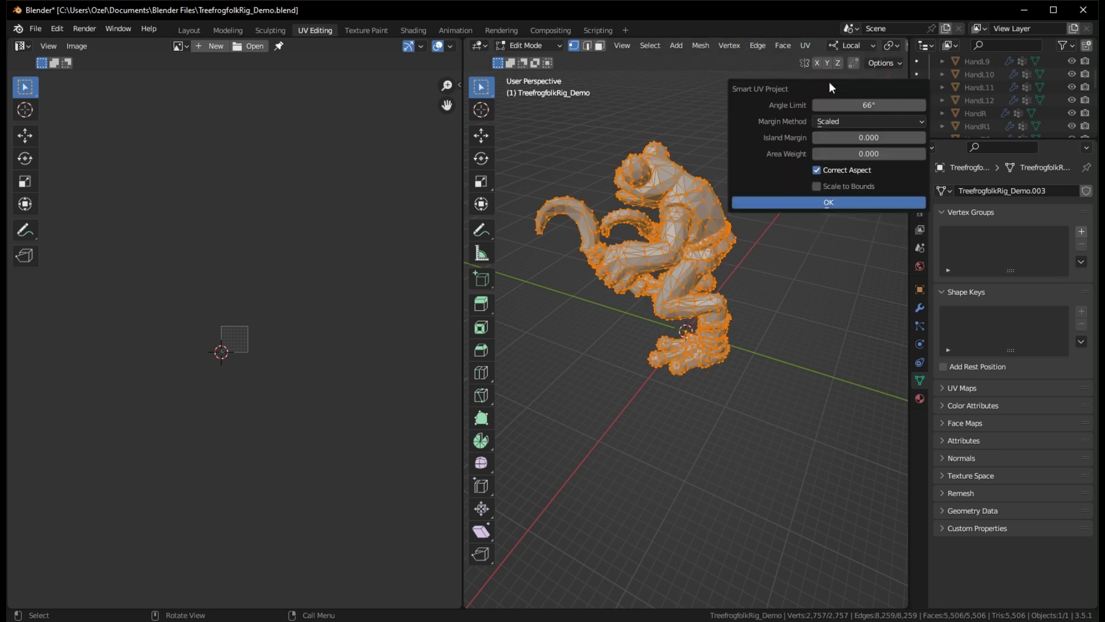
left_click(870, 141)
type("0.0002")
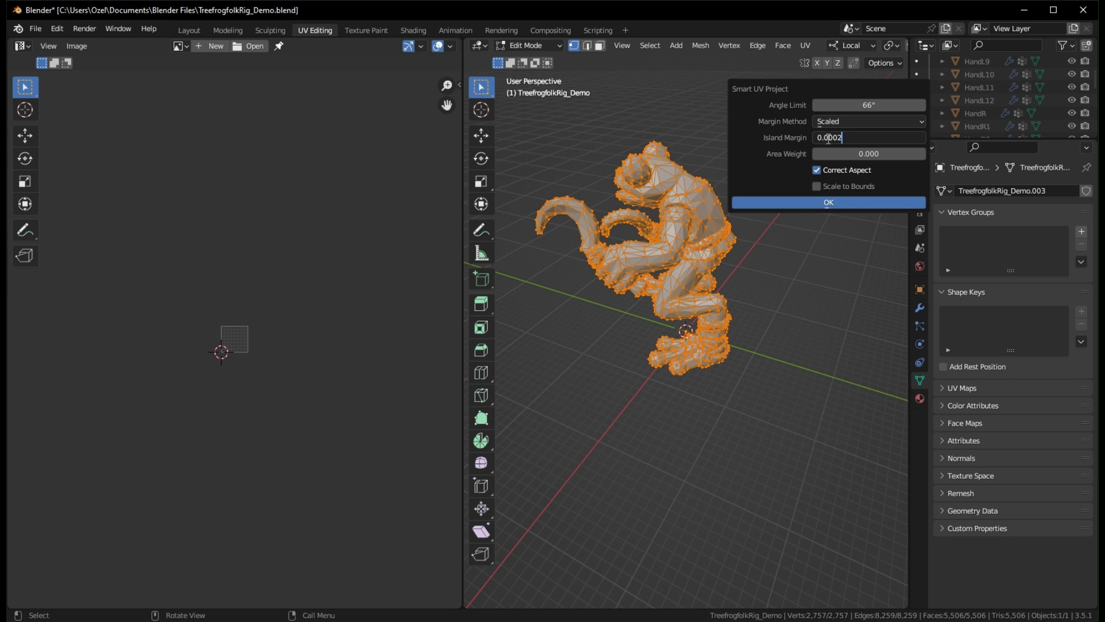
left_click(856, 201)
Inspect the repacked frog from the front and reselect the entire mesh
middle_click_drag(846, 219, 794, 224)
scroll(319, 321, "up", 10)
scroll(331, 301, "down", 1)
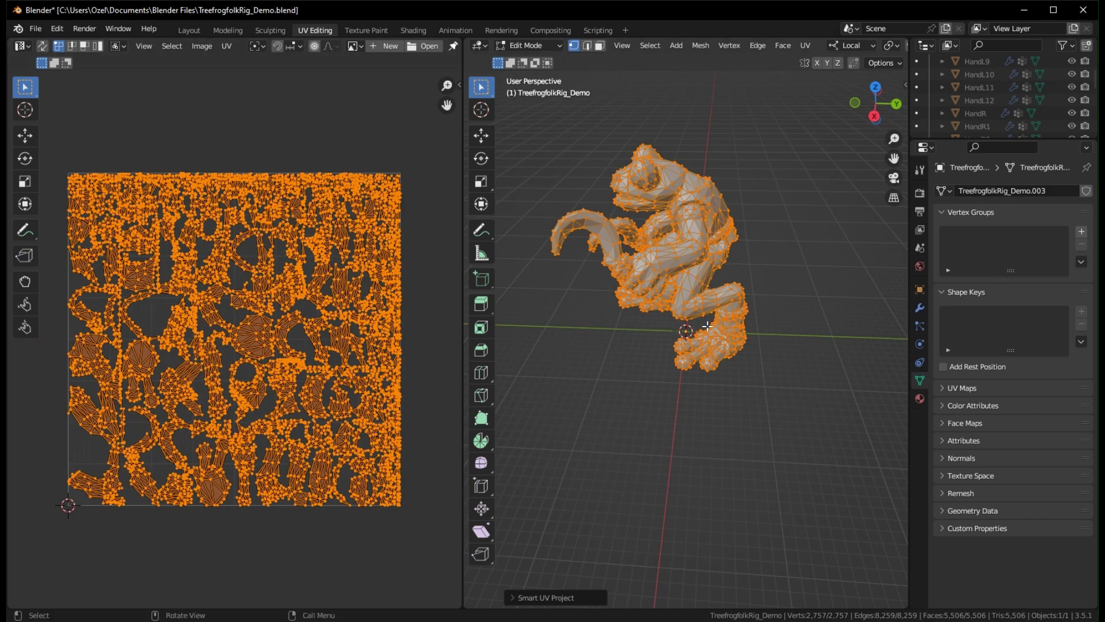
middle_click_drag(679, 325, 772, 363)
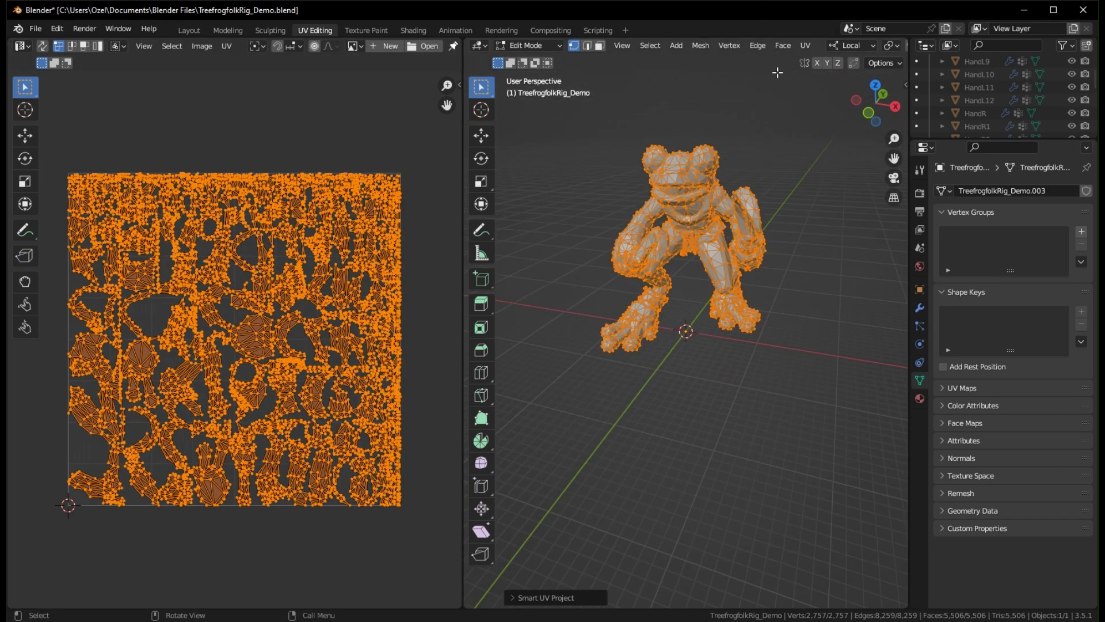
key("alt+a")
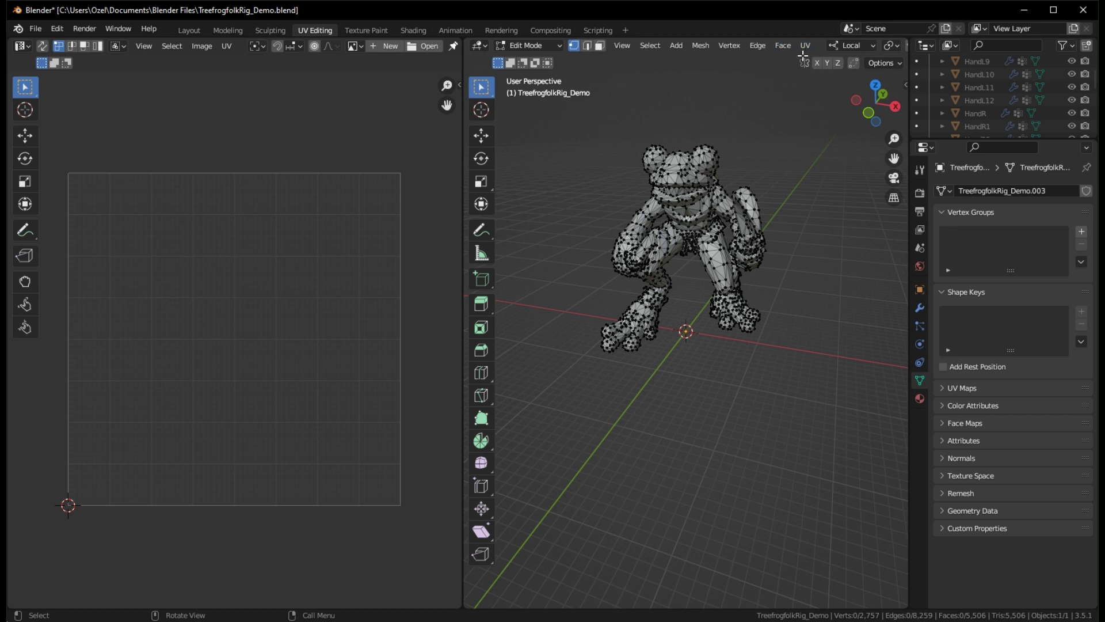
left_click(805, 45)
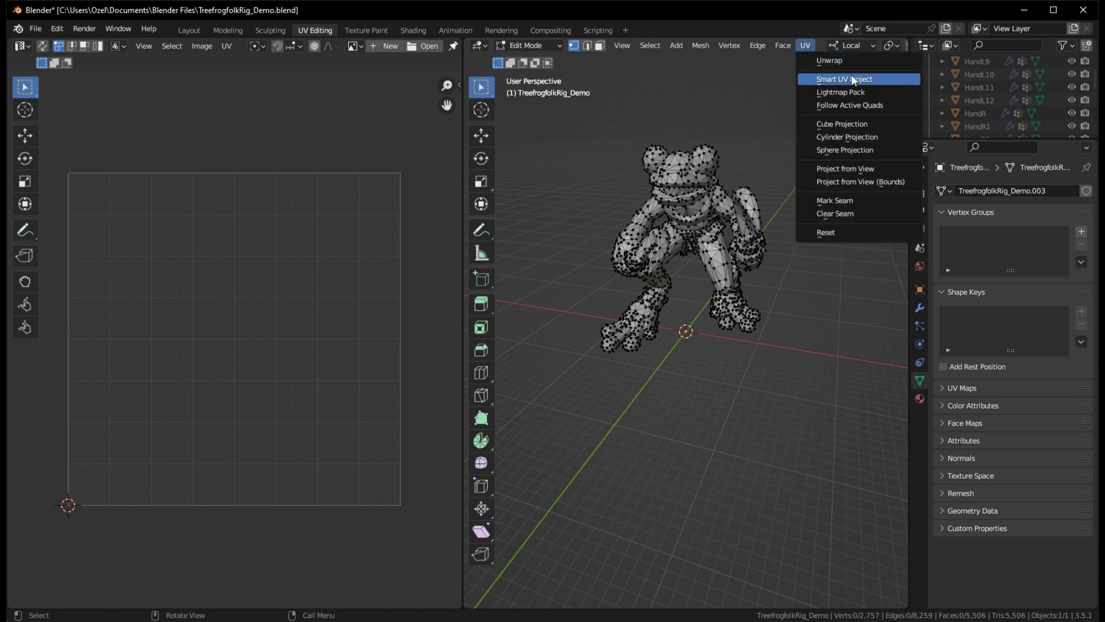
key("a")
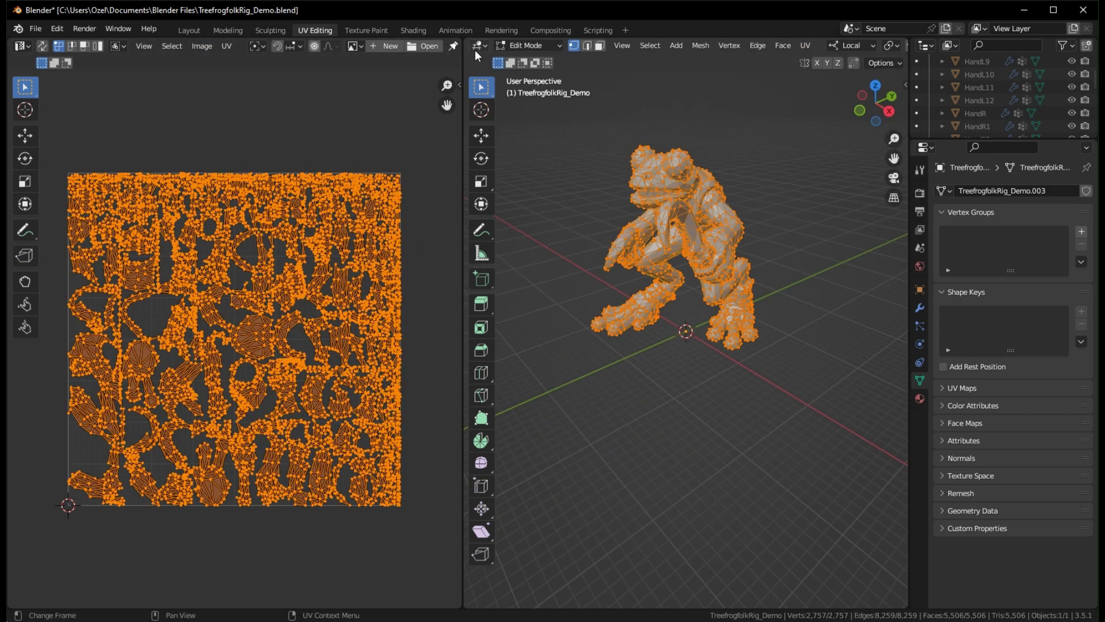
In the Layout workspace, duplicate the frog object with copy and paste
left_click(189, 30)
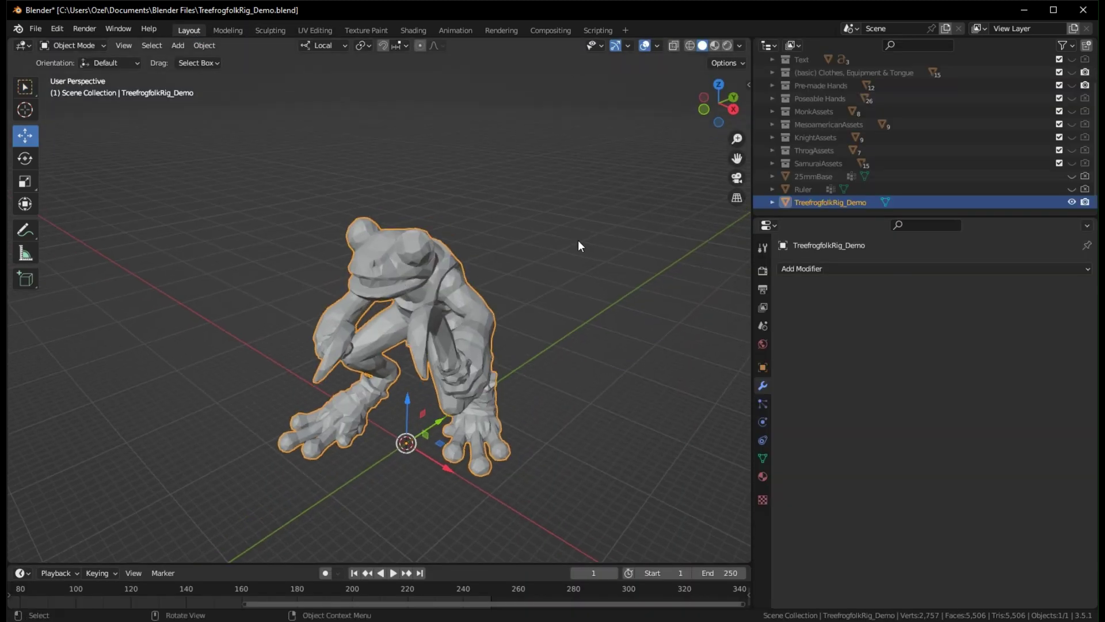
middle_click_drag(579, 242, 574, 231)
key("ctrl+c")
key("ctrl+v")
scroll(837, 178, "down", 1)
left_click(834, 201)
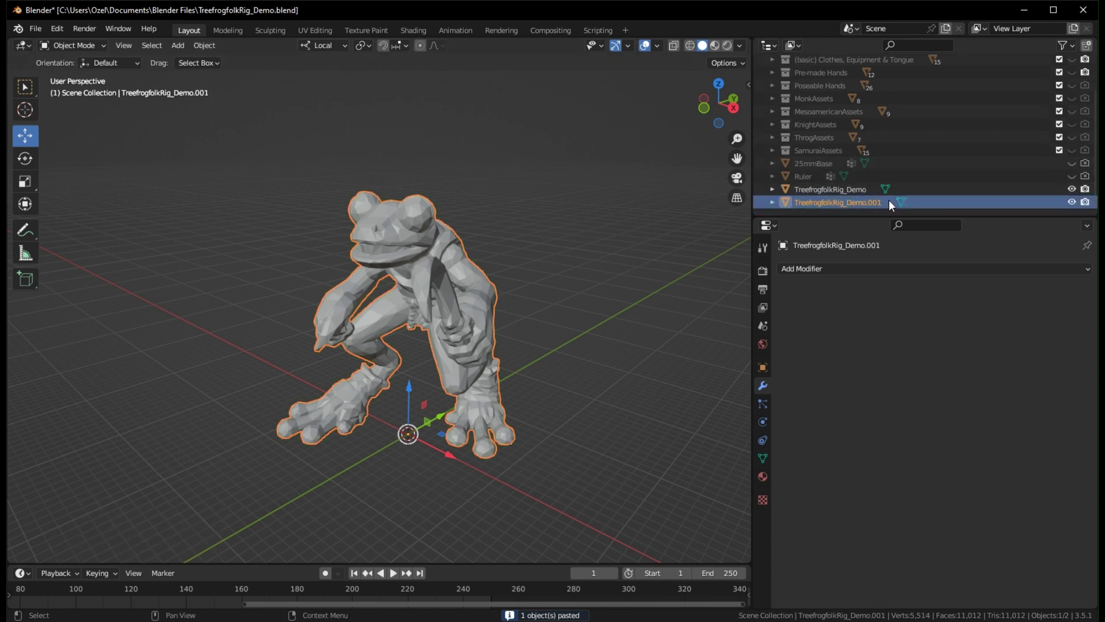
Rename the original frog object to Treefrogfolk_Low
left_click(848, 190)
double_click(837, 190)
left_click_drag(829, 189, 869, 189)
type("k")
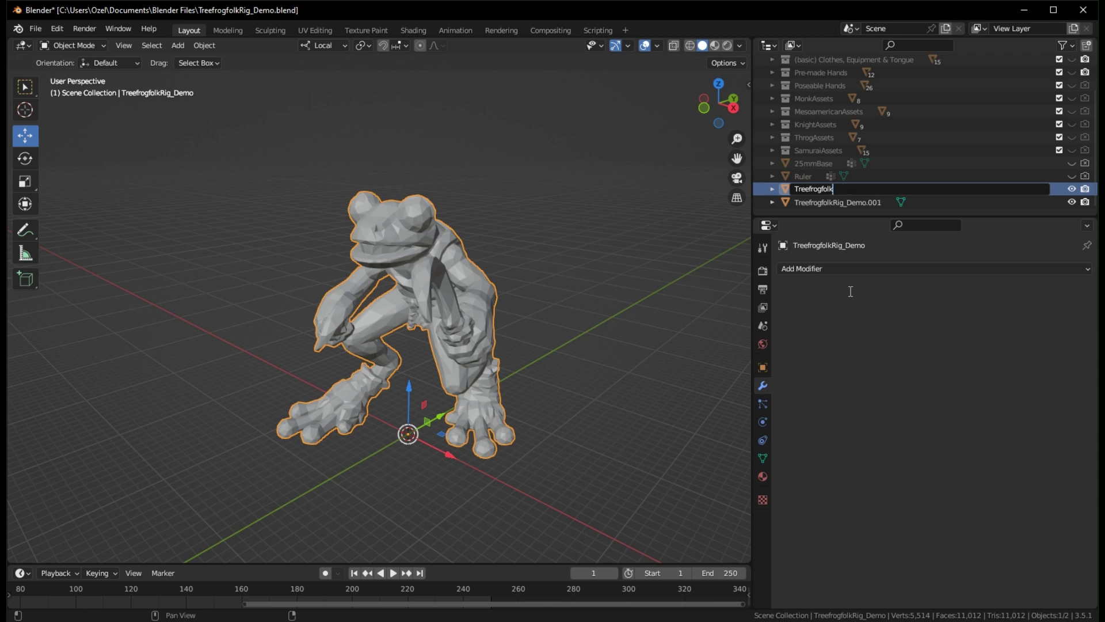
key("Return")
Give the duplicate frog a new CAGE-suffixed name
left_click(846, 202)
double_click(838, 202)
left_click_drag(829, 202, 884, 251)
type("k")
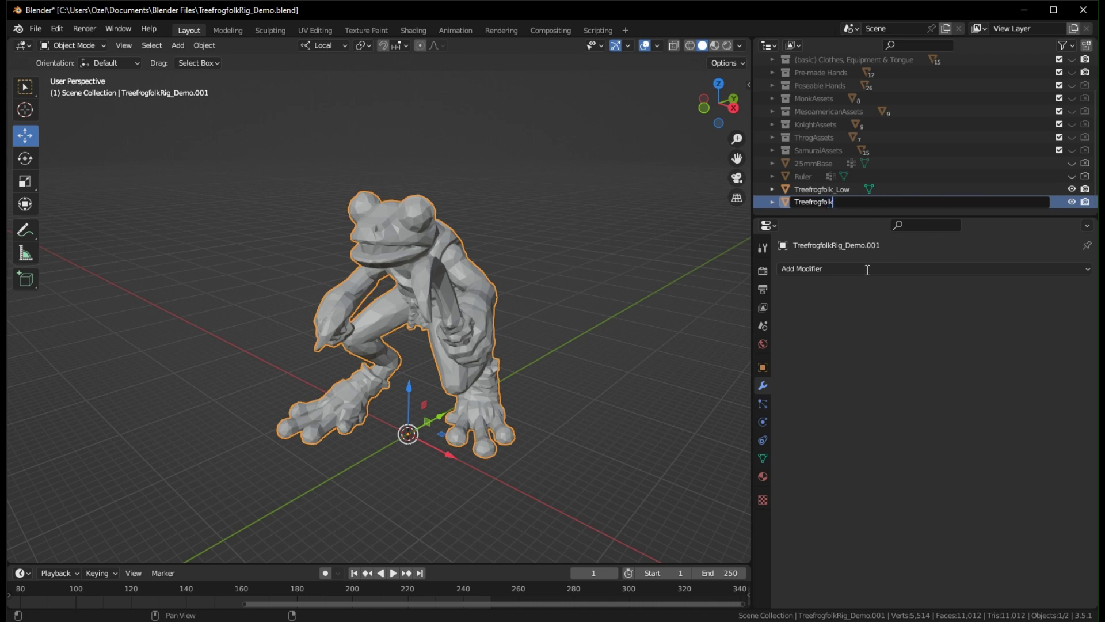
key("Return")
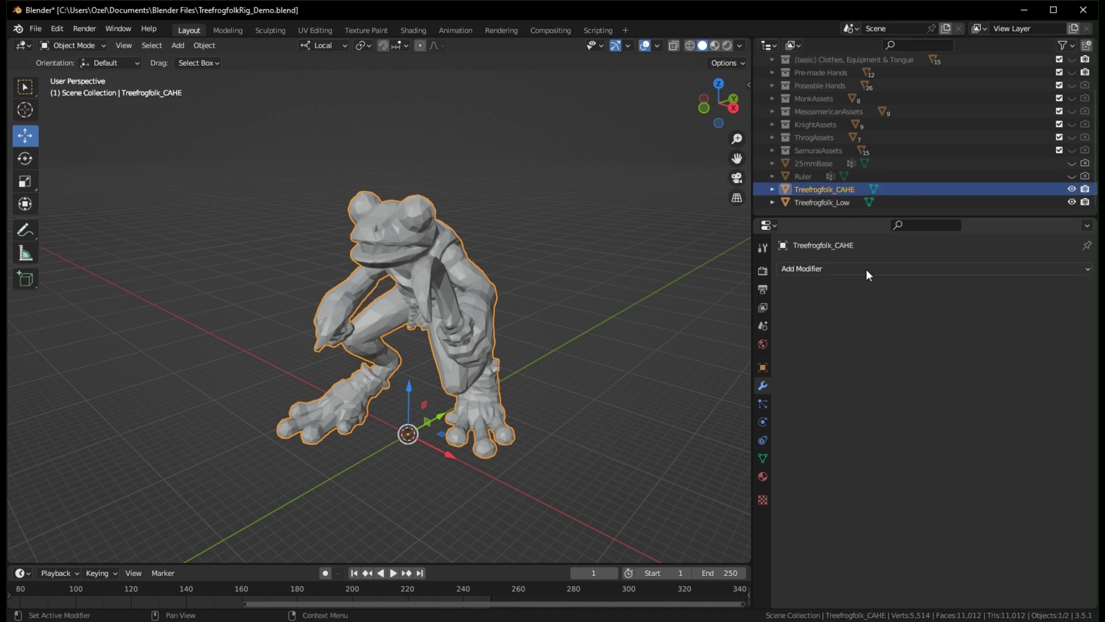
Correct the duplicate's misspelled suffix so it reads Treefrogfolk_CAGE
double_click(850, 193)
key("End")
key("BackSpace")
key("BackSpace")
type("AGE")
key("Return")
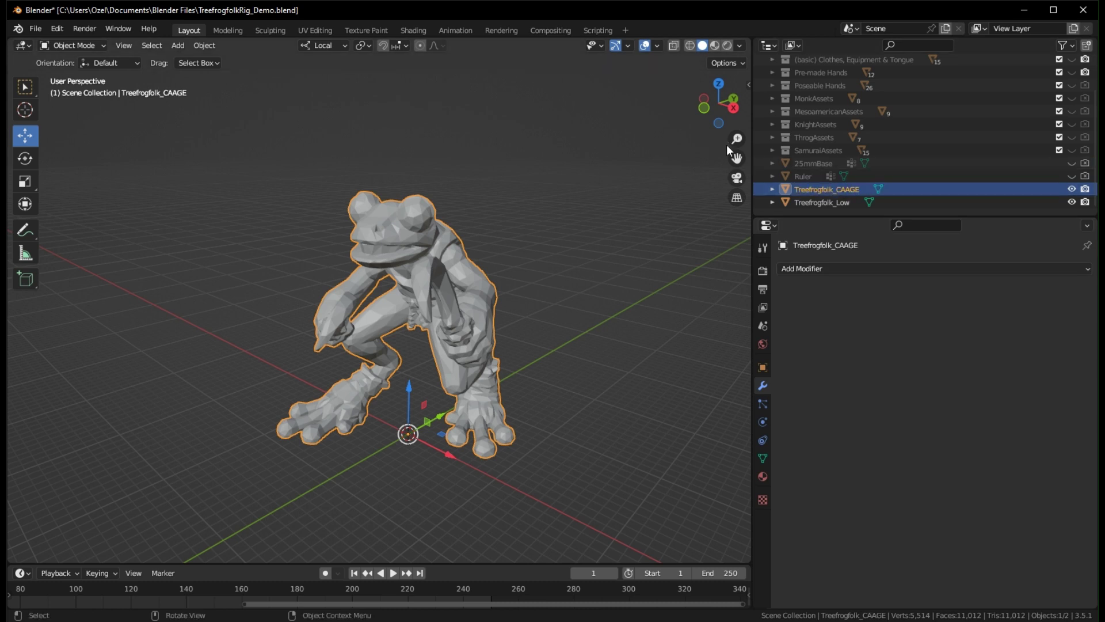
double_click(857, 189)
left_click(857, 188)
key("BackSpace")
key("Return")
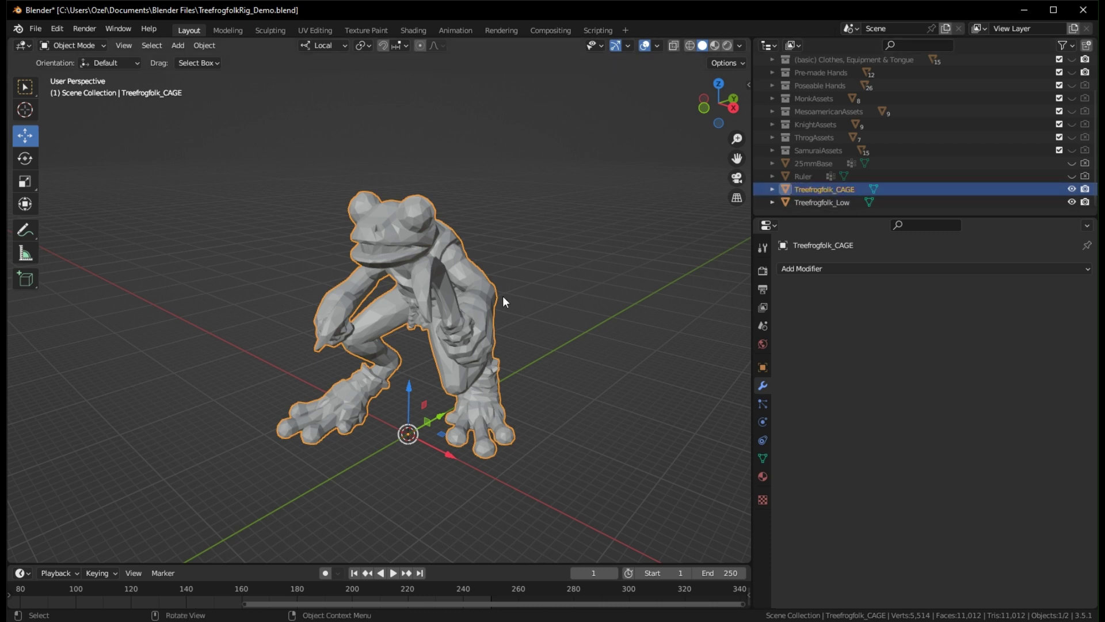
middle_click_drag(537, 335, 605, 320)
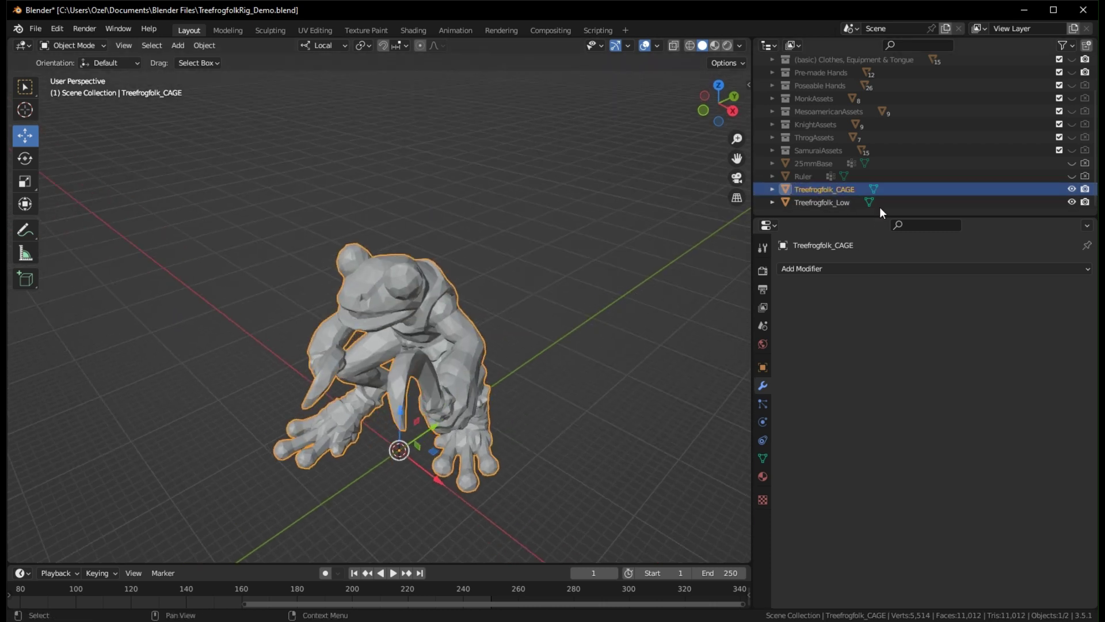
Hide Treefrogfolk_Low and Treefrogfolk_CAGE and show the TreeFrogFolk collection
left_click(1071, 203)
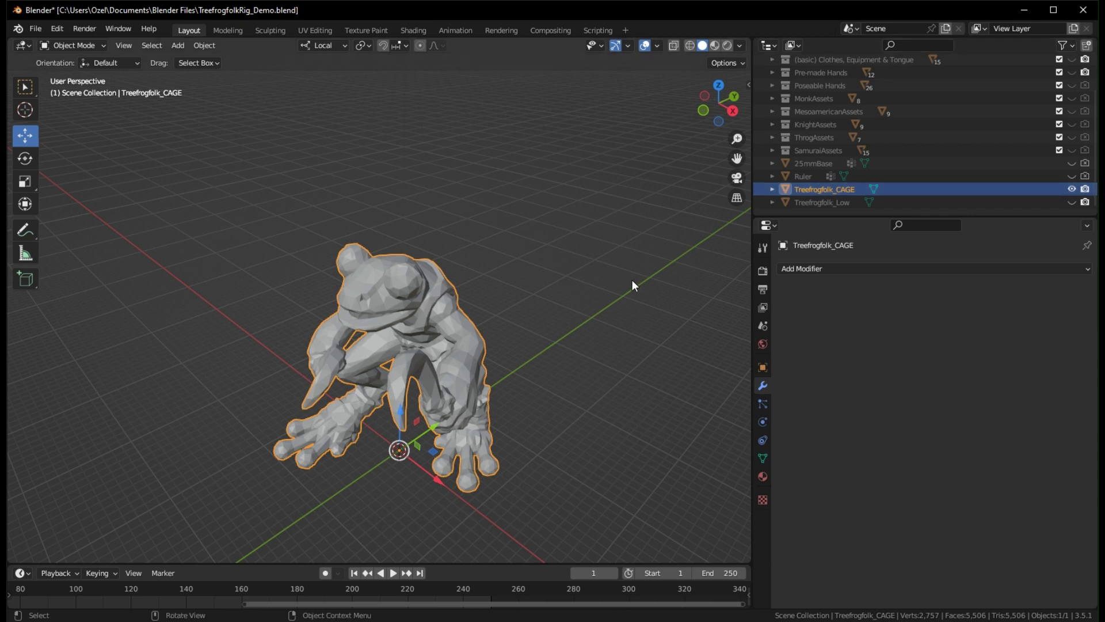
middle_click_drag(633, 285, 720, 265)
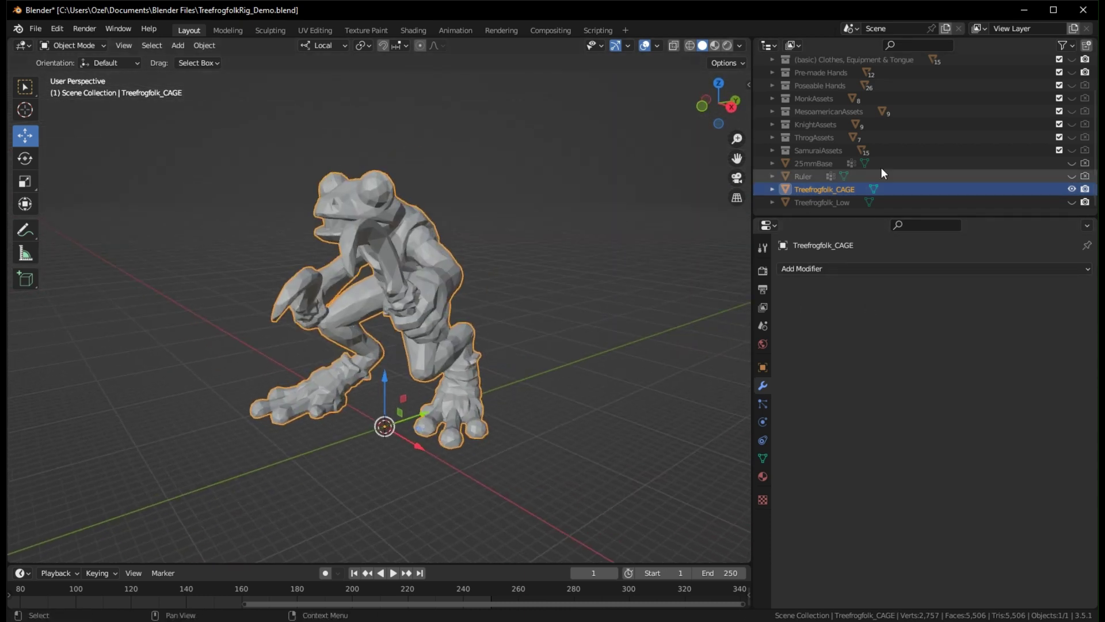
scroll(1038, 153, "up", 4)
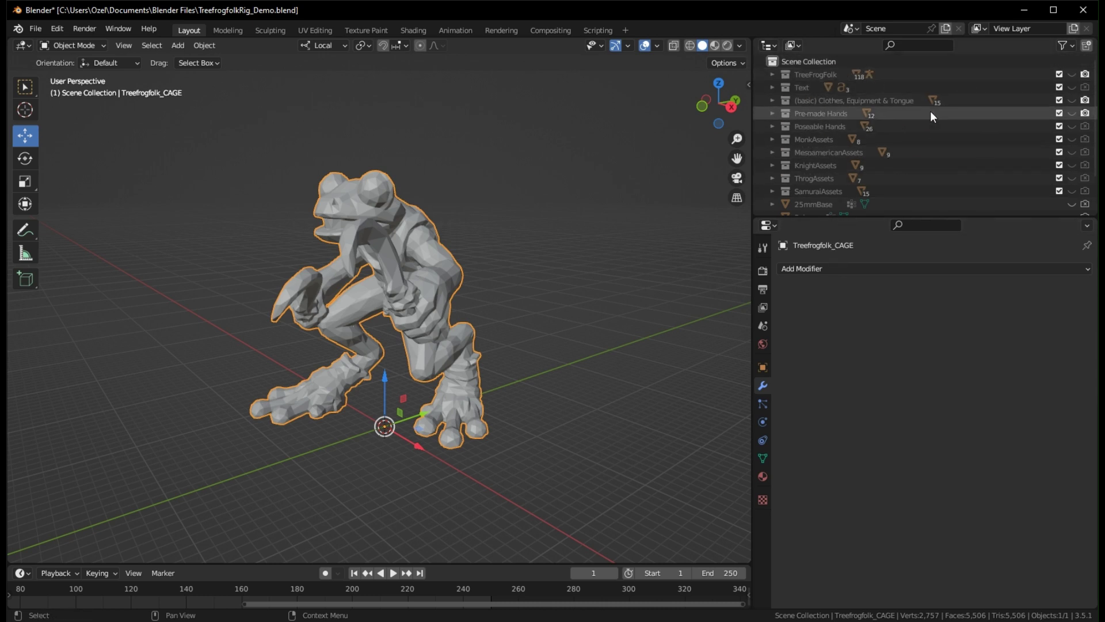
left_click(1072, 74)
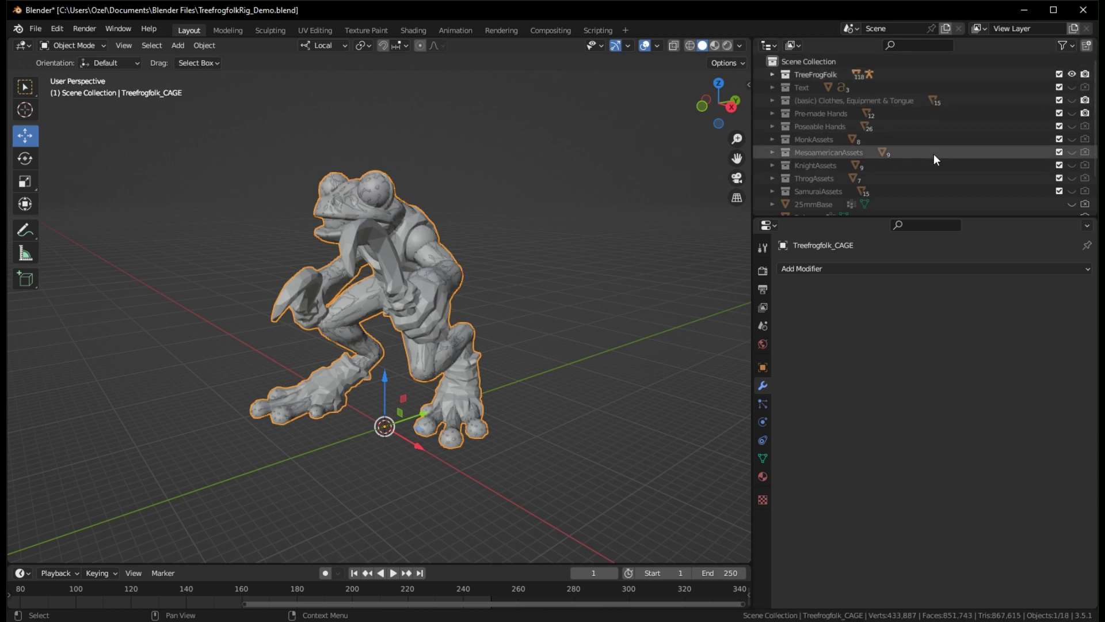
scroll(1001, 207, "down", 3)
left_click(1071, 189)
Show the Clothes, Equipment & Tongue and Pre-made Hands collections, leaving Poseable Hands hidden
scroll(999, 158, "up", 3)
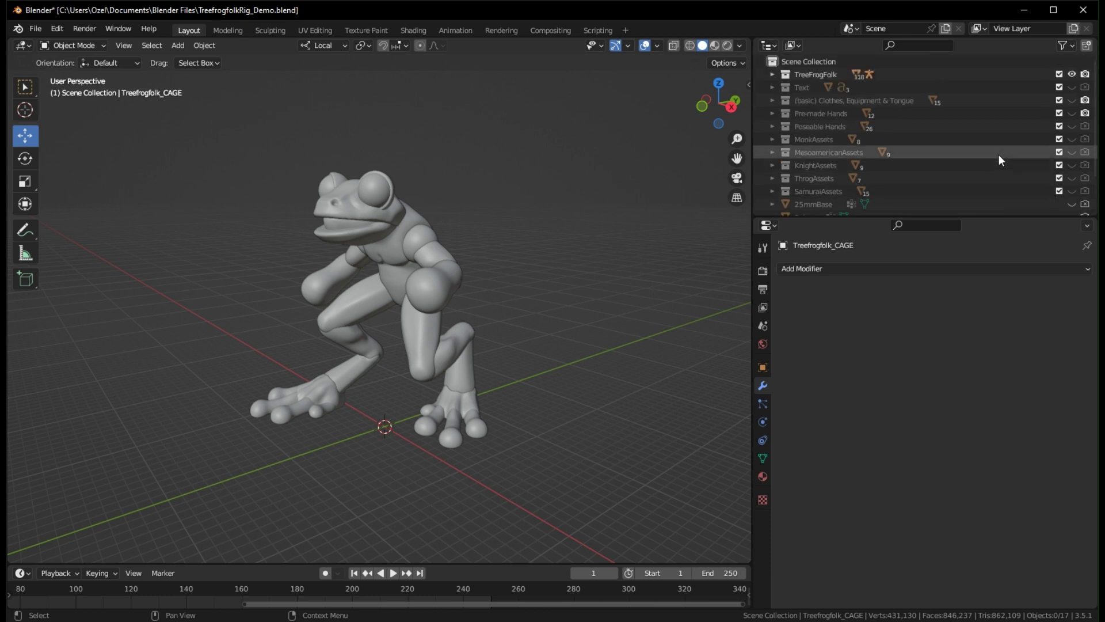
left_click(1072, 100)
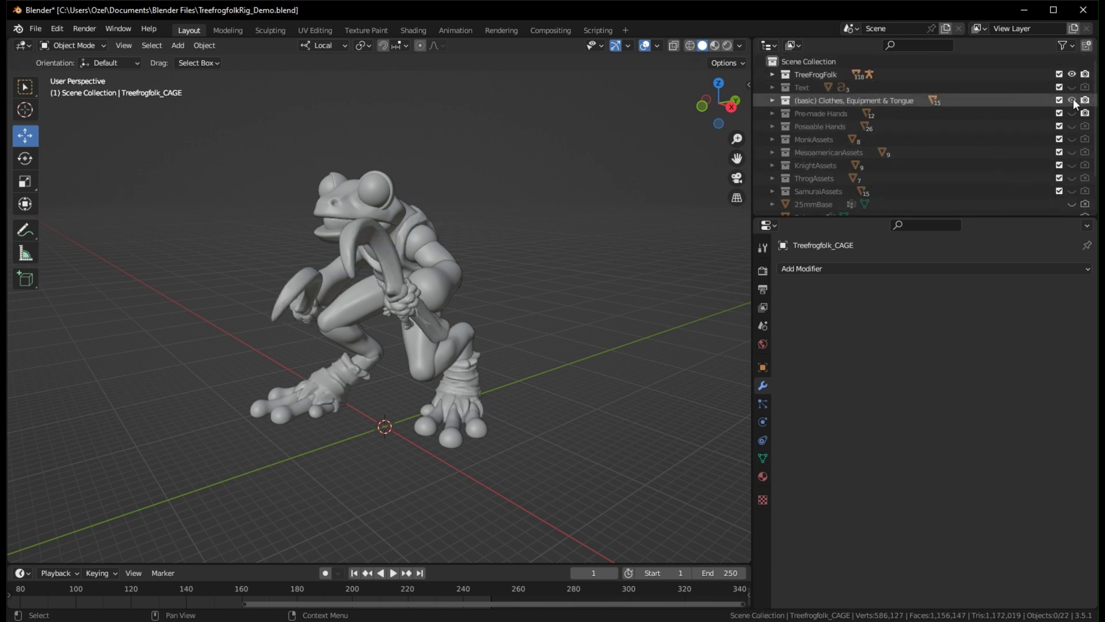
middle_click_drag(414, 242, 446, 247)
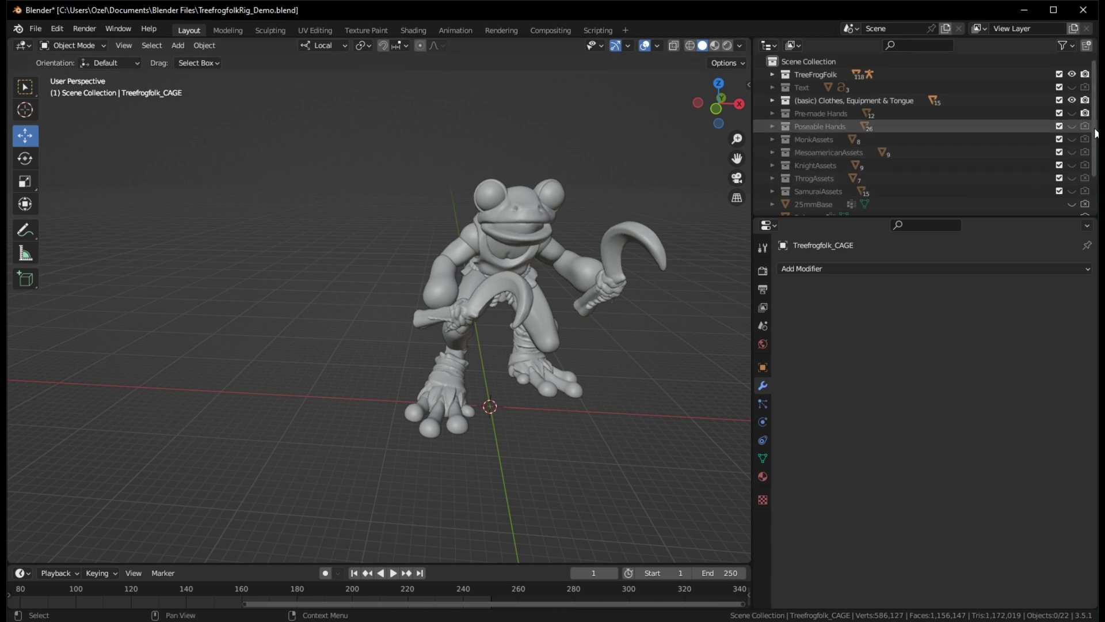
left_click(1072, 126)
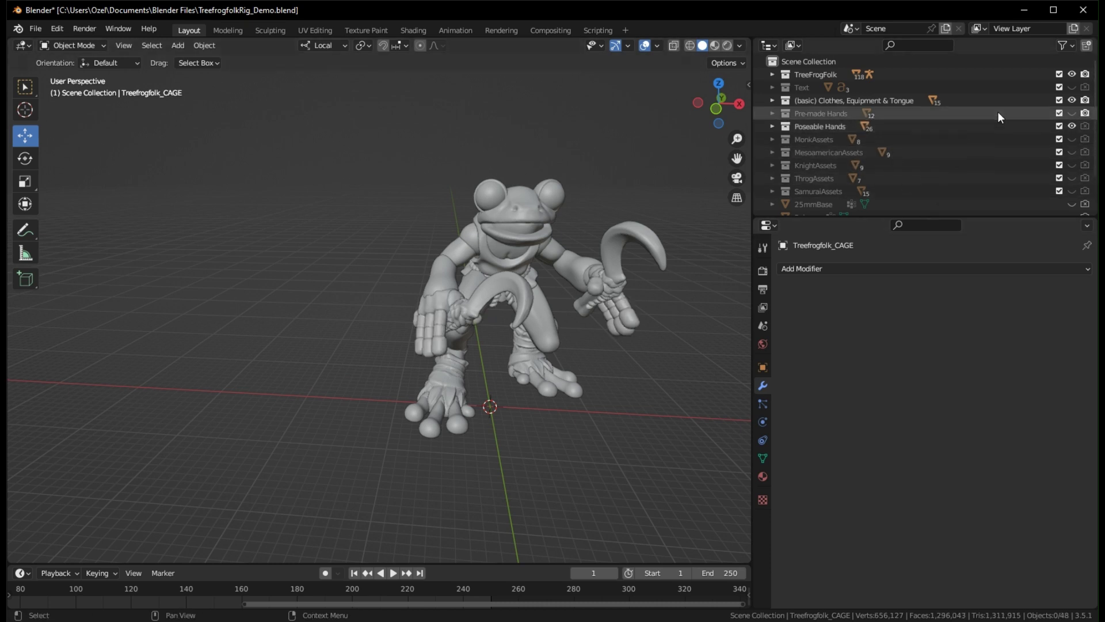
left_click(1072, 126)
left_click(1071, 113)
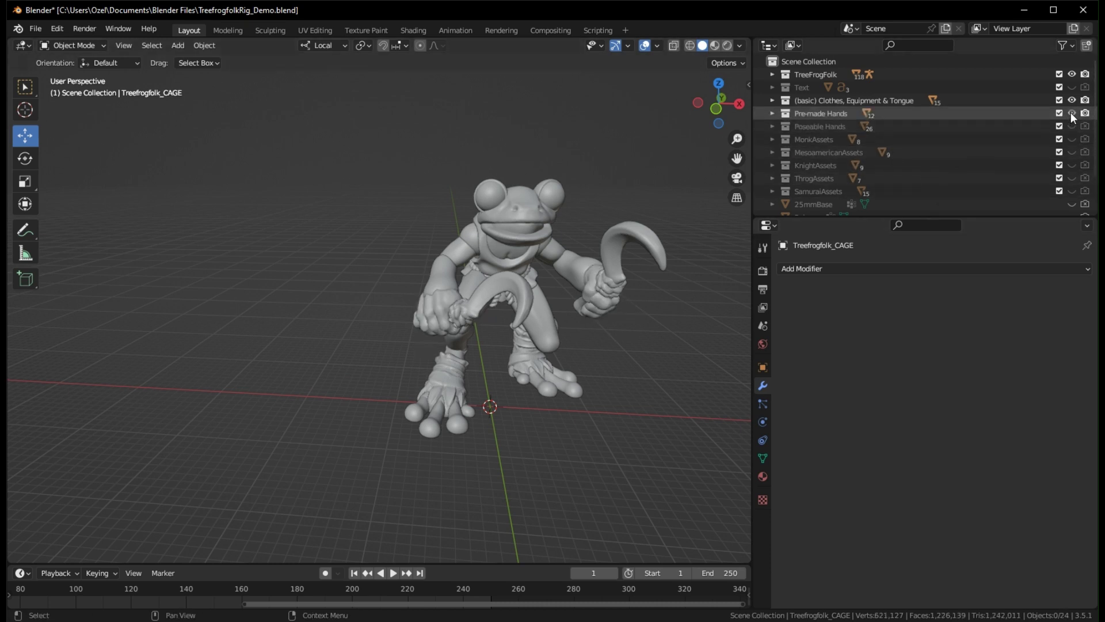
middle_click_drag(535, 305, 376, 299)
scroll(1030, 199, "down", 3)
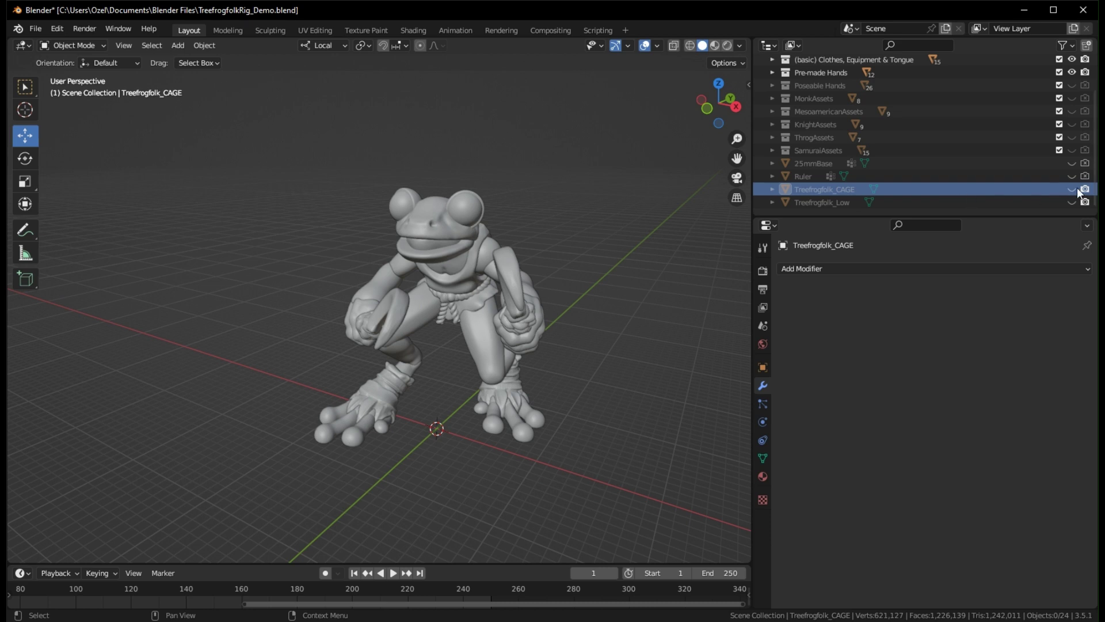
In Material Preview, unhide and select Treefrogfolk_CAGE and frame it in the view
left_click(715, 46)
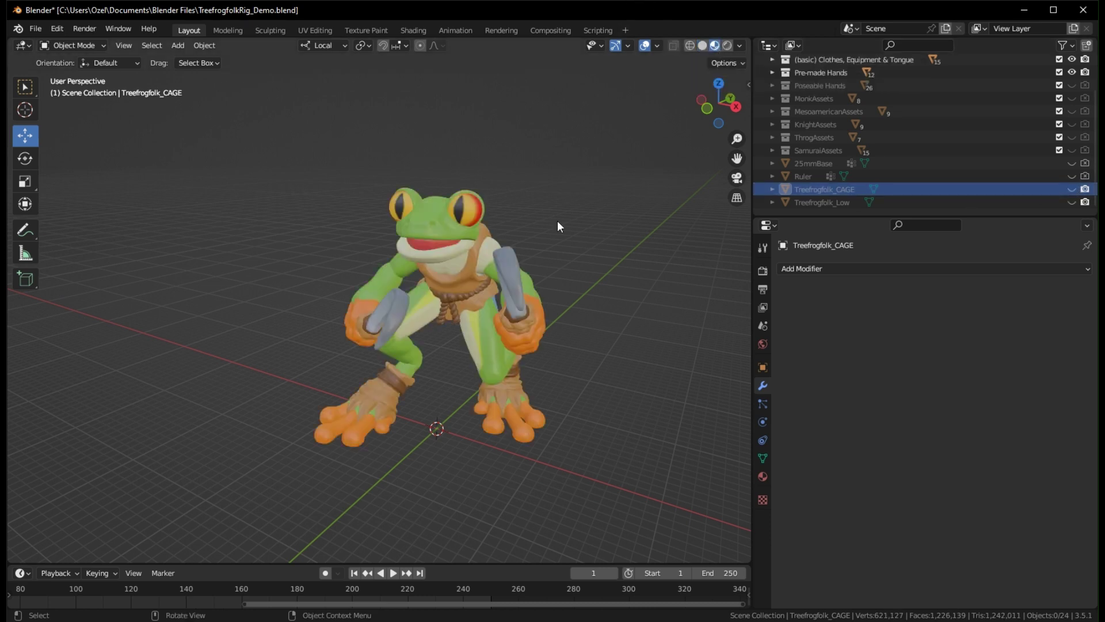
middle_click_drag(567, 238, 913, 254)
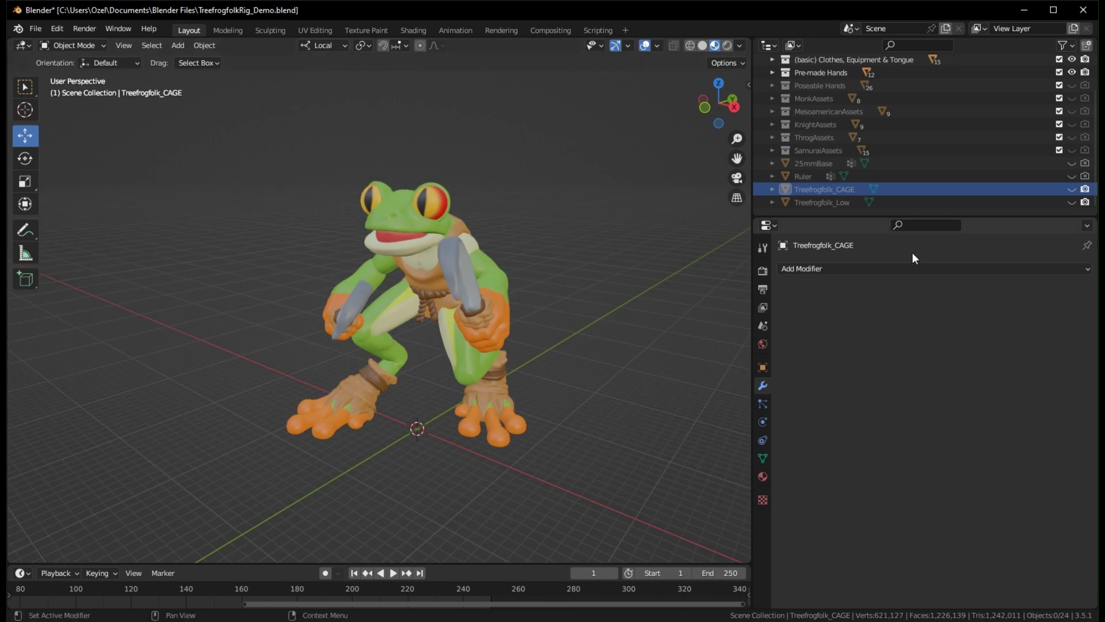
left_click(1071, 190)
left_click(983, 192)
middle_click_drag(693, 229, 542, 320)
scroll(673, 261, "up", 4)
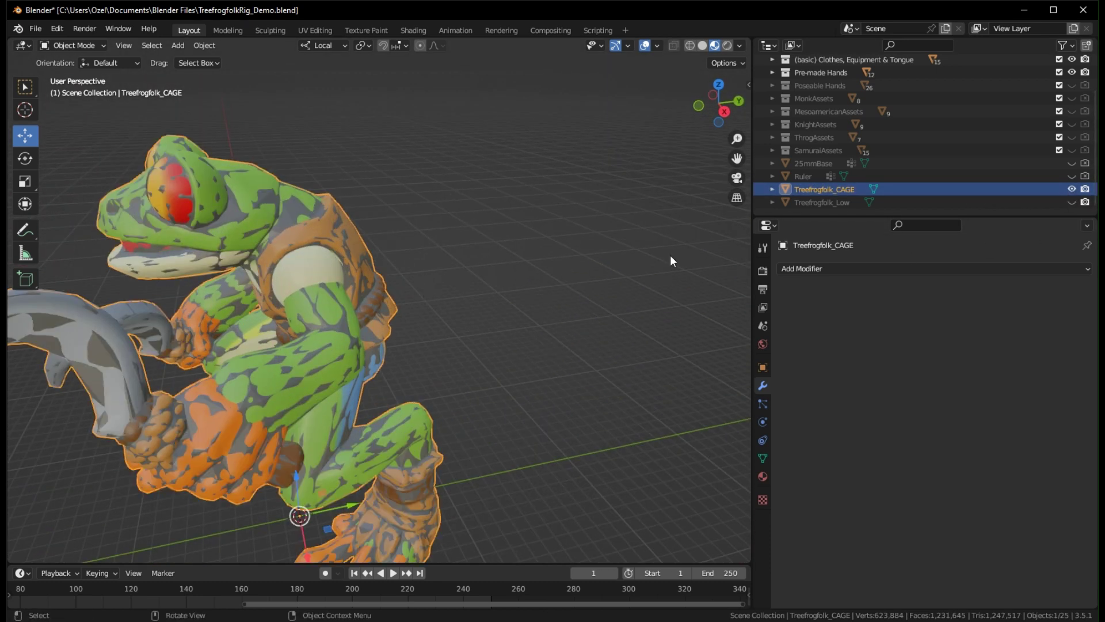
left_click(763, 476)
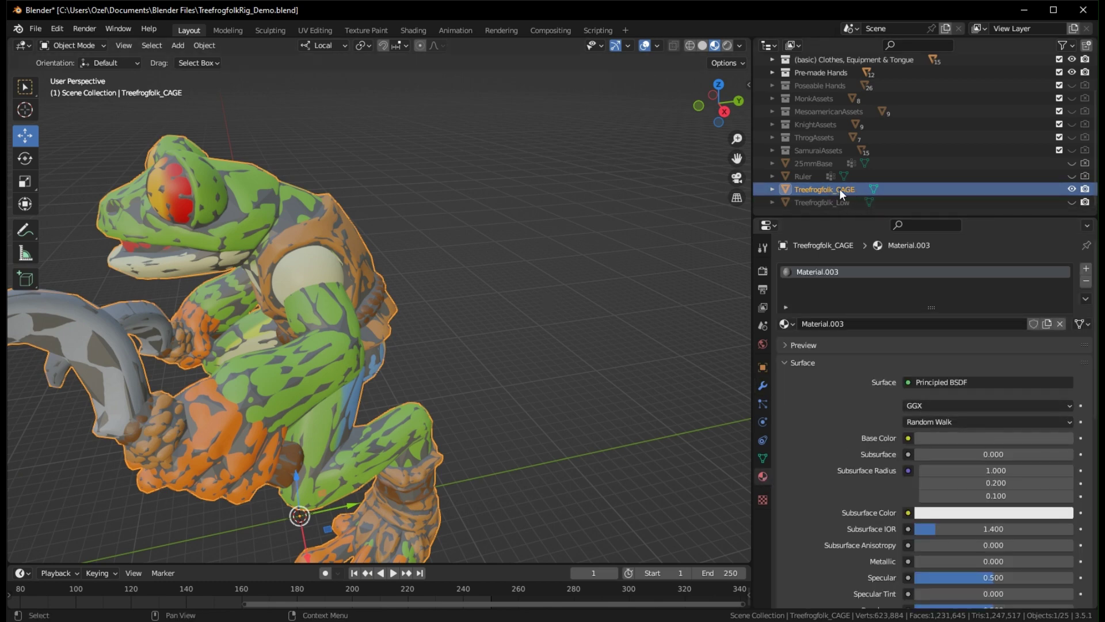
key("KP_Decimal")
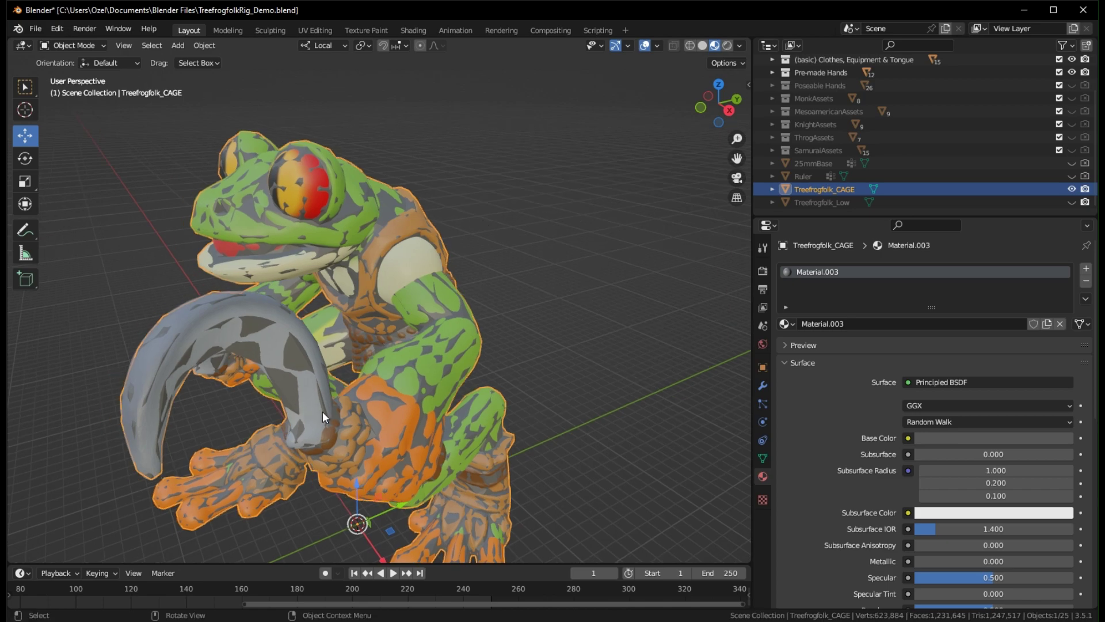
middle_click_drag(540, 284, 345, 183)
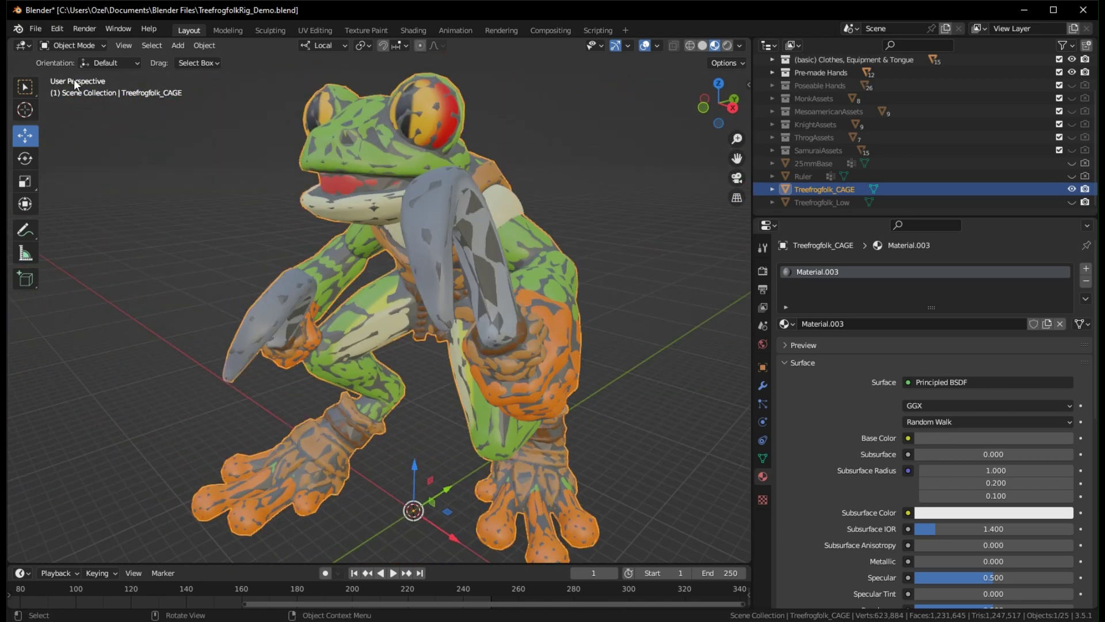
In Edit Mode, Shrink/Fatten the cage outward by 0.0679 m, then deselect all vertices
left_click(74, 45)
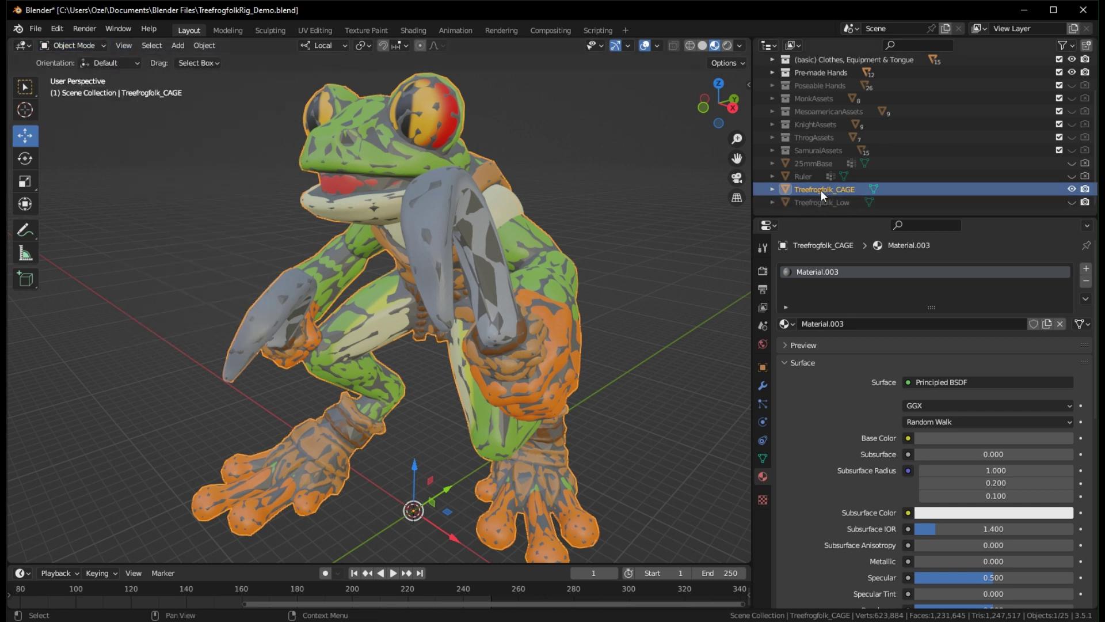
left_click(84, 46)
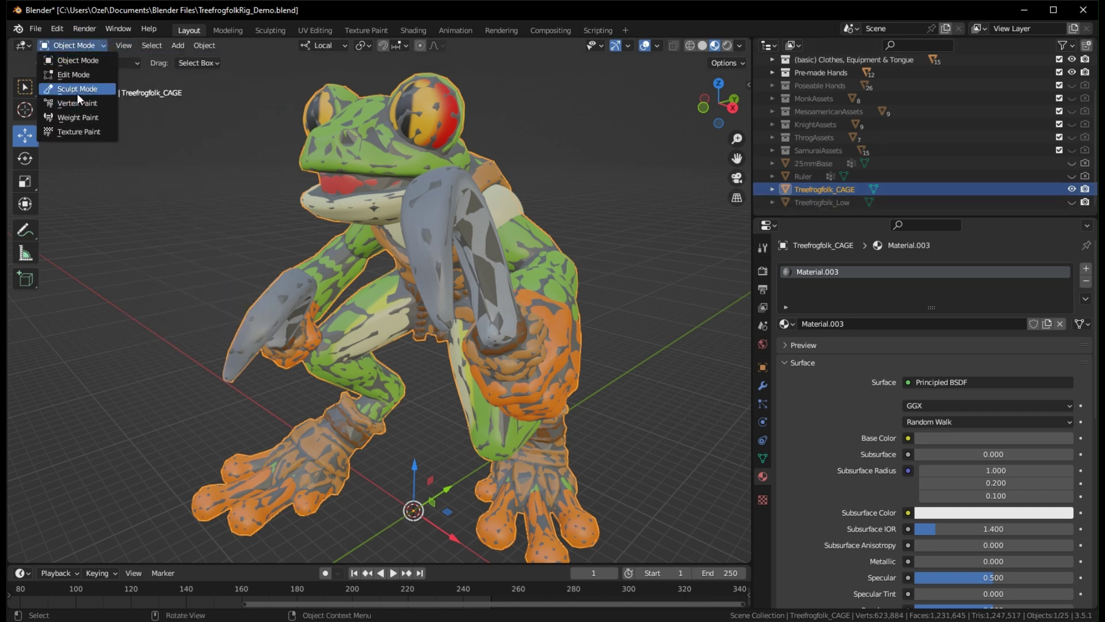
left_click(74, 74)
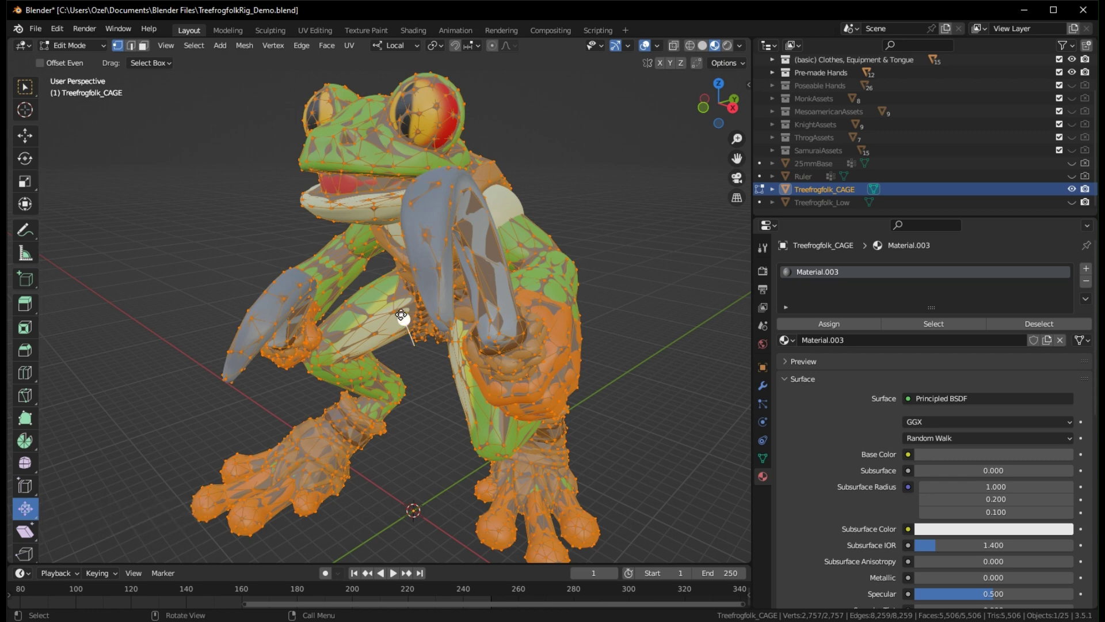
mouse_move(401, 315)
left_mouse_down()
mouse_move(401, 325)
mouse_move(402, 310)
left_mouse_up()
middle_click_drag(401, 311, 550, 239)
middle_click_drag(443, 289, 479, 284)
left_click_drag(459, 332, 522, 276)
middle_click_drag(522, 276, 368, 293)
left_click(341, 274)
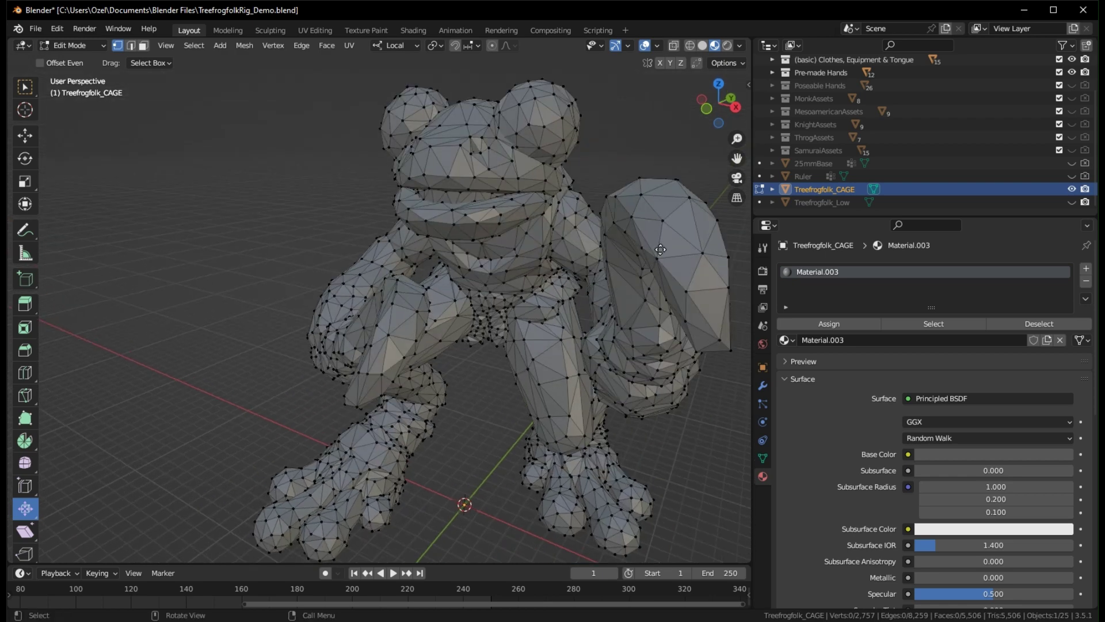
Hide the cage, return to Object Mode, and show and select Treefrogfolk_Low
left_click(1072, 189)
left_click(79, 46)
left_click(70, 46)
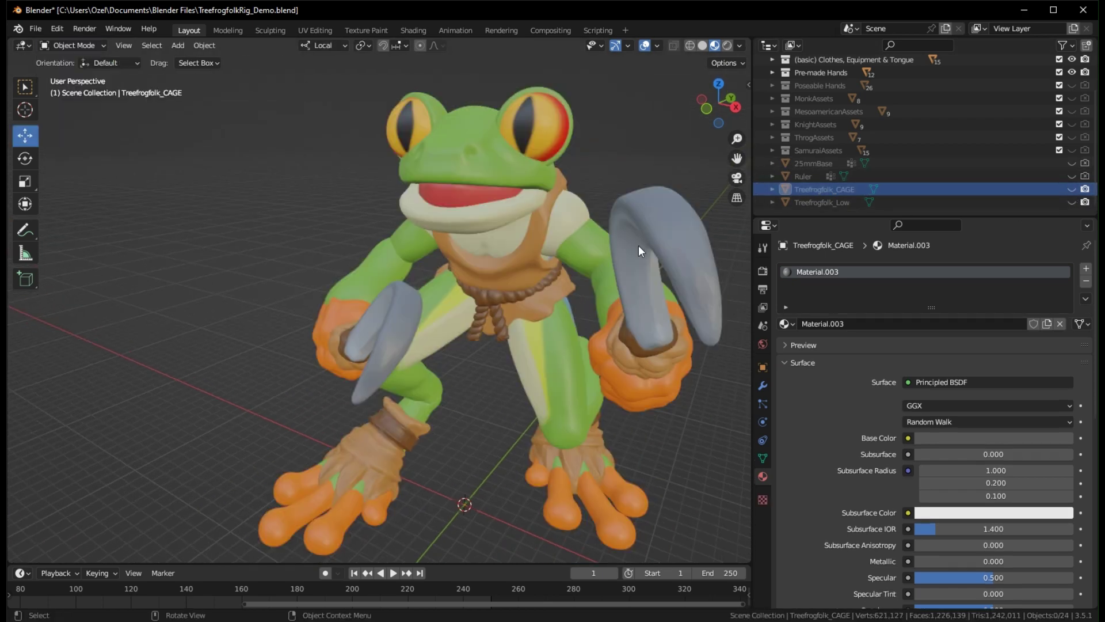
left_click(1071, 202)
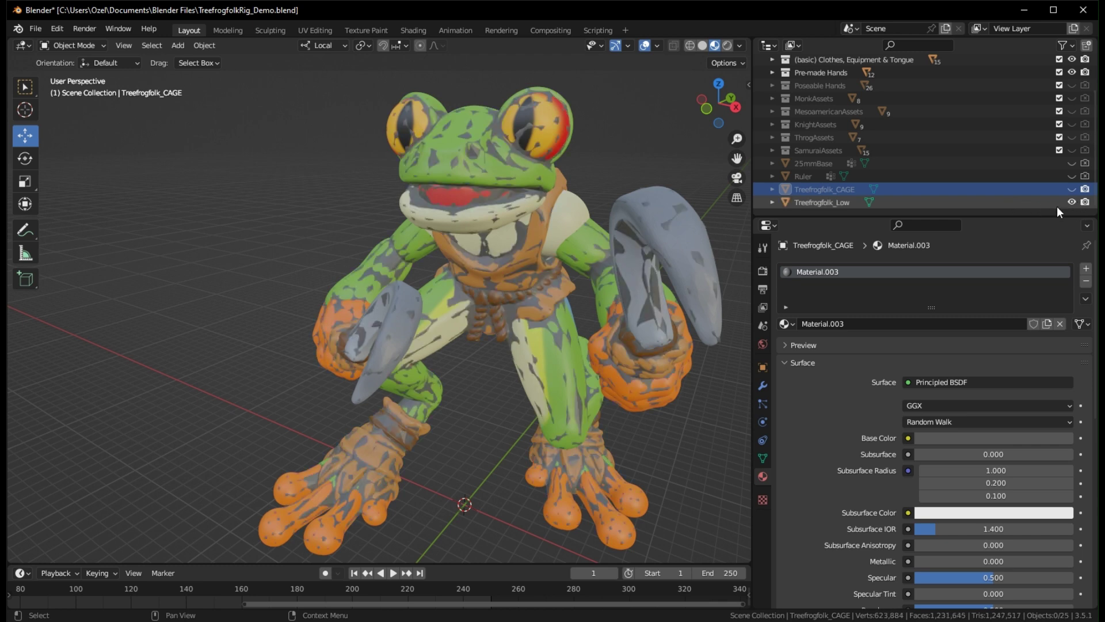
left_click(842, 202)
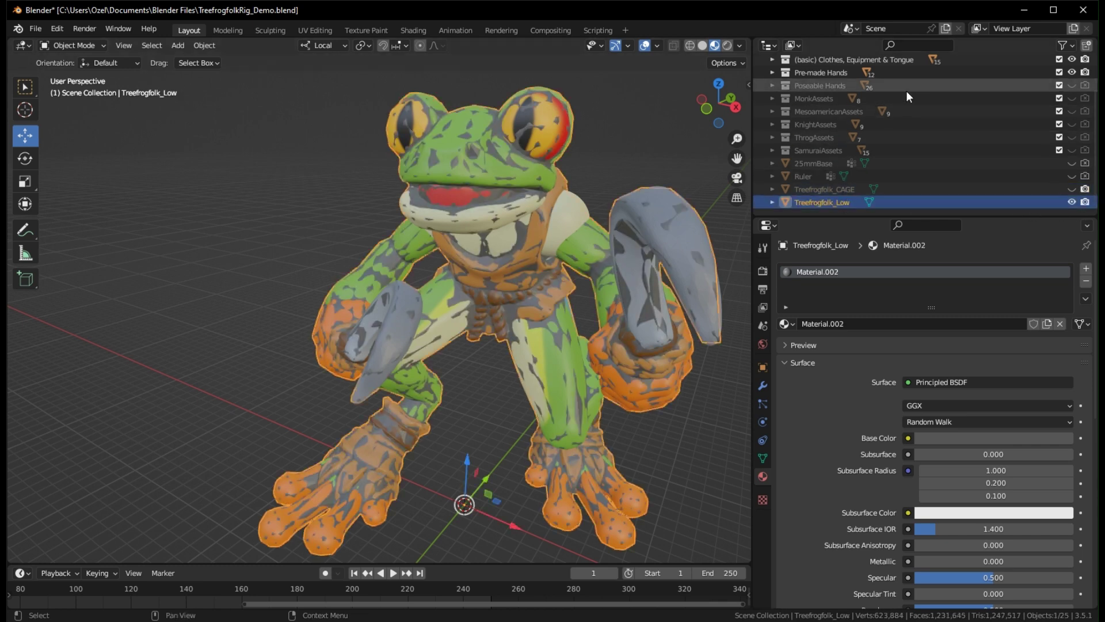
Hide the TreeFrogFolk collection and apply Shade Smooth to the low-poly frog
scroll(1073, 86, "up", 3)
left_click(1071, 73)
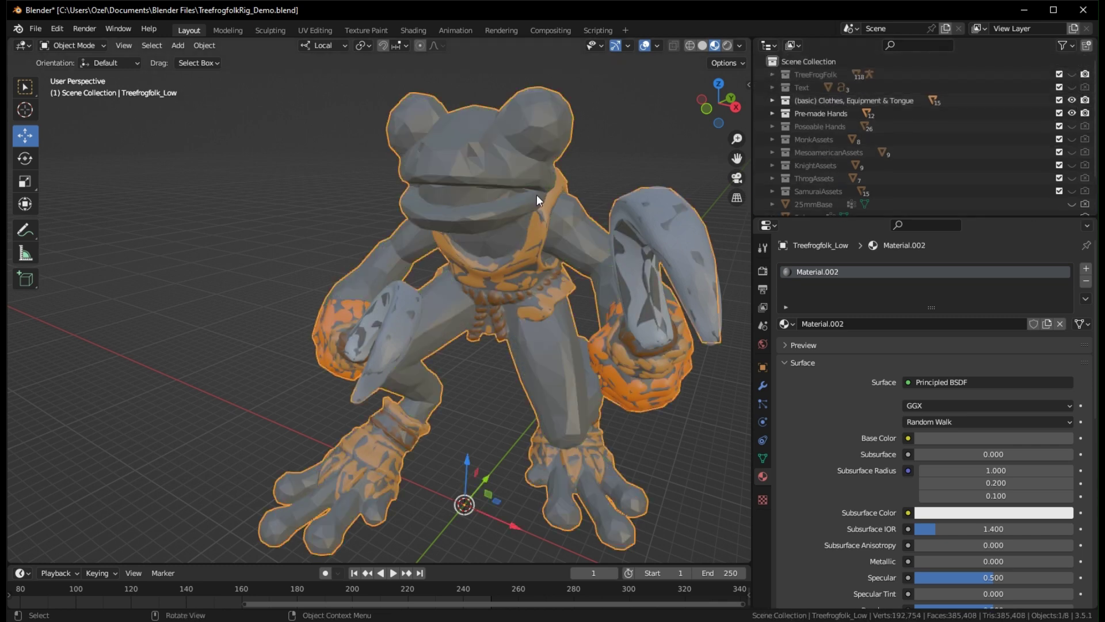
scroll(494, 173, "down", 1)
scroll(486, 201, "up", 6)
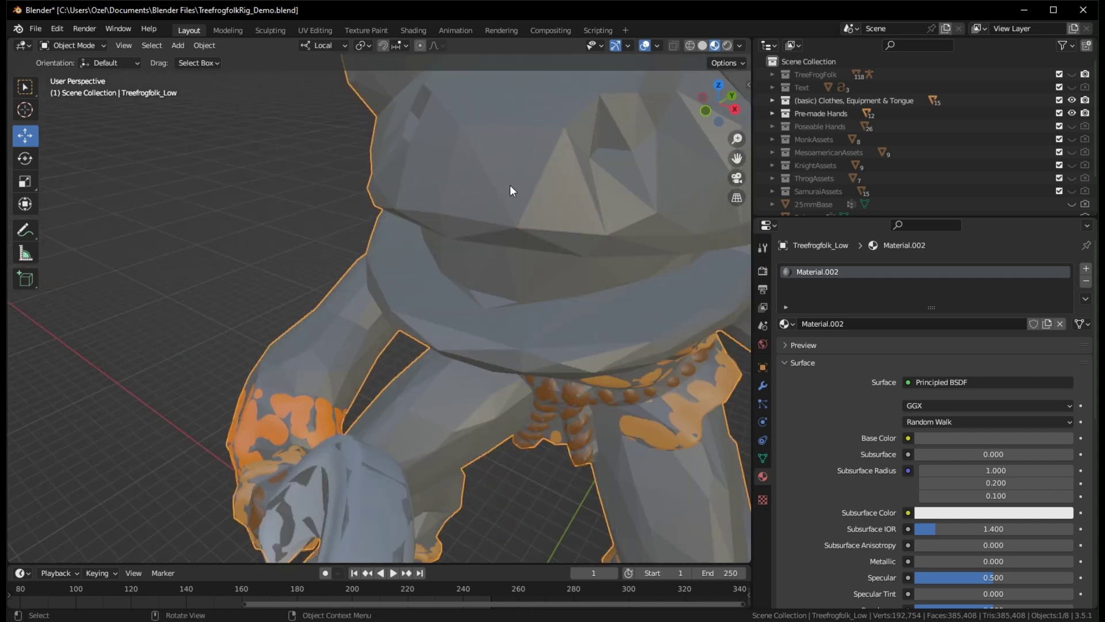
right_click(444, 140)
left_click(444, 139)
scroll(455, 164, "down", 5)
middle_click_drag(469, 192, 477, 276)
Make the TreeFrogFolk collection visible again, leaving the Text collection hidden
left_click(1072, 87)
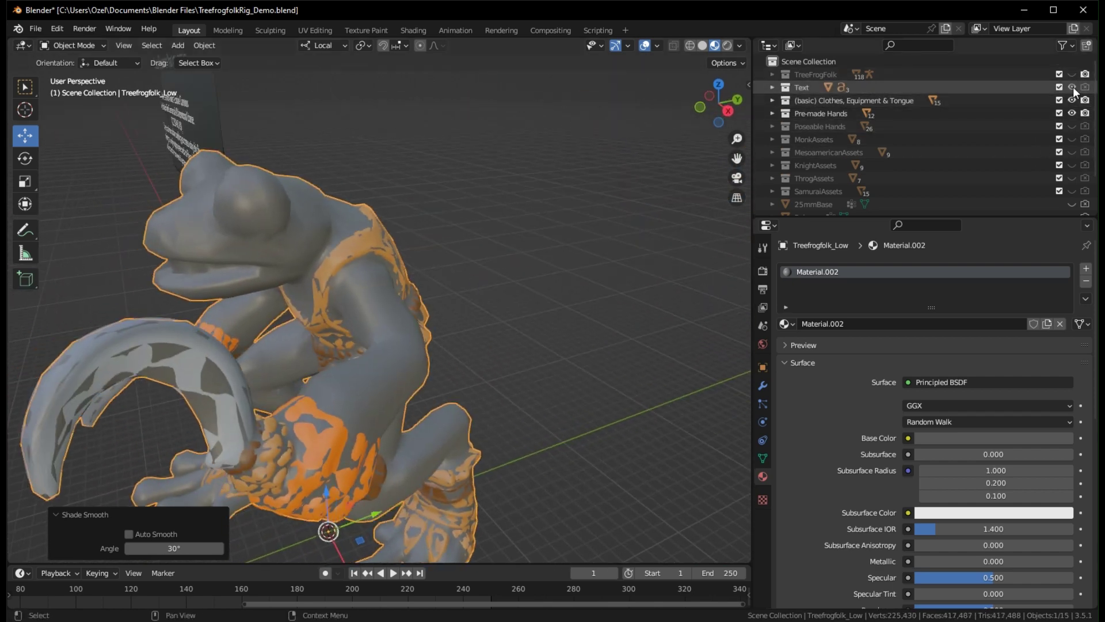
left_click(1072, 87)
left_click(1071, 74)
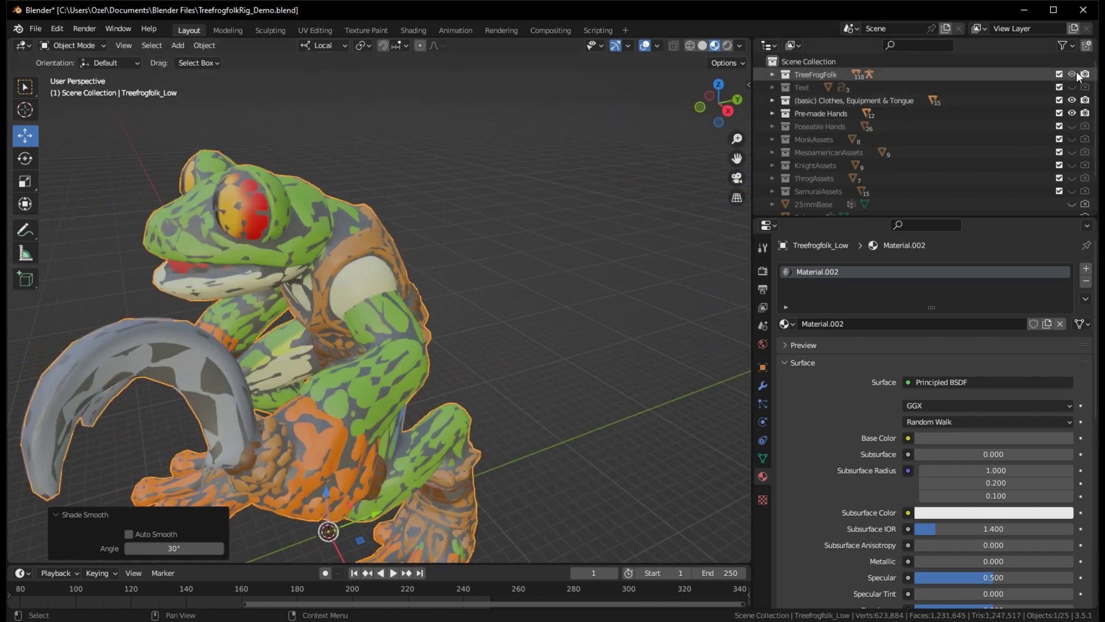
middle_click_drag(449, 259, 518, 254)
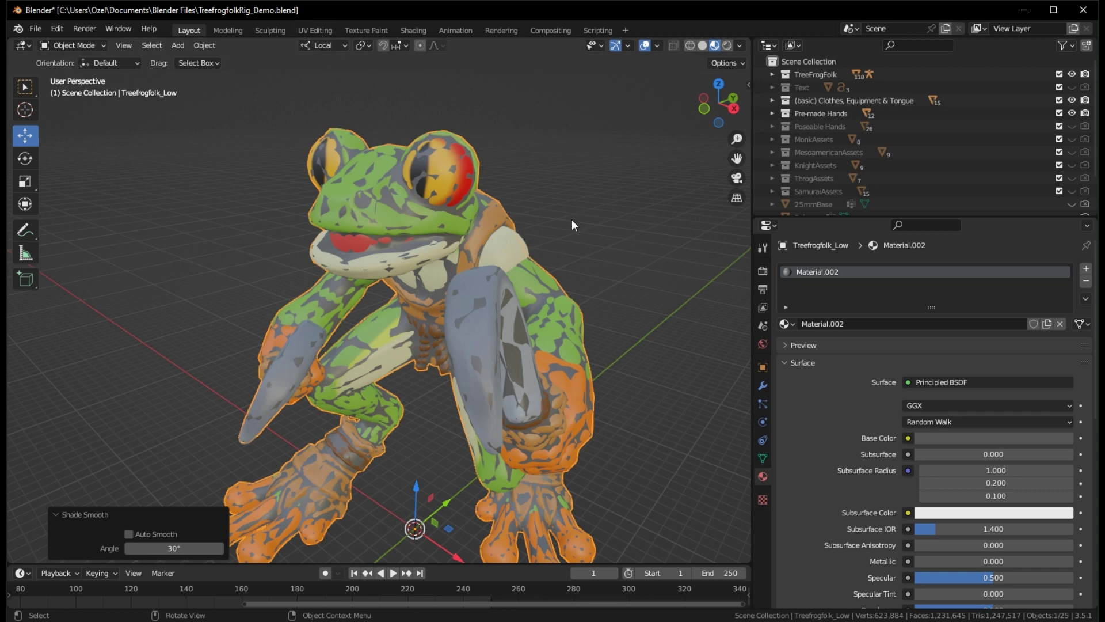
Switch to the Shading workspace and arrange the node editor around the material nodes
left_click(422, 30)
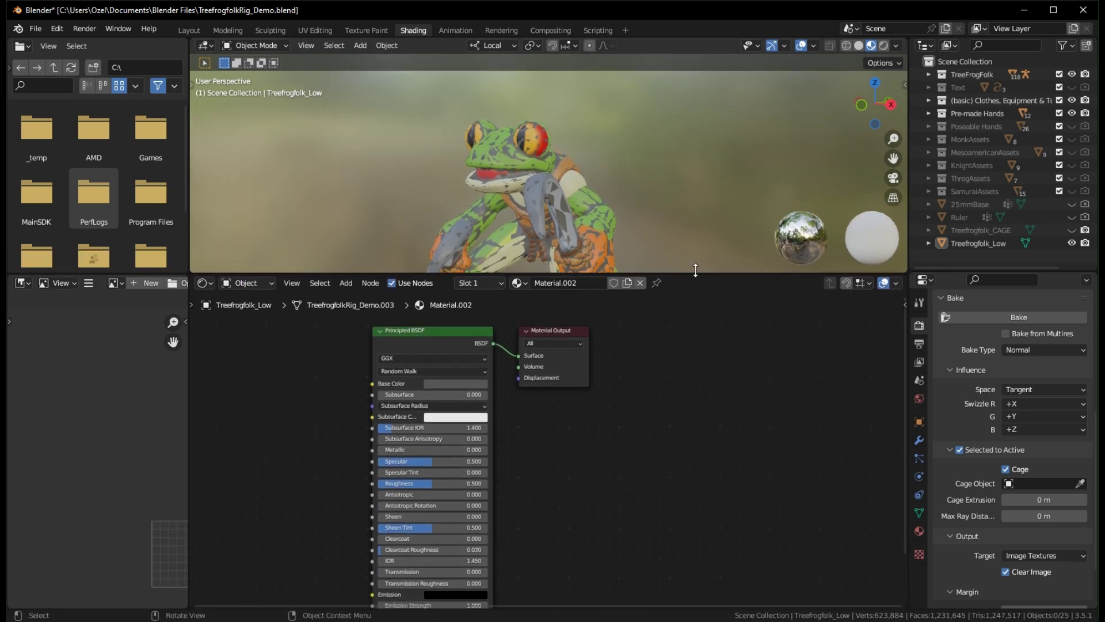
middle_click_drag(609, 400, 663, 449)
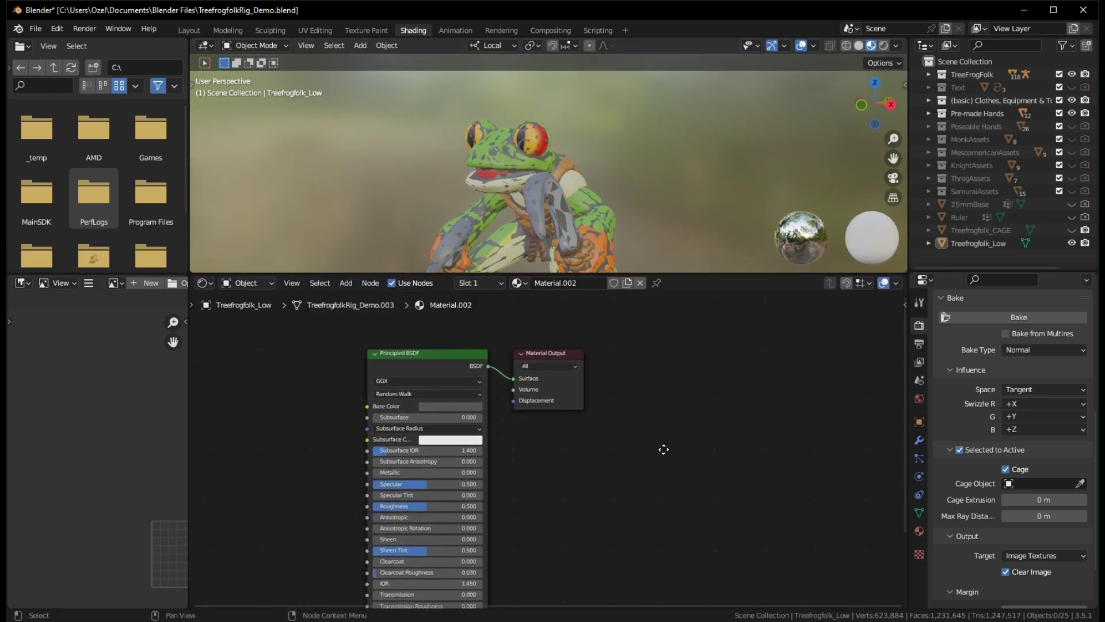
left_click(448, 357)
left_click(568, 353)
middle_click_drag(657, 411, 639, 389)
left_click_drag(709, 276, 694, 244)
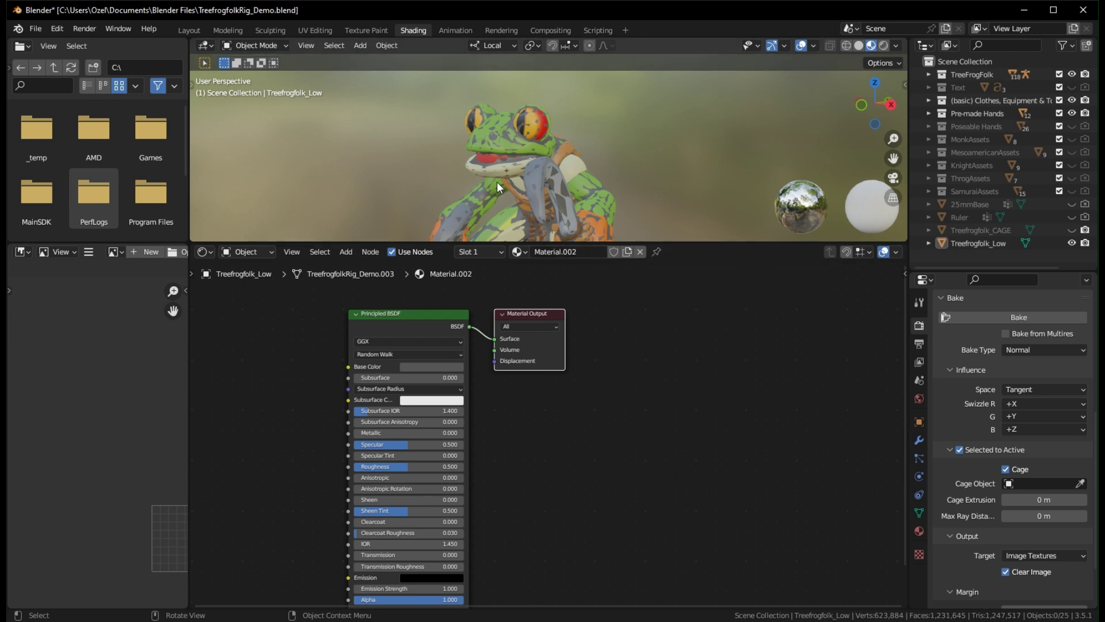
Rename Treefrogfolk_Low's material from Material.002 to FrogDemoBake
left_click(982, 243)
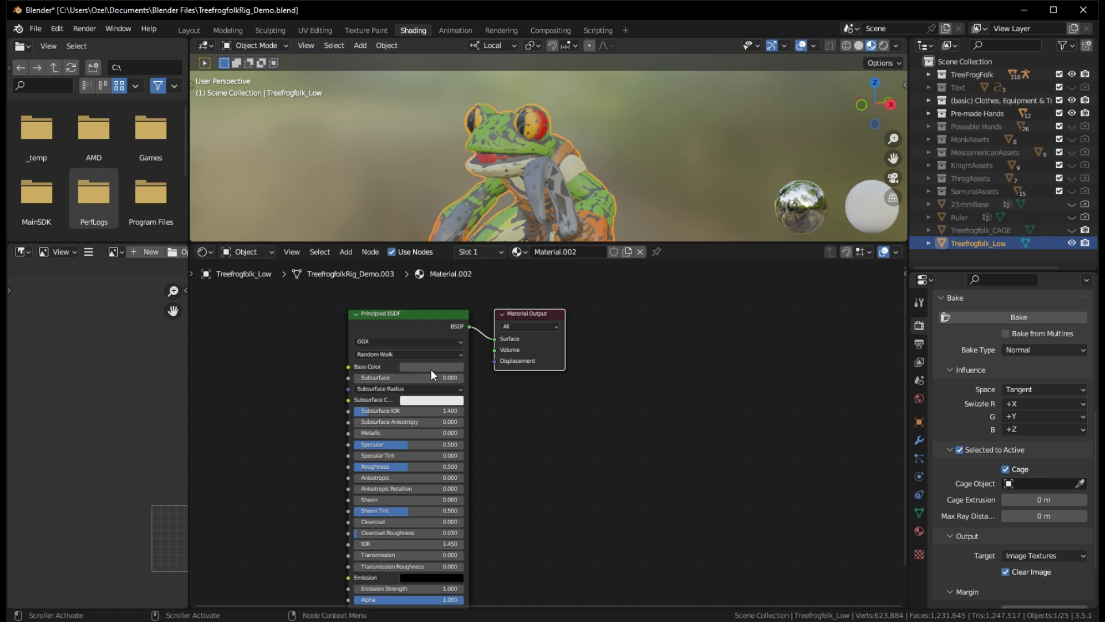
left_click(594, 253)
type("FrogDemoBake")
key("Return")
Add an Image Texture node to the FrogDemoBake material
left_click(651, 475)
middle_click_drag(632, 444, 597, 404)
right_click(519, 392)
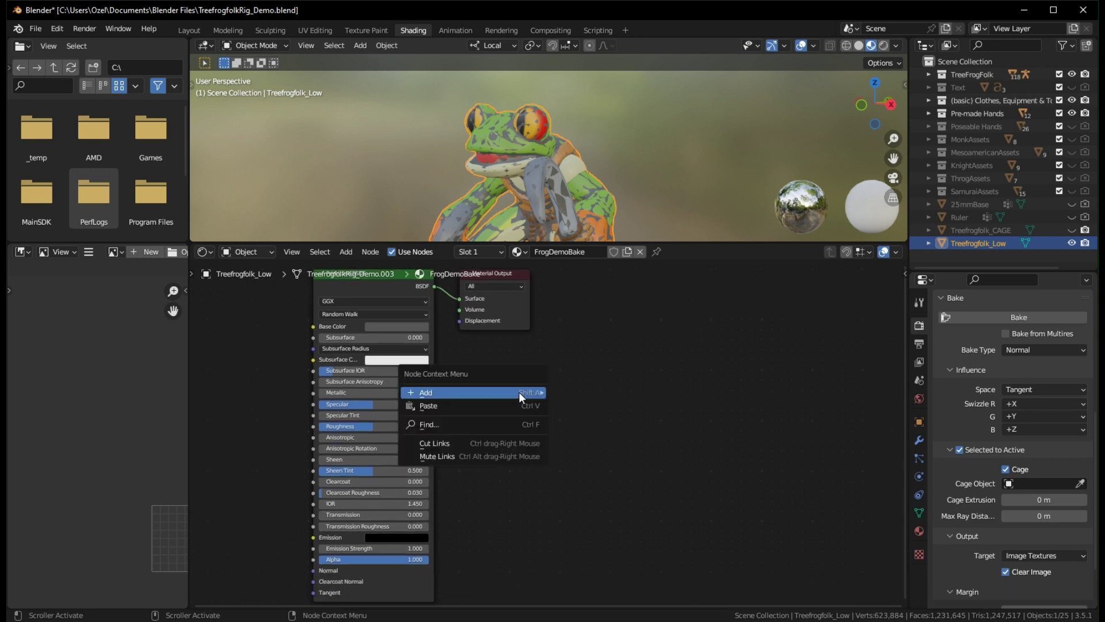
left_click(571, 365)
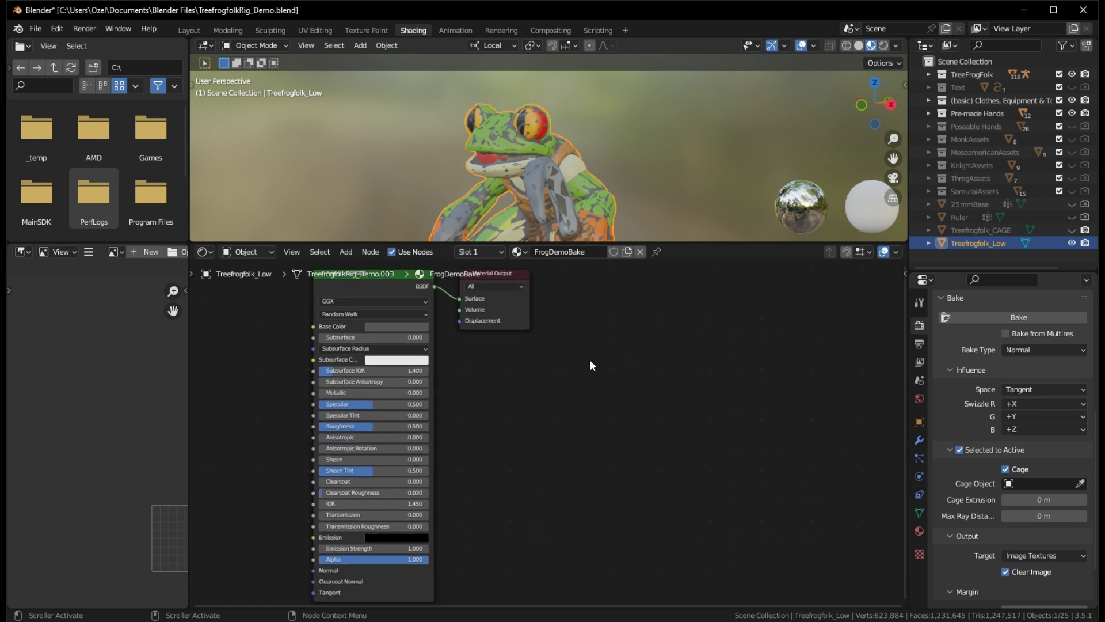
right_click(382, 285)
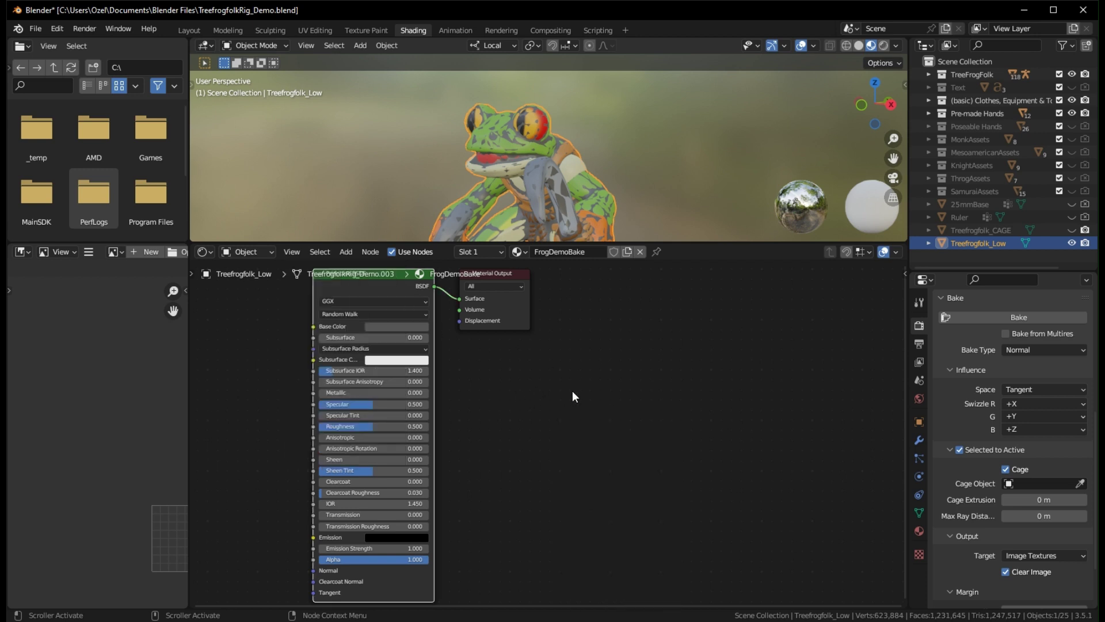
middle_click_drag(543, 429, 462, 375)
right_click(470, 364)
mouse_move(449, 359)
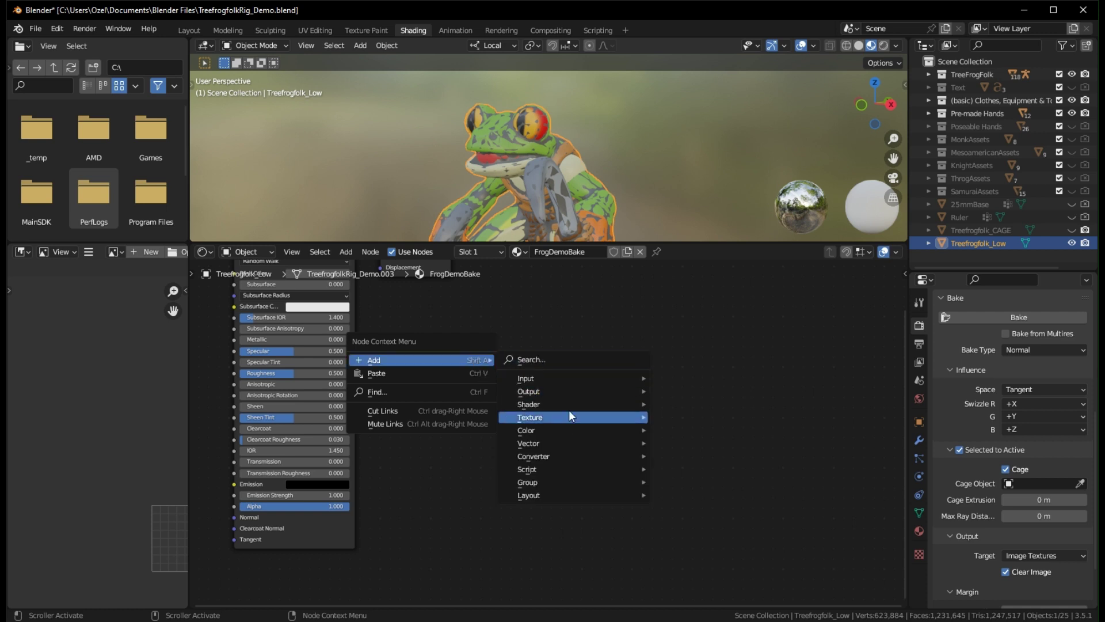
mouse_move(571, 415)
left_click(716, 480)
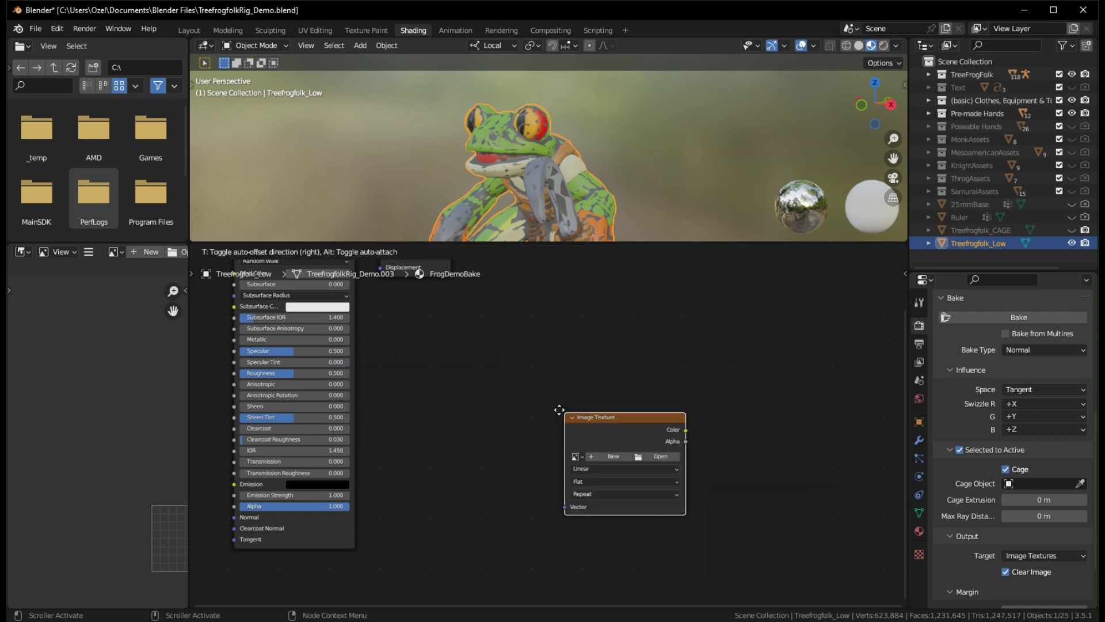
left_click(462, 373)
Add a second Image Texture node via node search and position it to the right
right_click(583, 323)
mouse_move(584, 324)
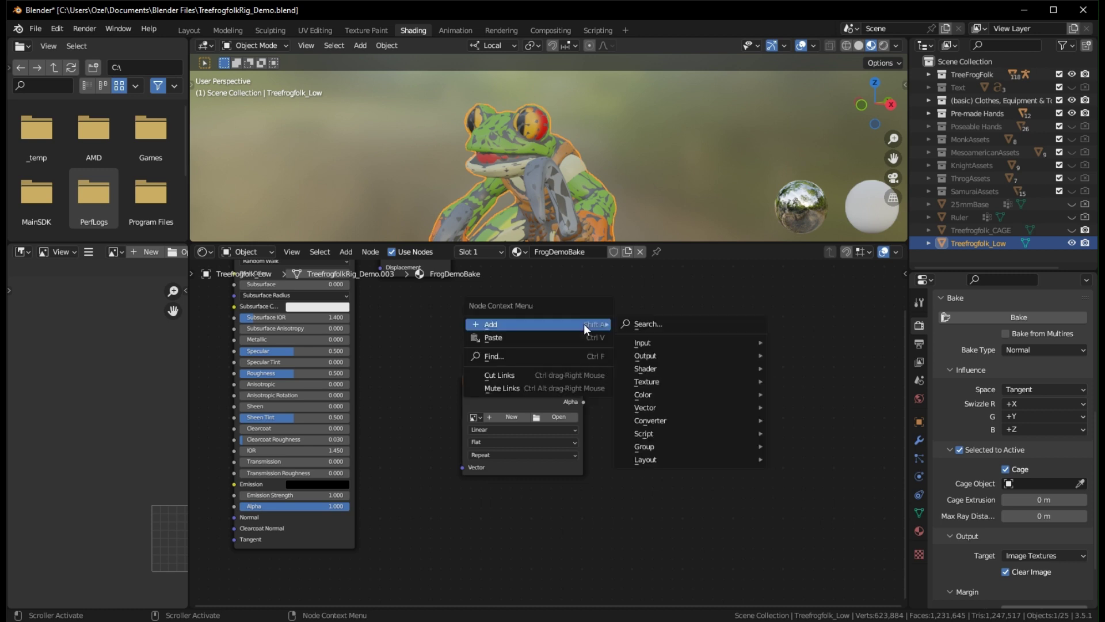
left_click(663, 322)
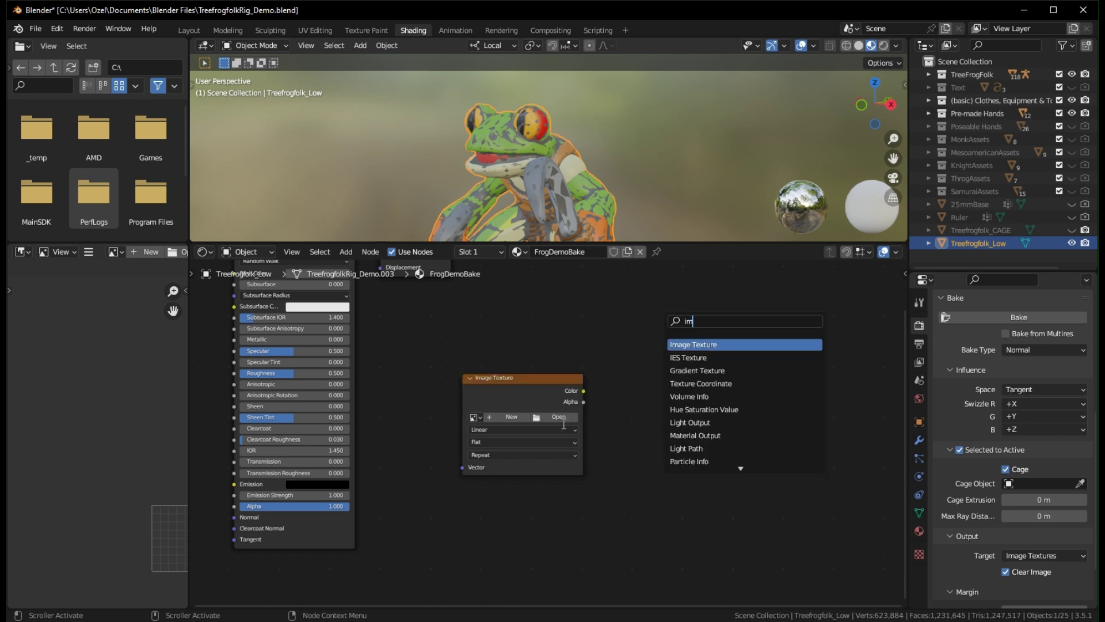
type("age")
key("Return")
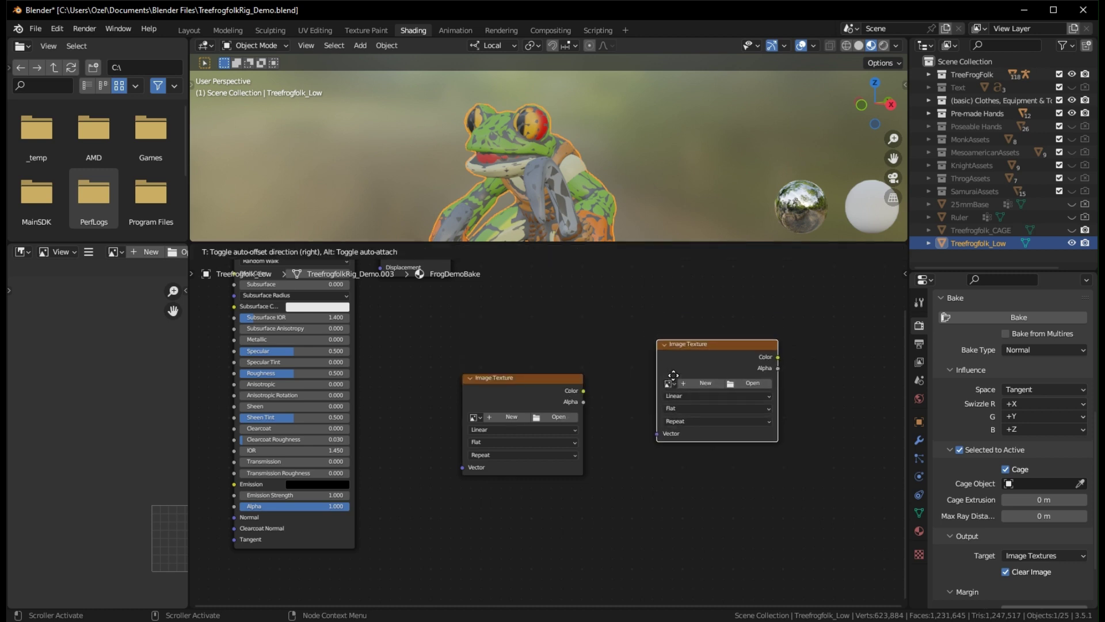
left_click(644, 399)
left_click_drag(639, 369, 643, 385)
Create a new 2048 px image named FrogNormal in the first texture node
left_click(517, 415)
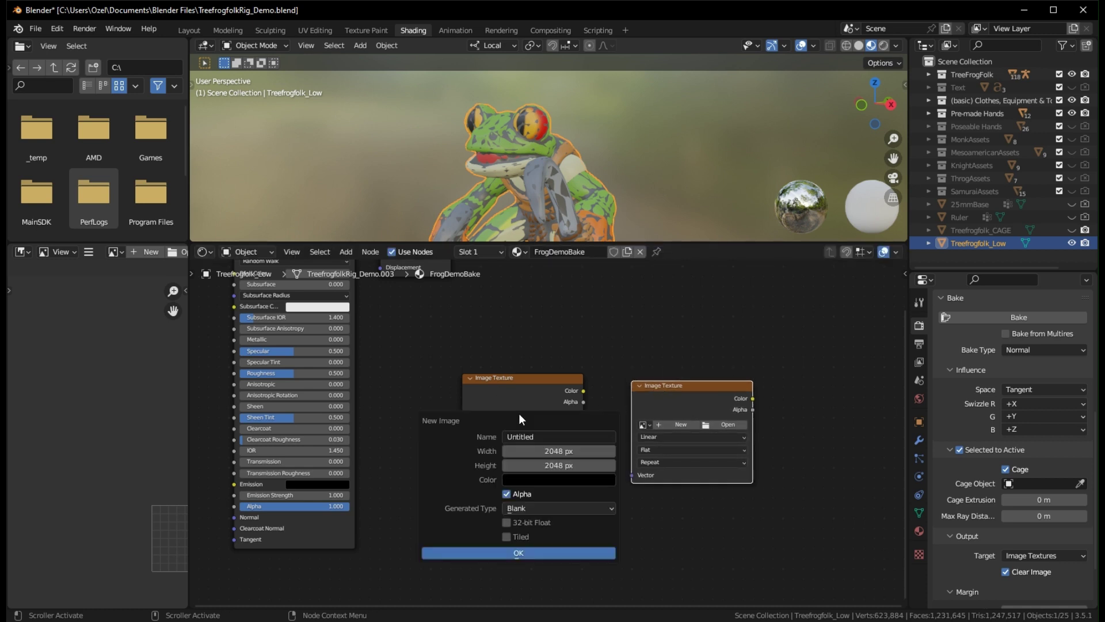
left_click(541, 436)
type("FrogNormal")
key("Tab")
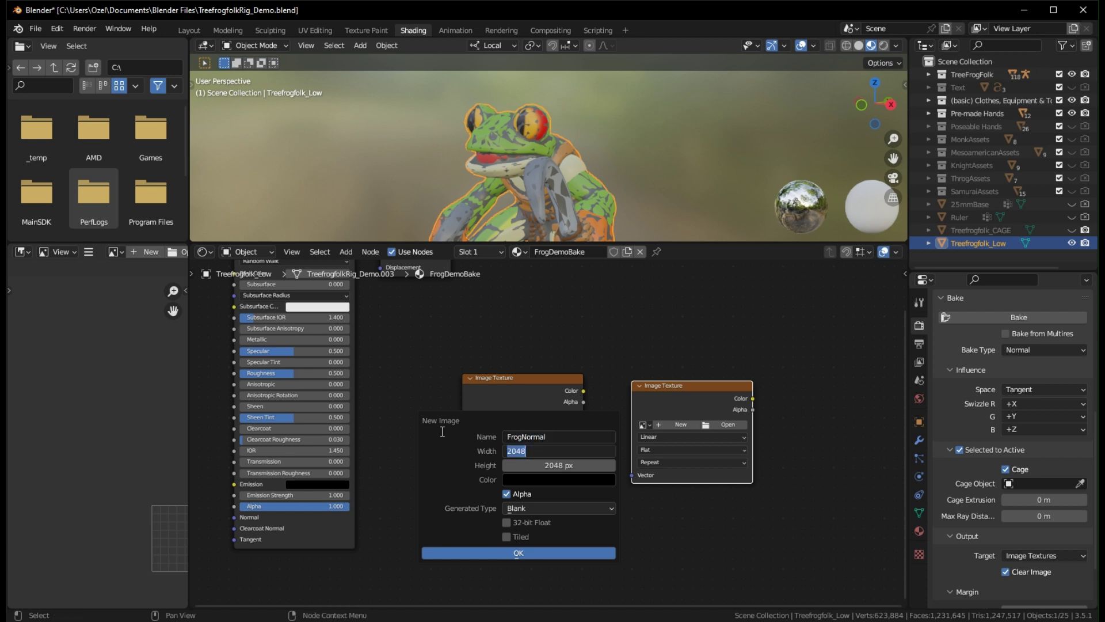
left_click(560, 467)
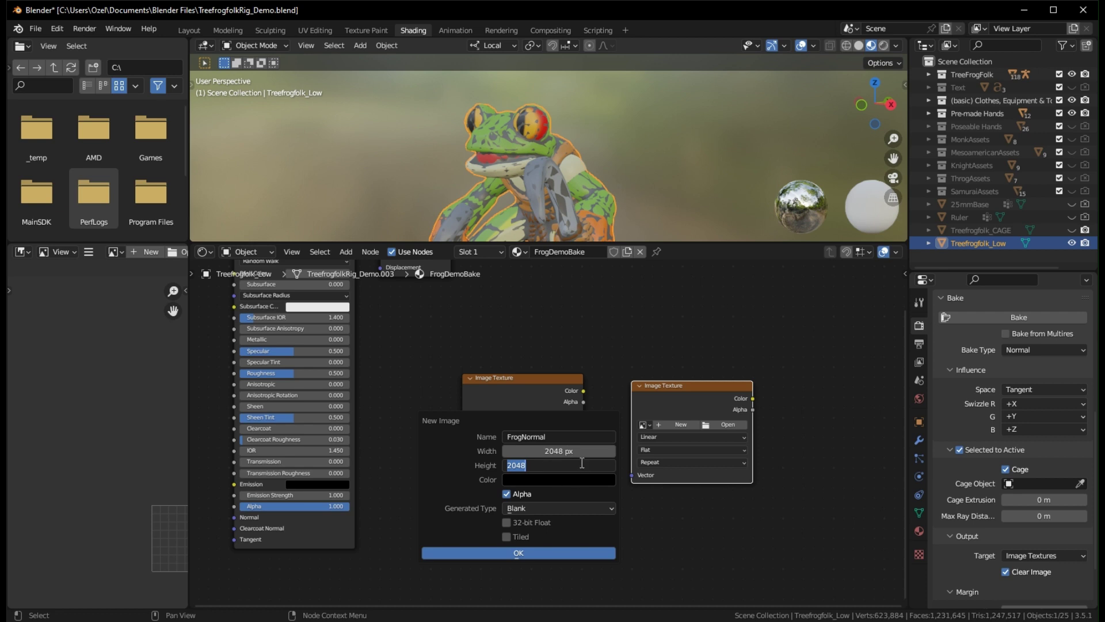
left_click(567, 553)
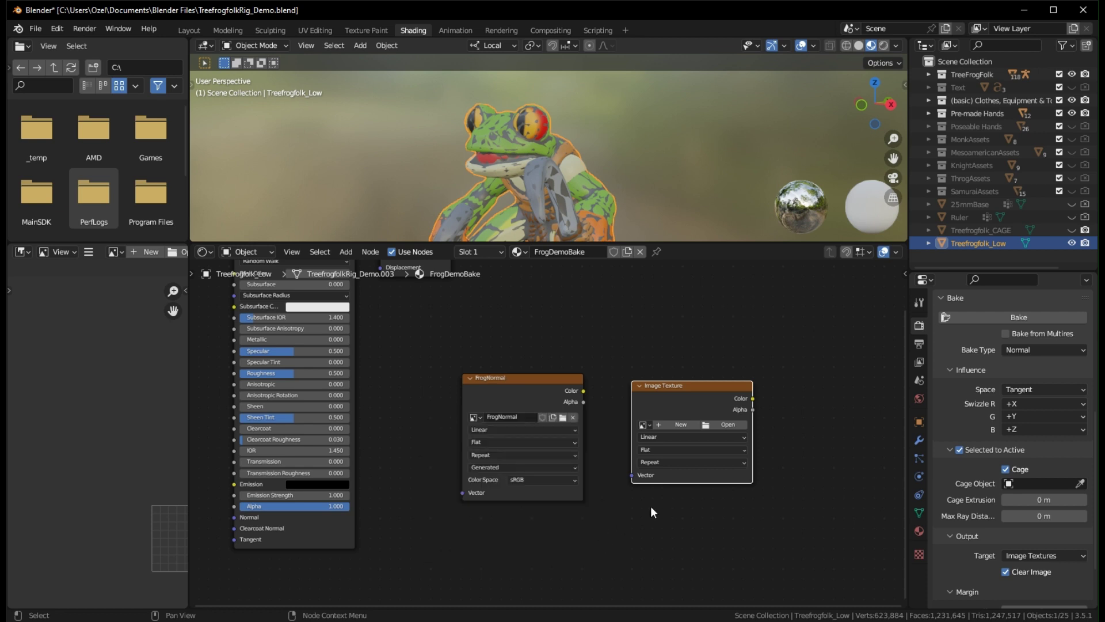
Create a new 2048 px image named FrogColor in the second texture node
left_click(680, 425)
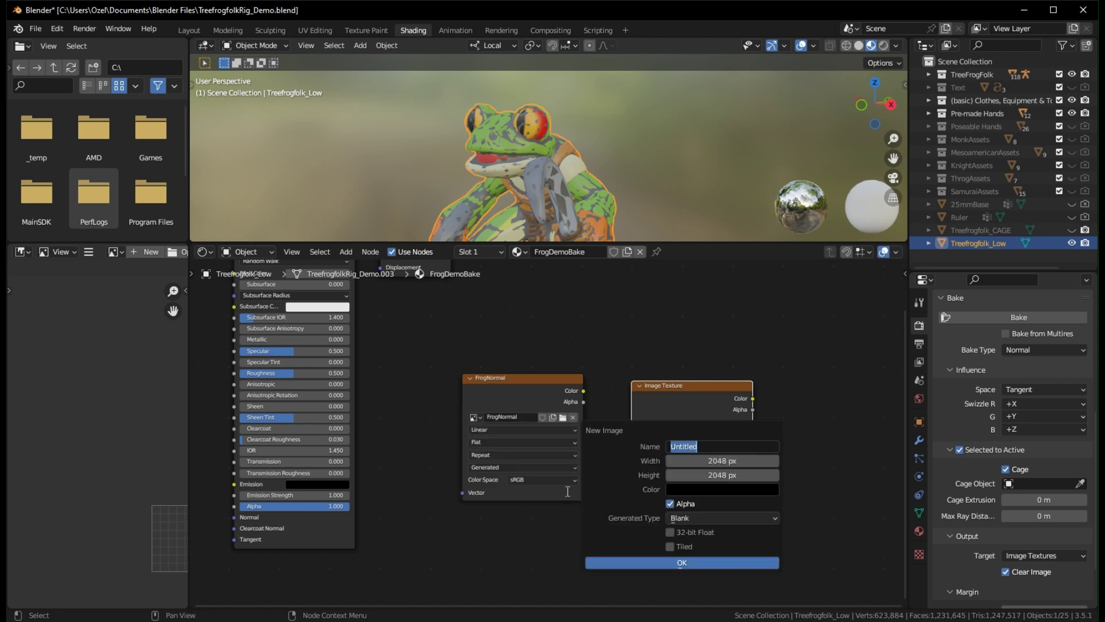
type("FrogColor")
left_click(710, 562)
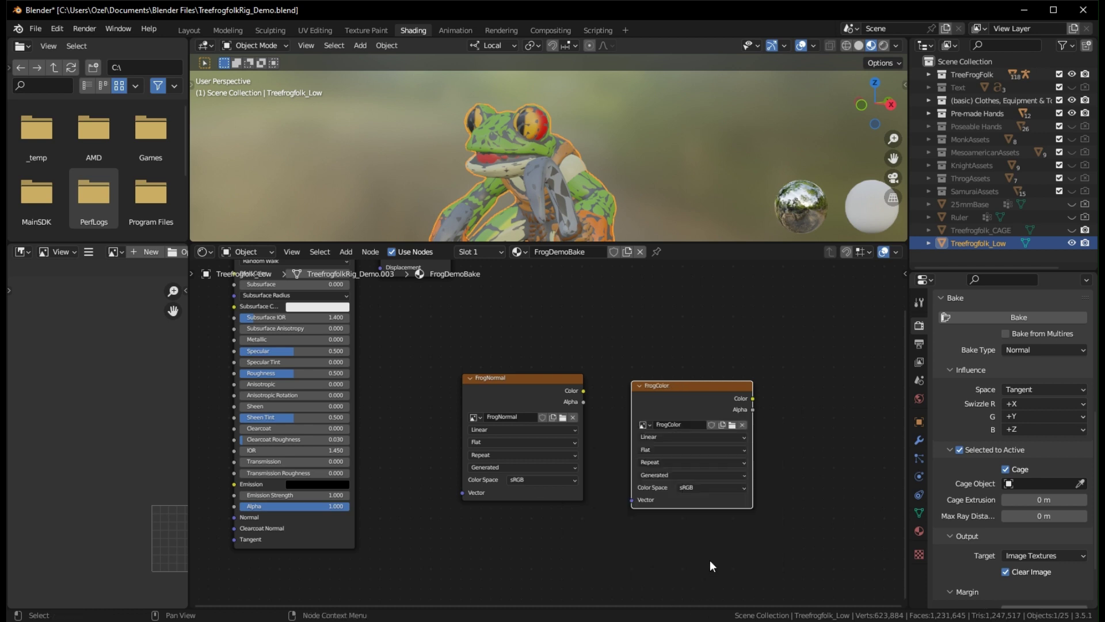
Place FrogColor beside FrogNormal, then enlarge the Properties editor at the Outliner's expense
left_click_drag(673, 382, 686, 376)
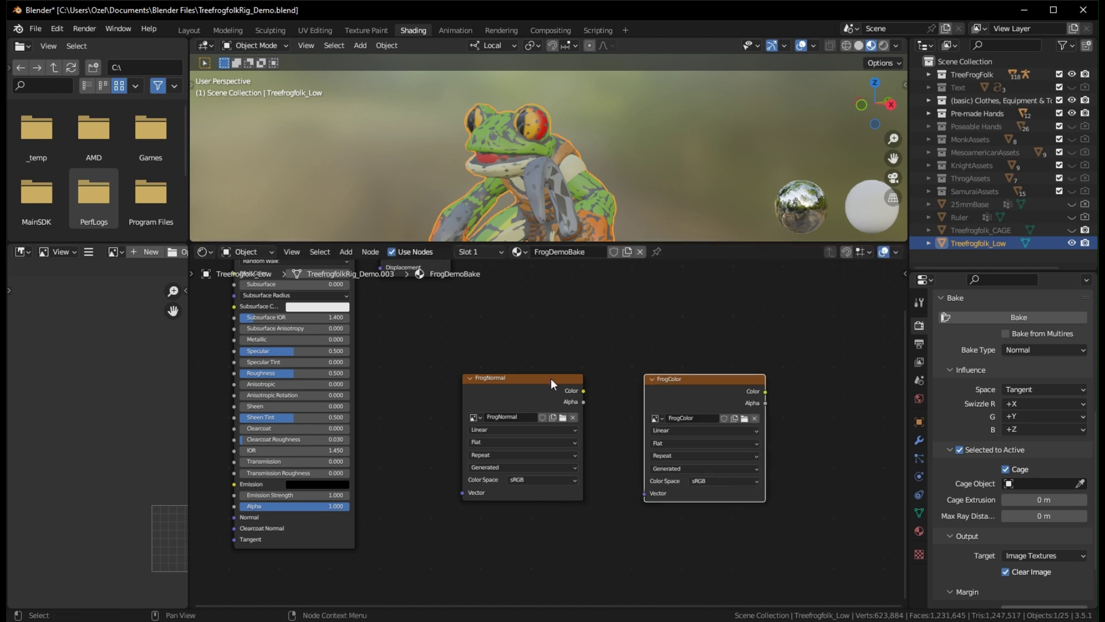
mouse_move(539, 380)
left_mouse_down()
mouse_move(558, 383)
mouse_move(541, 388)
left_mouse_up()
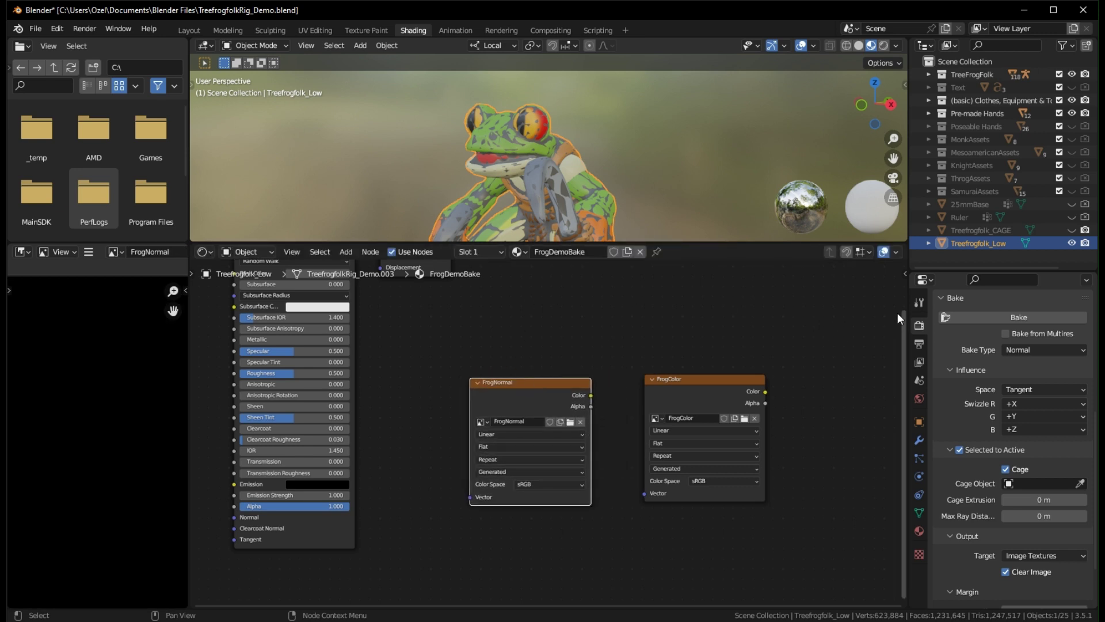
left_click_drag(907, 312, 782, 311)
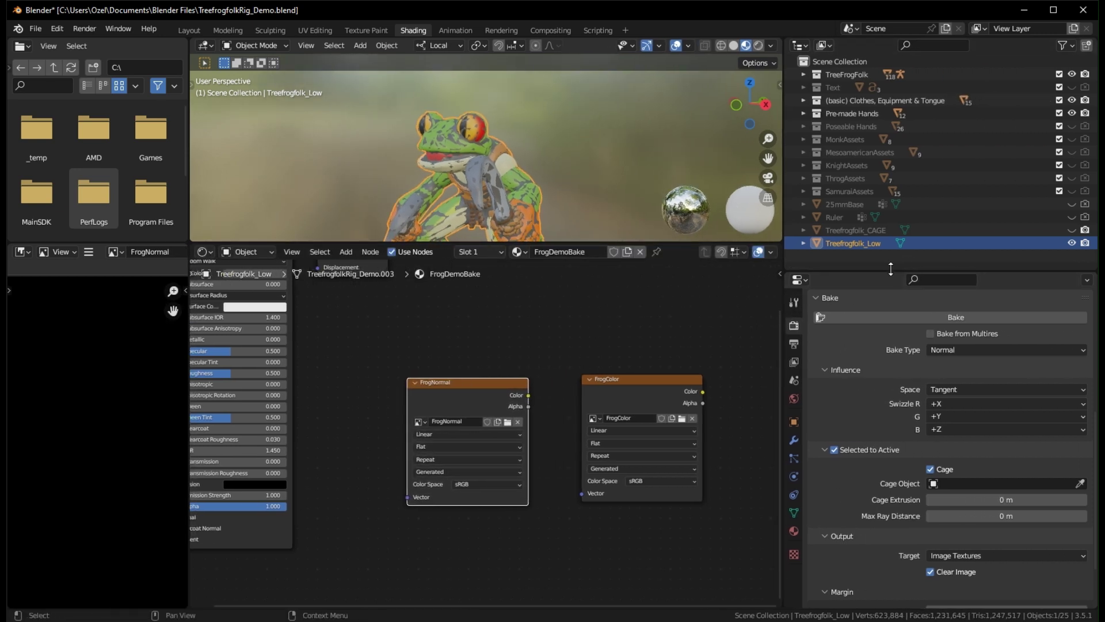
left_click_drag(891, 269, 891, 217)
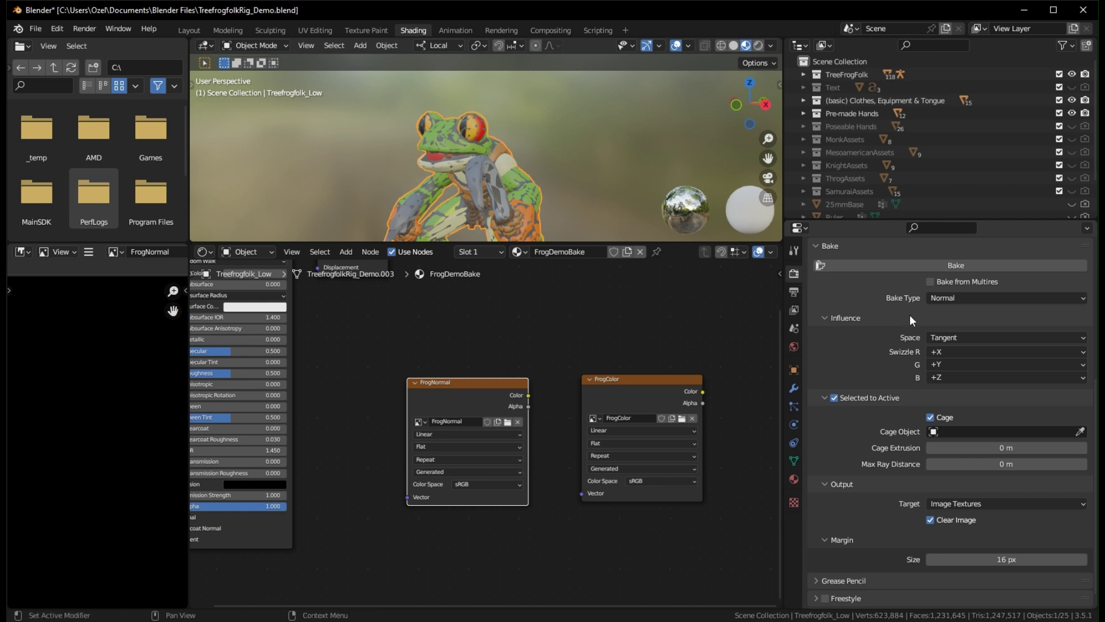
Review the Sampling and advanced sampling settings, then collapse and reopen the Bake panel
scroll(909, 315, "up", 8)
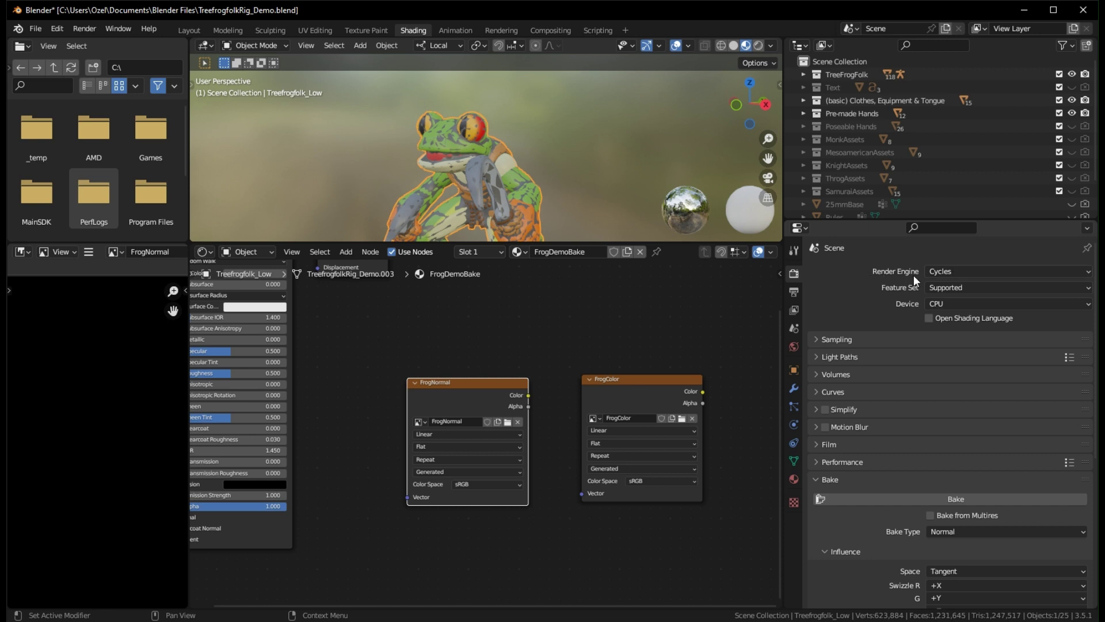
left_click(832, 341)
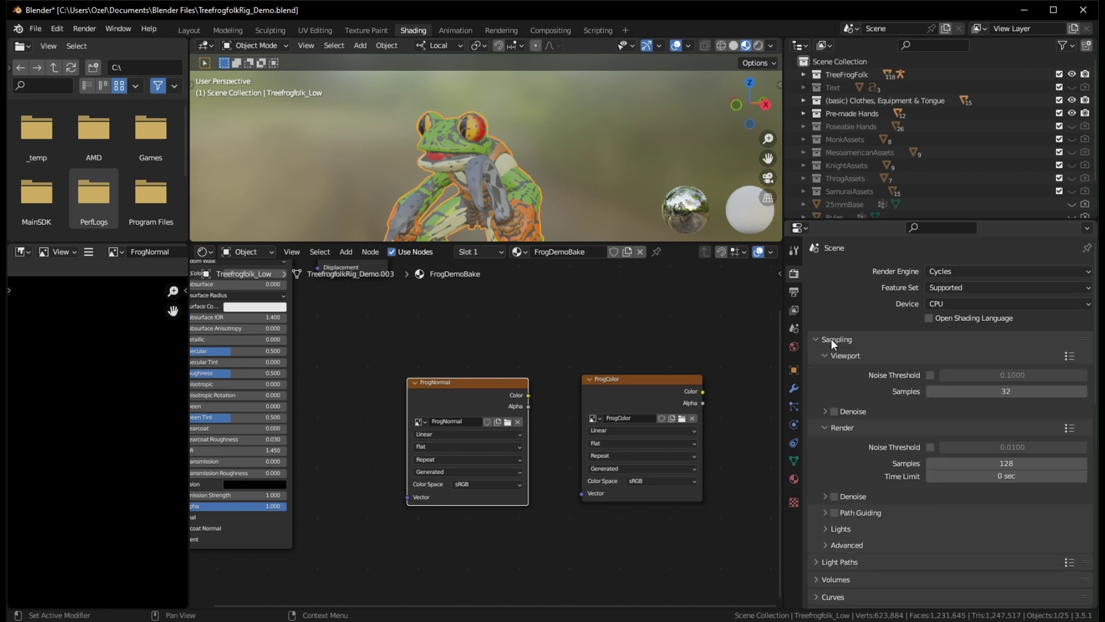
left_click(844, 545)
left_click(857, 539)
left_click(826, 339)
scroll(834, 440, "down", 8)
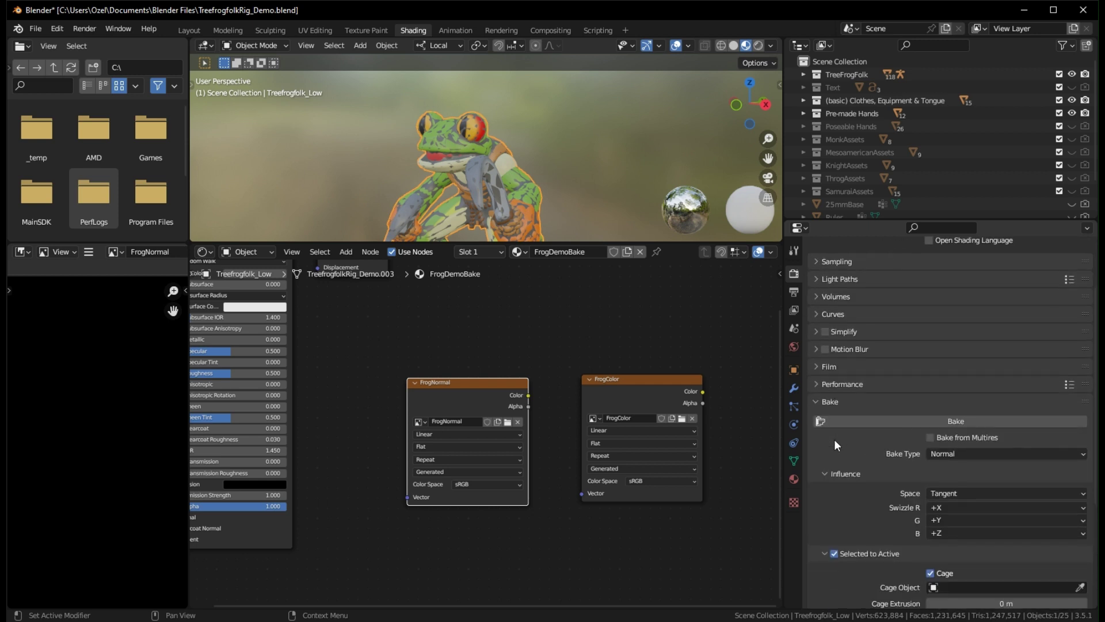
left_click(823, 270)
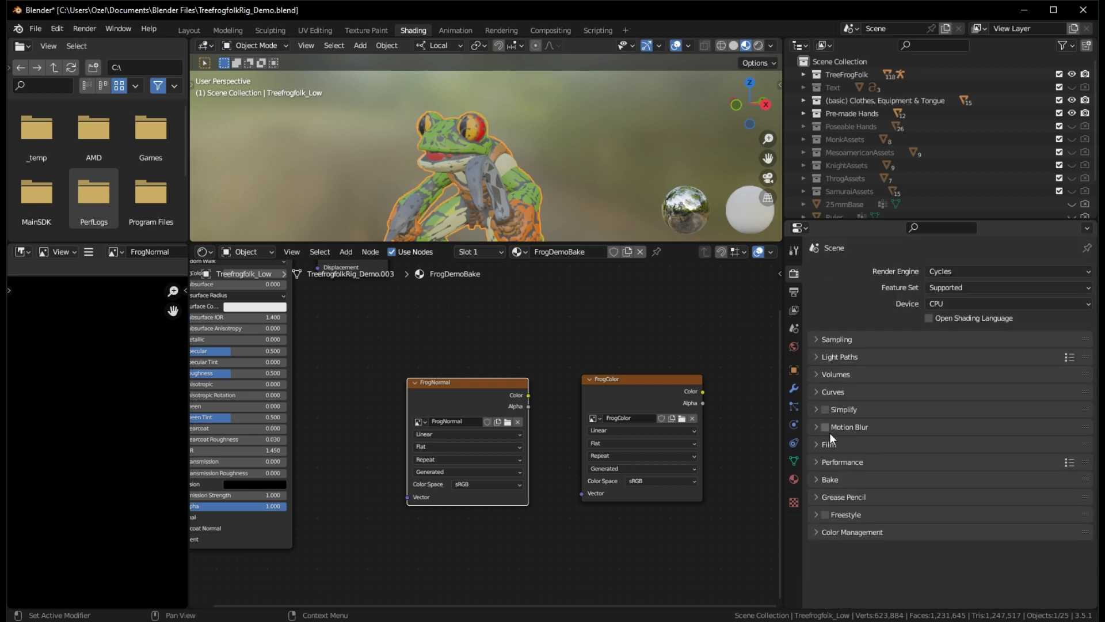
left_click(820, 482)
scroll(830, 461, "down", 8)
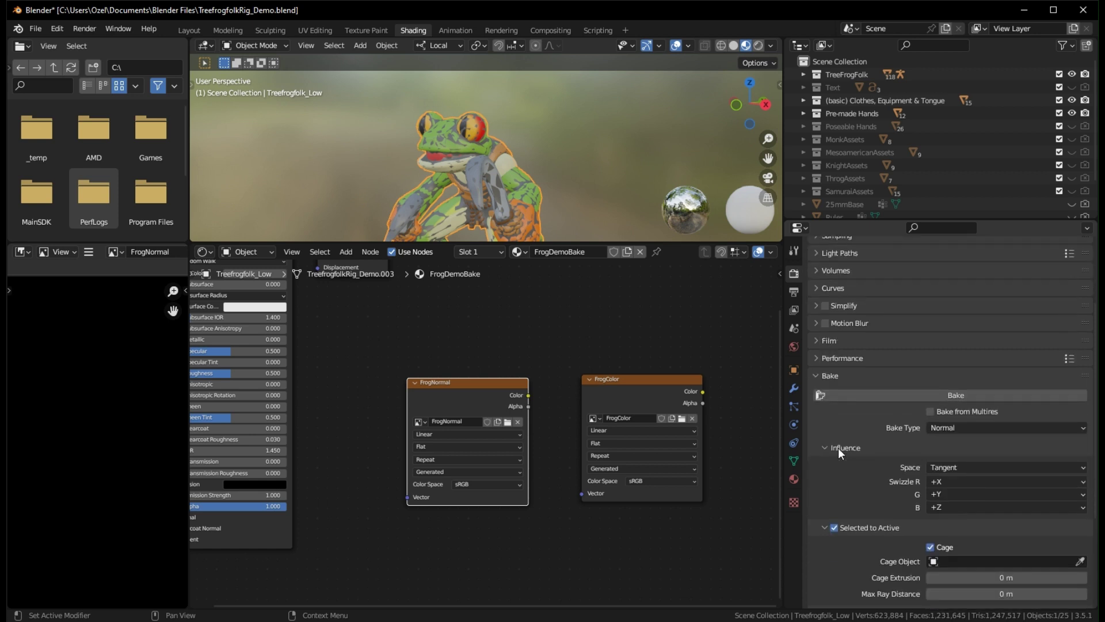
Keep the bake type on Normal with Selected to Active enabled, tidying the Bake subpanels
left_click(975, 322)
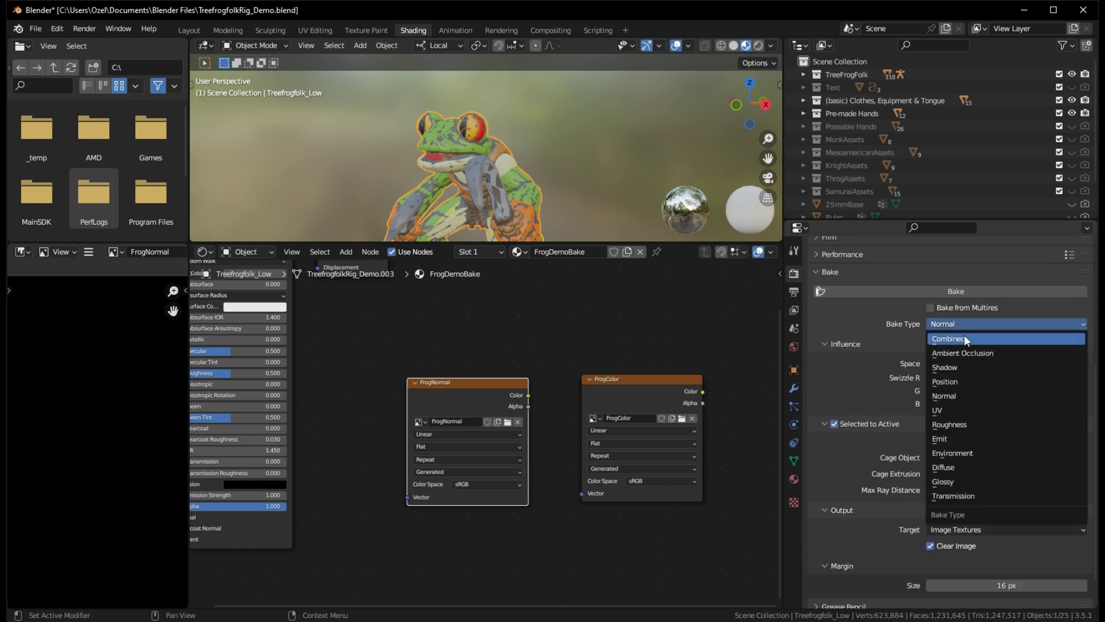
left_click(956, 339)
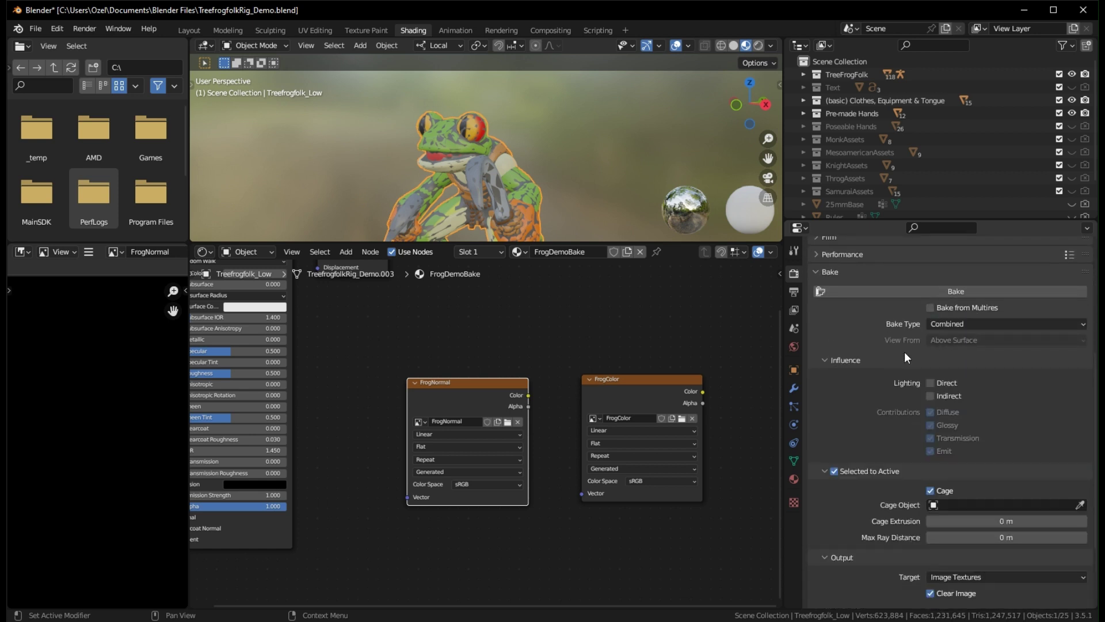
left_click(955, 324)
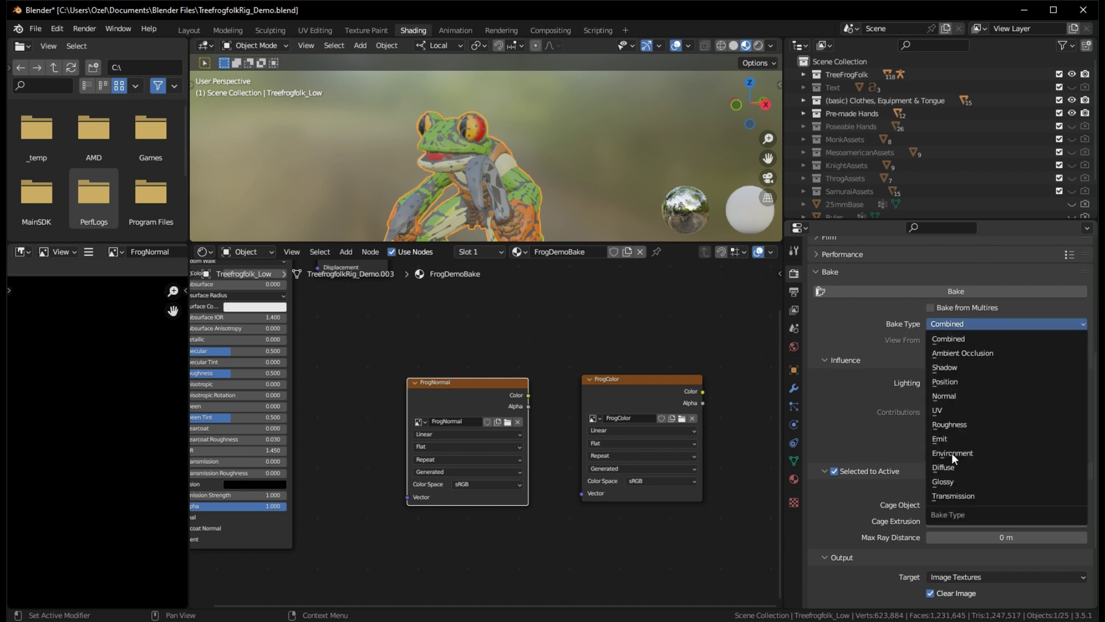
left_click(953, 395)
left_click(844, 426)
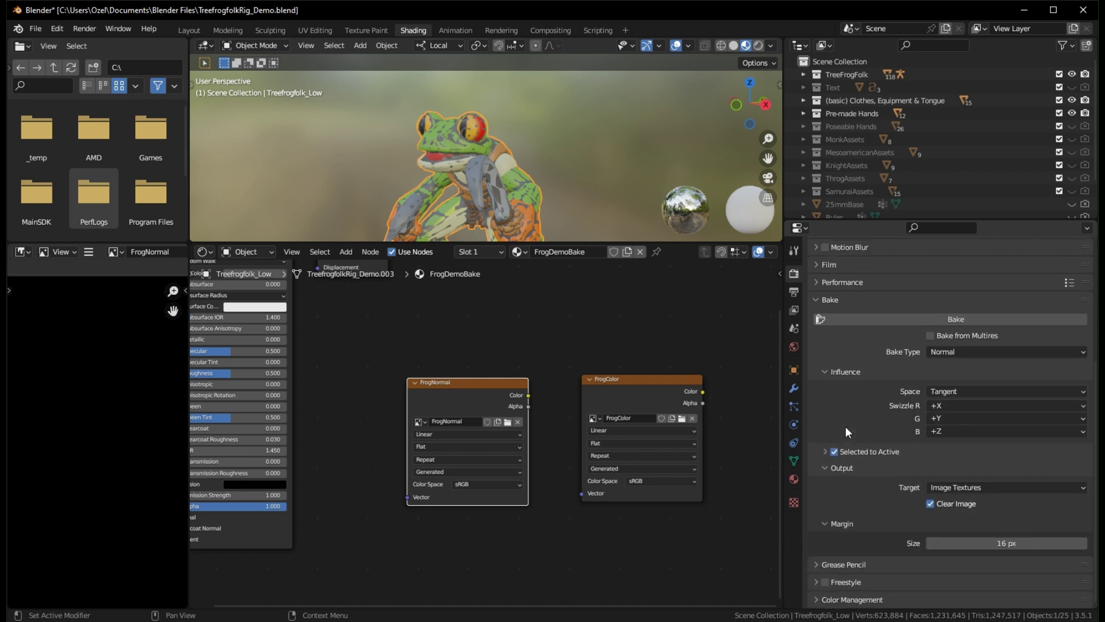
left_click(823, 465)
left_click(827, 486)
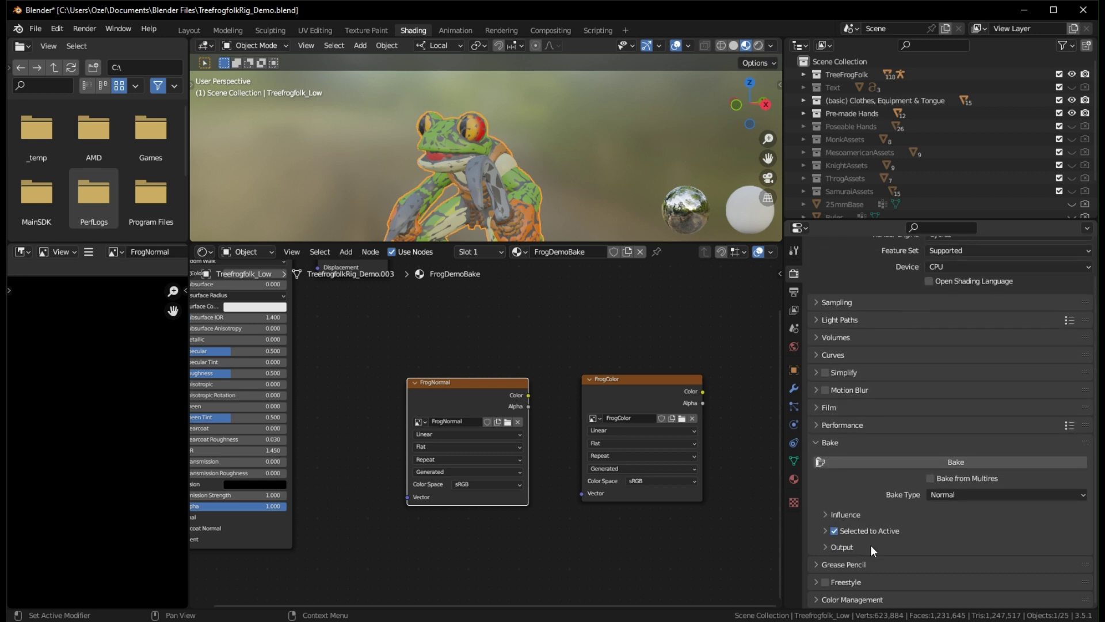
left_click(826, 531)
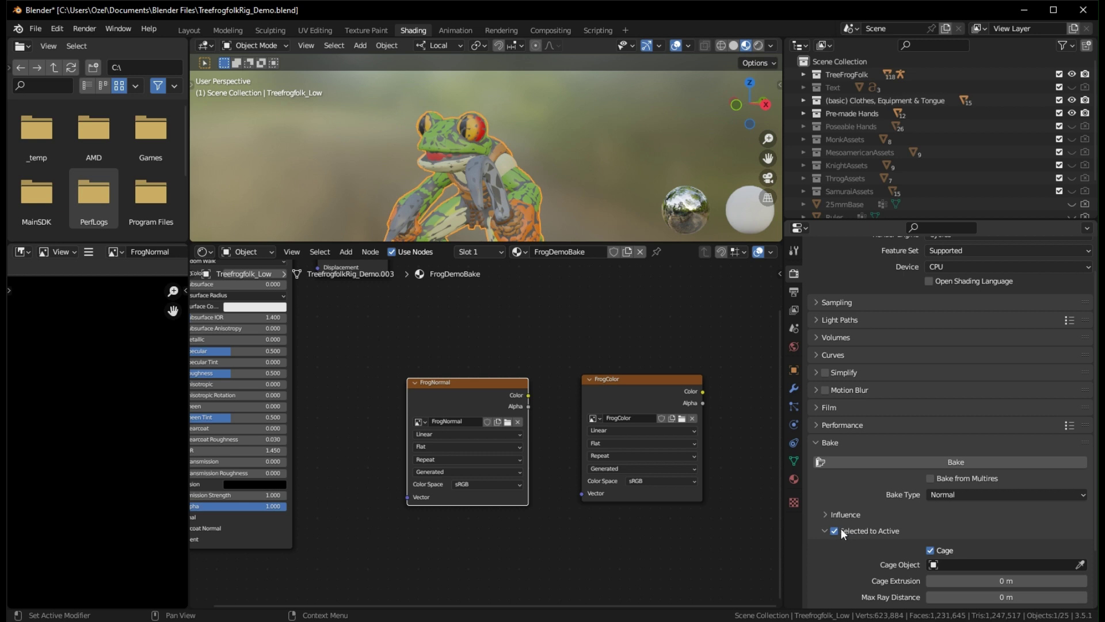
left_click(838, 532)
left_click(833, 531)
Pick Treefrogfolk_CAGE in the viewport as the Cage Object, then hide the cage mesh again
scroll(932, 518, "down", 3)
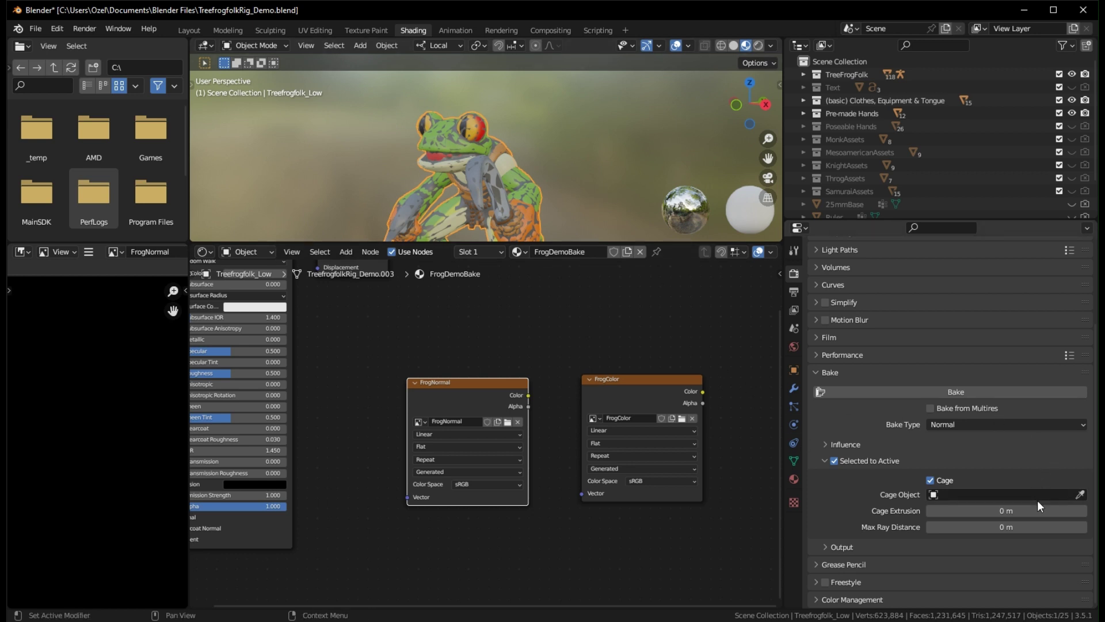
scroll(902, 201, "down", 3)
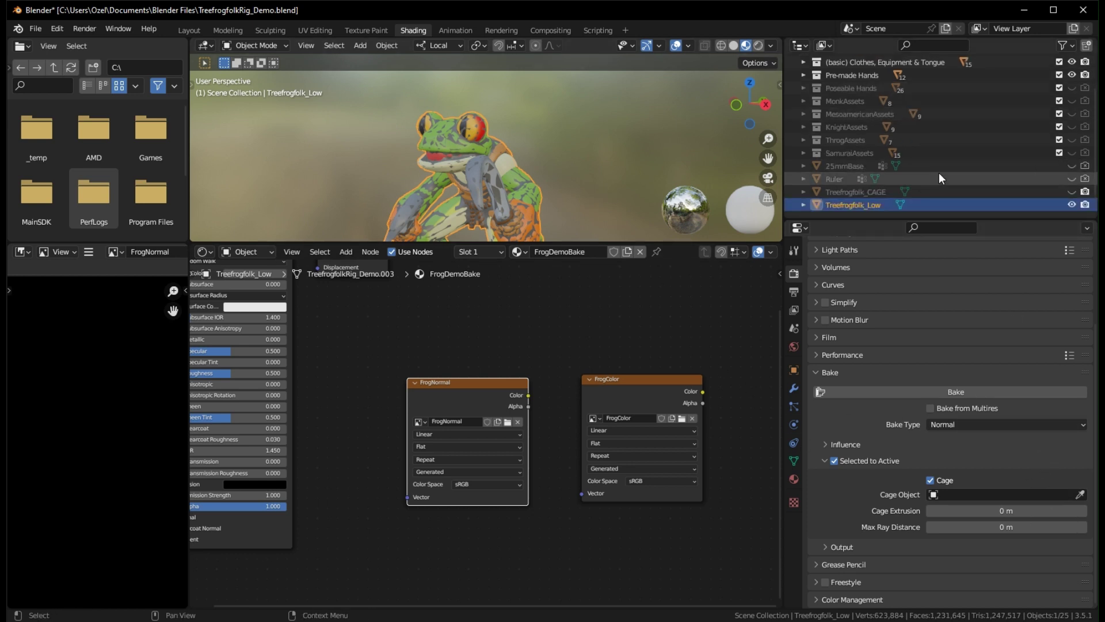
left_click(1030, 496)
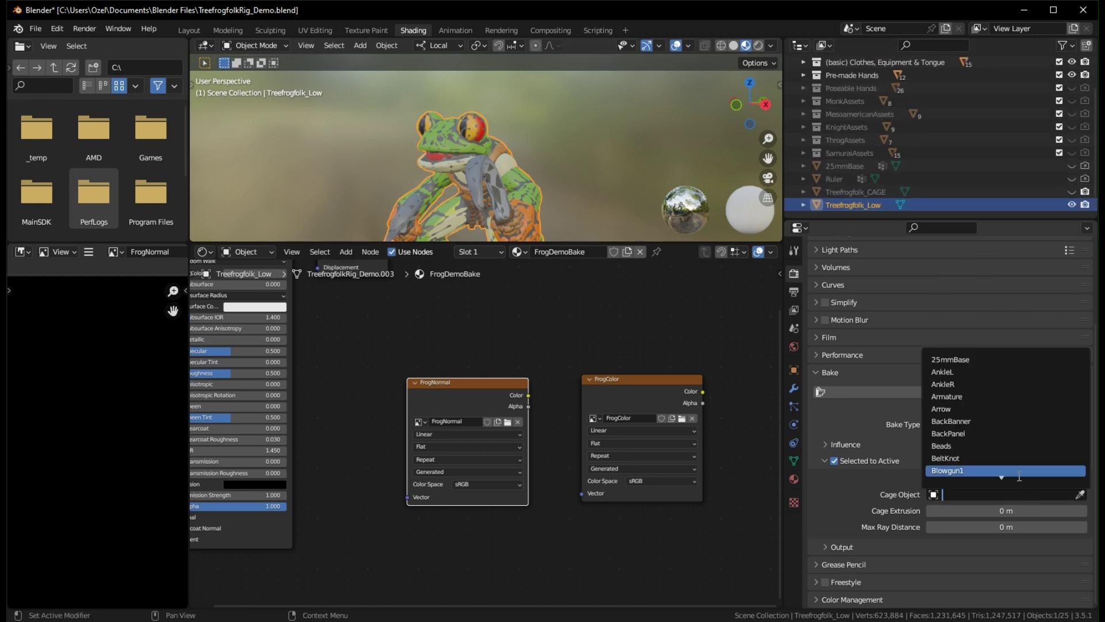
scroll(1016, 470, "down", 2)
scroll(1016, 470, "down", 15)
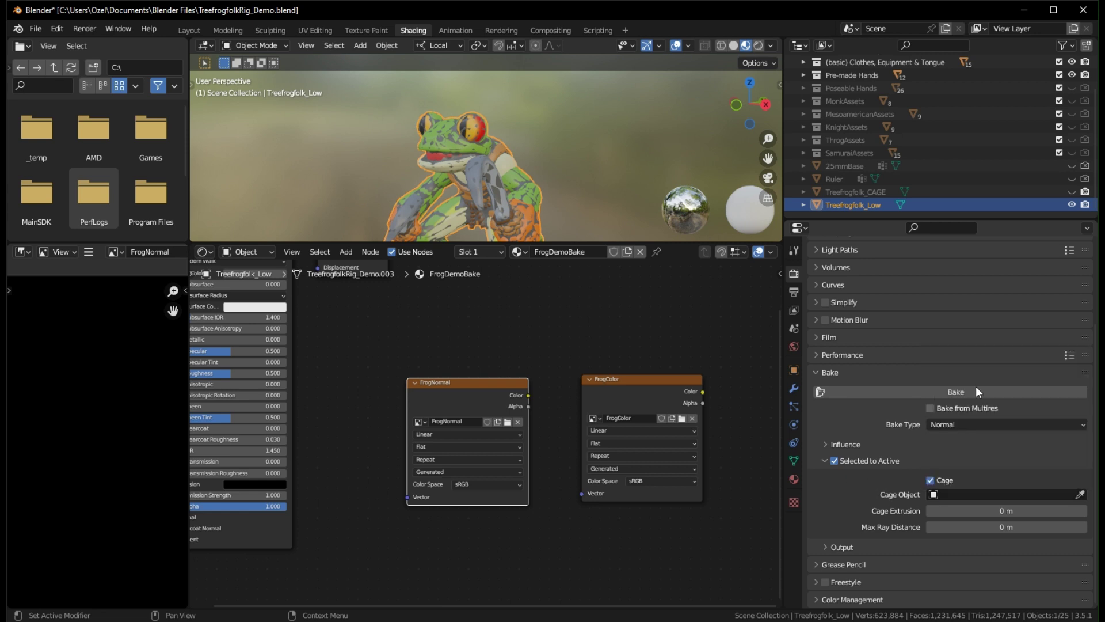
left_click(1072, 191)
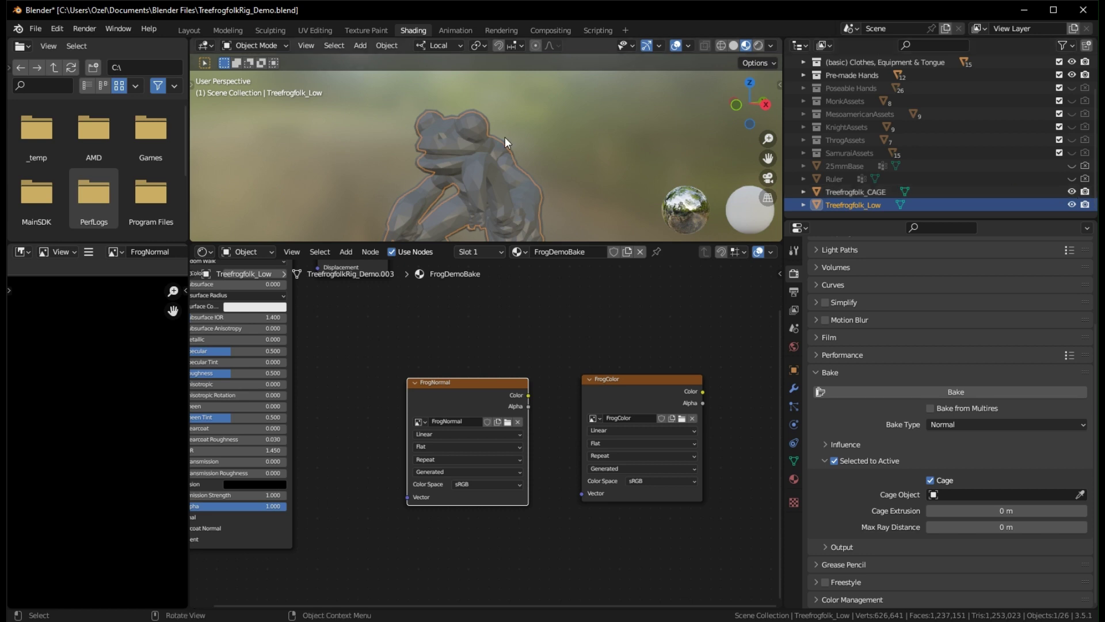
left_click(1080, 494)
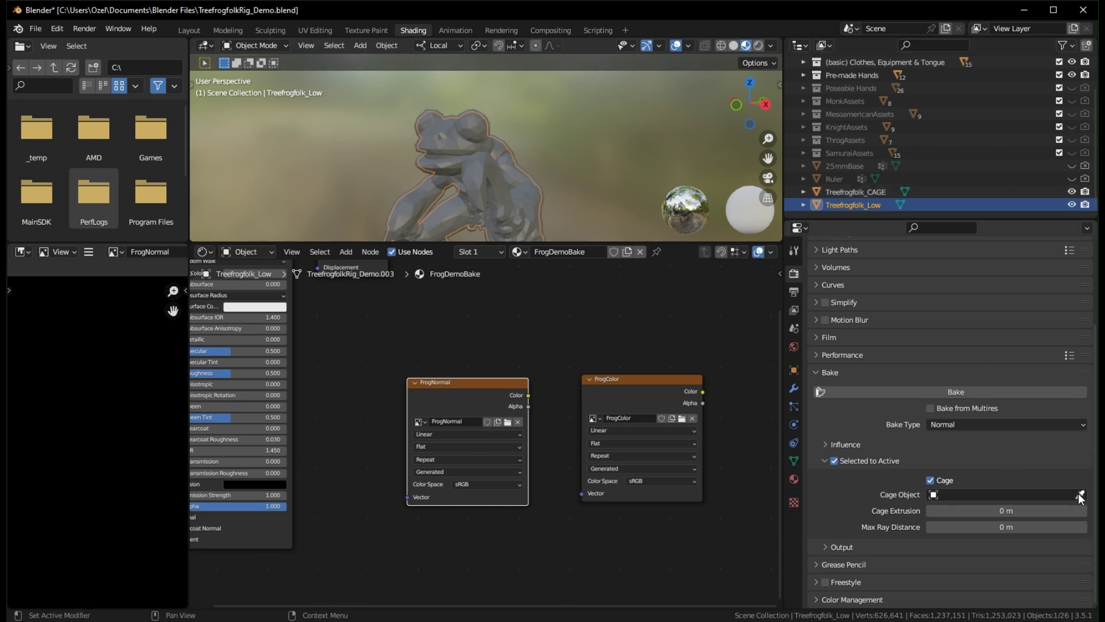
left_click(470, 144)
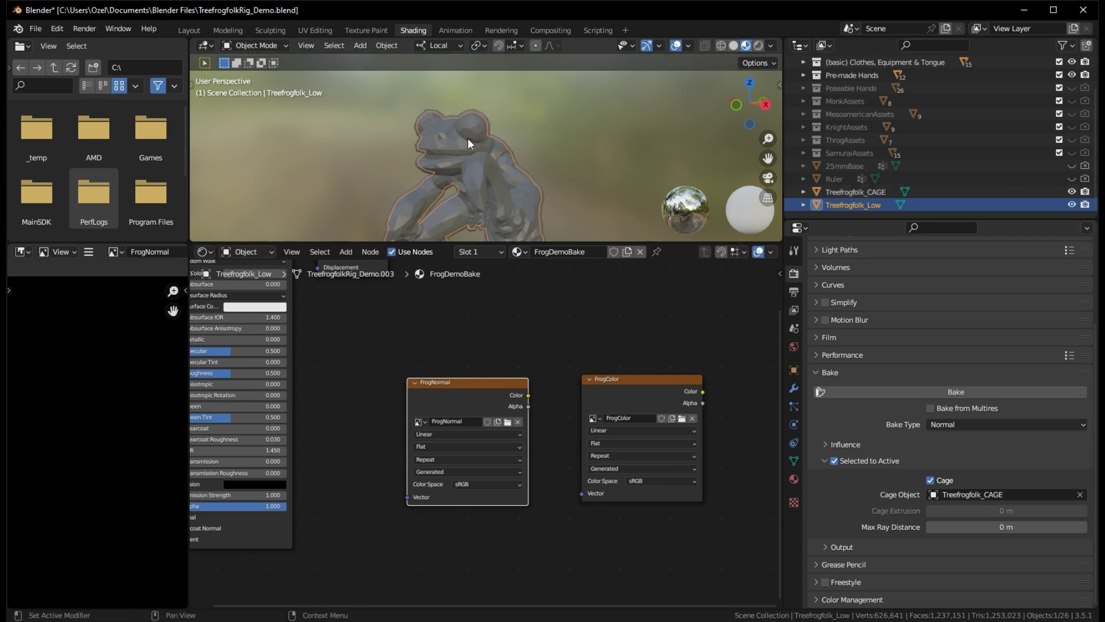
left_click(1071, 192)
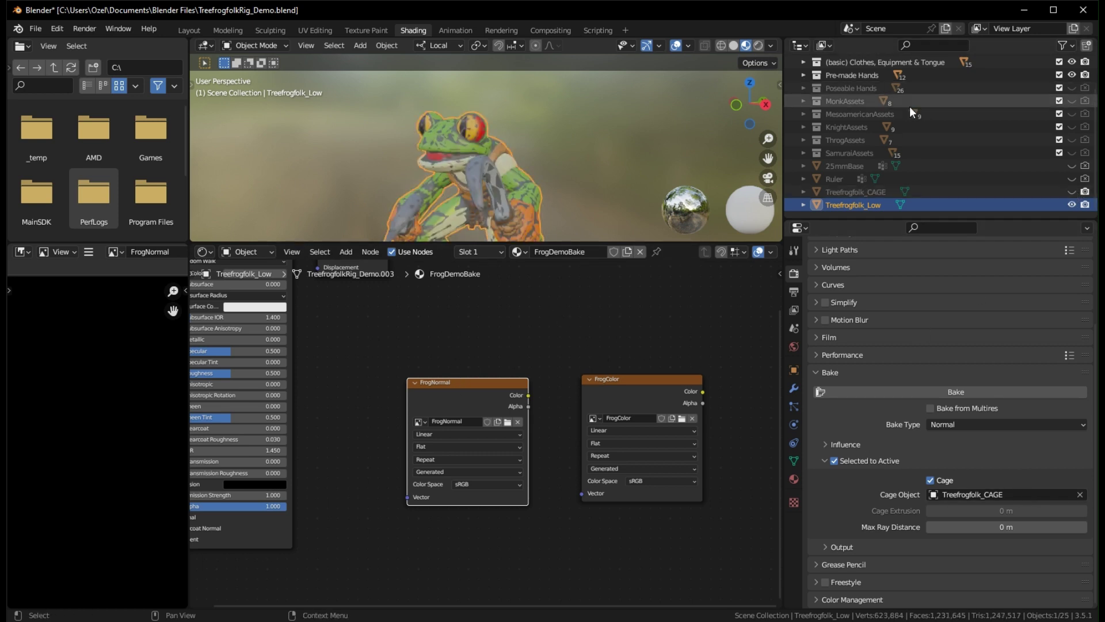
scroll(954, 138, "up", 3)
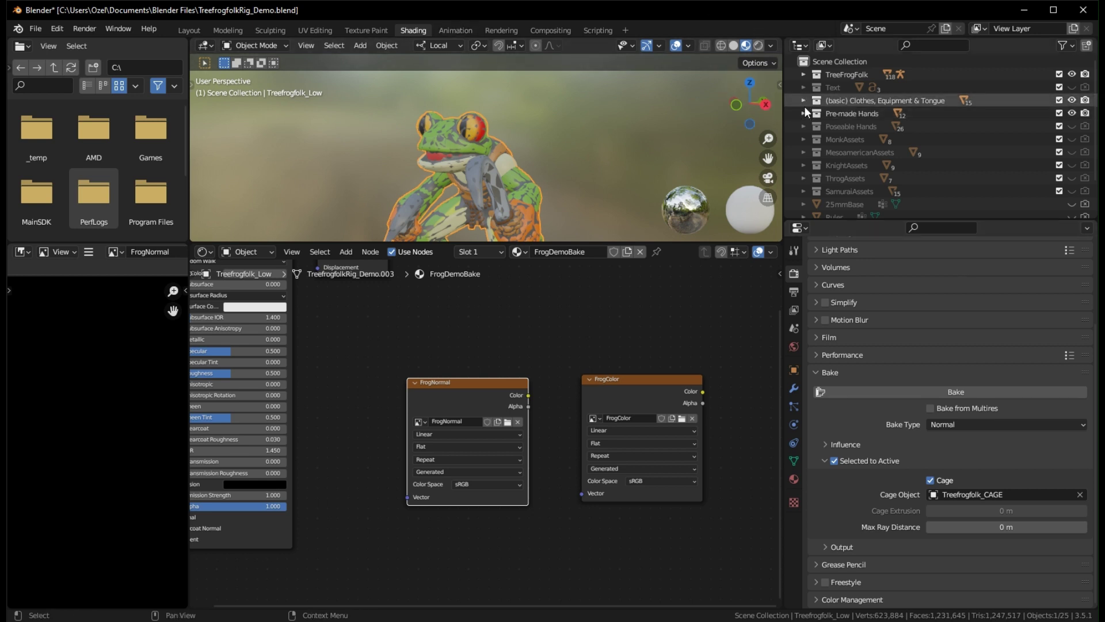
Browse the TreeFrogFolk and Clothes collections in the Outliner and collapse Pre-made Hands
left_click(803, 74)
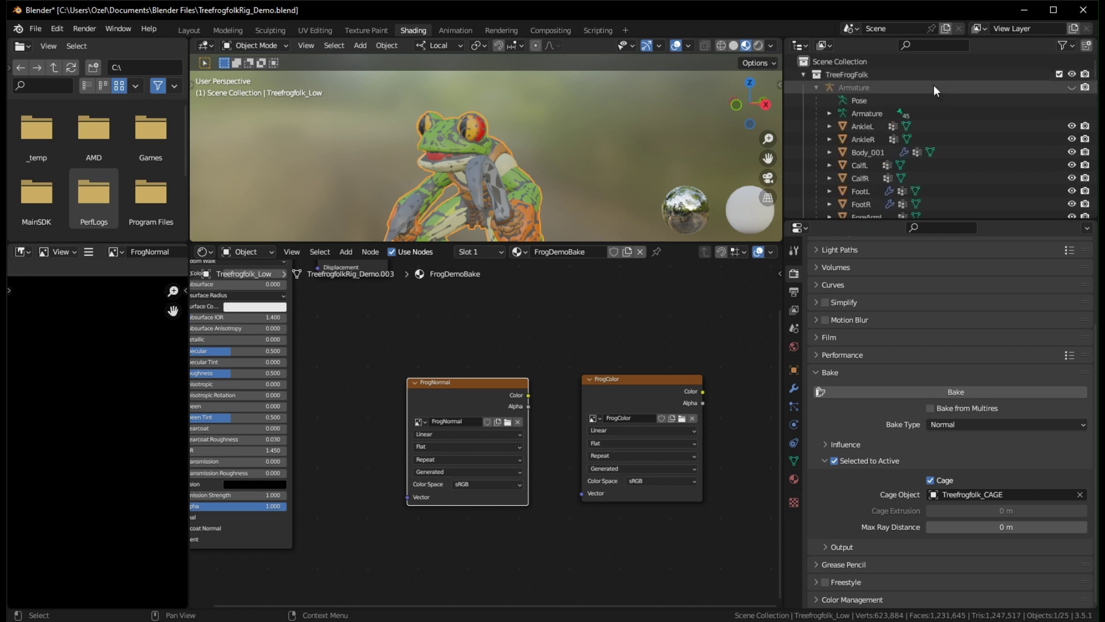
scroll(1052, 116, "down", 2)
scroll(1052, 117, "down", 5)
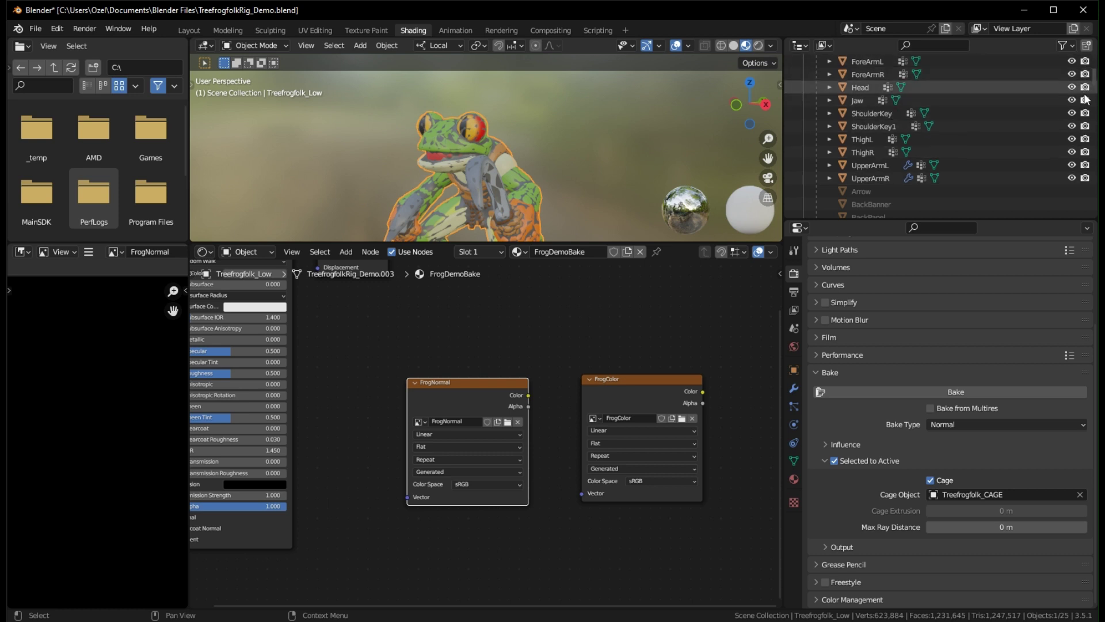
scroll(1076, 172, "up", 5)
left_click(803, 74)
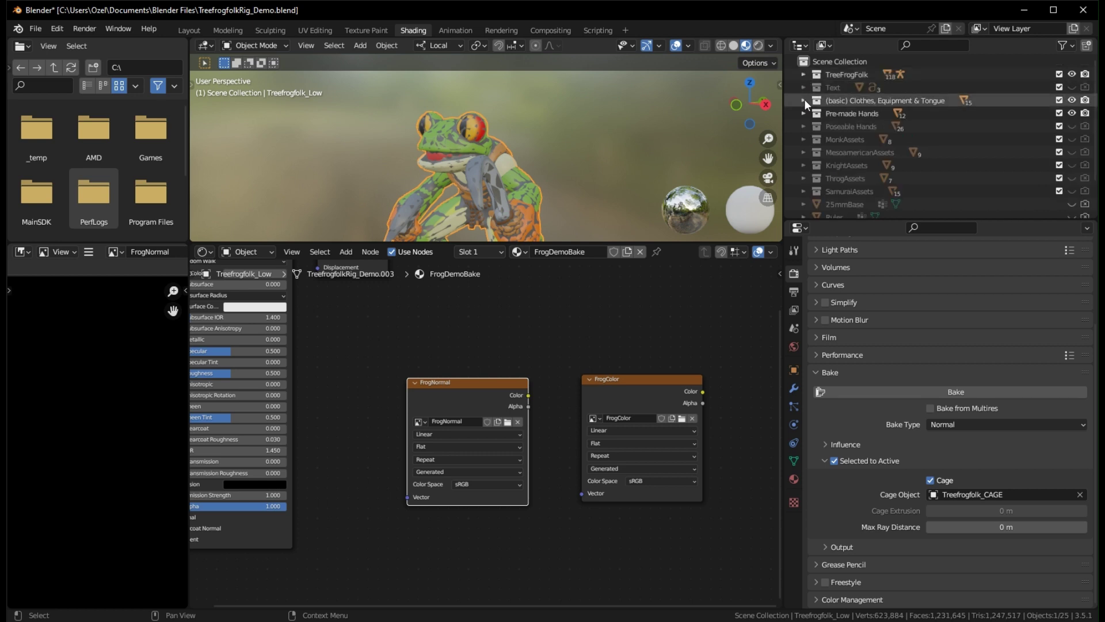
left_click(803, 100)
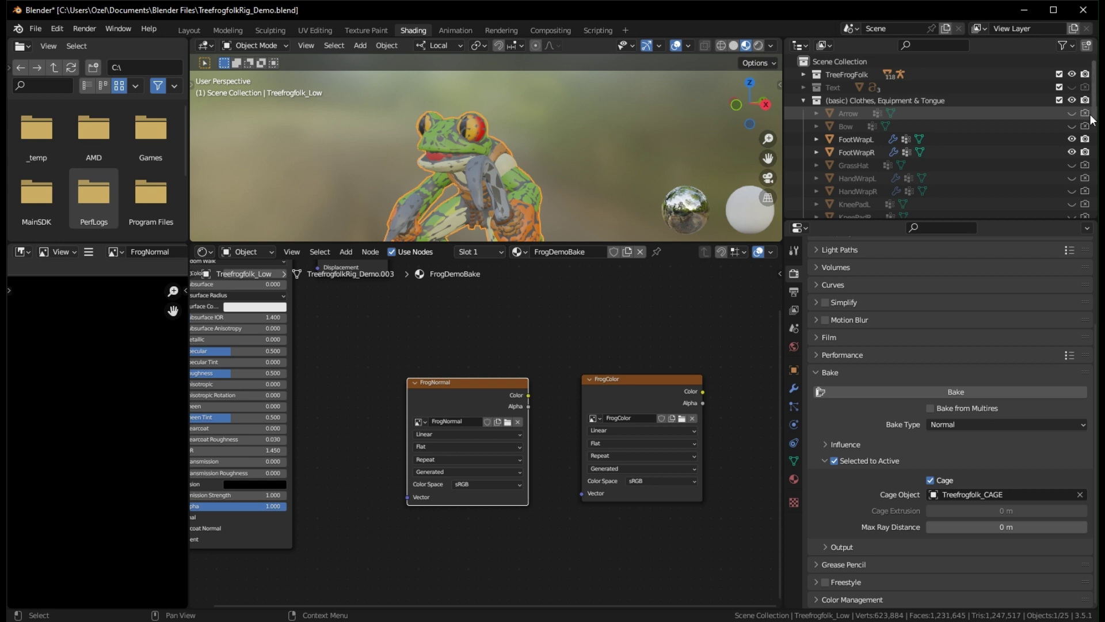
scroll(1091, 132, "down", 5)
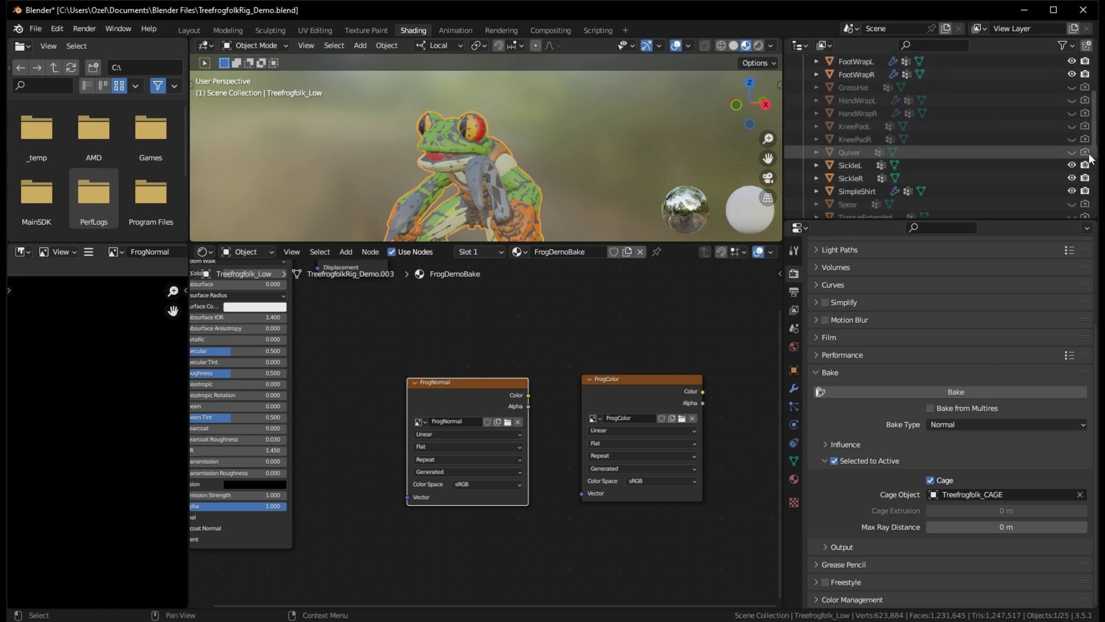
scroll(1089, 161, "down", 3)
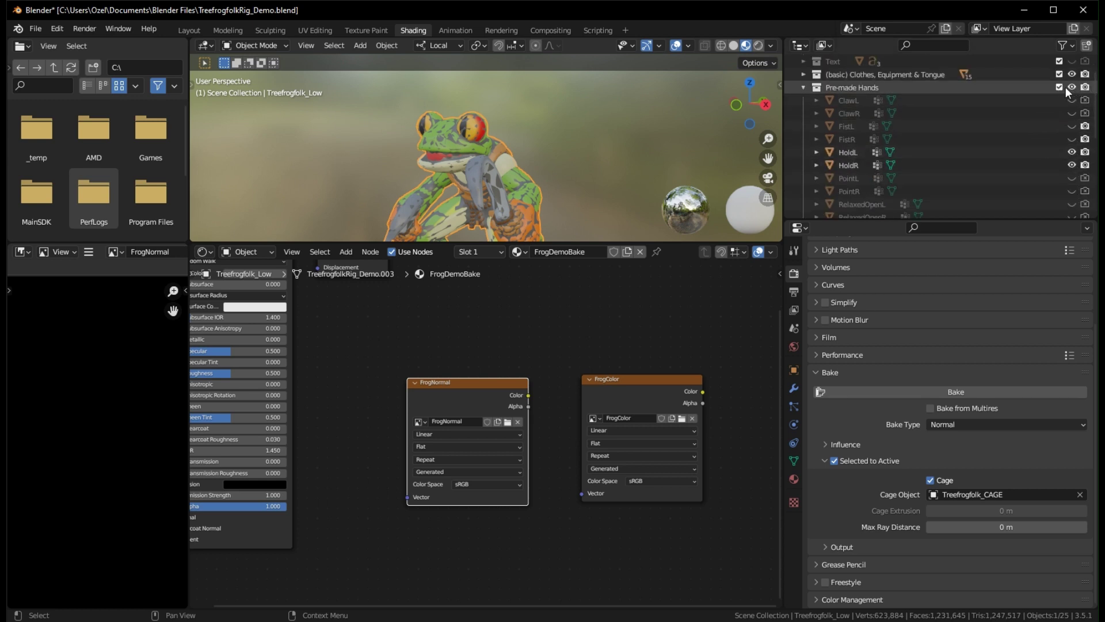
scroll(997, 140, "down", 10)
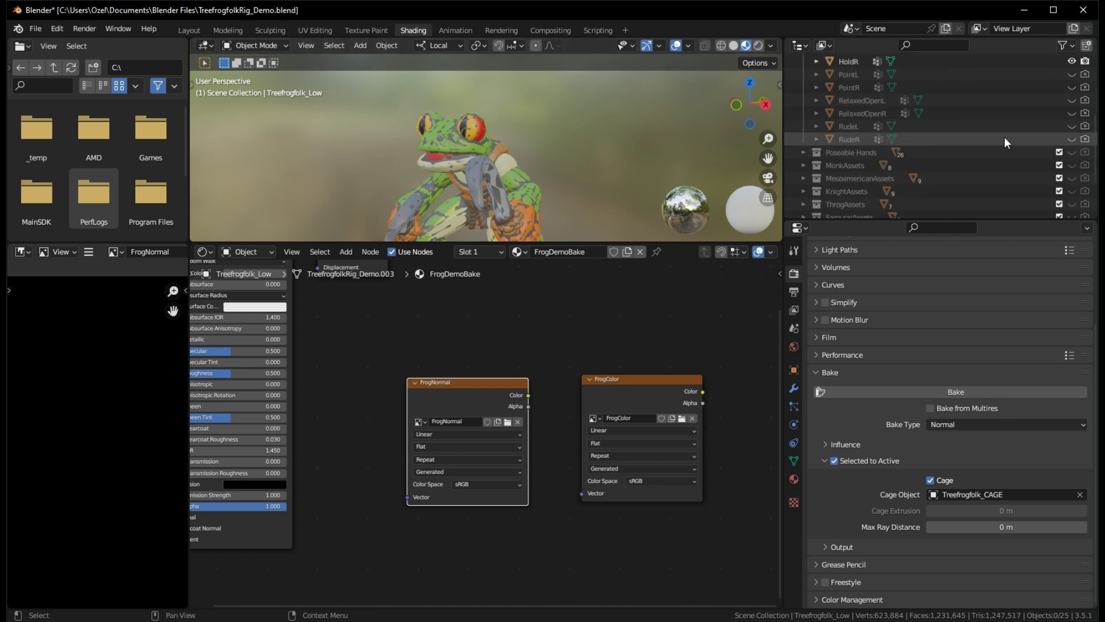
scroll(1021, 171, "up", 10)
left_click(803, 112)
Clear the selection so only Treefrogfolk_Low is selected
scroll(955, 199, "down", 3)
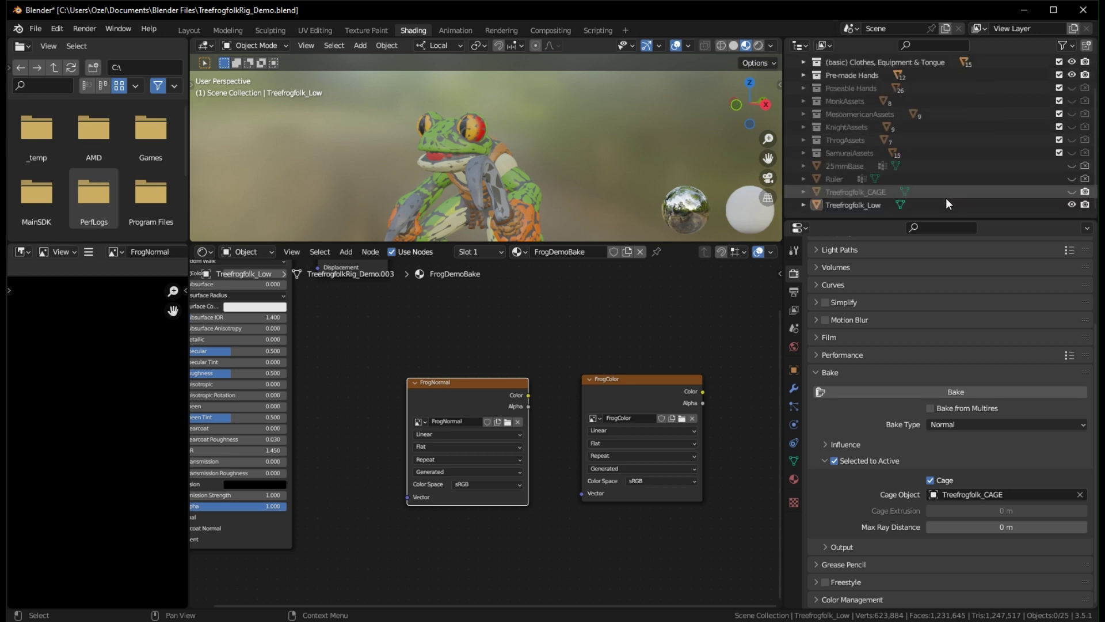
left_click(881, 204)
scroll(951, 118, "up", 3)
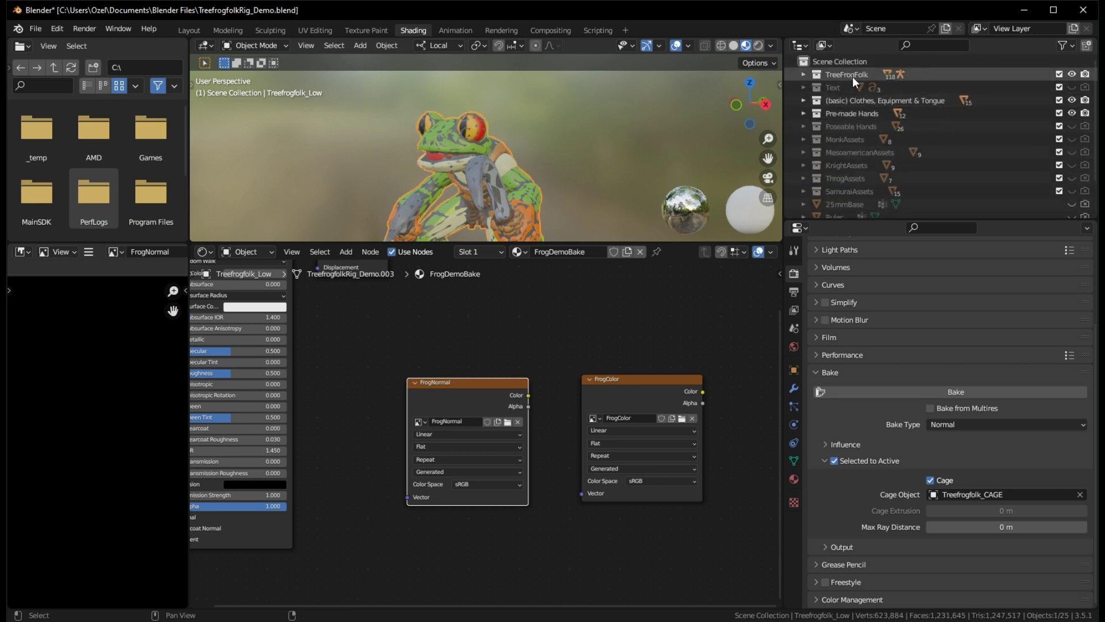
left_click(951, 106, "shift")
scroll(951, 115, "down", 3)
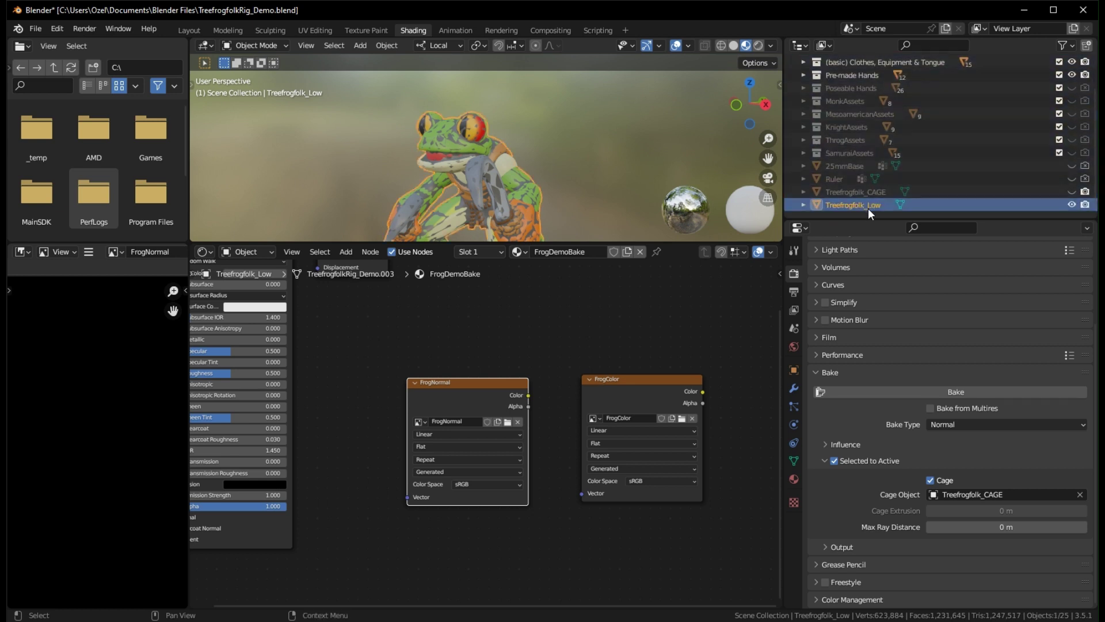
key("alt+a")
left_click(829, 207)
Select all objects with Treefrogfolk_Low active, target the FrogNormal node, and bake the normal map
key("alt+a")
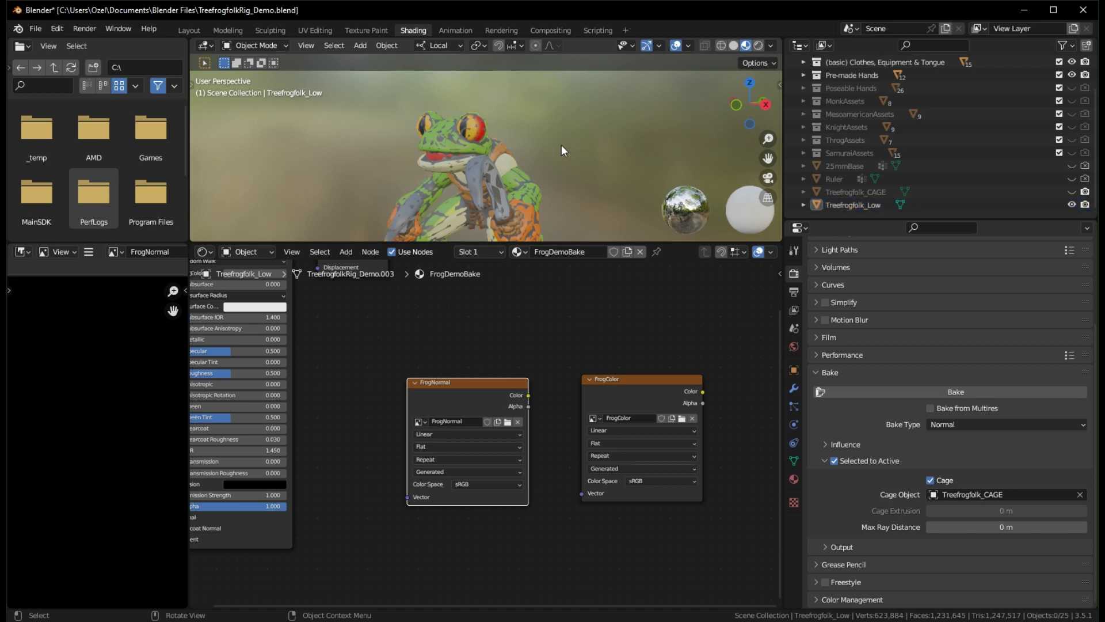
key("a")
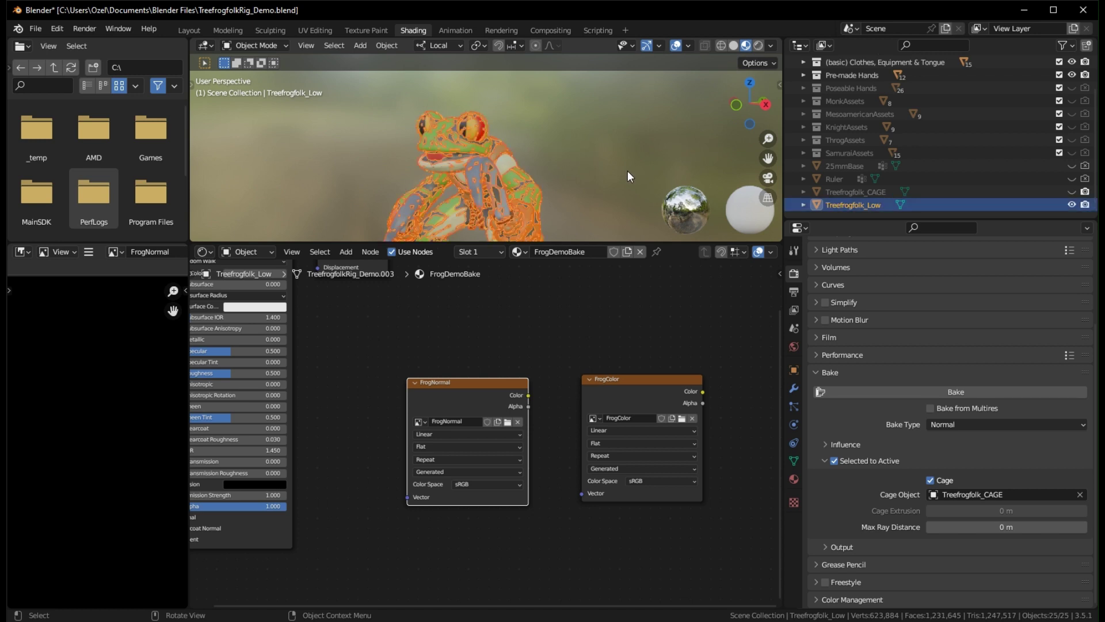
scroll(921, 126, "up", 3)
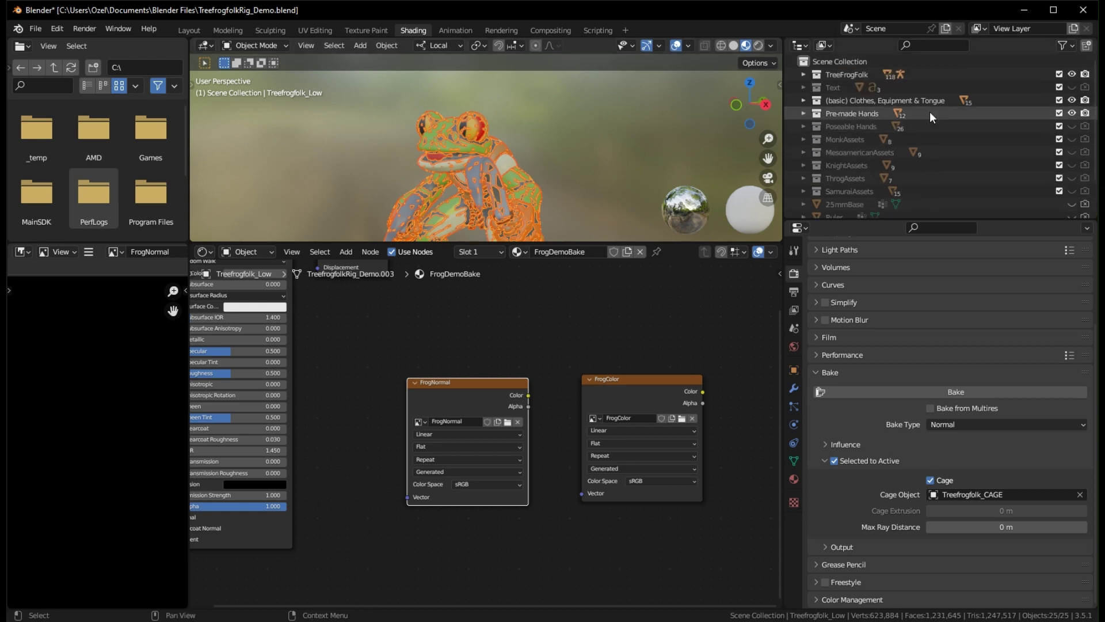
middle_click_drag(599, 190, 565, 176)
scroll(915, 197, "down", 3)
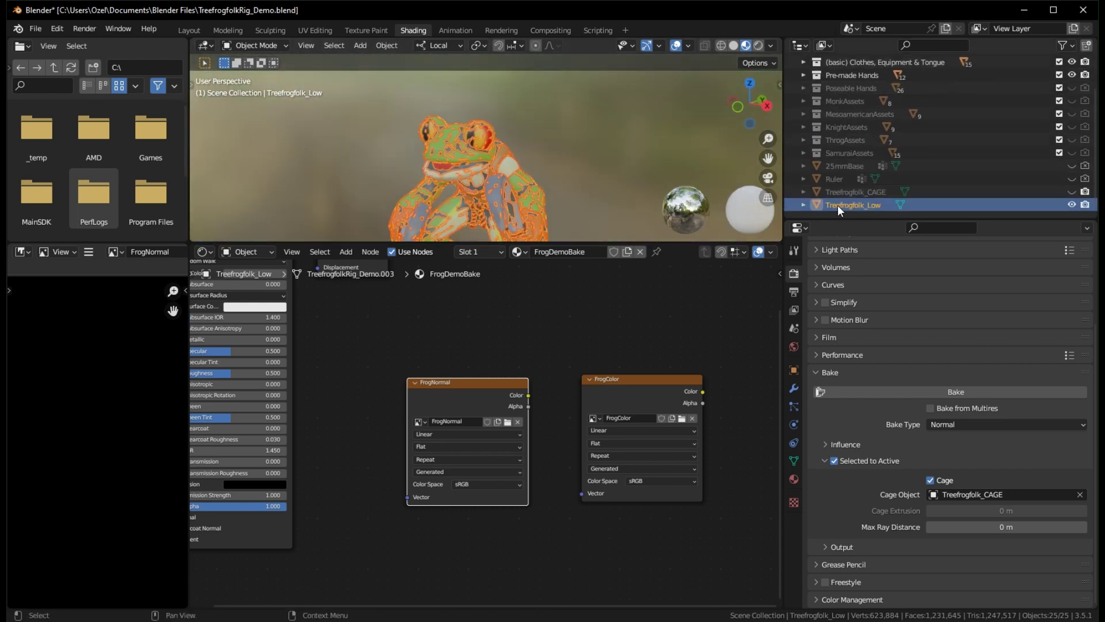
left_click(868, 210, "ctrl")
left_click(869, 209, "ctrl")
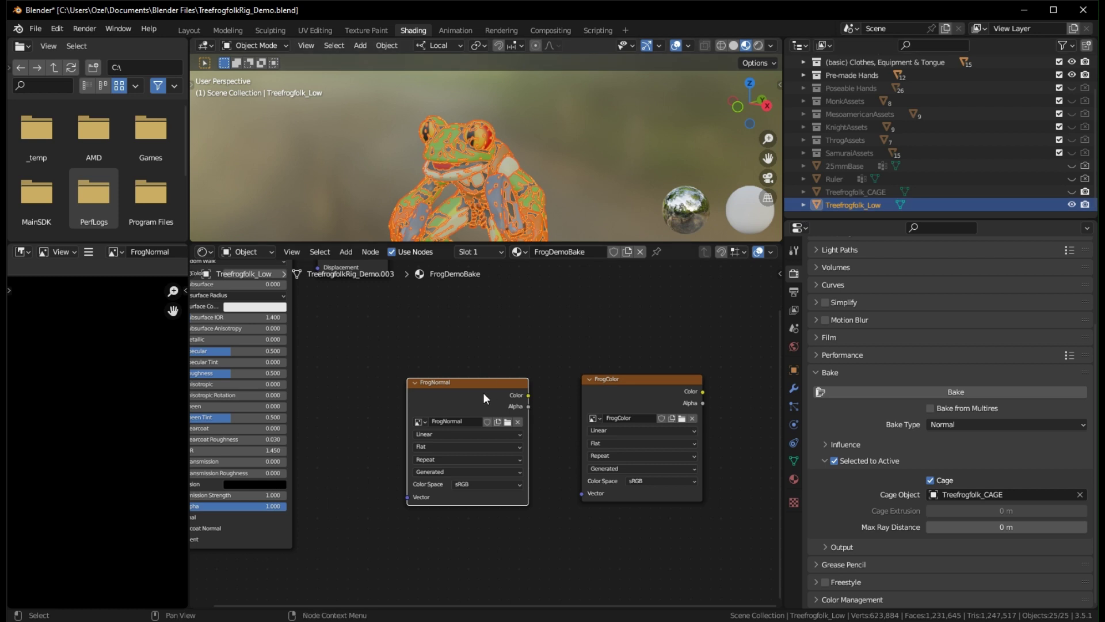
left_click_drag(485, 395, 475, 384)
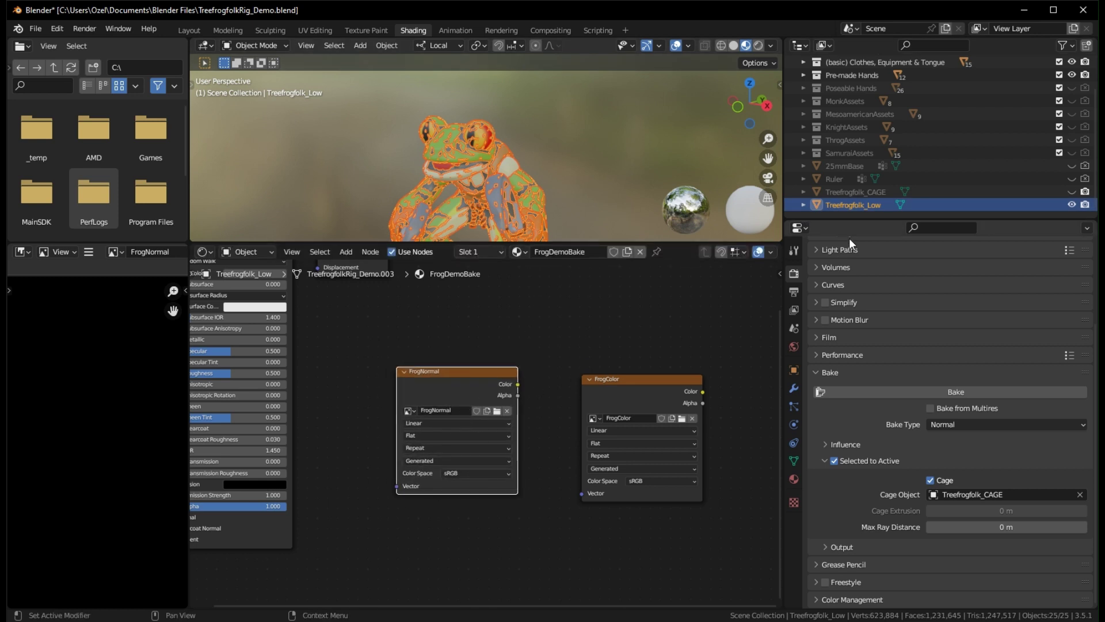
left_click(956, 391)
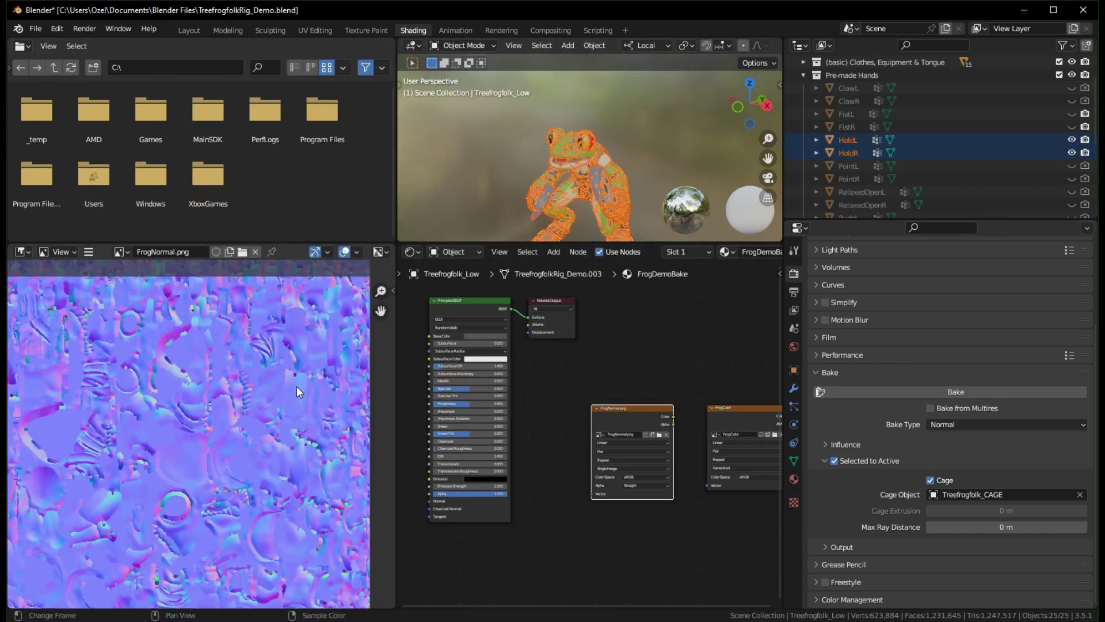
Save the baked FrogNormal image to disk from the Image menu
scroll(299, 388, "down", 3)
scroll(223, 424, "up", 3, "ctrl")
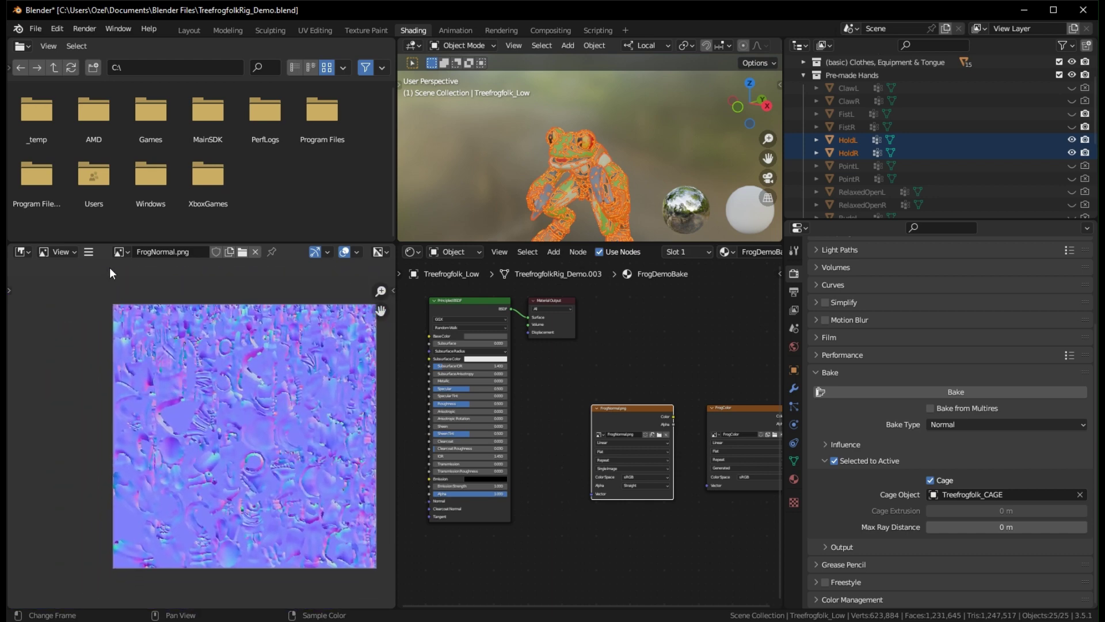
left_click(89, 251)
mouse_move(138, 280)
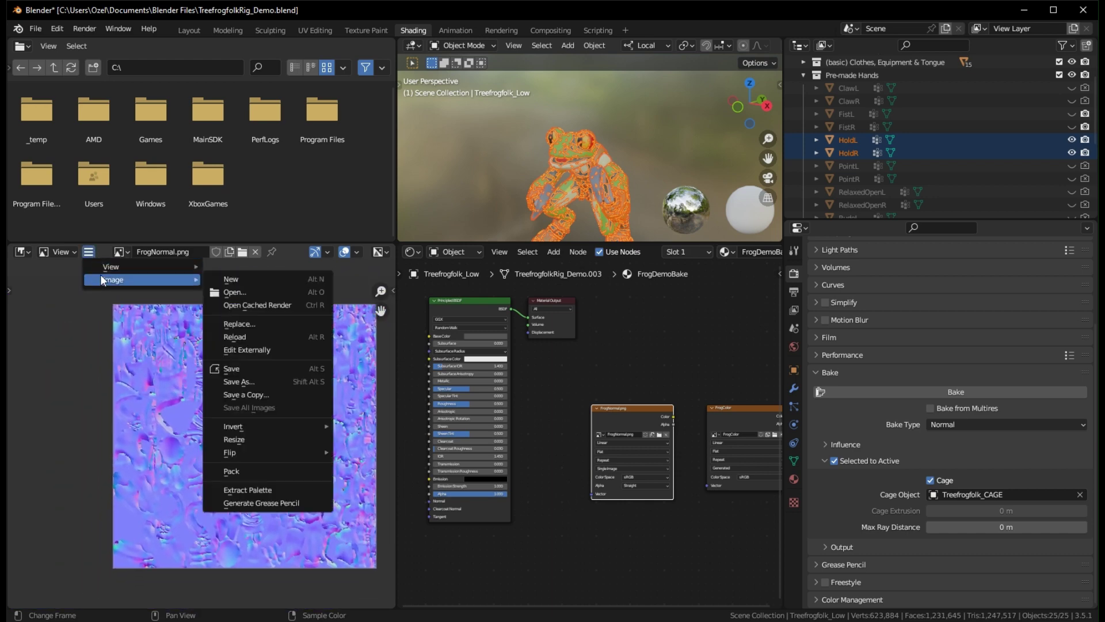
left_click(248, 371)
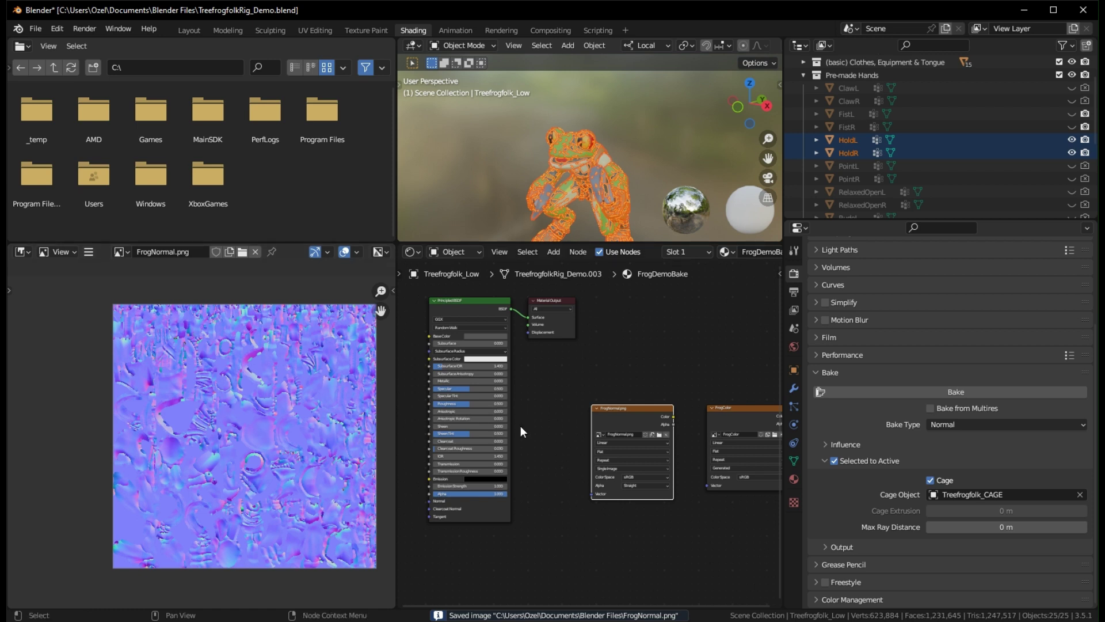
Move the FrogNormal image node well to the left of the shader
middle_click_drag(566, 405, 658, 378)
left_click_drag(719, 378, 619, 402)
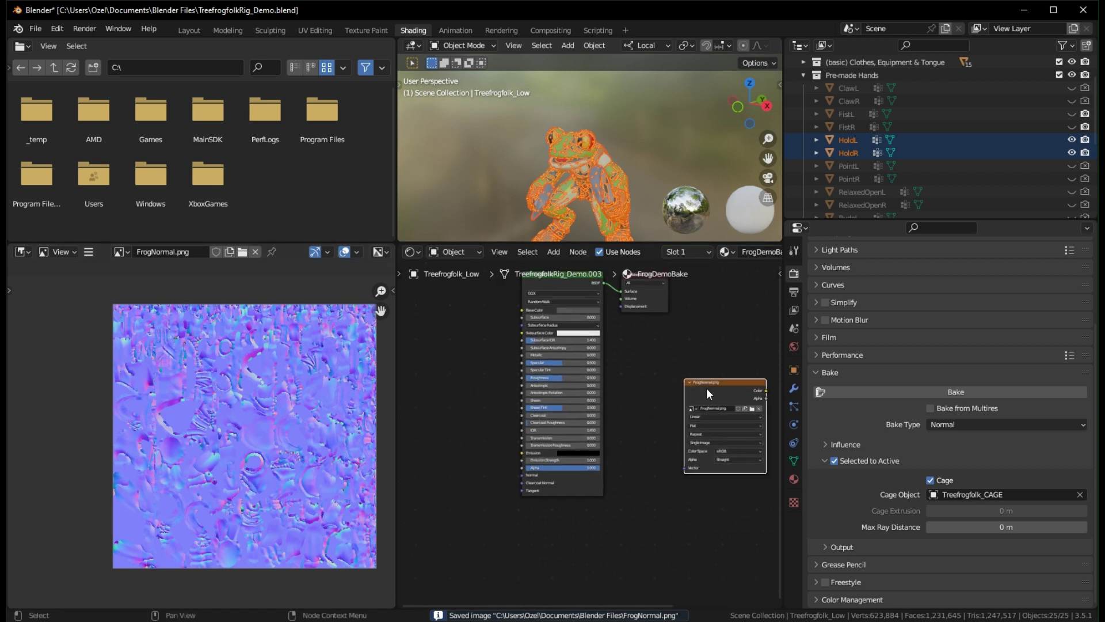
left_click_drag(709, 388, 424, 393)
middle_click_drag(455, 391, 592, 395)
left_click_drag(591, 394, 582, 417)
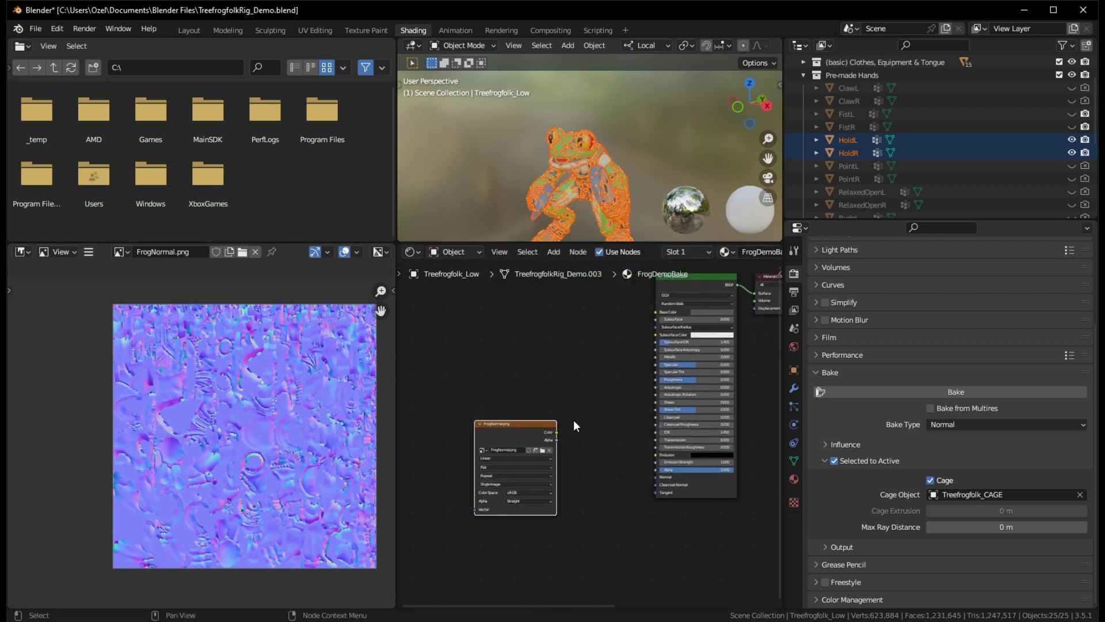
scroll(597, 441, "up", 4)
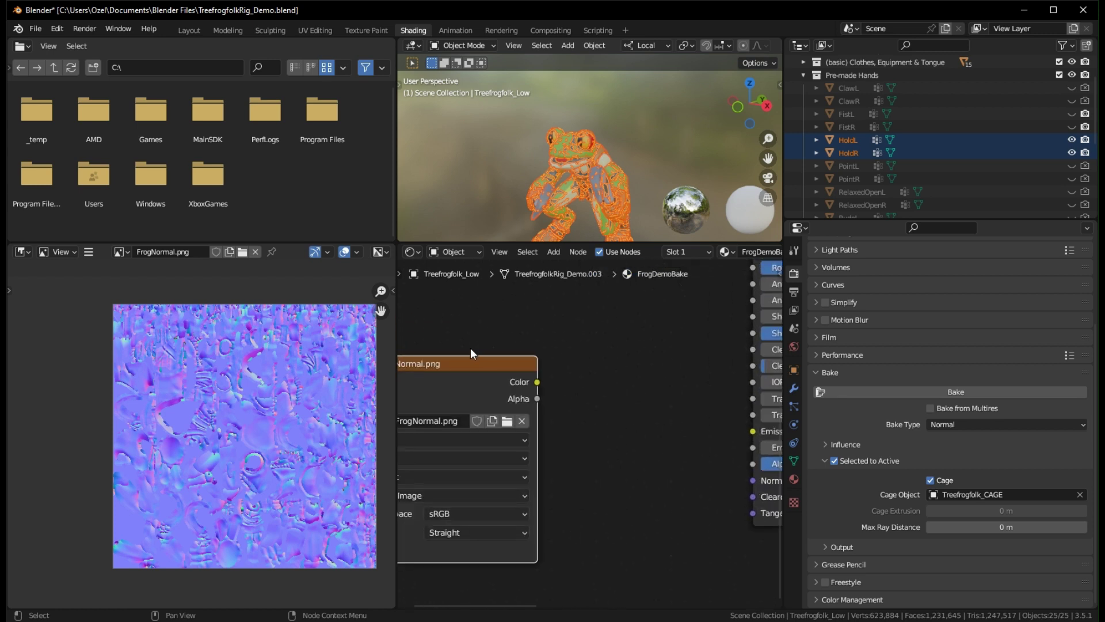
left_click_drag(475, 351, 403, 351)
Add a Normal Map node linking FrogNormal's Color into the Principled BSDF Normal input
right_click(521, 367)
mouse_move(529, 368)
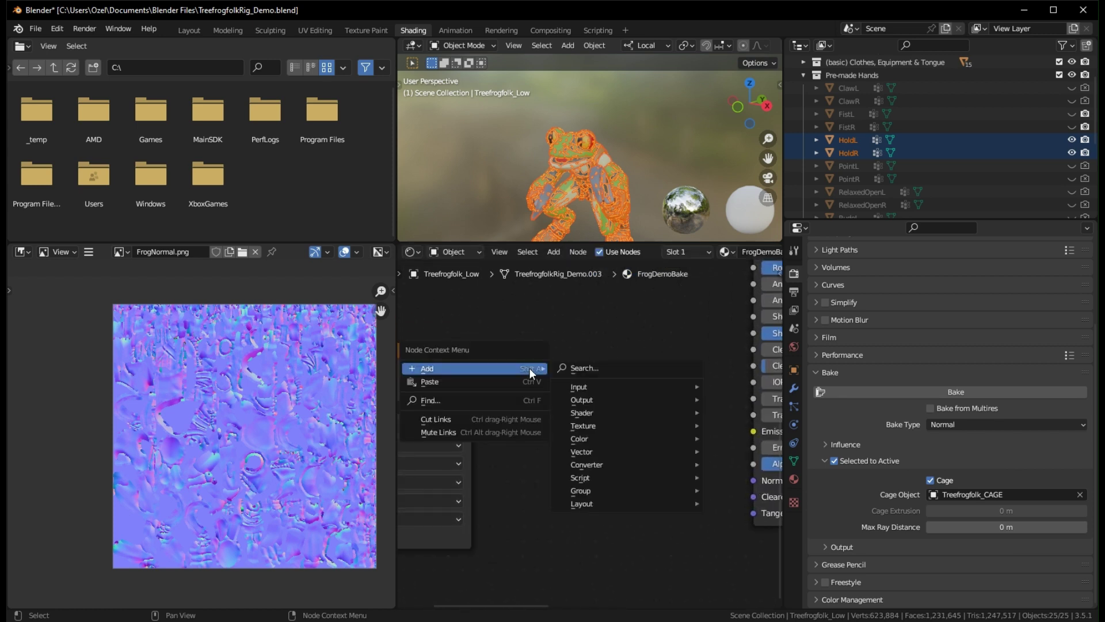
left_click(597, 369)
type("map")
left_click(615, 432)
left_click(602, 461)
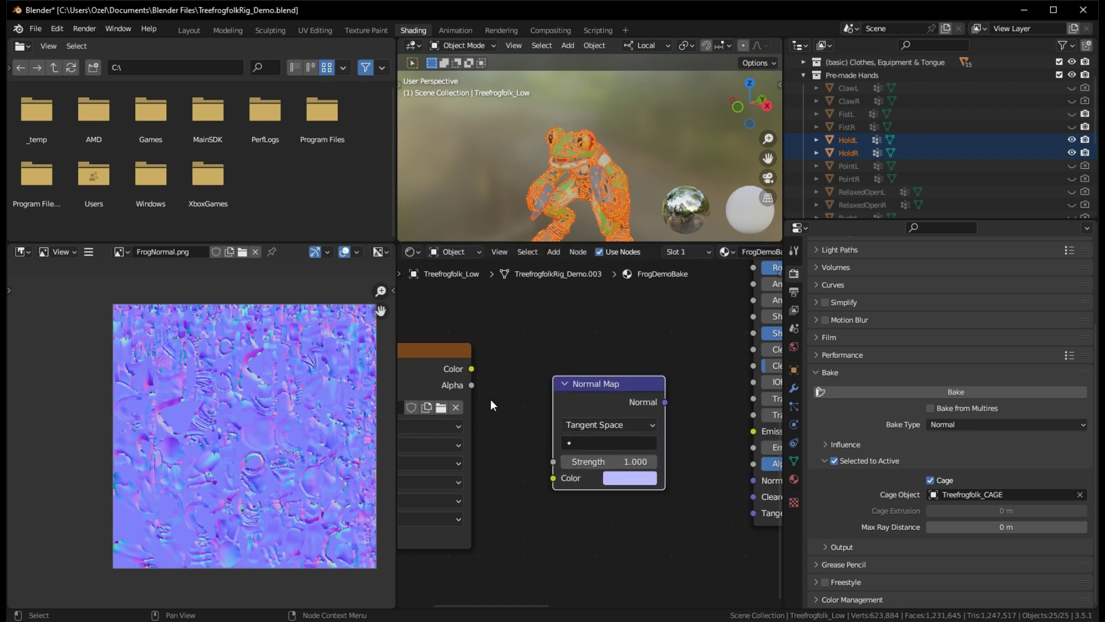
left_click_drag(472, 369, 554, 477)
left_click_drag(665, 402, 754, 482)
scroll(686, 486, "down", 2)
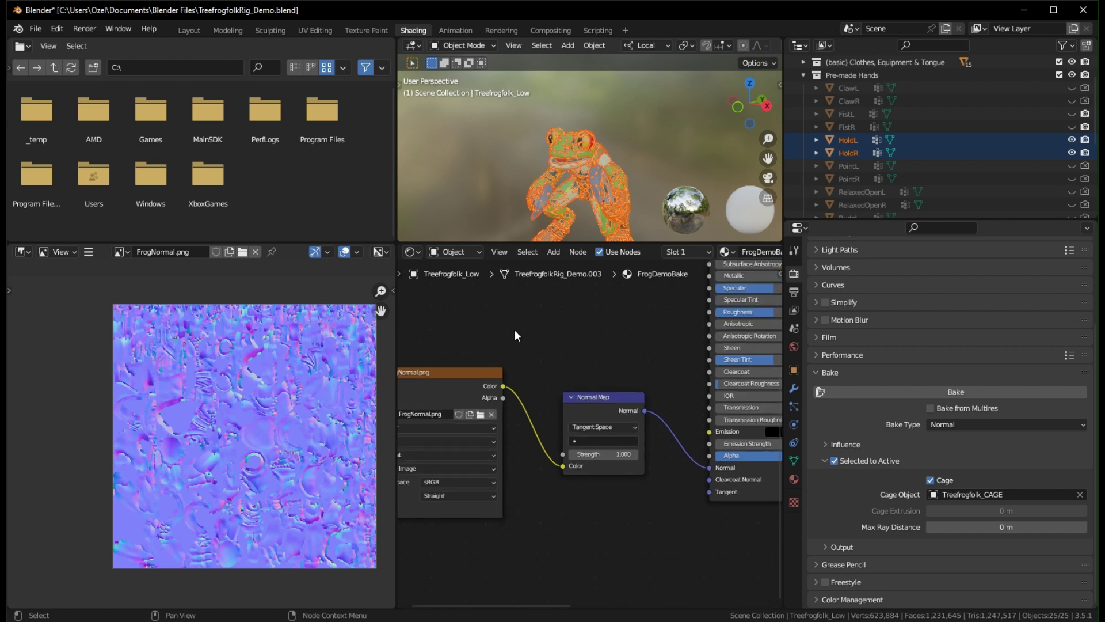
middle_click_drag(513, 329, 561, 333)
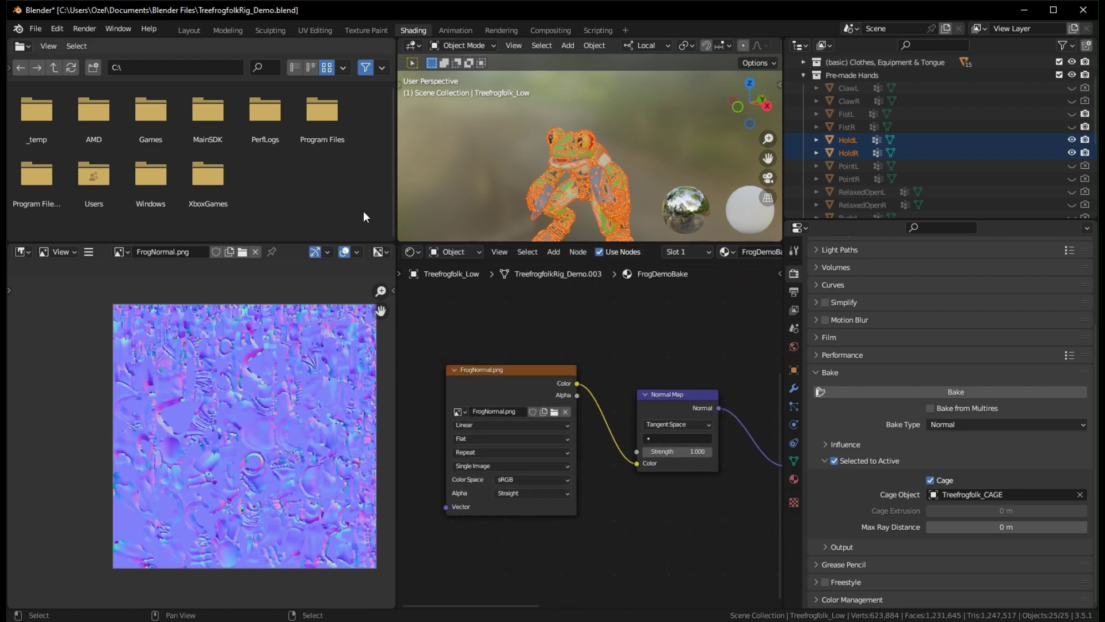
In Layout, move Treefrogfolk_Low 20.92 m along X and orbit to view it
left_click(177, 29)
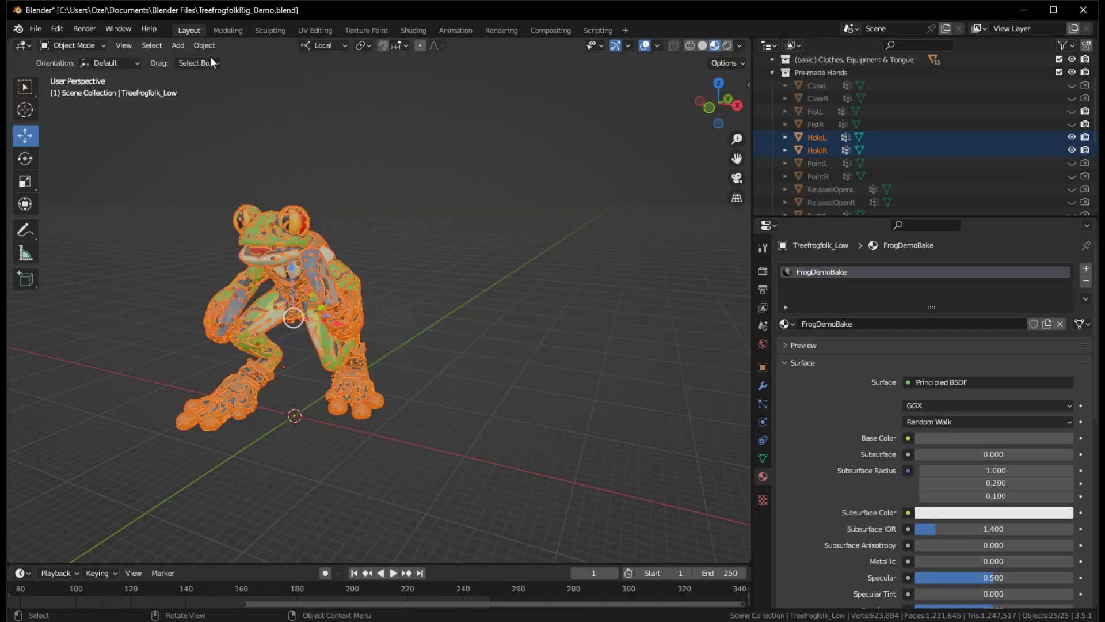
scroll(814, 172, "down", 5)
left_click(814, 202)
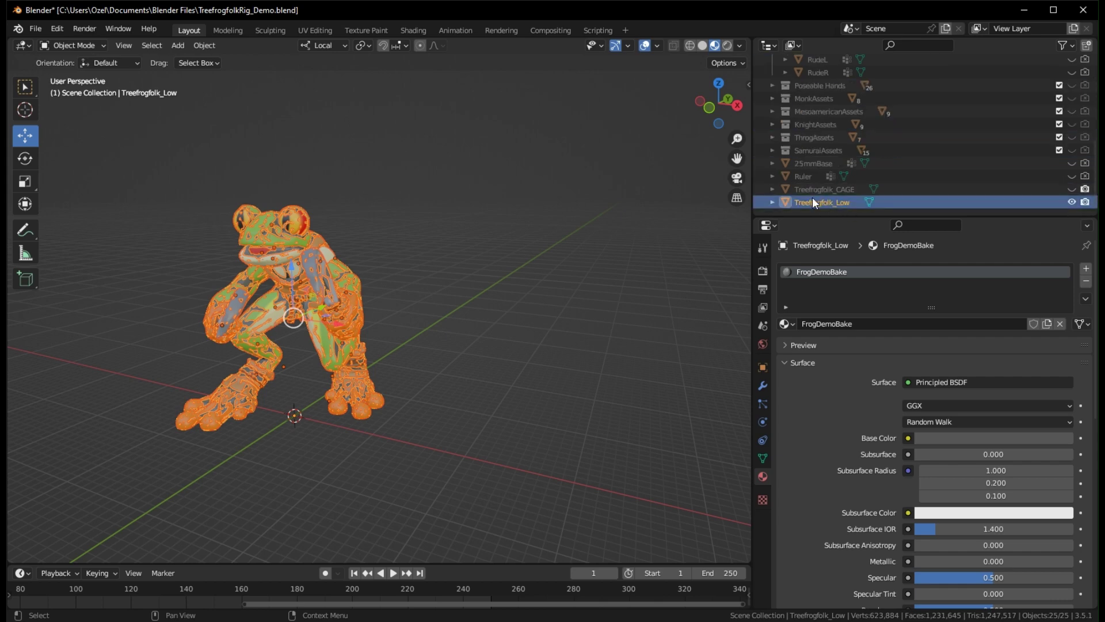
key("g")
key("x")
key("x")
left_click(531, 458)
middle_click_drag(530, 454, 570, 354)
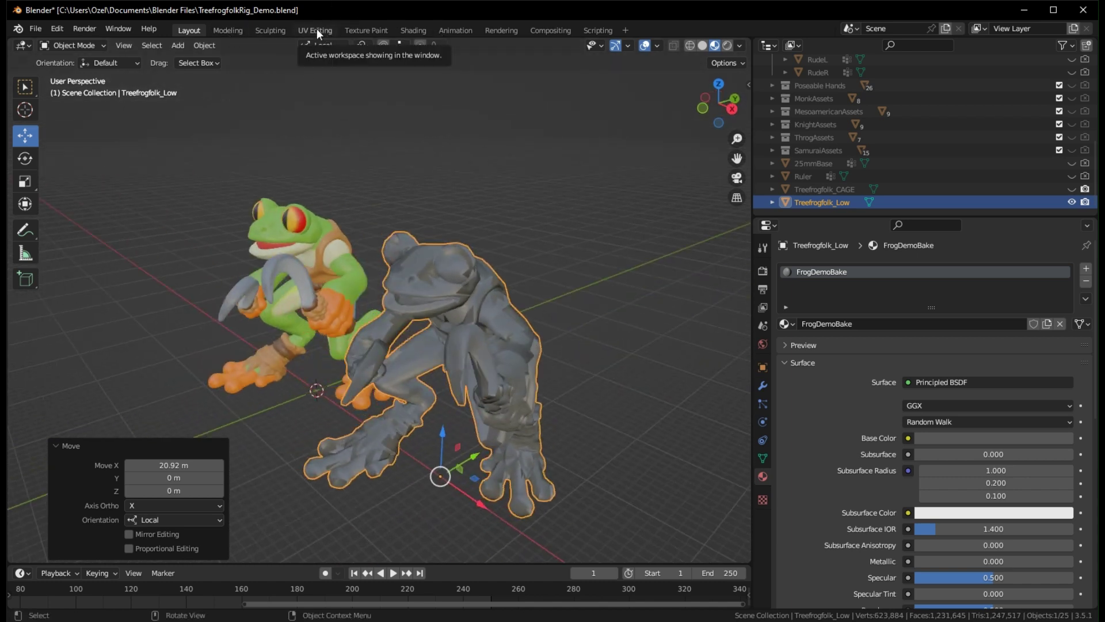
Back in Shading, set the FrogNormal image node's Color Space to Linear
left_click(427, 29)
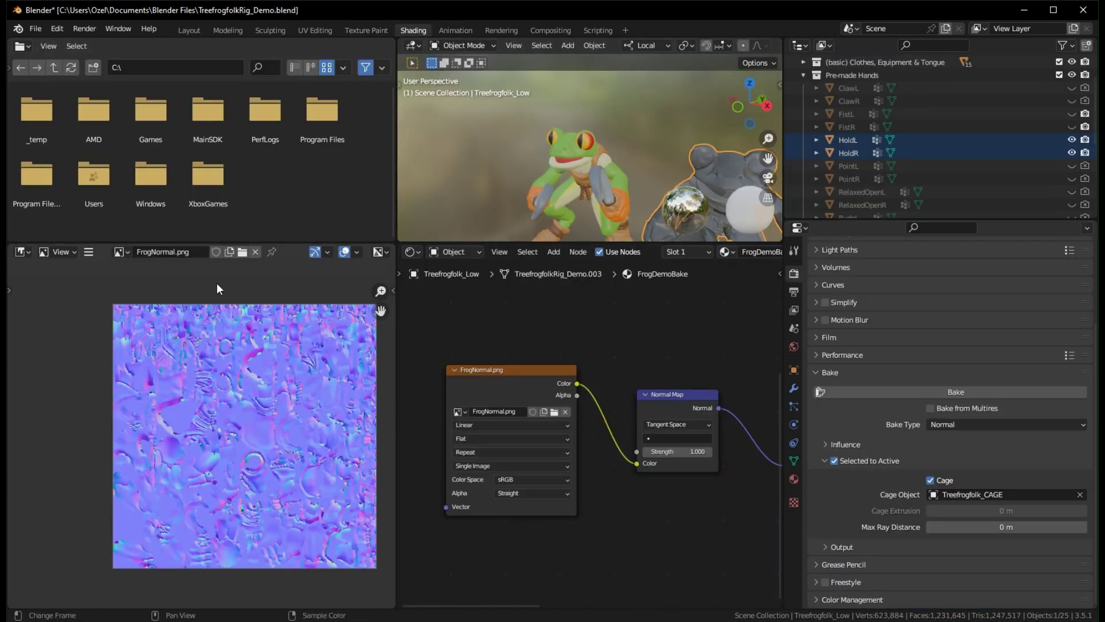
scroll(257, 405, "right", 3)
scroll(592, 505, "up", 2)
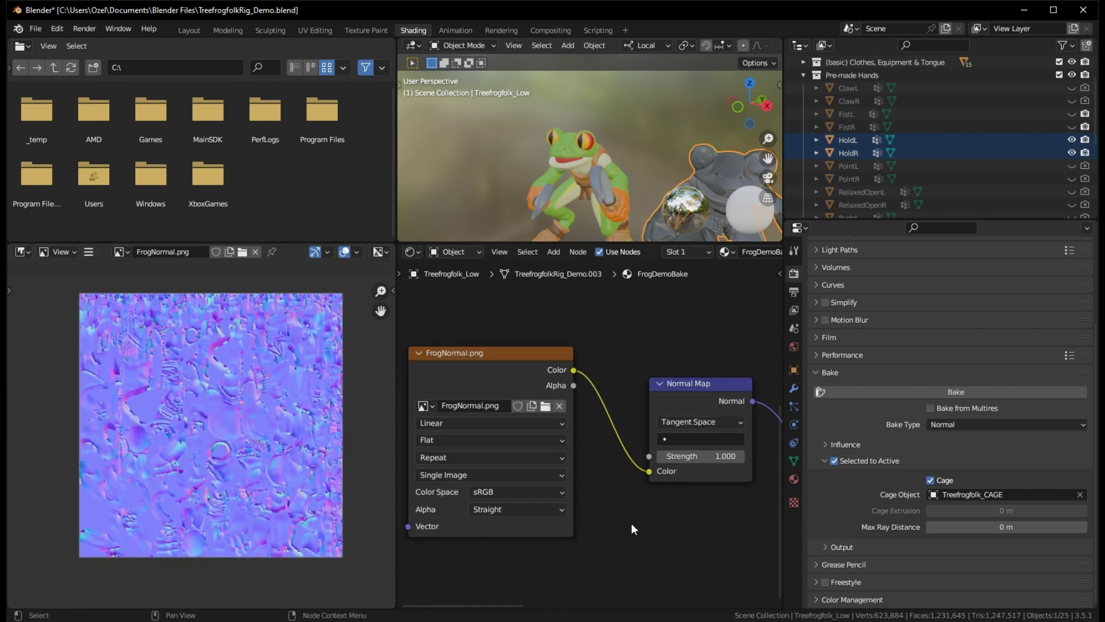
left_click(536, 471)
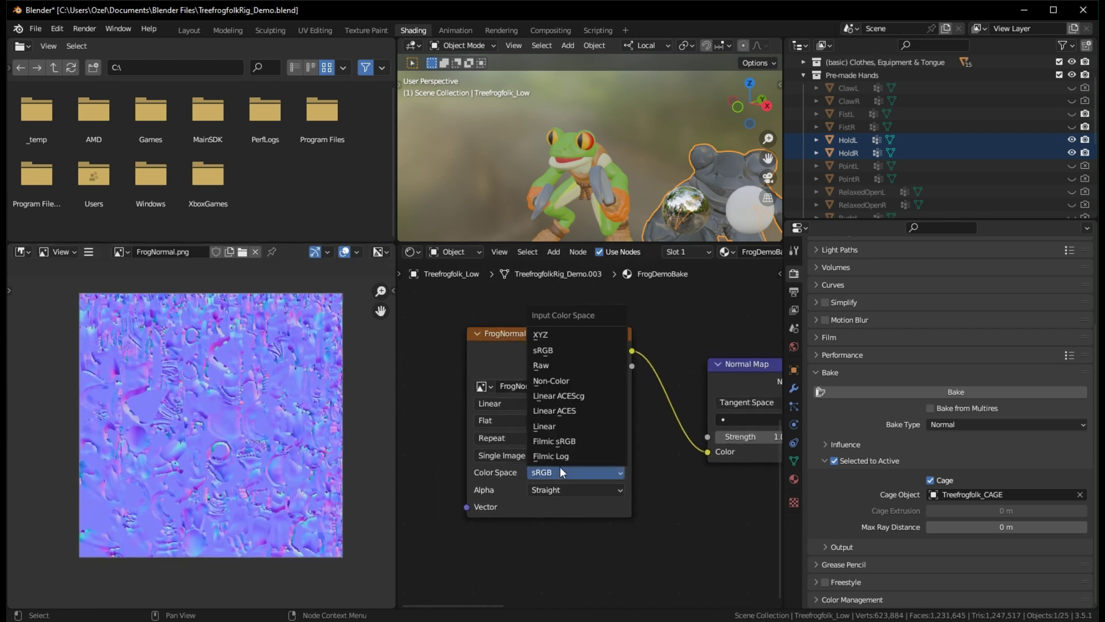
left_click(563, 425)
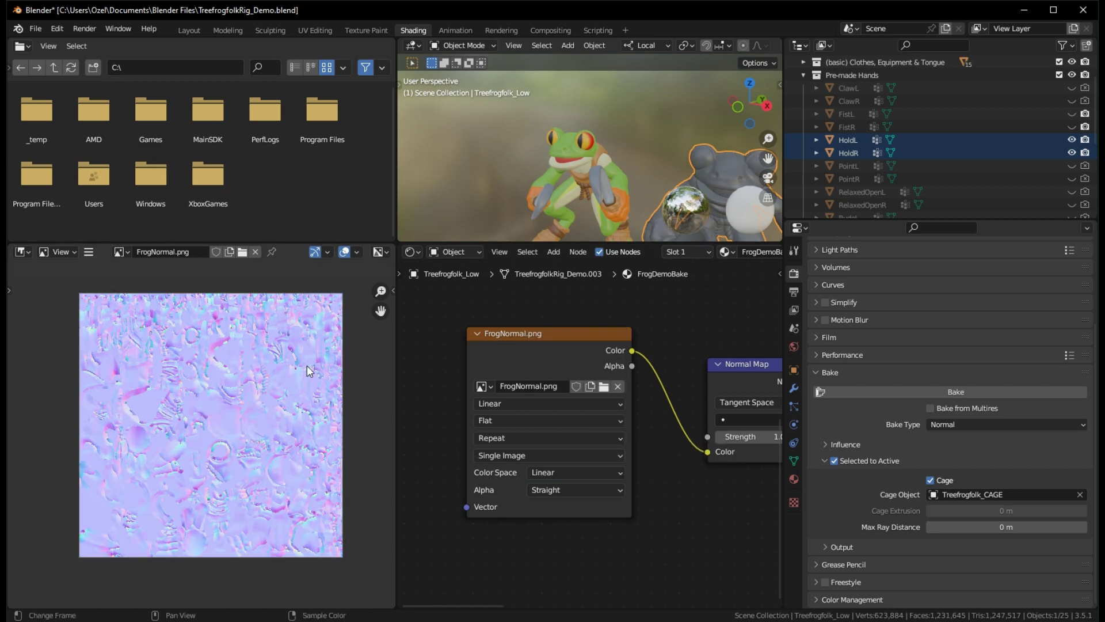
middle_click_drag(622, 144, 555, 182)
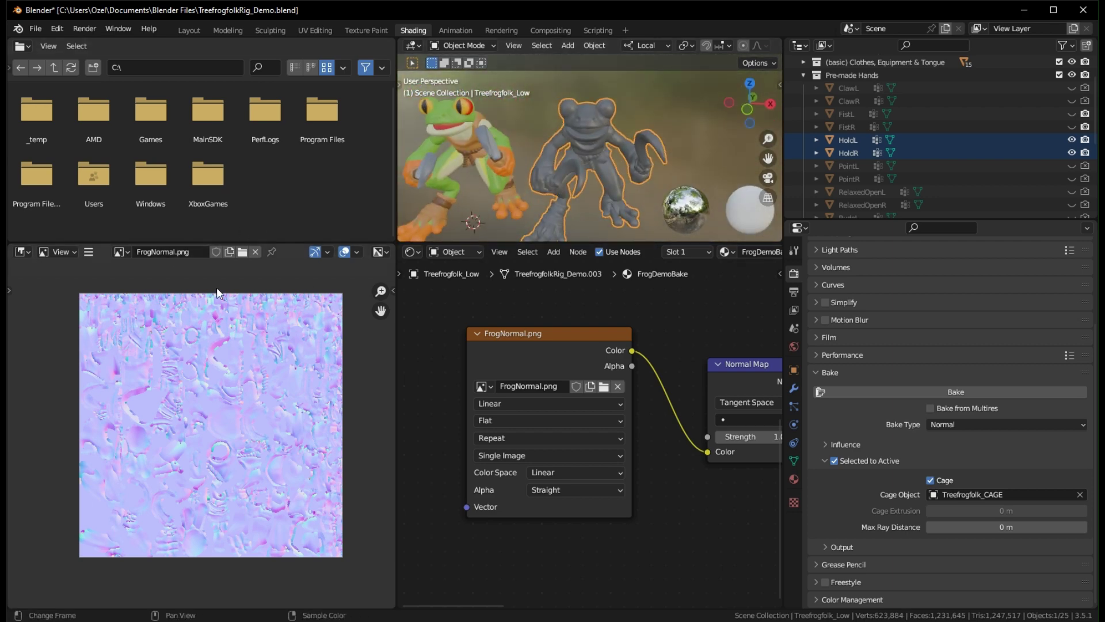
In Layout, set Treefrogfolk_Low's Location X back to 0 m
left_click_drag(396, 317, 280, 318)
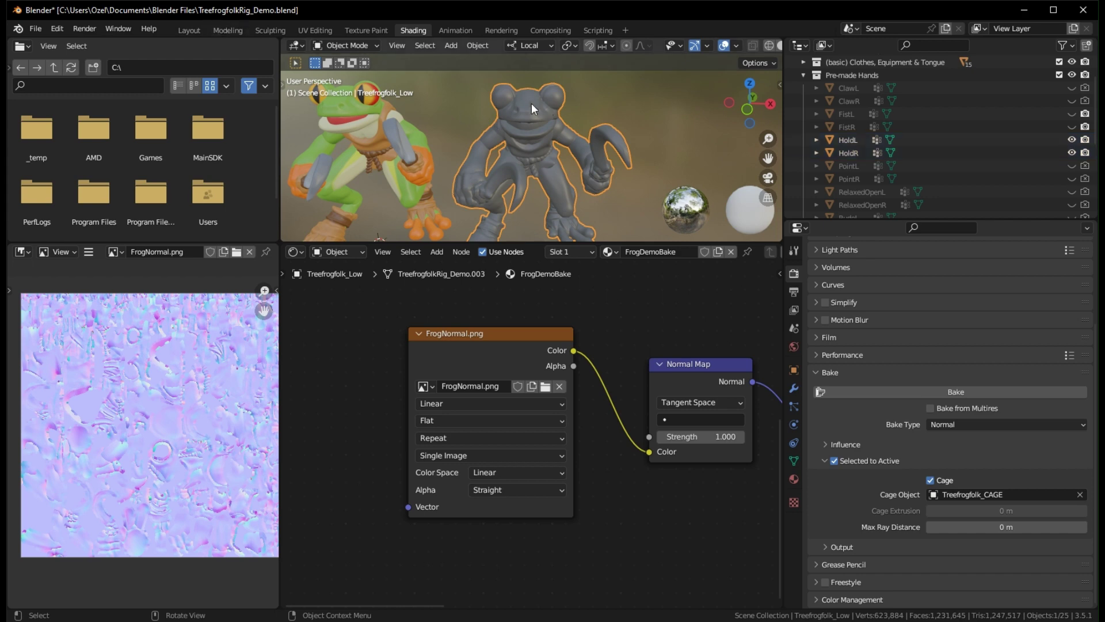
left_click(193, 30)
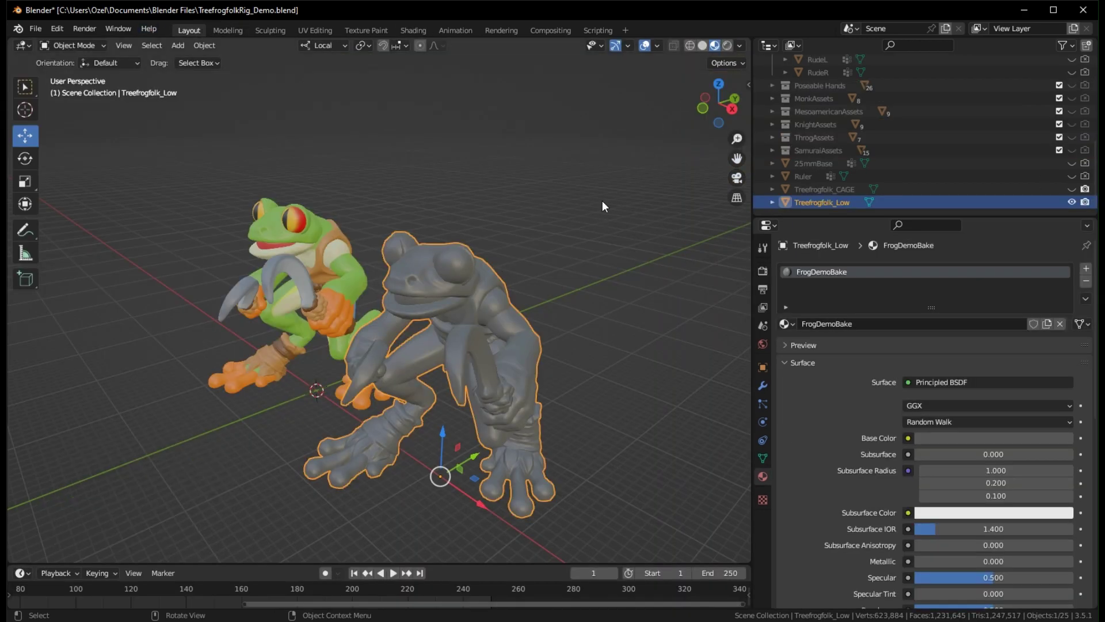
left_click(742, 87)
left_click(748, 85)
left_click(674, 113)
type("0")
key("Return")
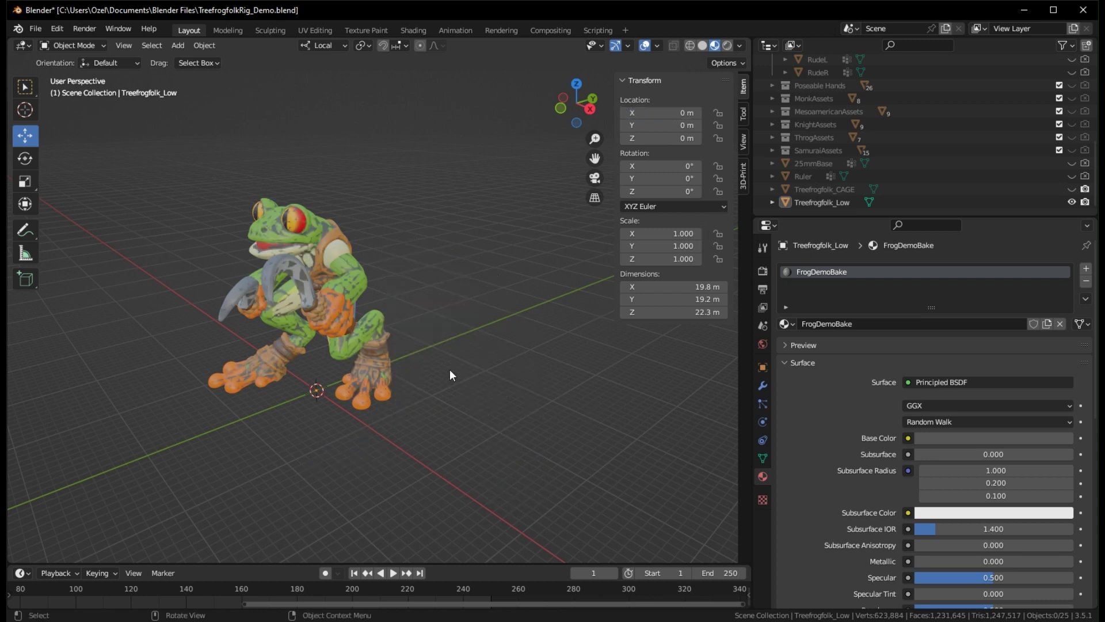
middle_click_drag(412, 351, 518, 331)
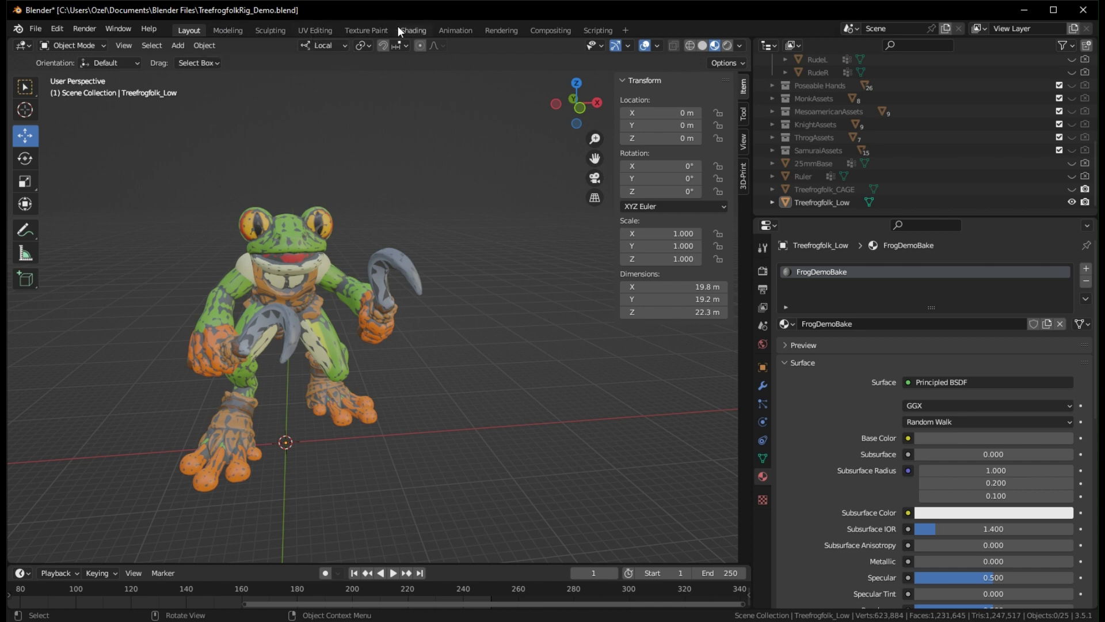
In Shading, add an Image Texture node using the FrogColor image
left_click(413, 30)
scroll(655, 339, "down", 4)
right_click(522, 382)
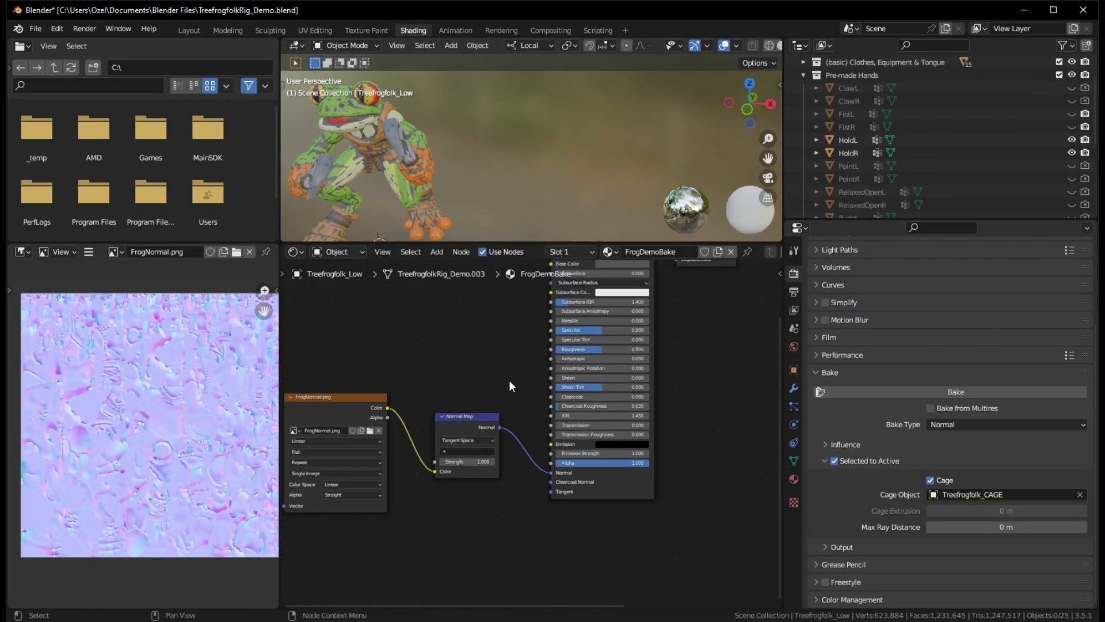
left_click(638, 393)
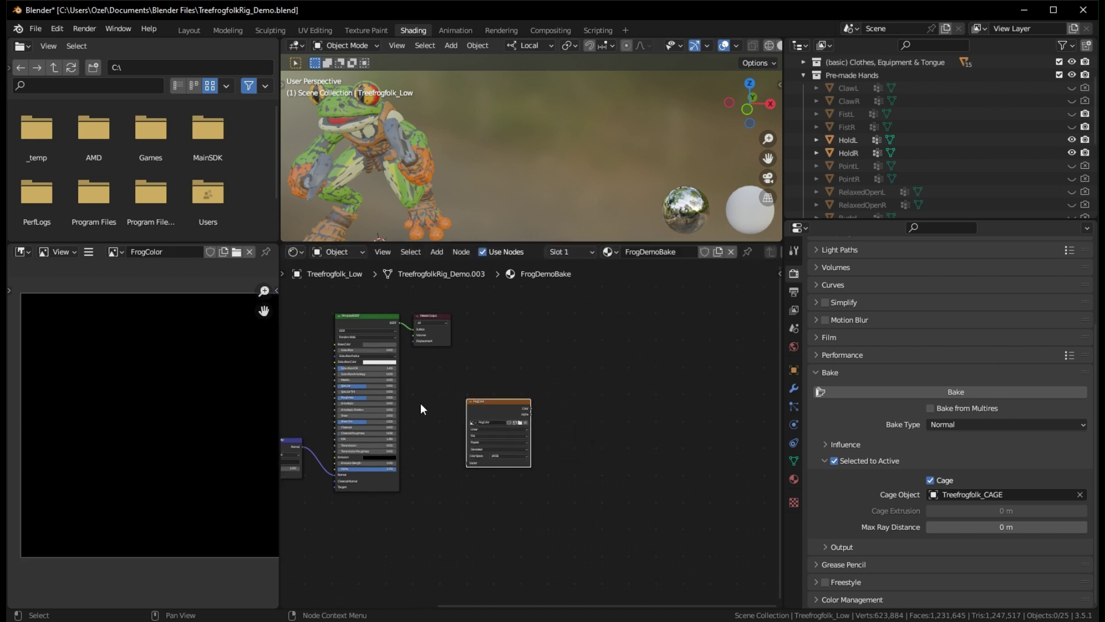
scroll(450, 399, "up", 3)
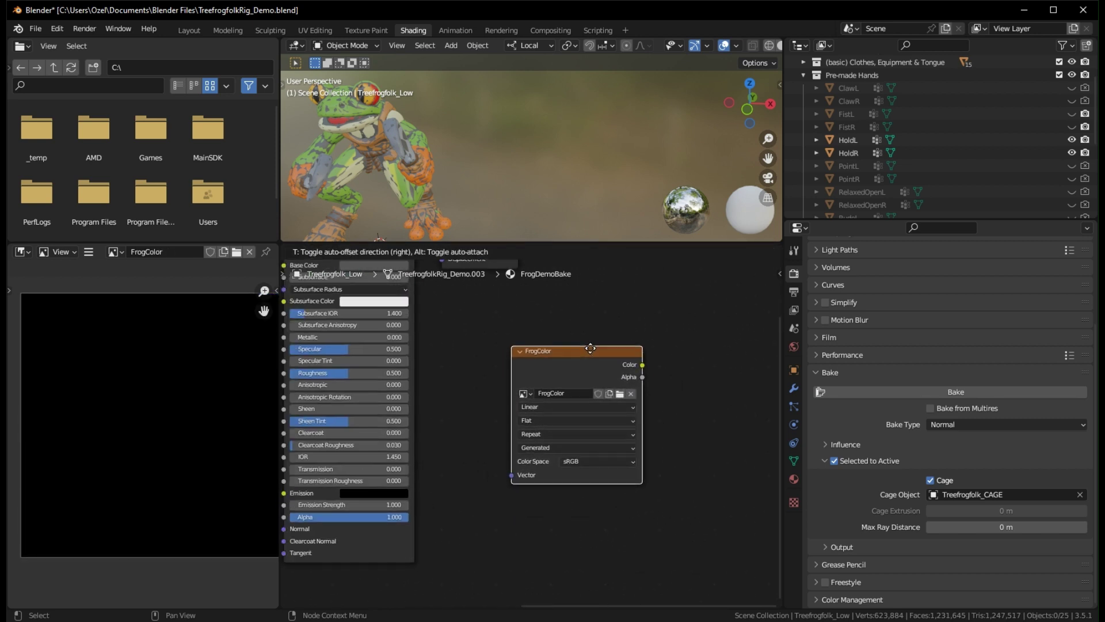
left_click(590, 355)
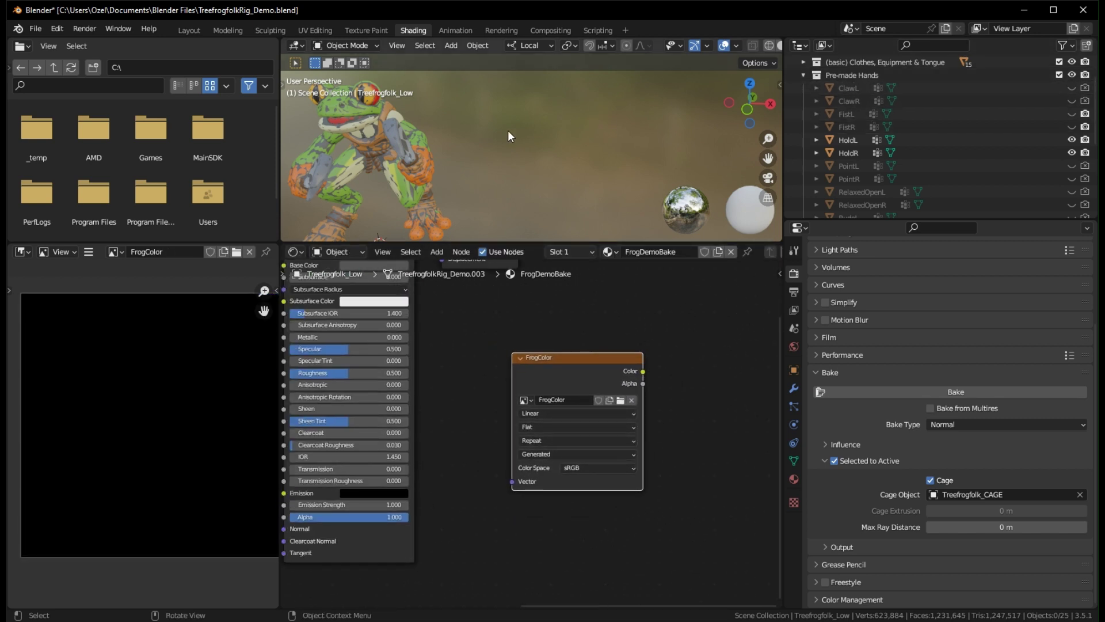
Select all frog and hand objects with Treefrogfolk_Low as the active bake target
key("a")
scroll(843, 119, "down", 2)
scroll(921, 211, "down", 4)
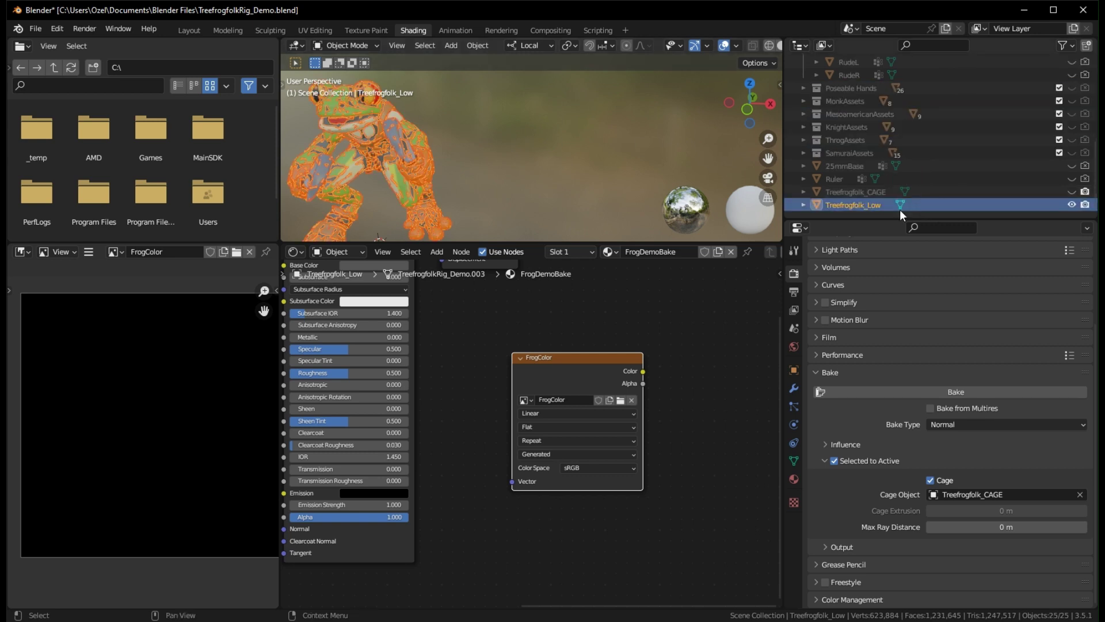
left_click(869, 205, "ctrl")
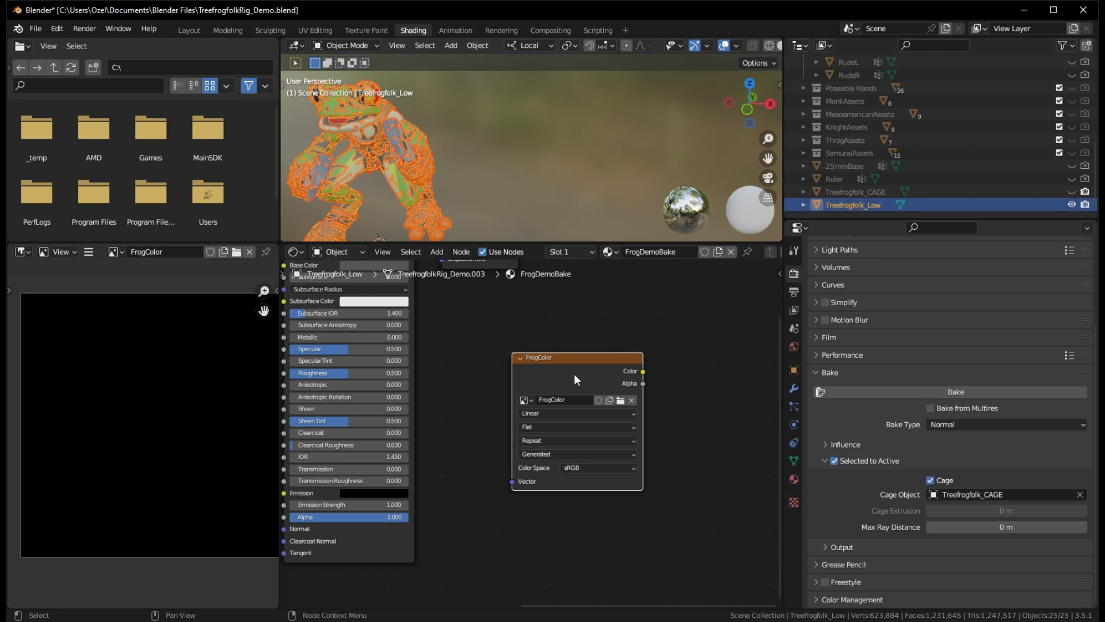
scroll(924, 365, "up", 5)
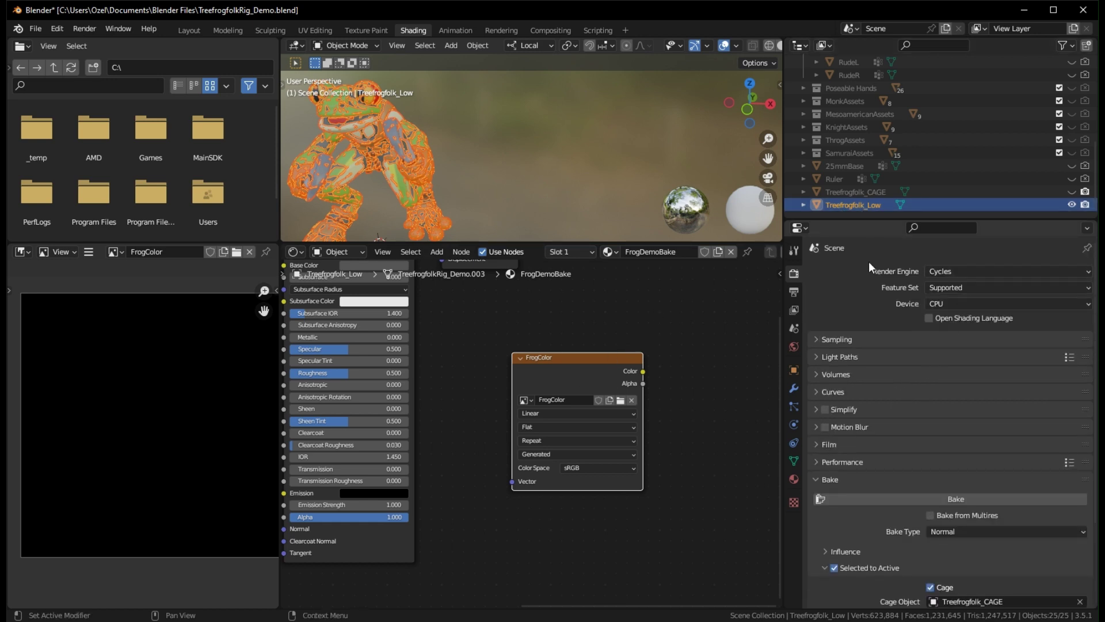
scroll(924, 425, "down", 5)
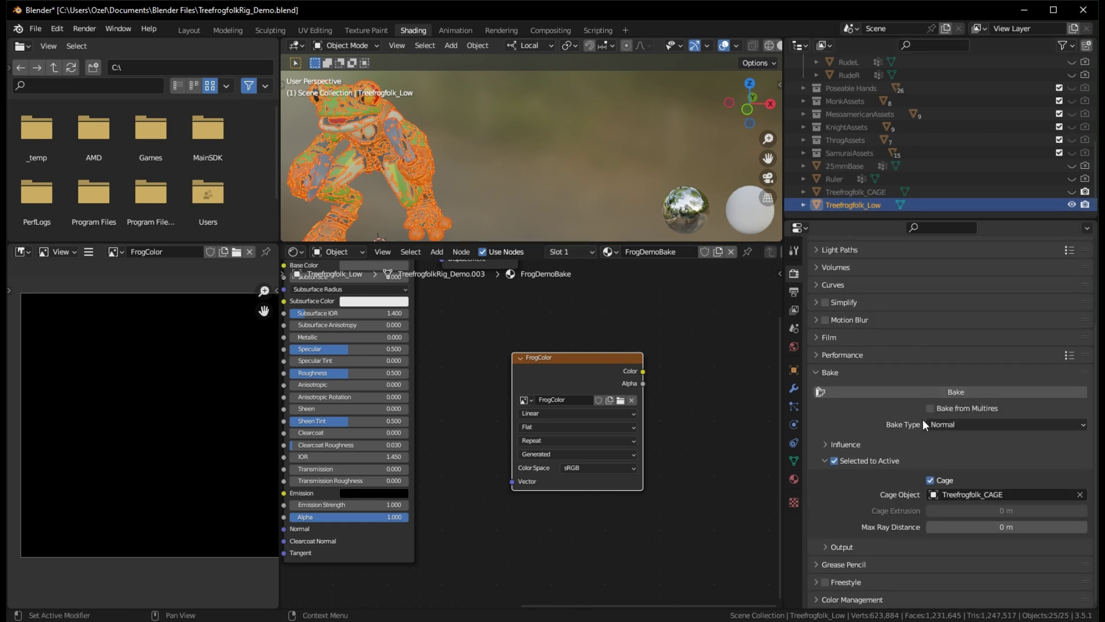
Bake Diffuse type with Direct and Indirect contributions excluded, leaving only Color
left_click(958, 424)
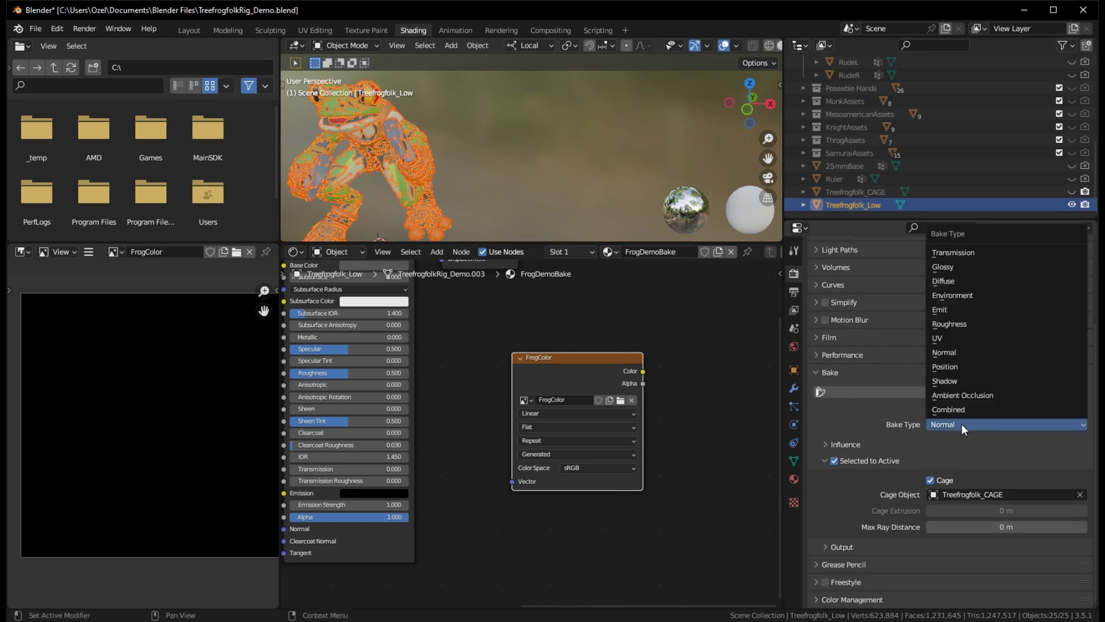
left_click(952, 281)
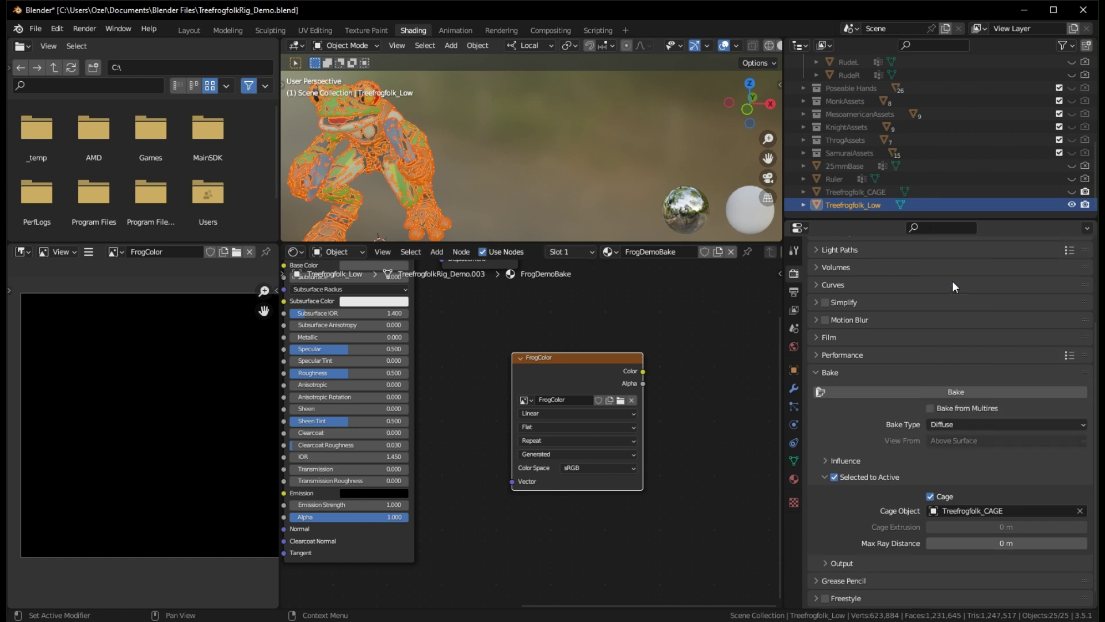
left_click(836, 460)
scroll(910, 465, "down", 3)
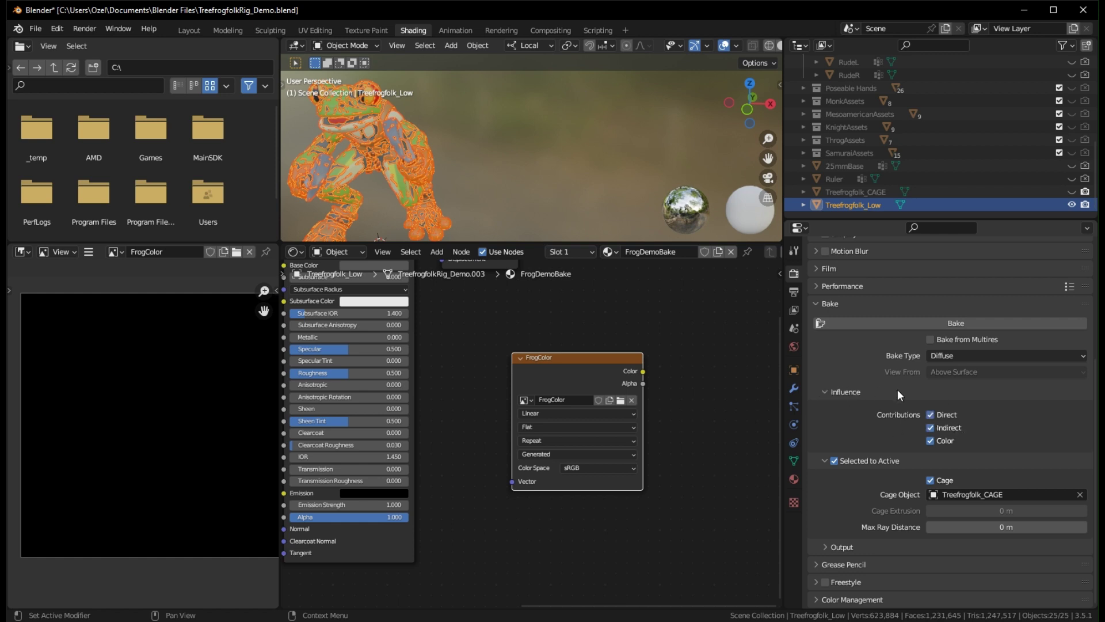
left_click(930, 429)
left_click(930, 323)
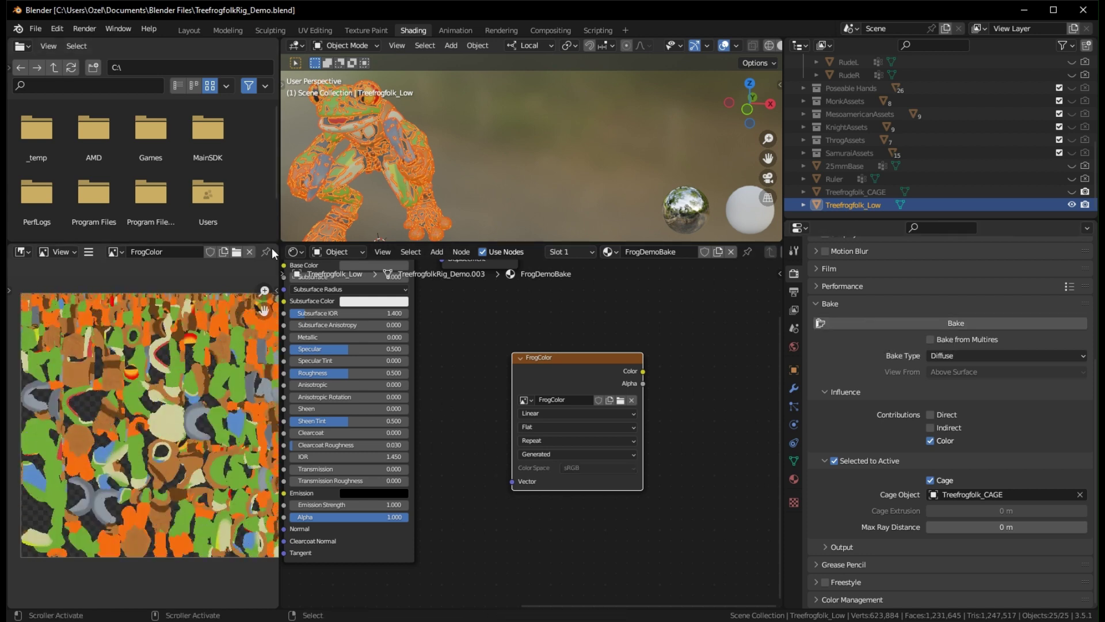
Inspect the bake, then place the FrogColor node beside the Principled BSDF
left_click_drag(278, 264, 428, 265)
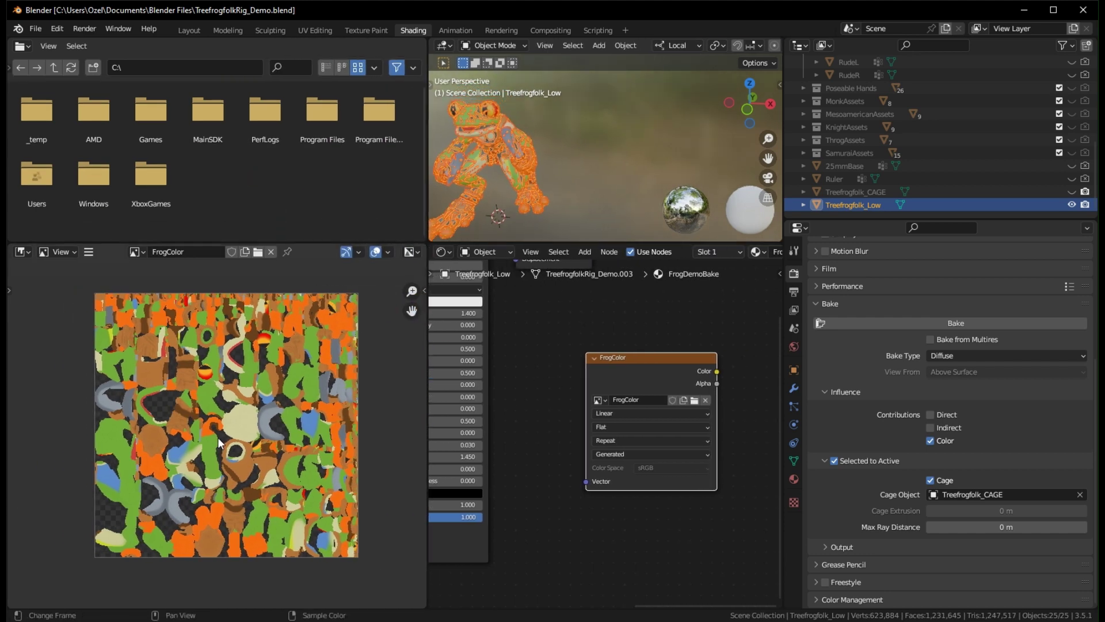
scroll(212, 429, "up", 5)
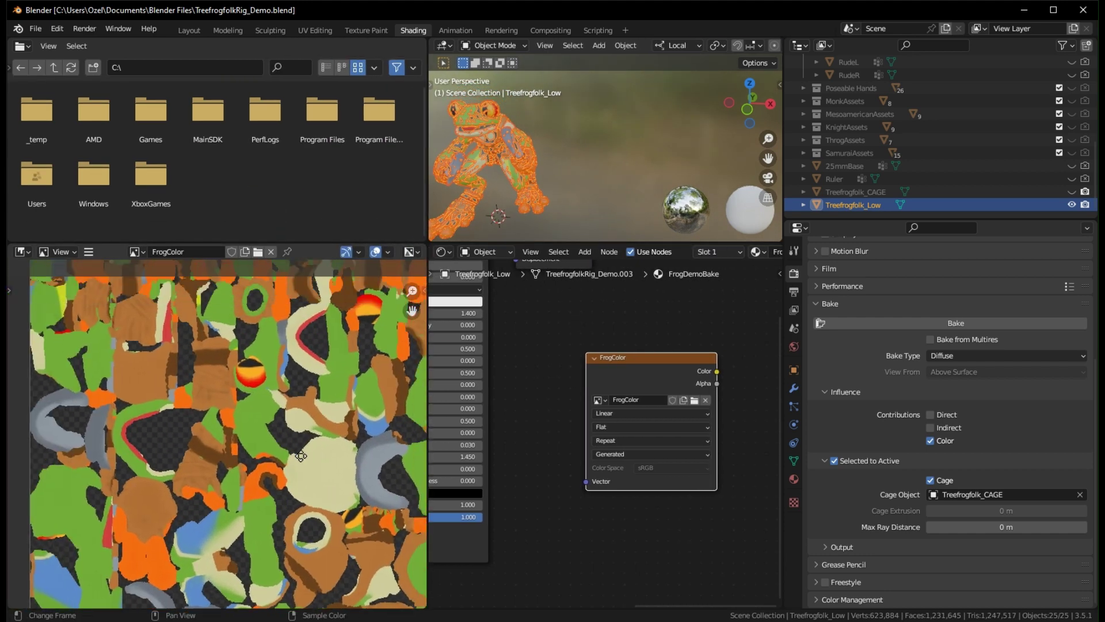
left_click_drag(428, 357, 258, 357)
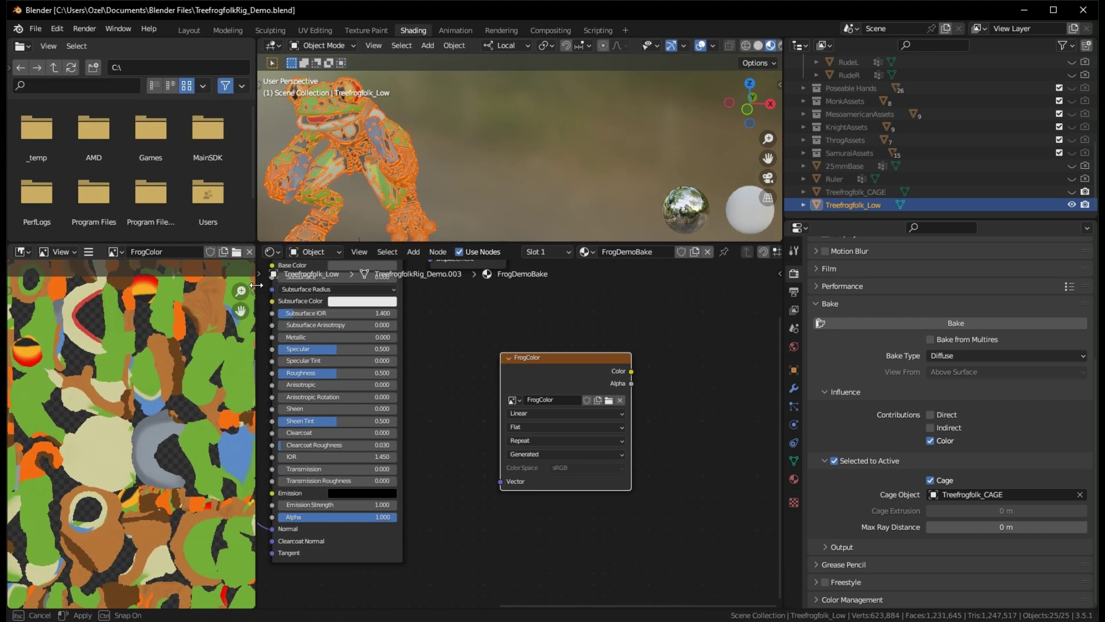
middle_click_drag(431, 329, 587, 398)
left_click_drag(743, 454, 383, 330)
middle_click_drag(382, 330, 588, 407)
key("g")
Save the baked FrogColor image and link its Color to the Base Color input
left_click(522, 384)
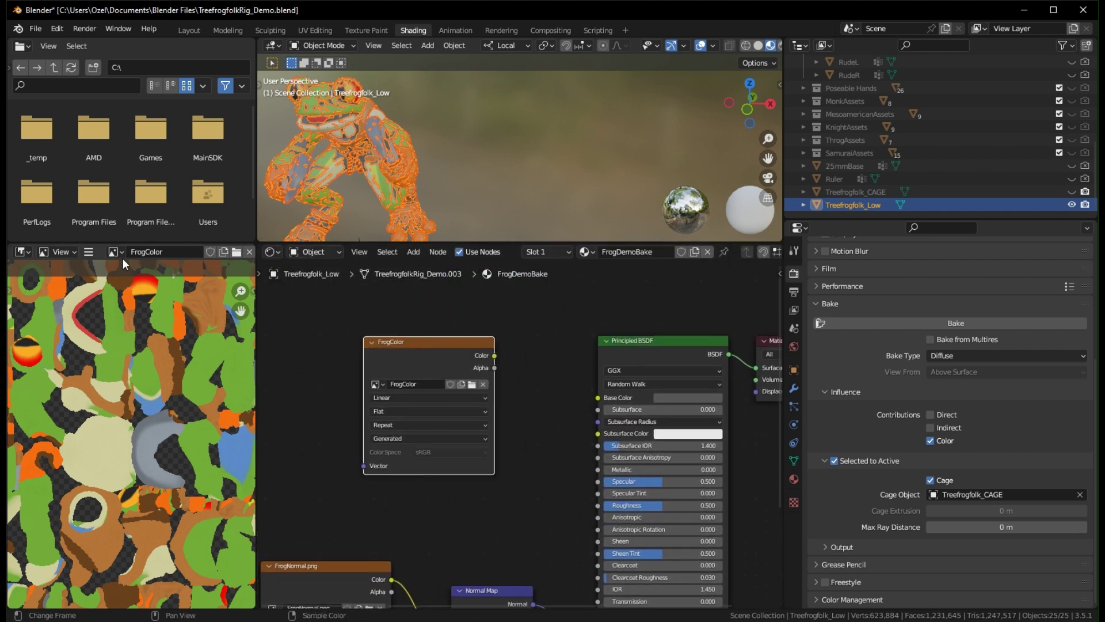
left_click(89, 252)
mouse_move(115, 280)
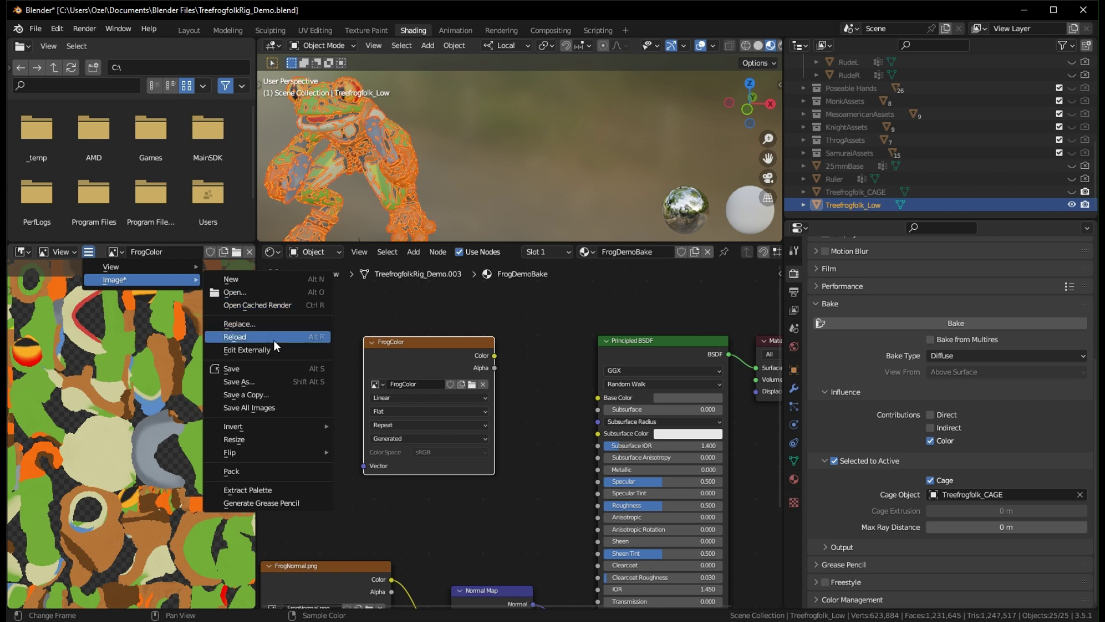
left_click(267, 374)
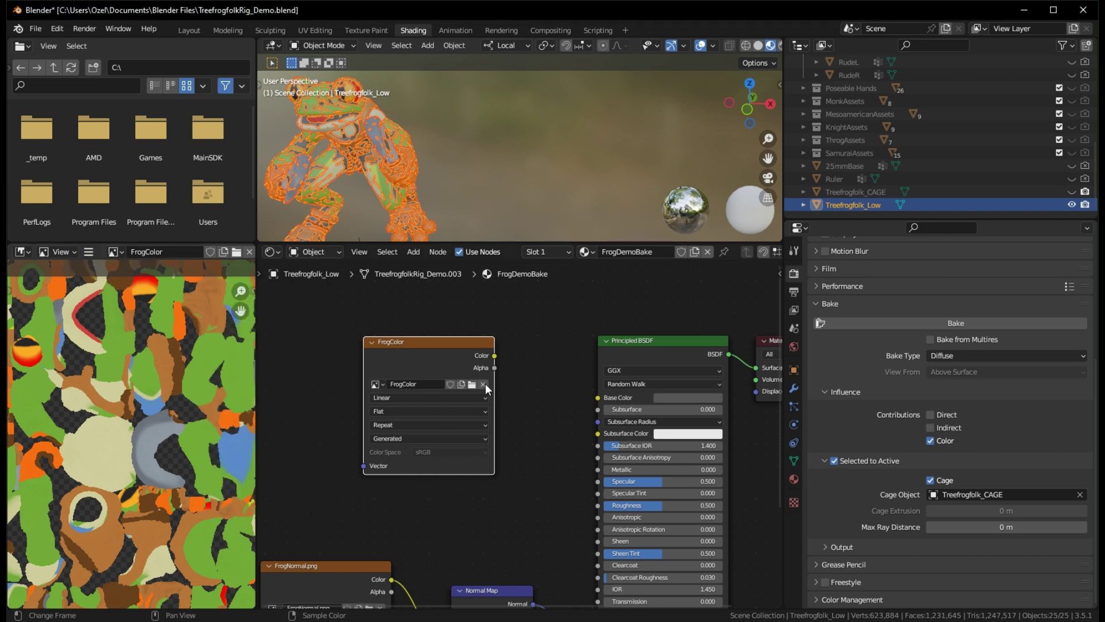
left_click_drag(494, 356, 598, 396)
scroll(985, 137, "up", 2)
scroll(985, 137, "up", 2)
left_click(188, 30)
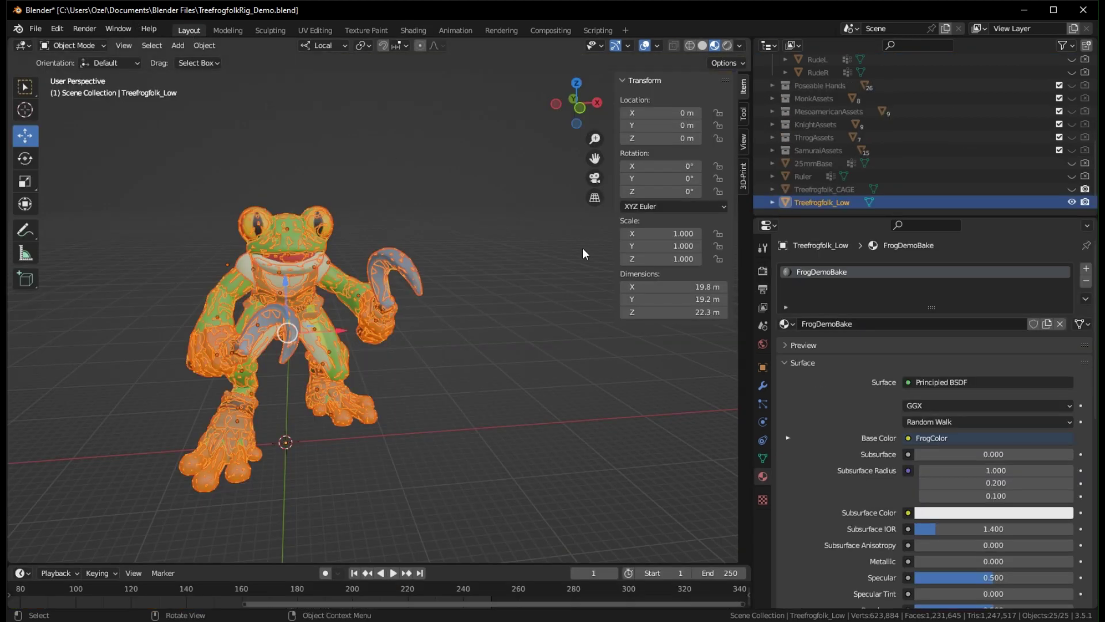
Duplicate Treefrogfolk_Low and place the copy 20.521 m along X beside the original
left_click(836, 207)
left_click(837, 207)
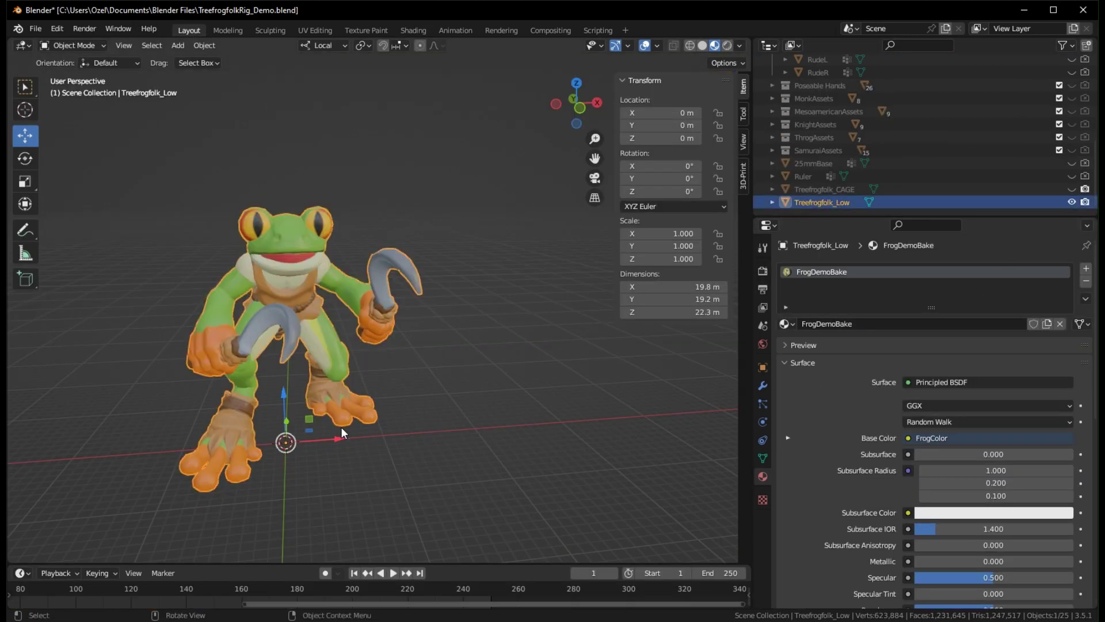
key("shift+d")
key("x")
left_click(537, 414)
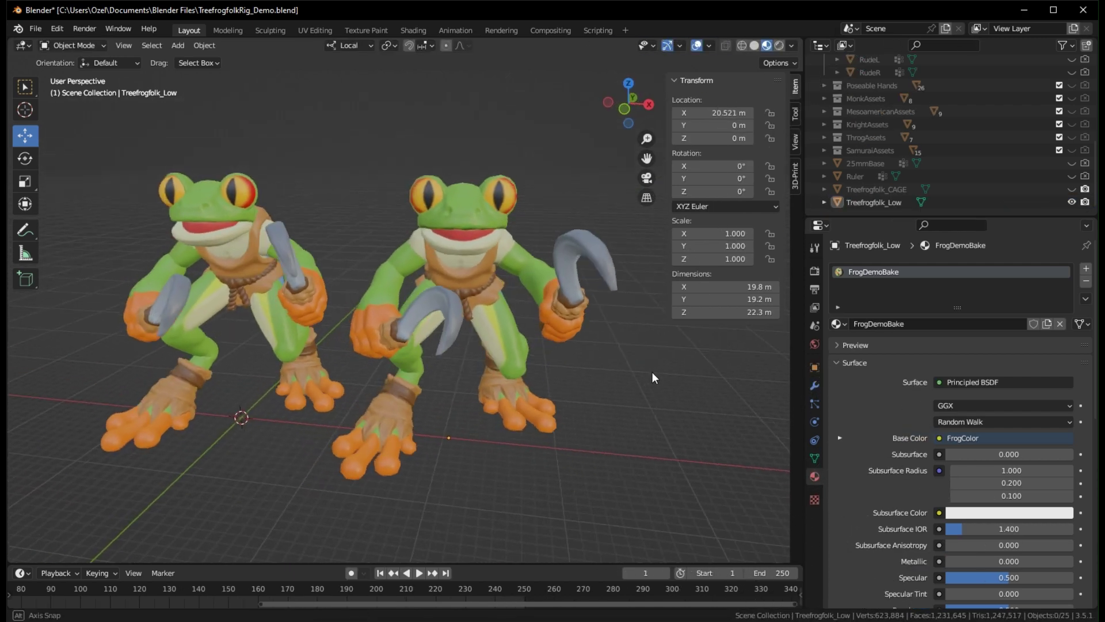
Compare the two frogs from another angle, then return to the Shading workspace
middle_click_drag(652, 372, 630, 400)
left_click(516, 252)
middle_click_drag(516, 252, 574, 284)
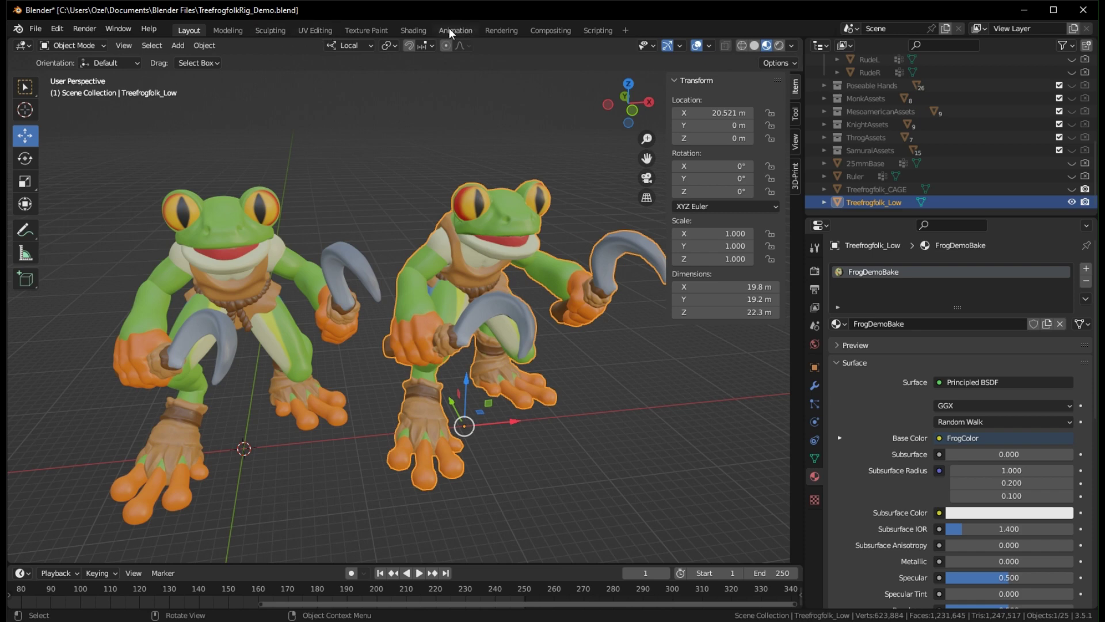
left_click(414, 30)
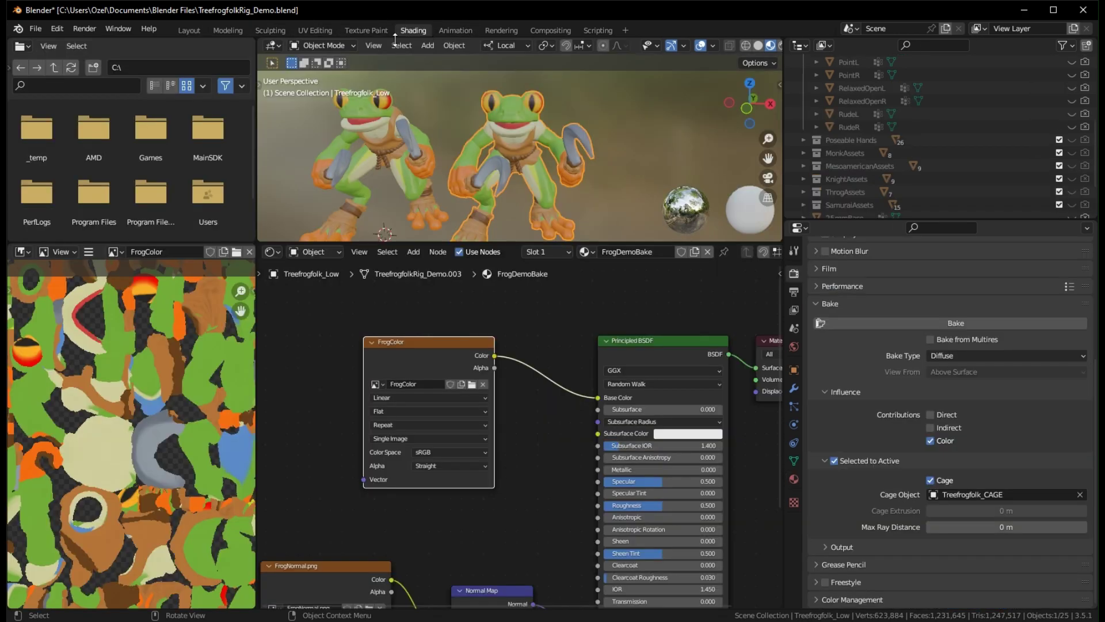
left_click(88, 252)
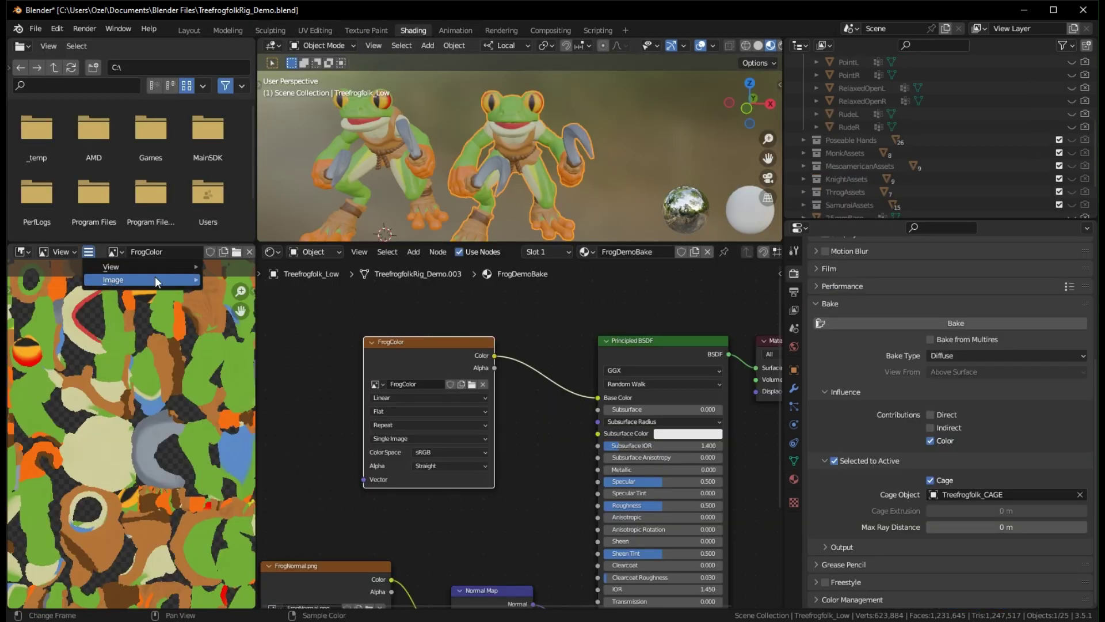
mouse_move(143, 264)
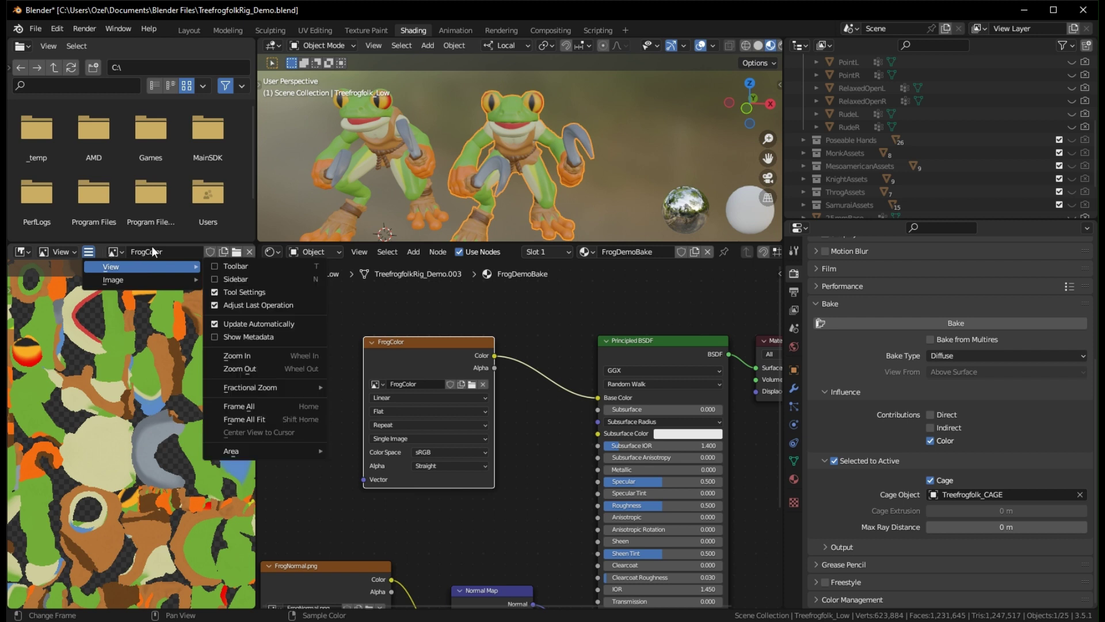
left_click(115, 252)
left_click(176, 283)
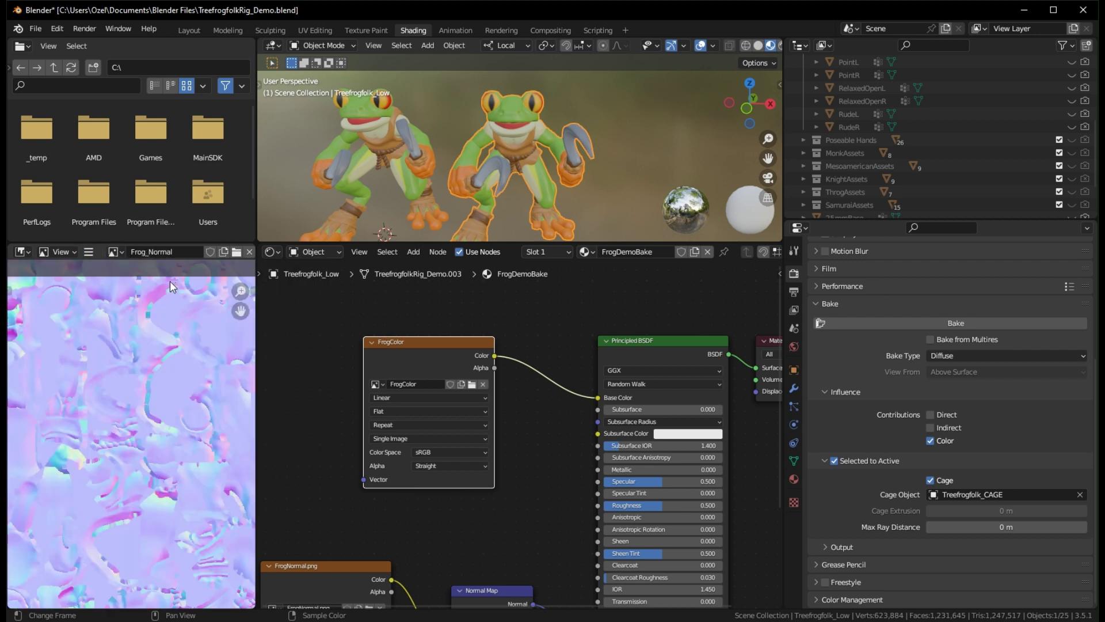
left_click(85, 251)
mouse_move(103, 280)
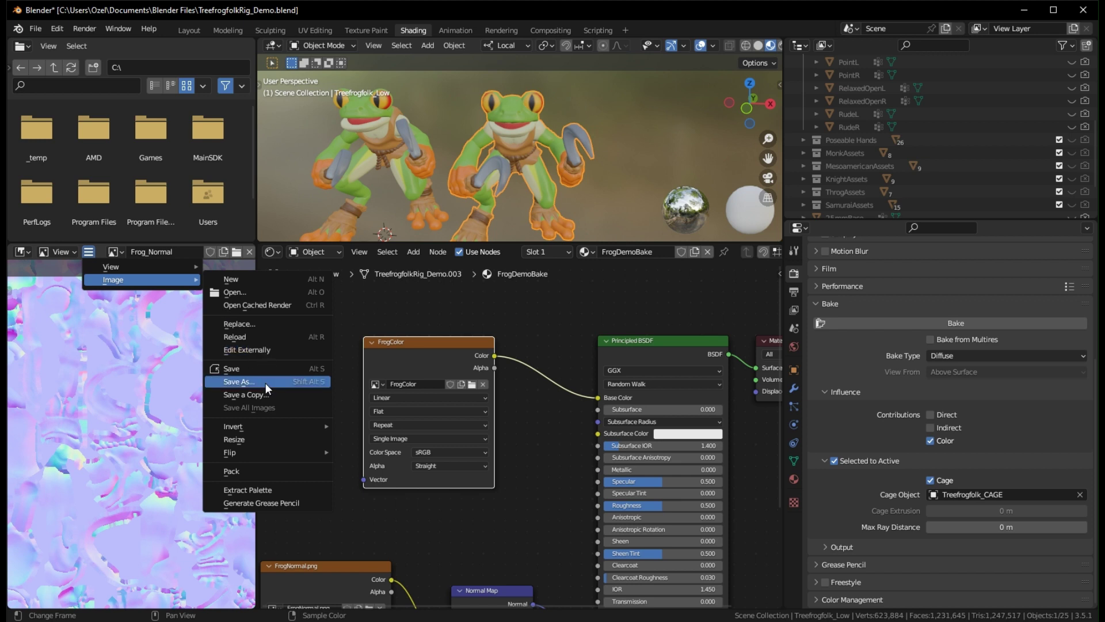
left_click(118, 252)
left_click(145, 295)
left_click(88, 251)
mouse_move(113, 280)
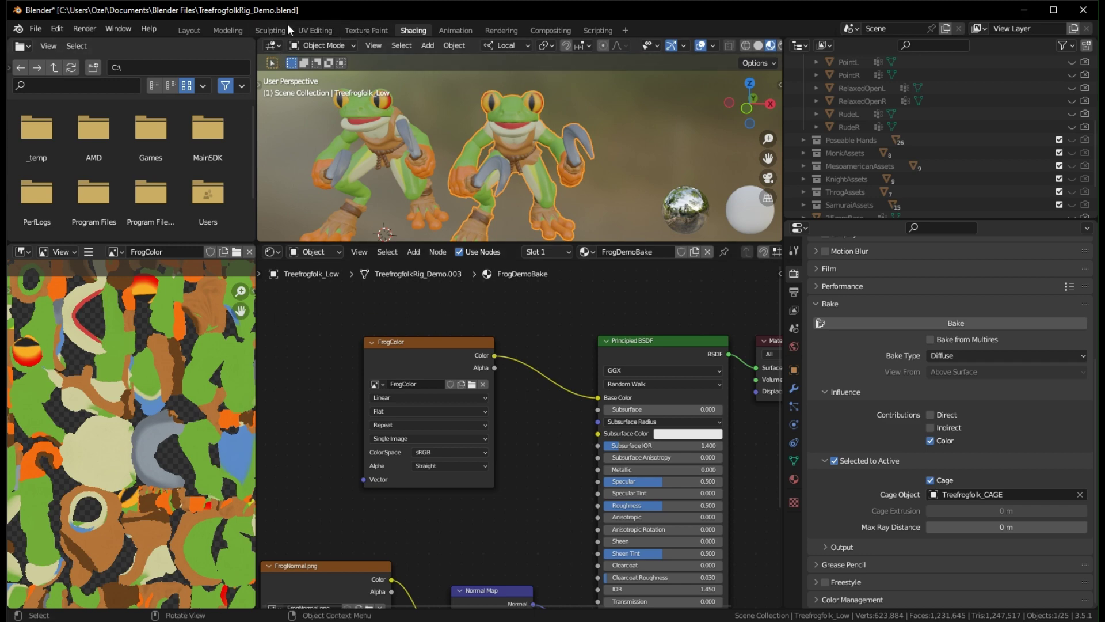
Return to Layout and view both baked frogs, leaving the Wavefront (.obj) export unused
left_click(189, 31)
mouse_move(260, 100)
middle_mouse_down()
mouse_move(526, 170)
mouse_move(382, 237)
mouse_move(455, 192)
middle_mouse_up()
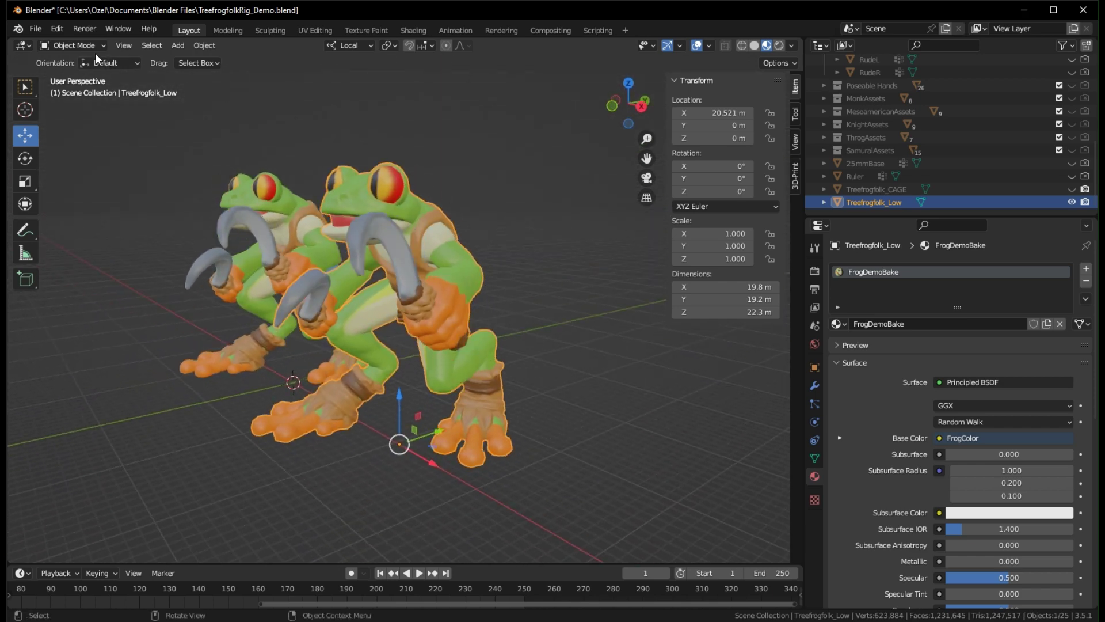
left_click(35, 28)
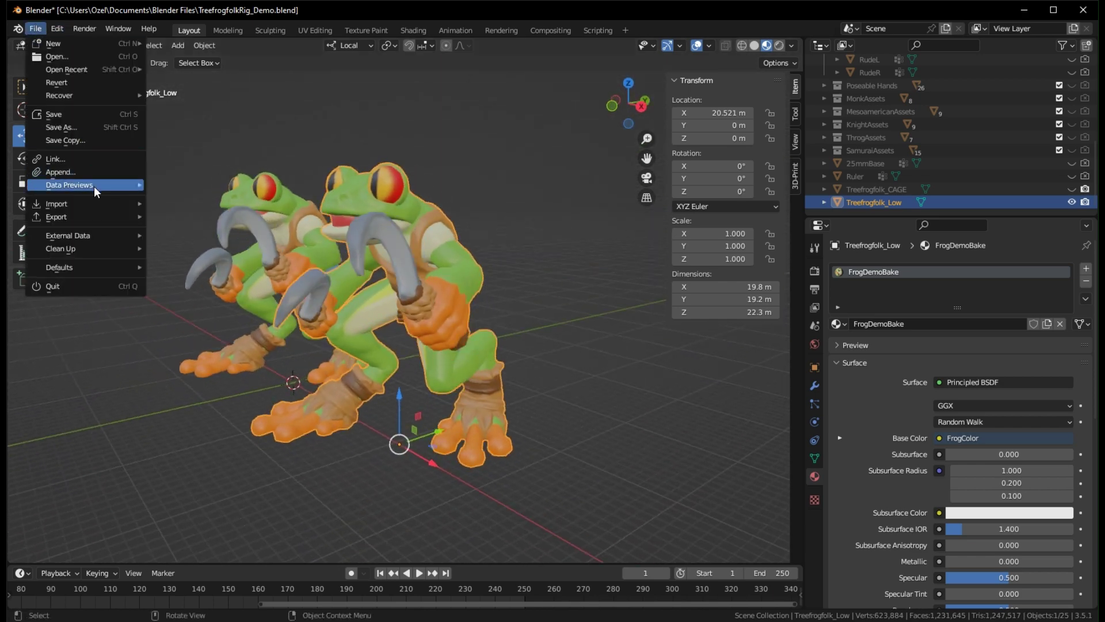
mouse_move(99, 217)
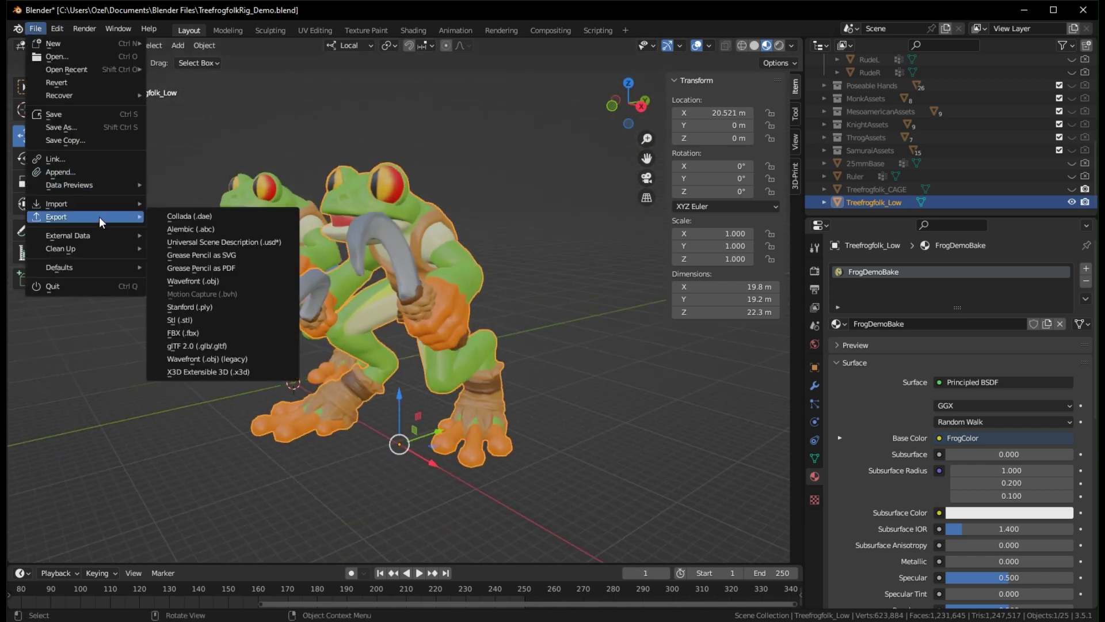
left_click(226, 282)
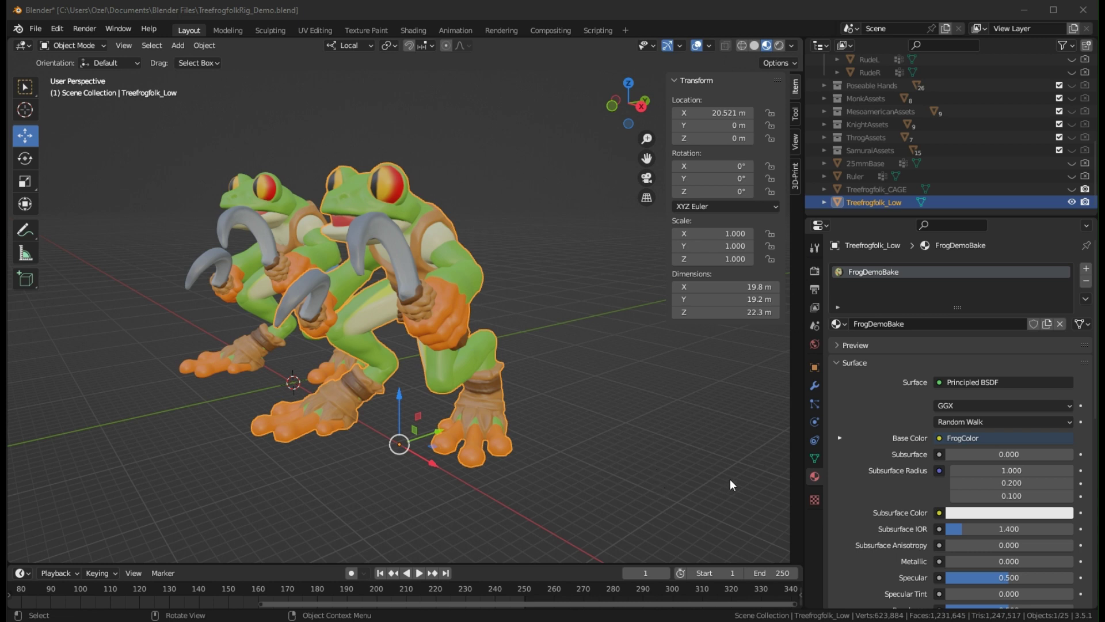
Inspect both frogs from all sides, box-selecting the left frog's rig and then its head
middle_click_drag(740, 484, 608, 403)
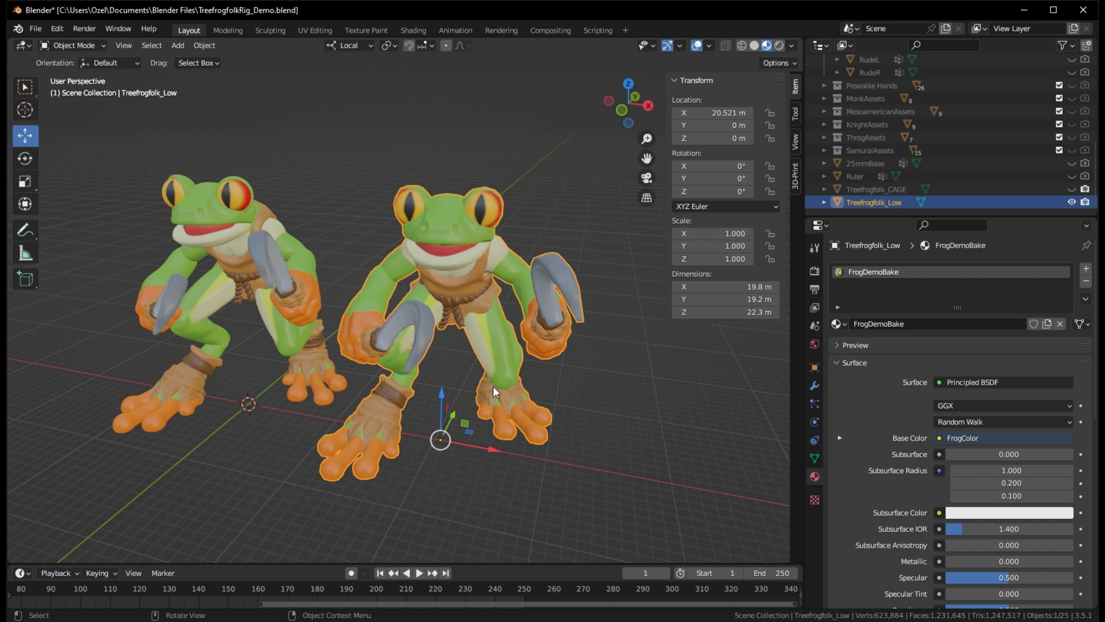
left_click_drag(149, 137, 288, 419)
middle_click_drag(299, 414, 575, 411)
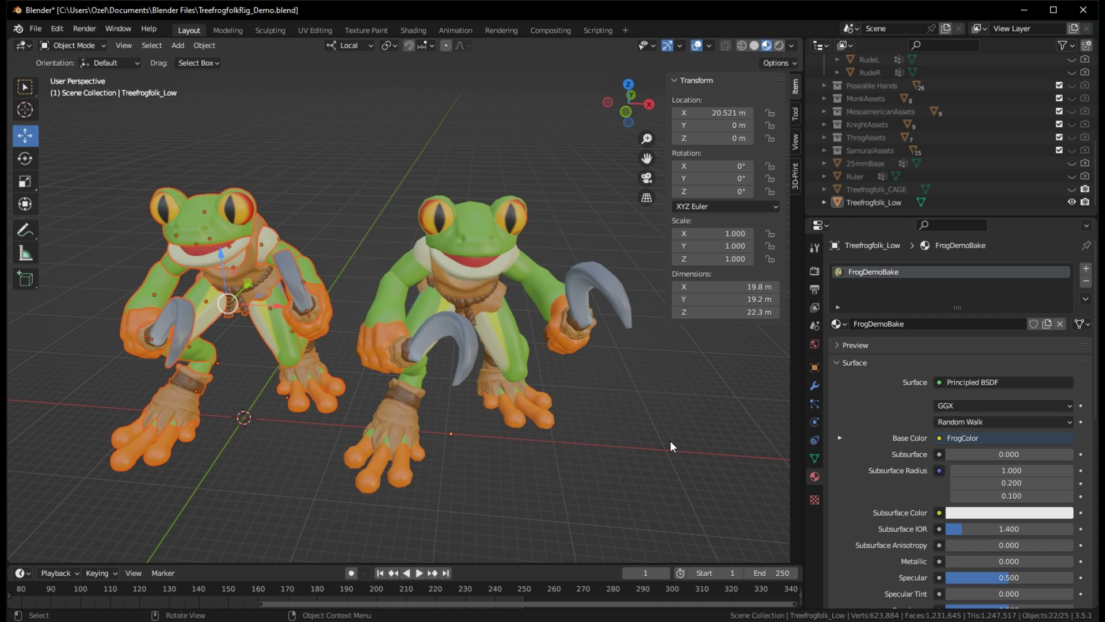
middle_click_drag(685, 375, 609, 372)
left_click(612, 372)
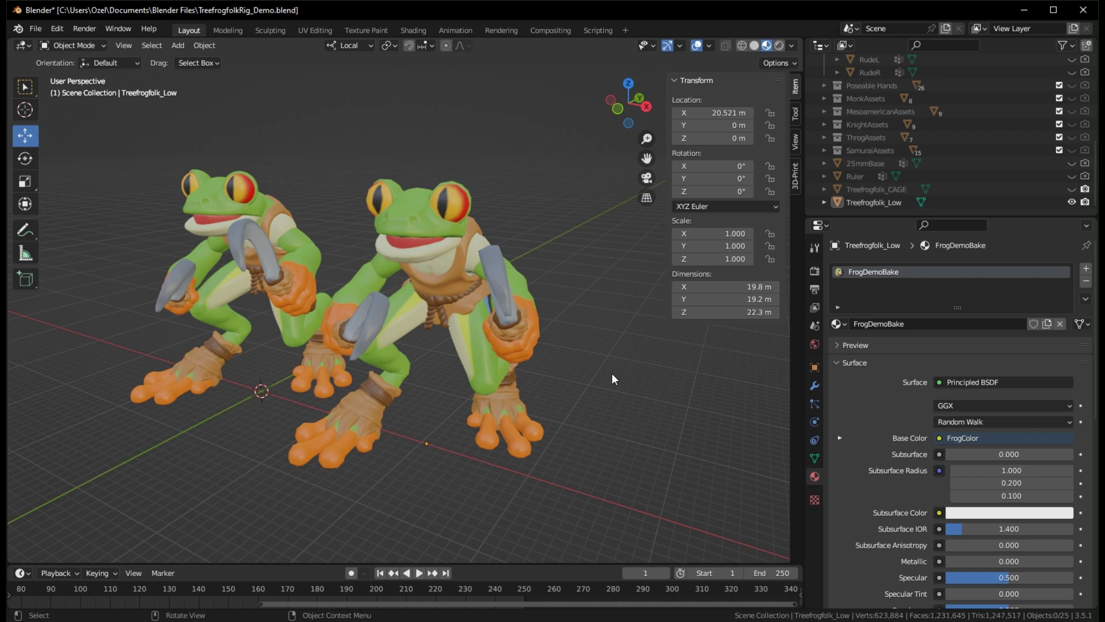
middle_click_drag(692, 348, 202, 236)
left_click(144, 305)
left_click(236, 224)
middle_click_drag(302, 219, 358, 319)
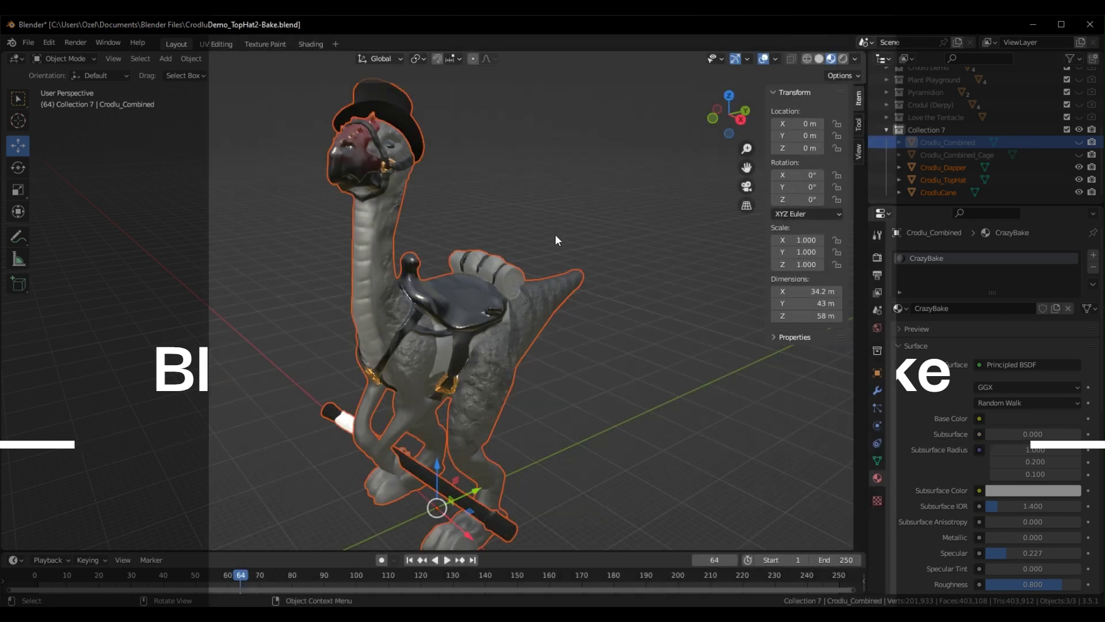
Select Crodlu_Dapper, the top hat and the cane in turn, then make Crodlu_Combined_Cage active
middle_click_drag(555, 234, 365, 302)
left_click(648, 278)
left_click(433, 313)
middle_click_drag(295, 194, 488, 309)
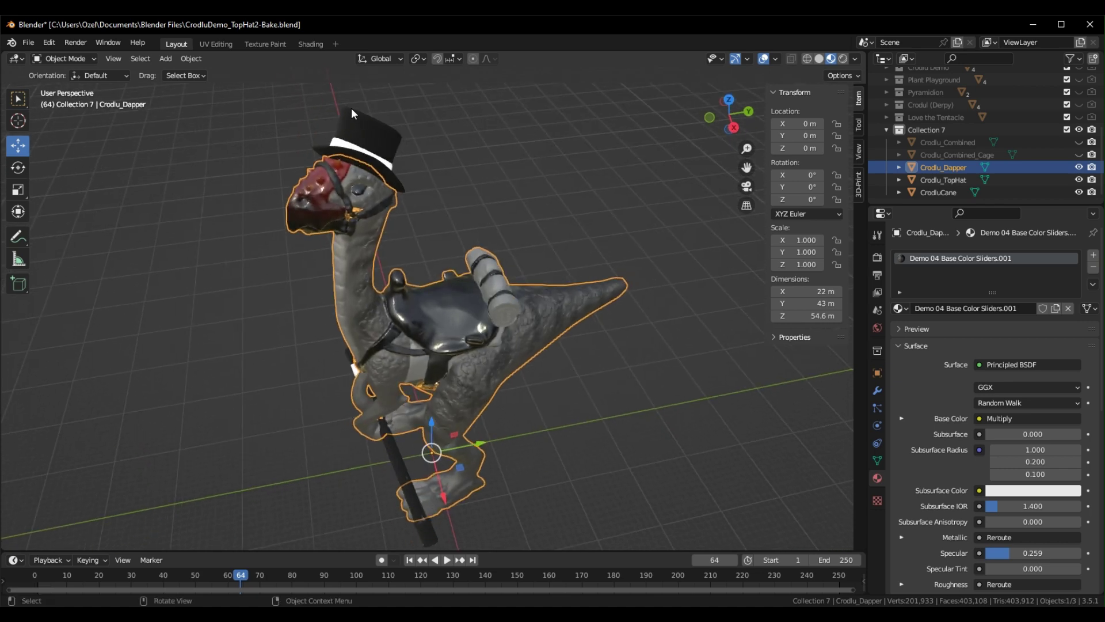
left_click(352, 109)
middle_click_drag(544, 248, 566, 396)
left_click(565, 393)
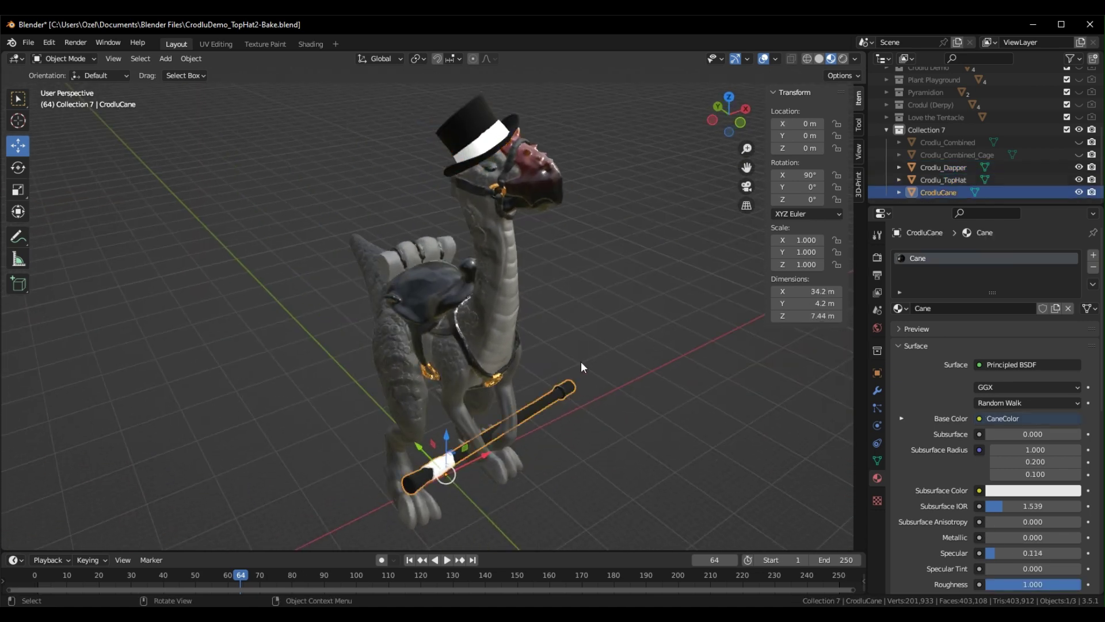
left_click(482, 134)
middle_click_drag(482, 138, 633, 319)
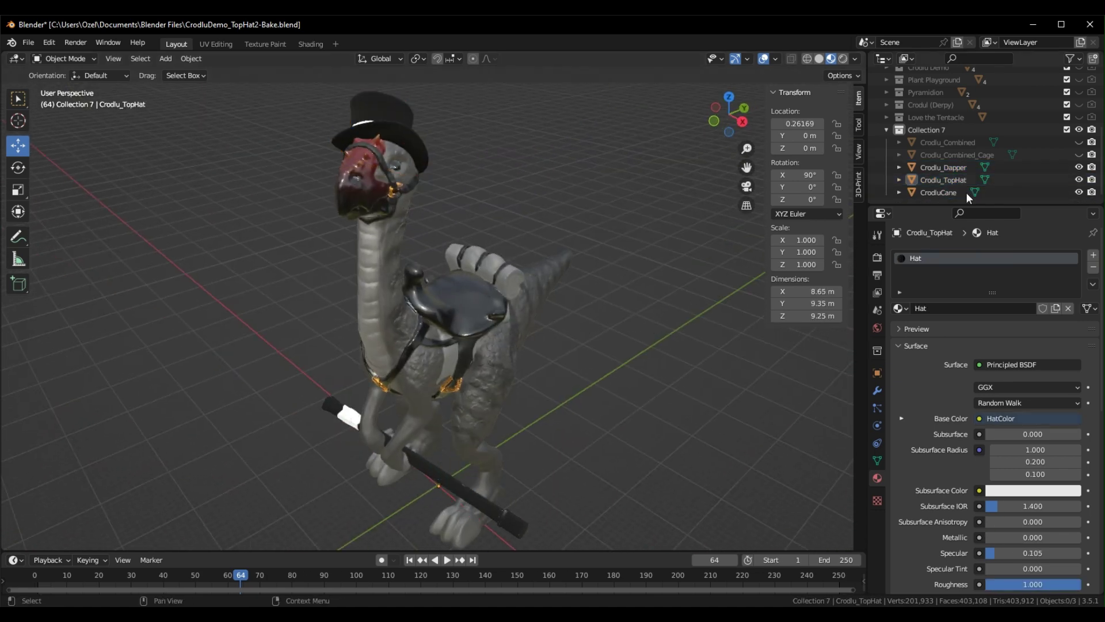
left_click(934, 153)
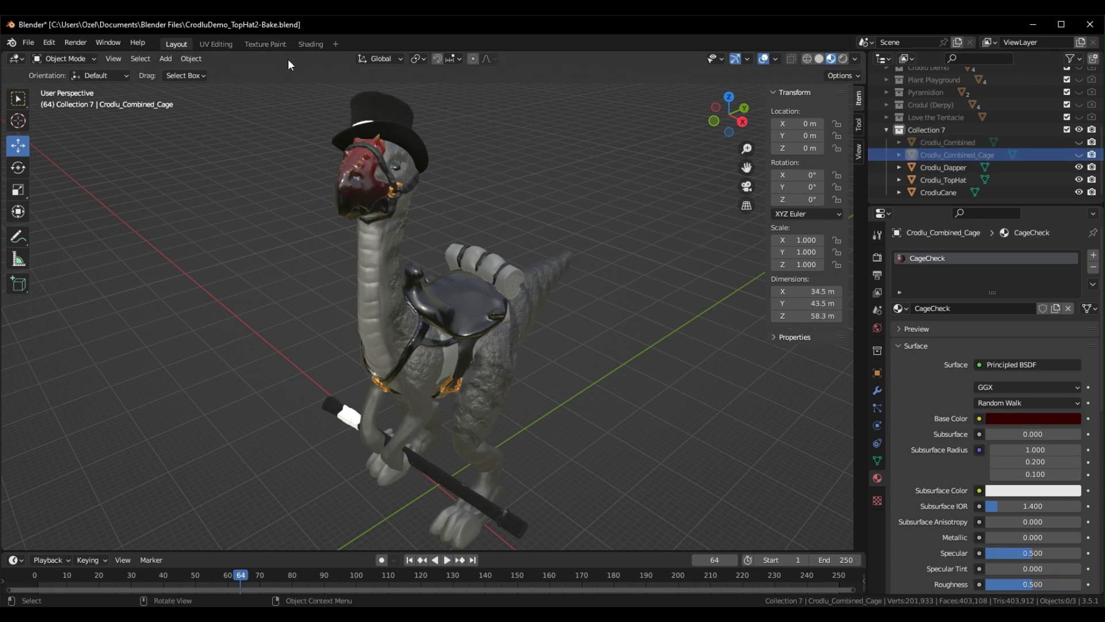
In the Shading workspace, unhide Crodlu_Combined and select it
left_click(311, 44)
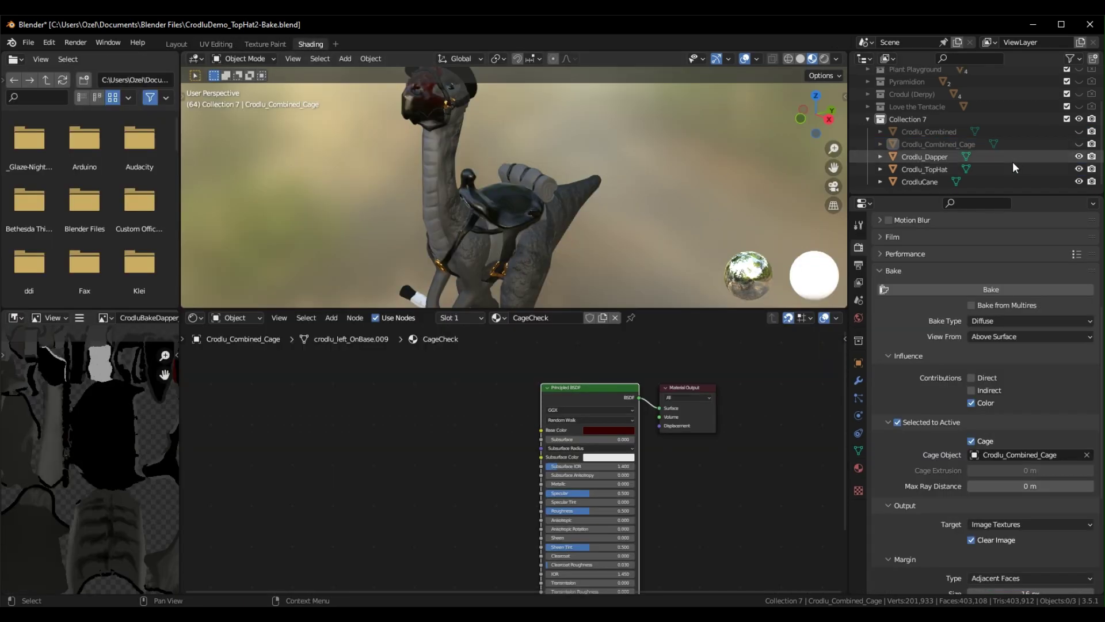
left_click(1068, 131)
left_click(1079, 131)
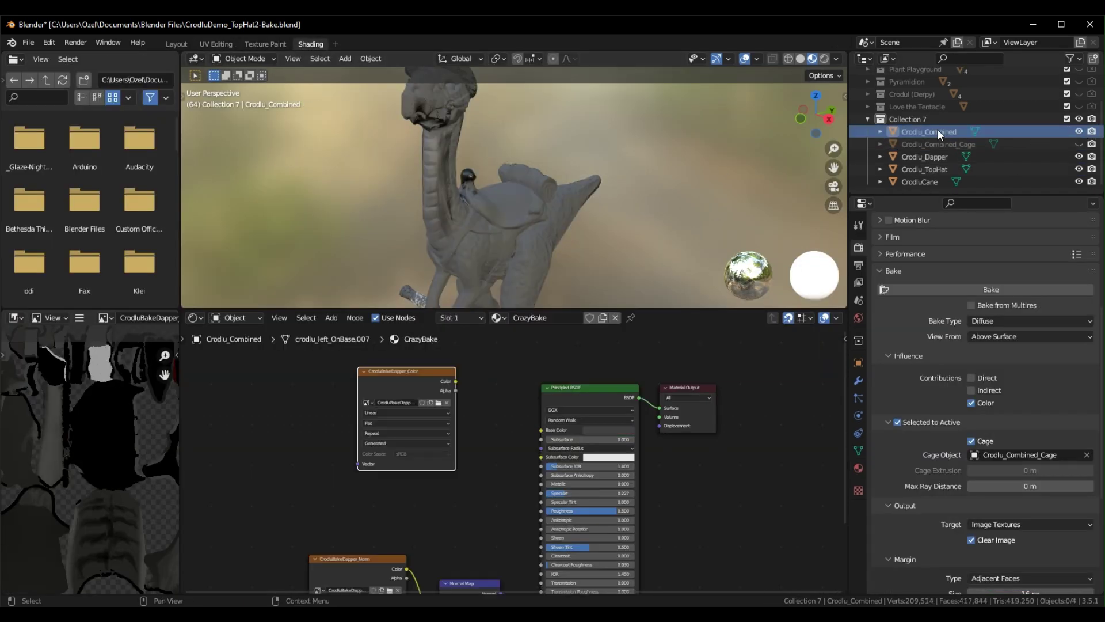
left_click(929, 131)
Enlarge the image editor to show the CrodluBakeDapper_Color bake's black patches beside the nodes
middle_click_drag(320, 494, 491, 470)
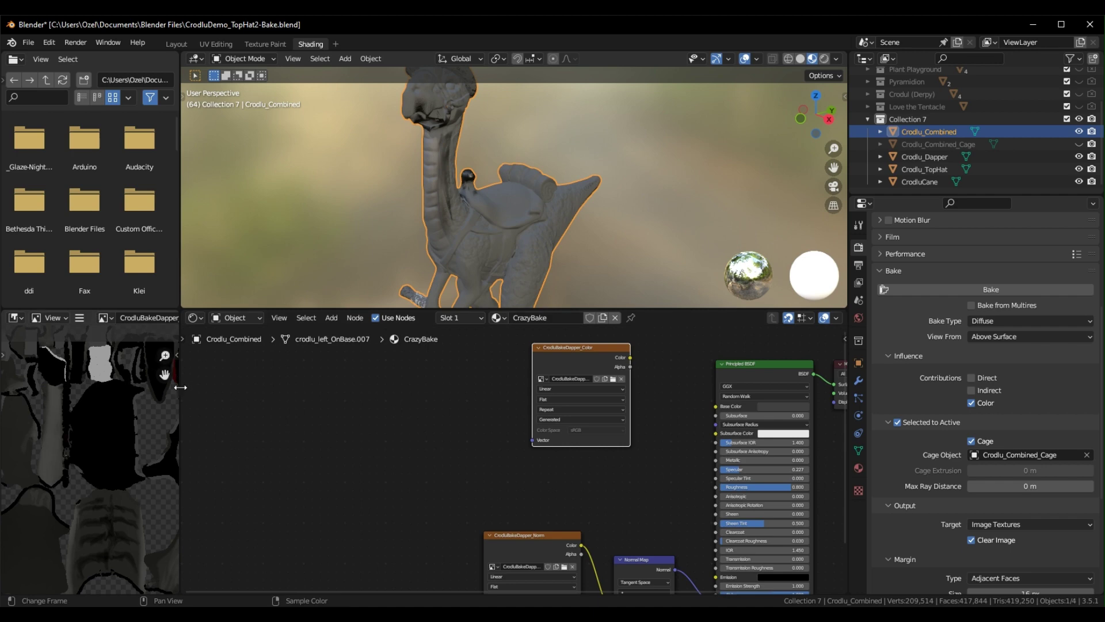
left_click_drag(180, 387, 517, 345)
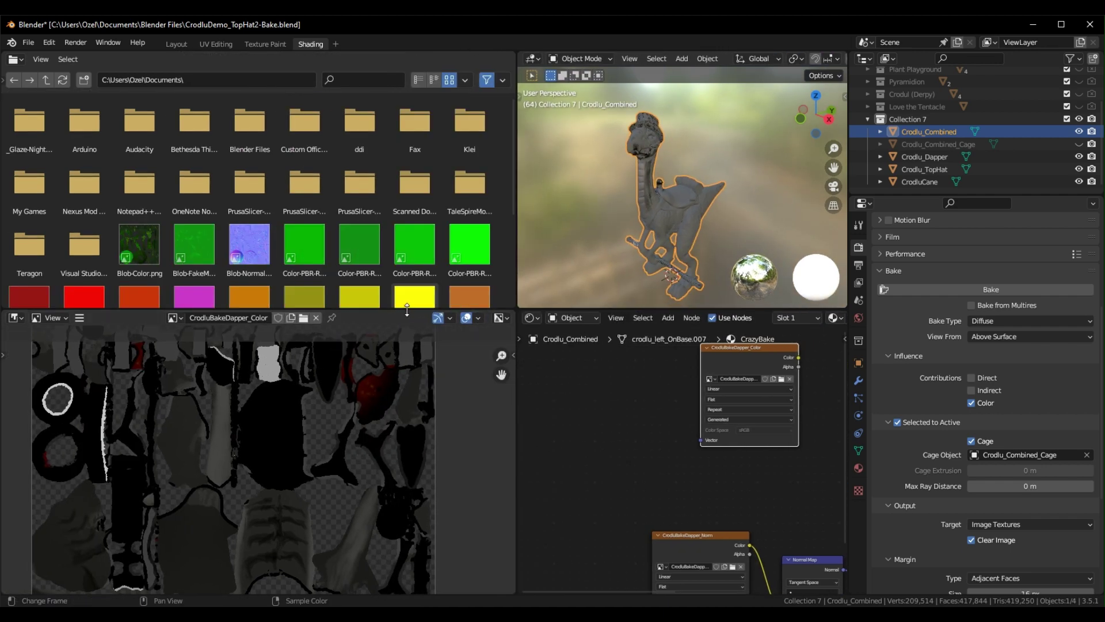
left_click_drag(414, 311, 412, 109)
middle_click_drag(397, 295, 398, 242)
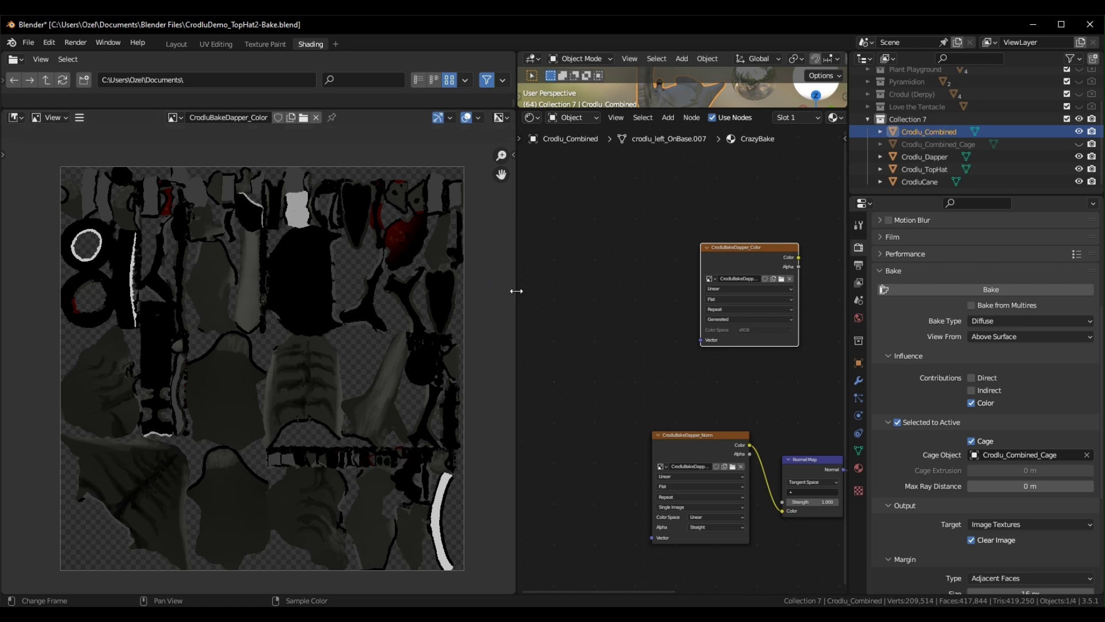
left_click_drag(517, 291, 437, 291)
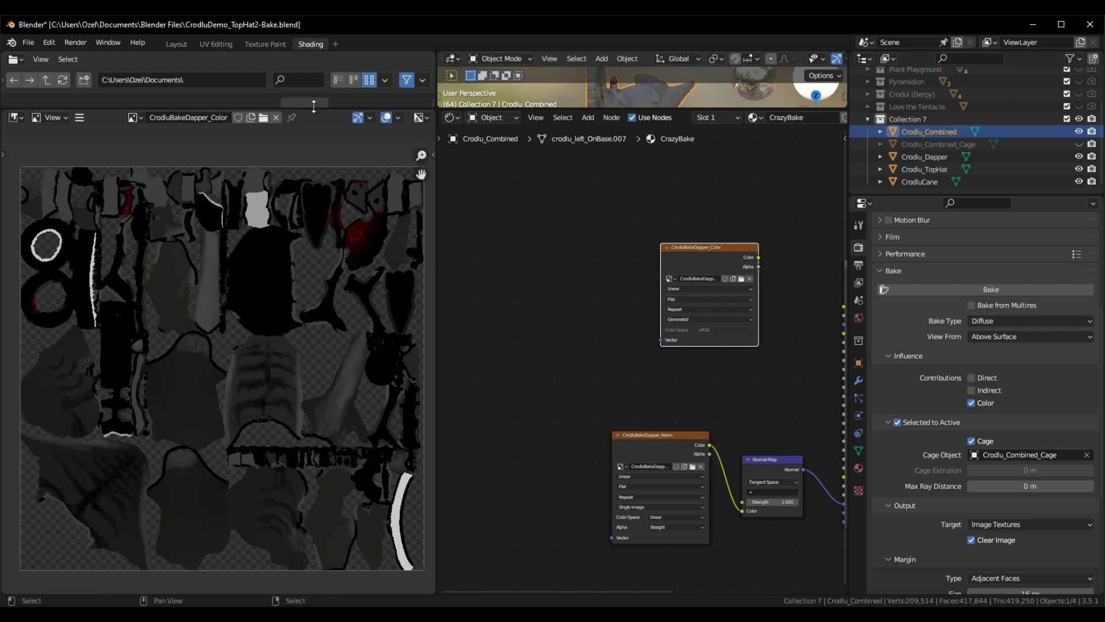
scroll(321, 105, "down", 2)
left_click(537, 183)
left_click_drag(554, 108, 581, 177)
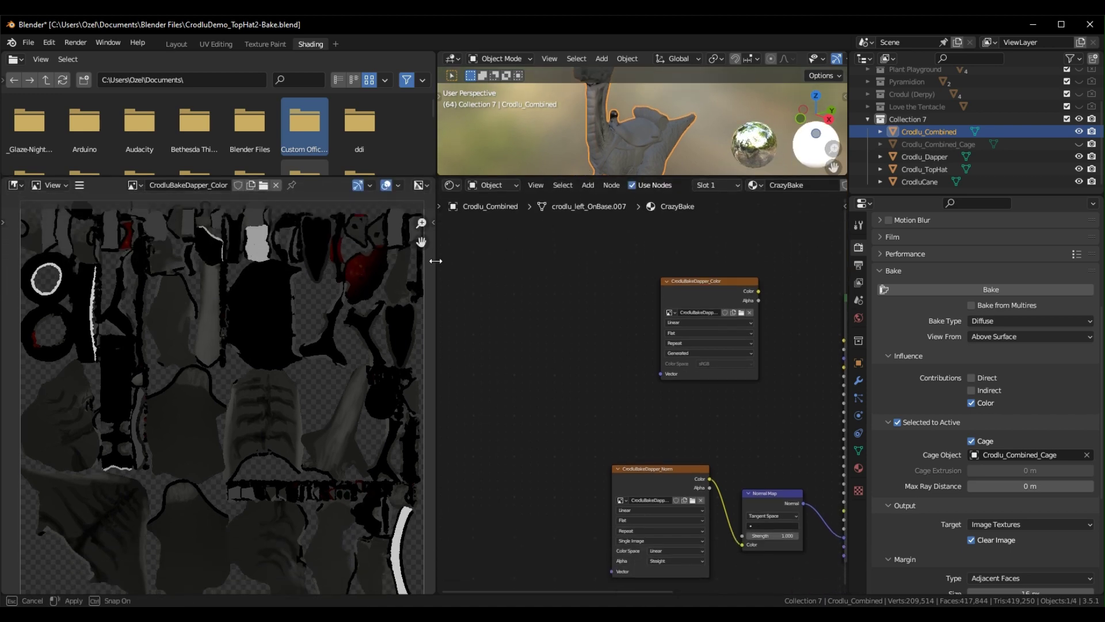
left_click_drag(435, 261, 426, 262)
On Crodlu_Dapper's material, cut the Metallic link into the Principled BSDF
left_click(928, 156)
scroll(598, 354, "down", 5)
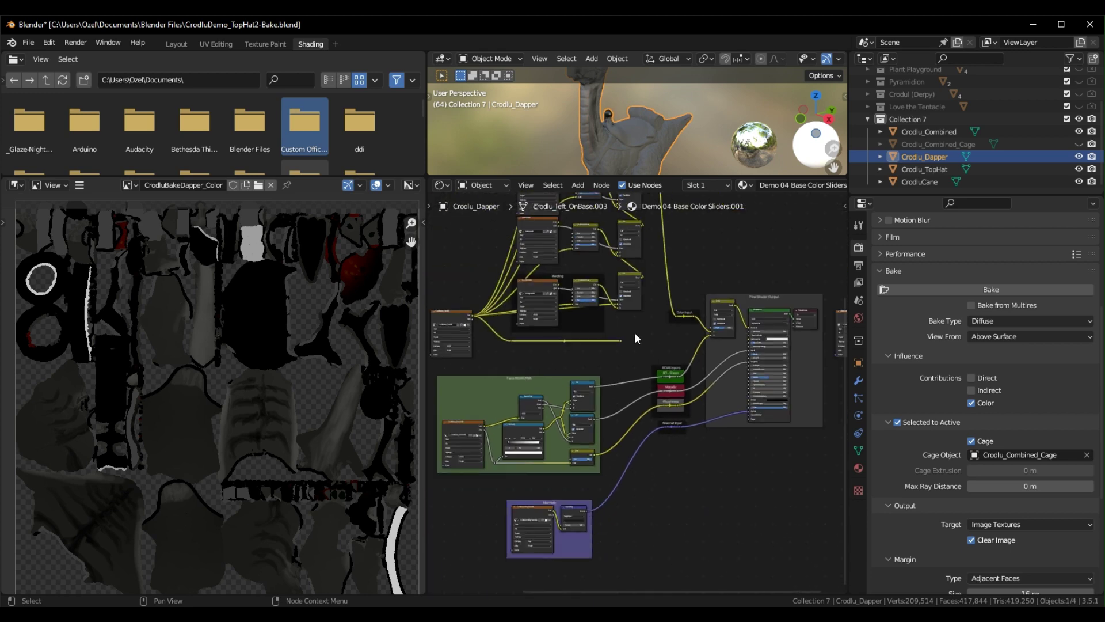
middle_click_drag(599, 354, 680, 351)
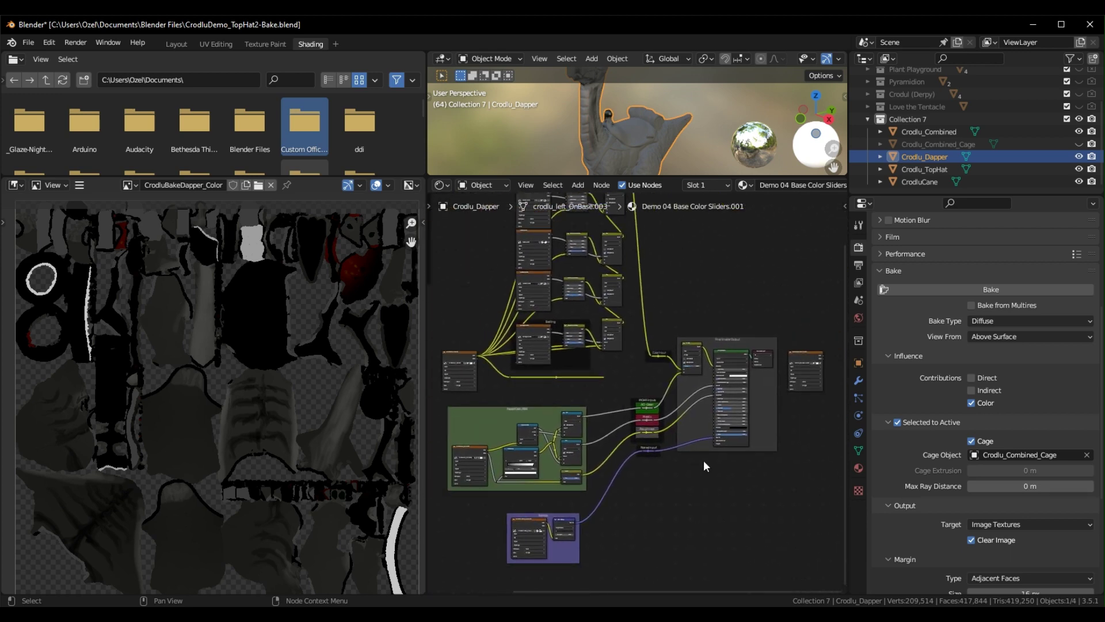
scroll(708, 461, "up", 5)
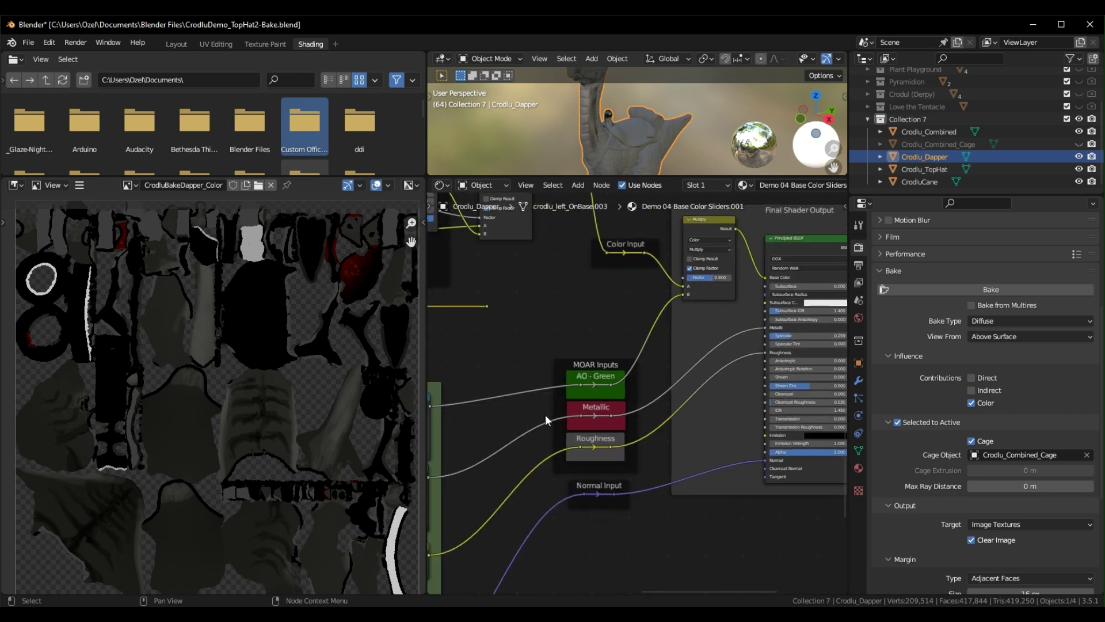
mouse_move(699, 360)
right_mouse_down("ctrl")
mouse_move(659, 383)
mouse_move(670, 406)
right_mouse_up("ctrl")
middle_click_drag(746, 349, 609, 385)
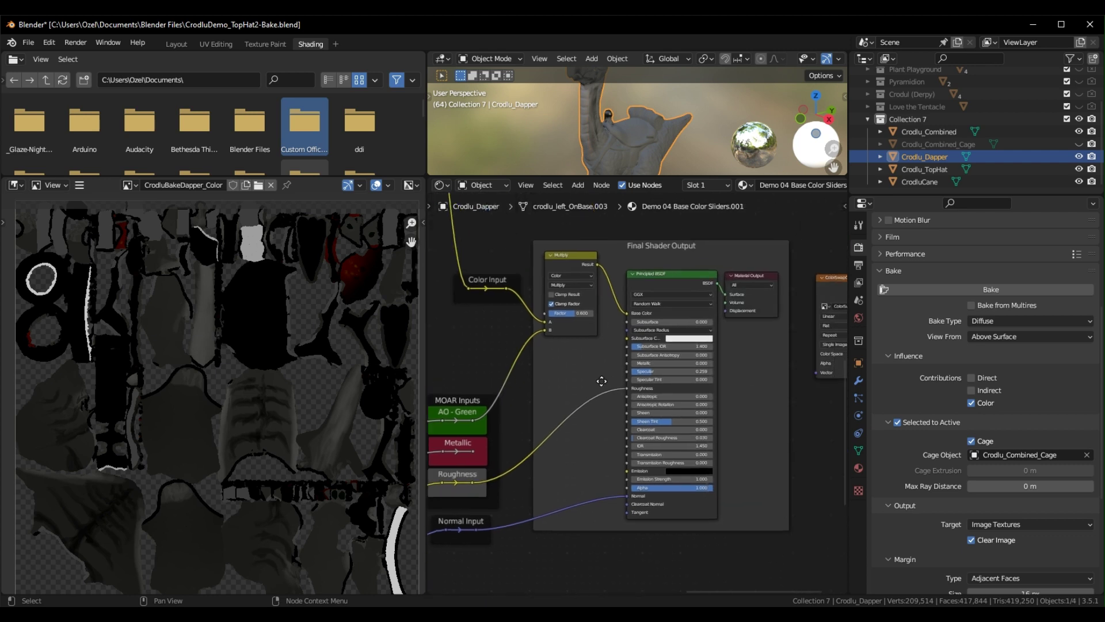
mouse_move(642, 364)
left_mouse_down()
mouse_move(708, 364)
mouse_move(677, 358)
left_mouse_up()
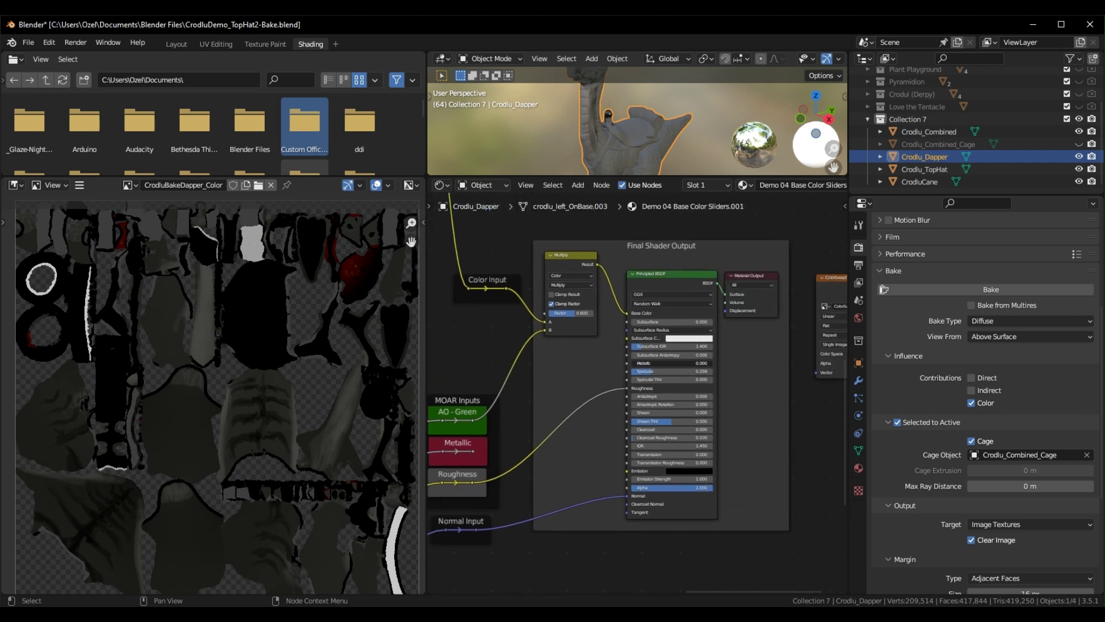
Check the Hat material, then select CrodluBakeDapper_Color in Crodlu_Combined's CrazyBake material
left_click(926, 169)
key("Home")
scroll(627, 331, "up", 4)
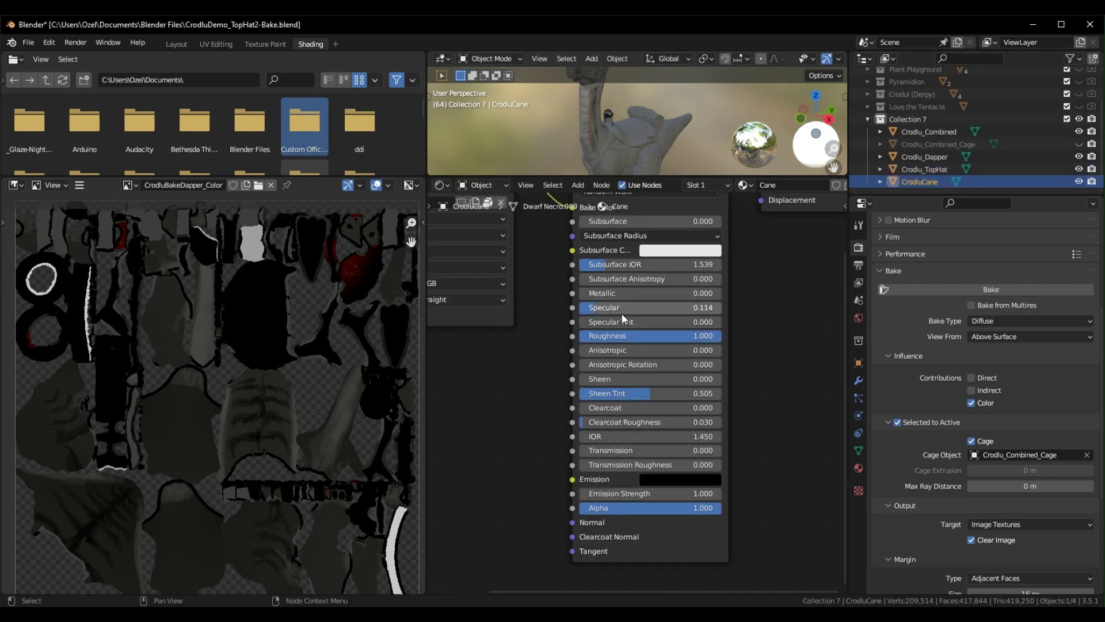
left_click(924, 130)
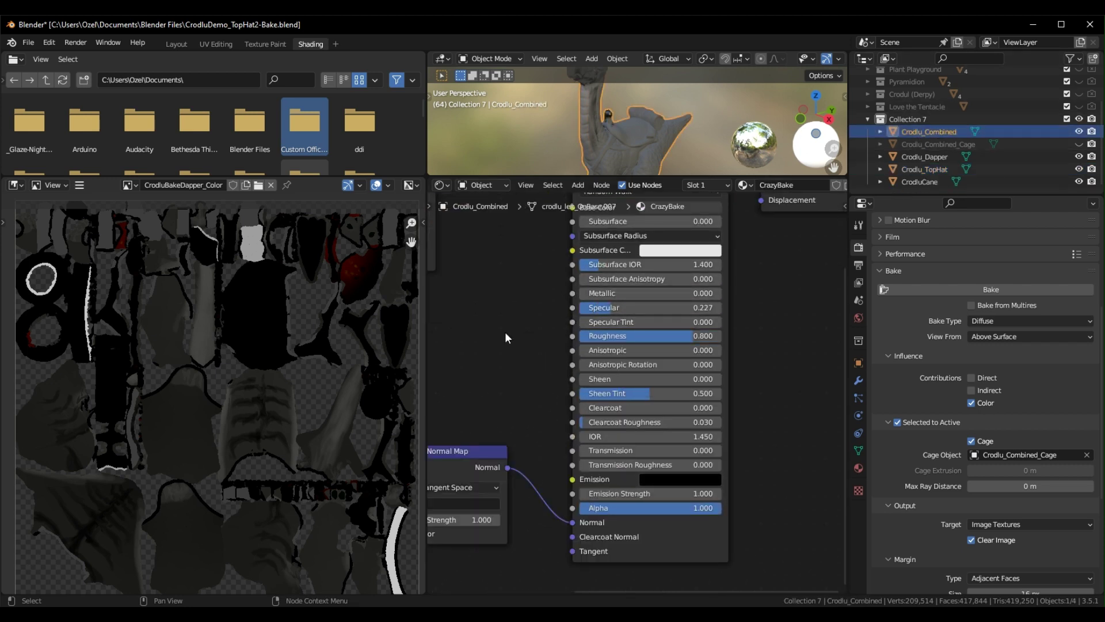
scroll(505, 331, "down", 3)
middle_click_drag(505, 242, 579, 309)
left_click(565, 298)
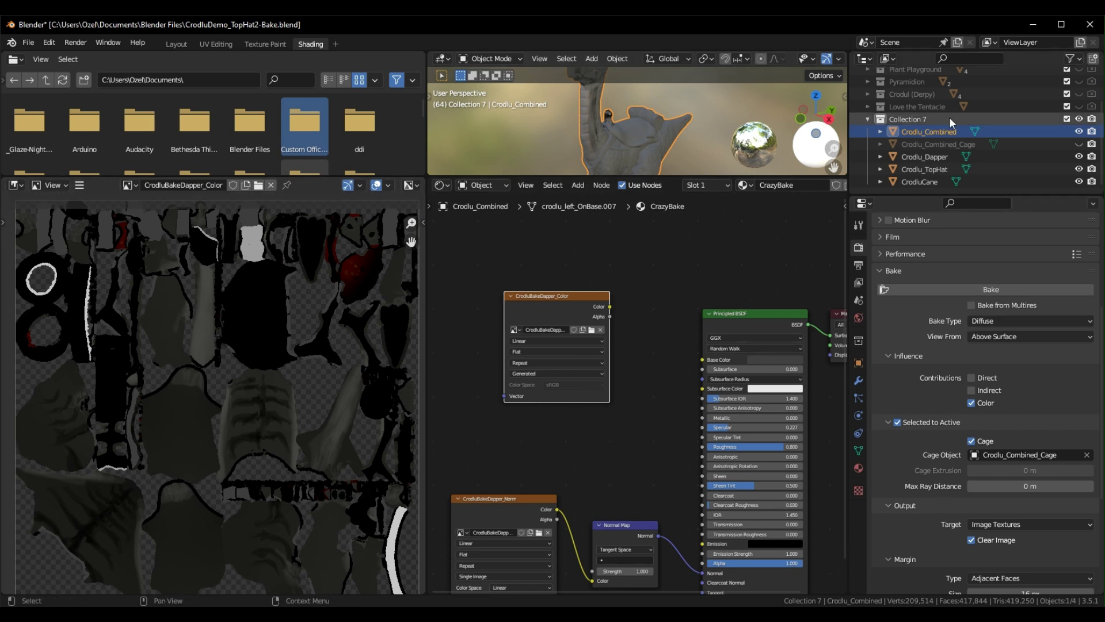
Select all the Crodlu parts and bake the CrodluBakeDapper_Color map
left_click(930, 181, "shift")
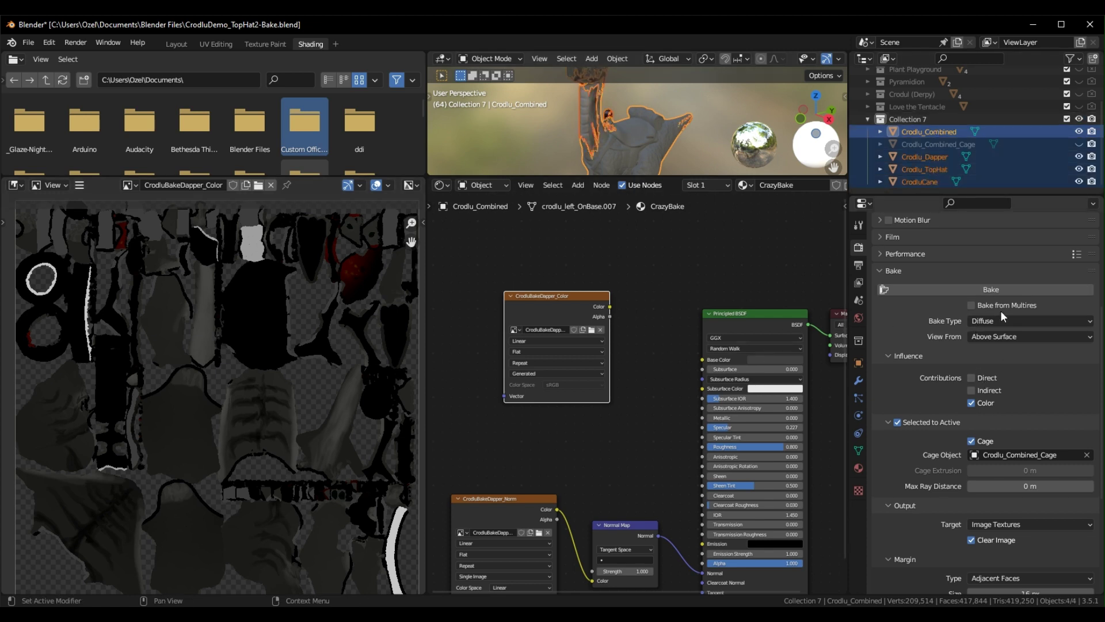
left_click(1003, 287)
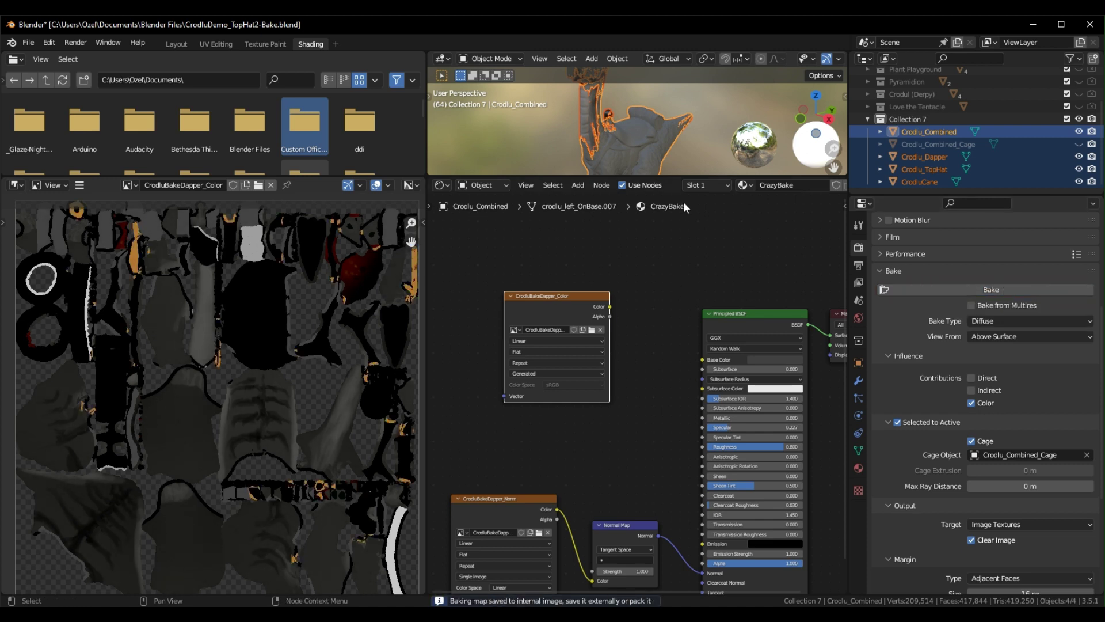
scroll(188, 318, "up", 3)
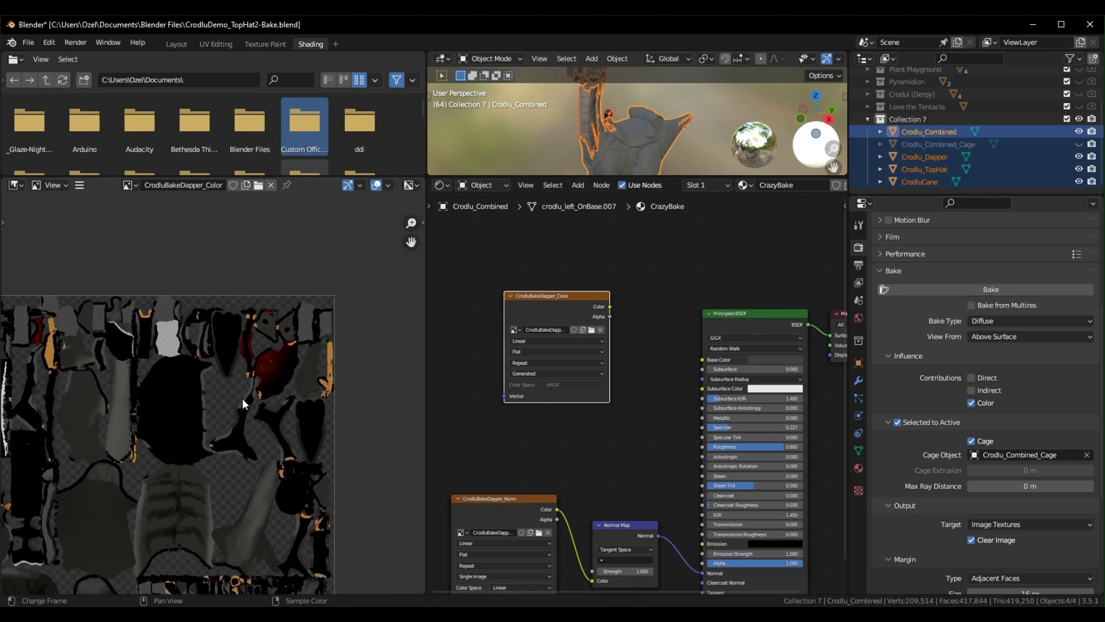
middle_click_drag(243, 398, 301, 321)
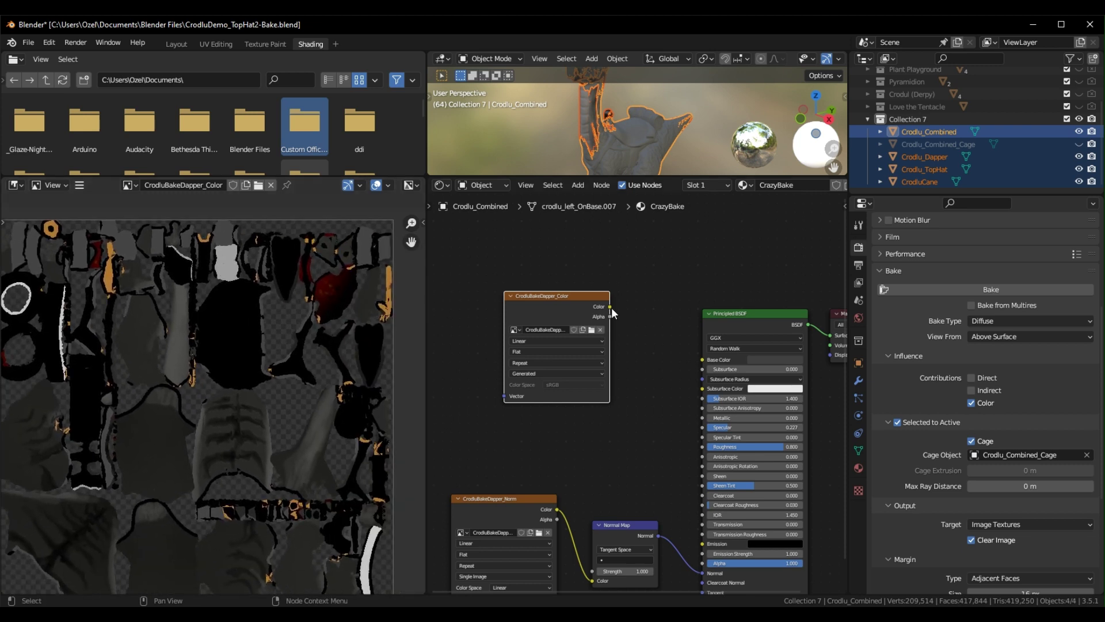
Connect the baked colour to Base Color and lower Roughness to 0.427
left_click_drag(610, 306, 703, 360)
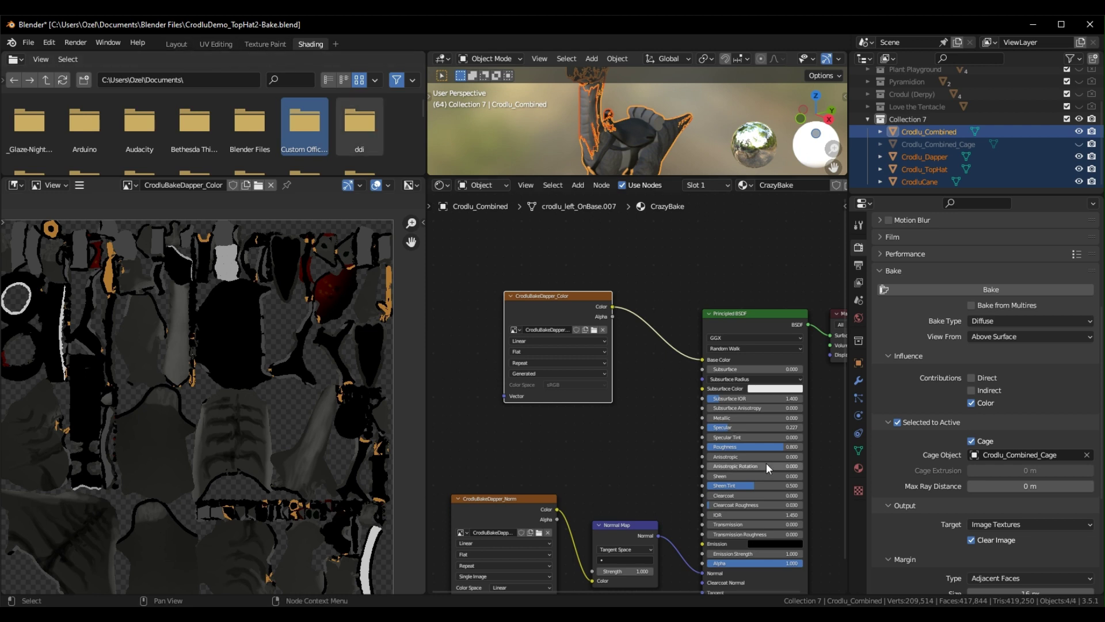
left_click_drag(782, 447, 757, 447)
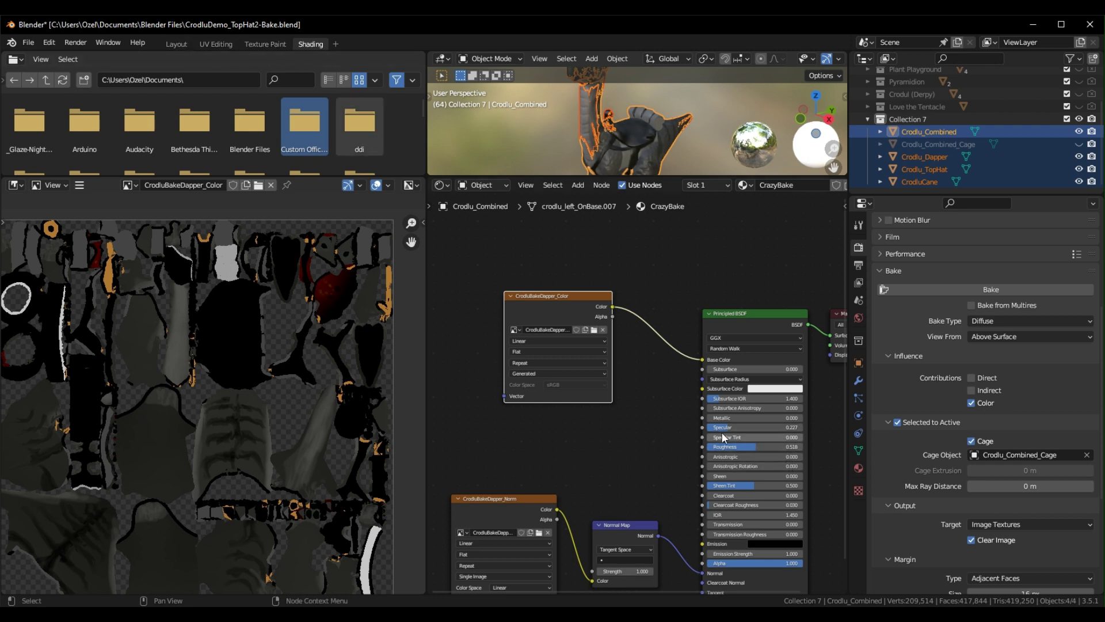
left_click_drag(756, 446, 747, 446)
In Layout, move Crodlu_Combined along X to -36.993 m and compare it with the original
left_click(171, 44)
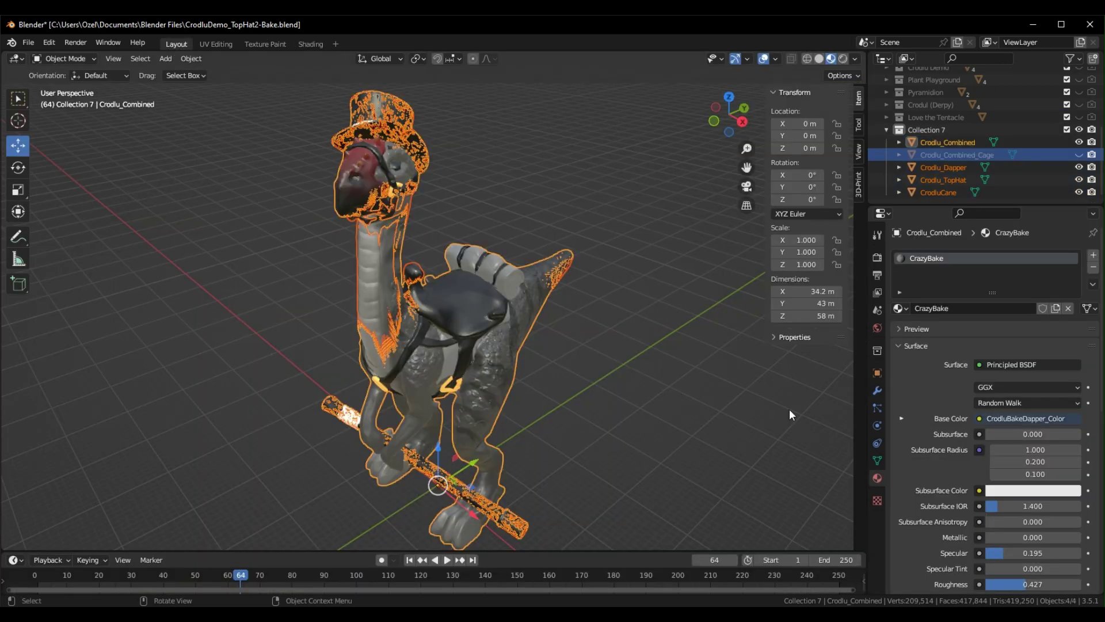
left_click(952, 145)
scroll(506, 440, "down", 2)
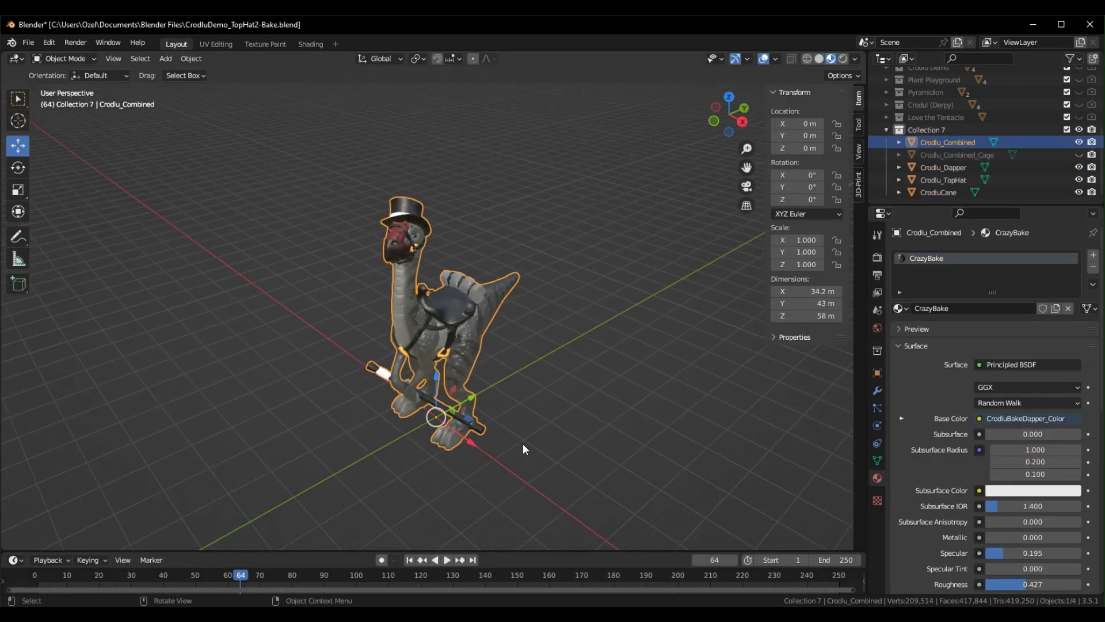
key("g")
key("x")
left_click(523, 380)
scroll(523, 380, "up", 5)
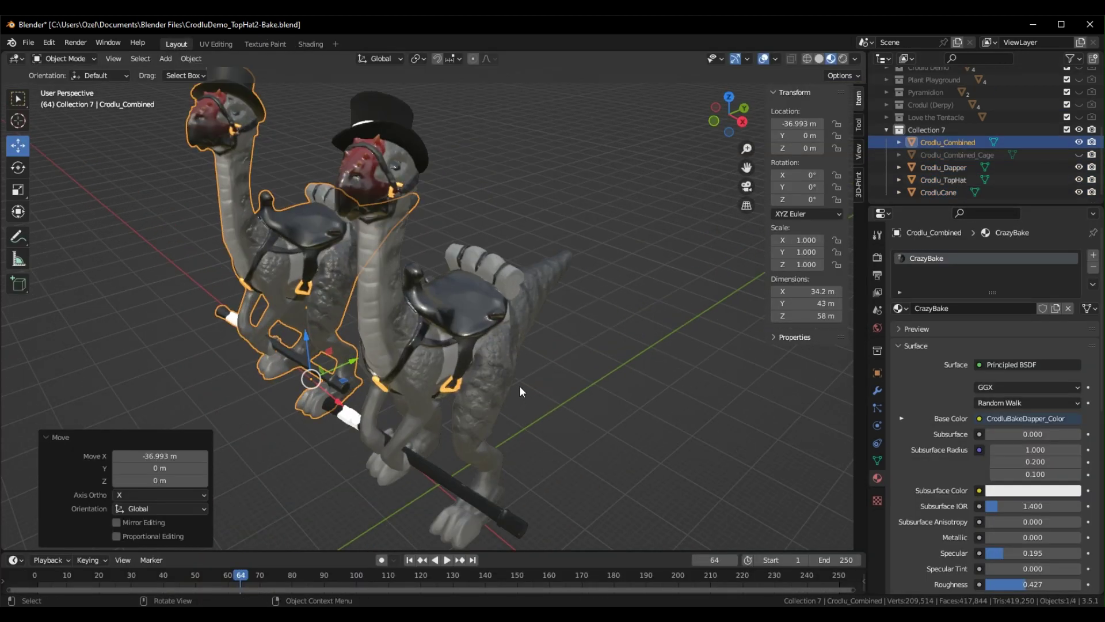
middle_click_drag(523, 379, 517, 309)
middle_click_drag(335, 320, 513, 369)
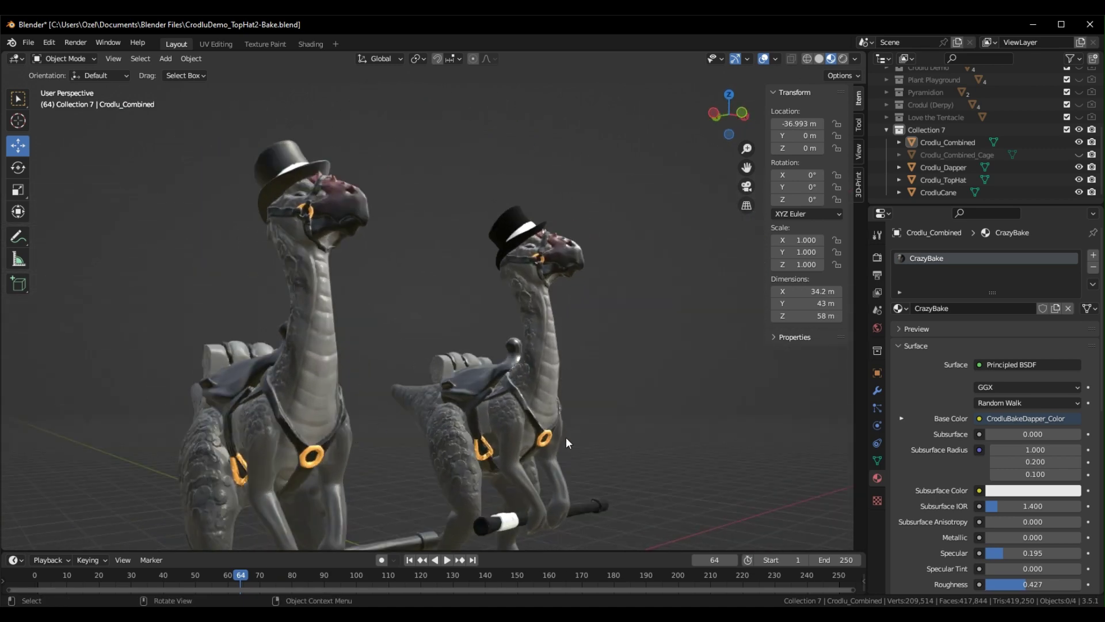
middle_click_drag(567, 430, 482, 423)
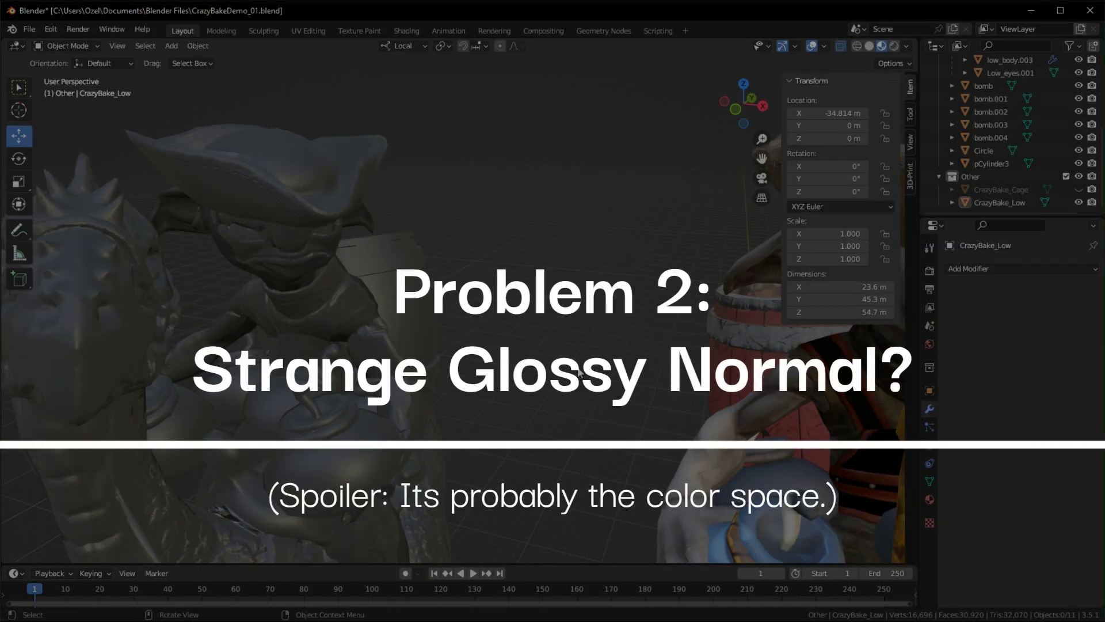
Orbit around the bird, pirate and barrel for a close look at the surface
middle_click_drag(579, 373, 594, 355)
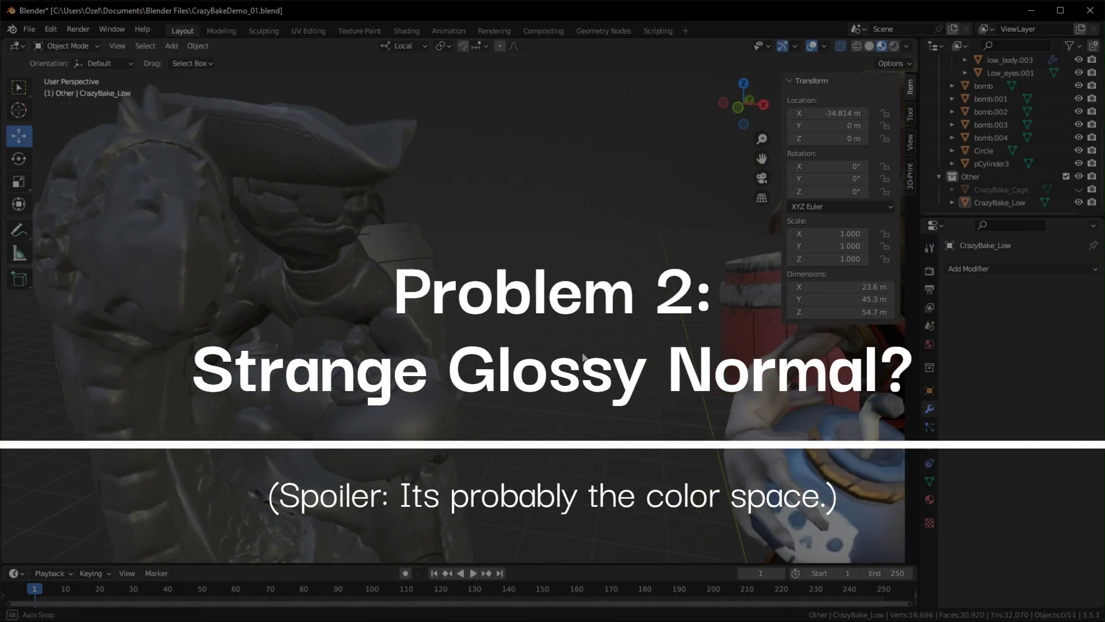
middle_click_drag(580, 356, 434, 503)
middle_click_drag(643, 412, 681, 400)
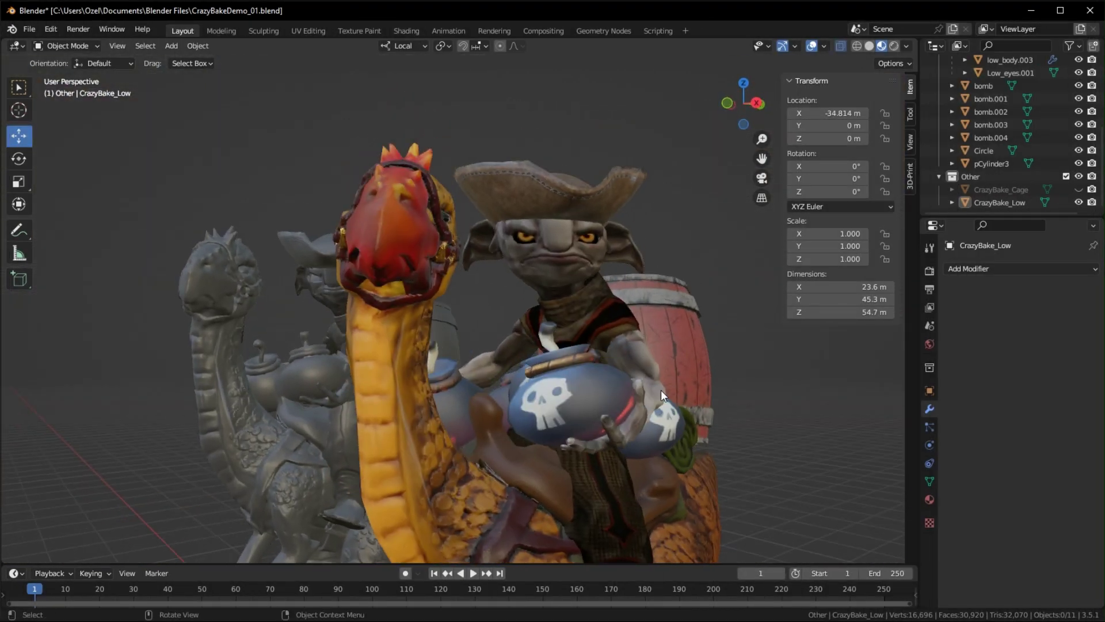
middle_click_drag(660, 440, 684, 377)
middle_click_drag(550, 384, 69, 323)
middle_click_drag(423, 223, 282, 343)
scroll(322, 344, "up", 1)
scroll(369, 345, "up", 1)
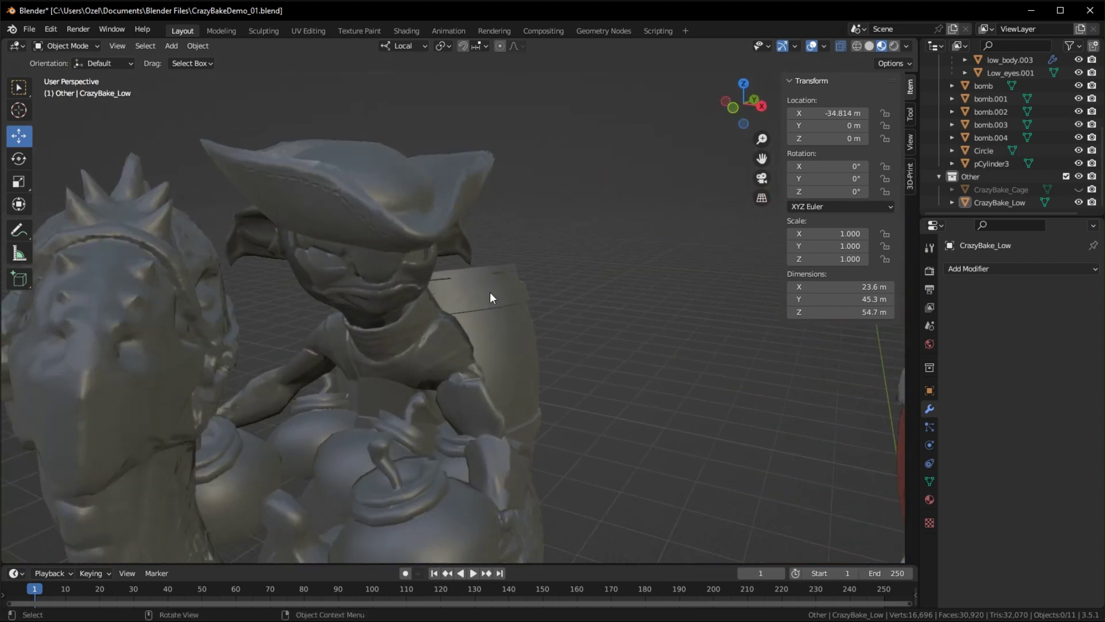
middle_click_drag(516, 188, 435, 202)
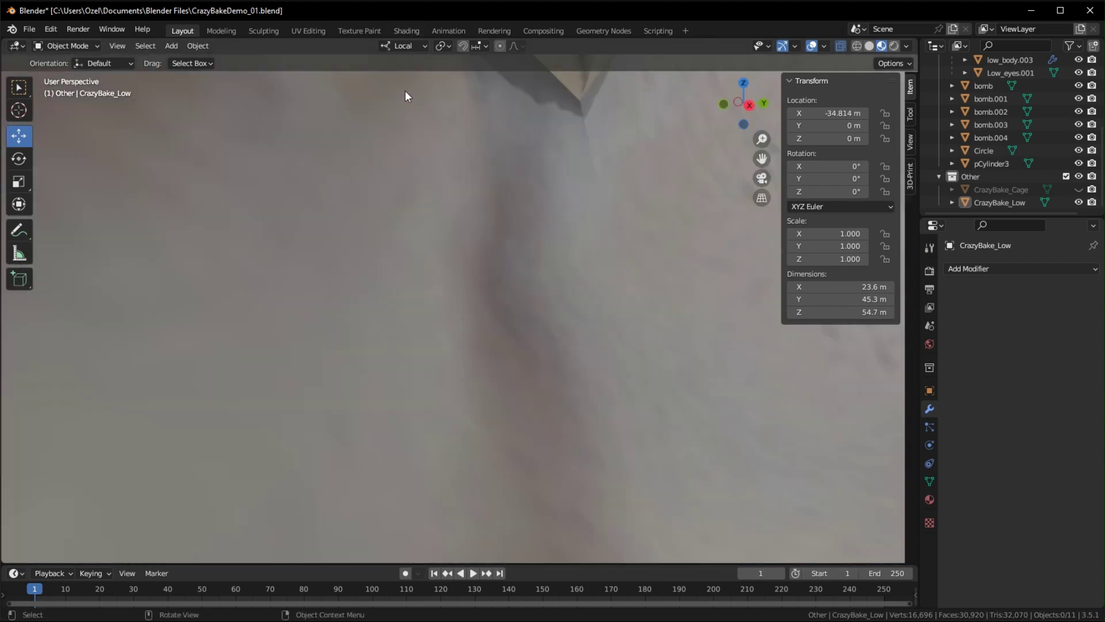
scroll(406, 110, "down", 3)
Set CrazyBake_Low's Location X to 0 m, then hide it to reveal the pirate
left_click(370, 188)
middle_click_drag(370, 187, 820, 113, "shift")
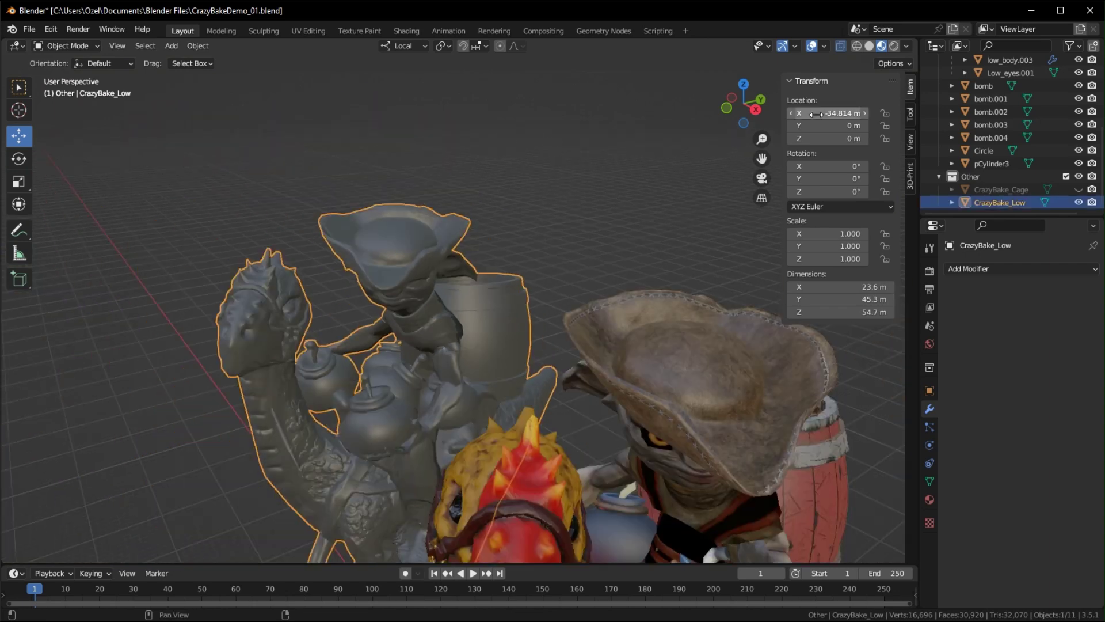
key("Return")
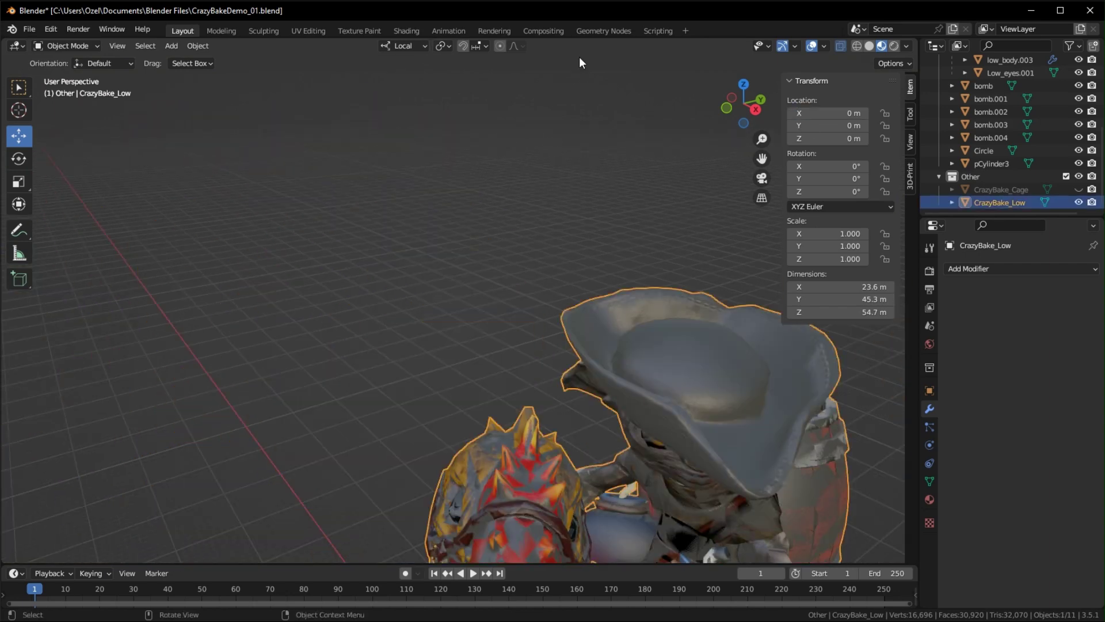
left_click(1078, 202)
scroll(459, 167, "up", 4)
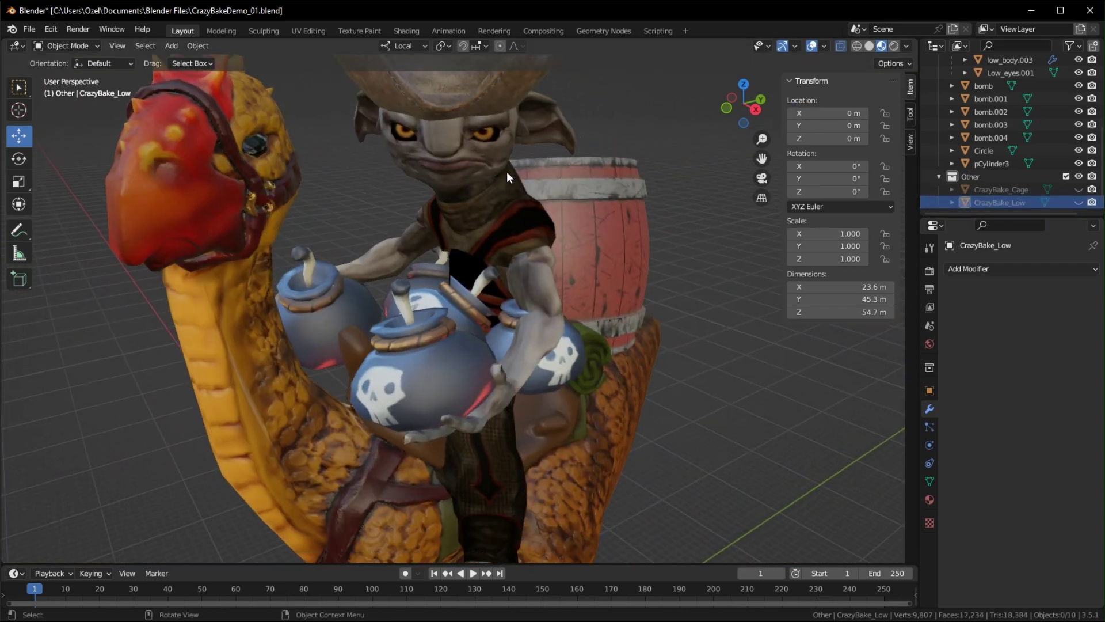
left_click(263, 31)
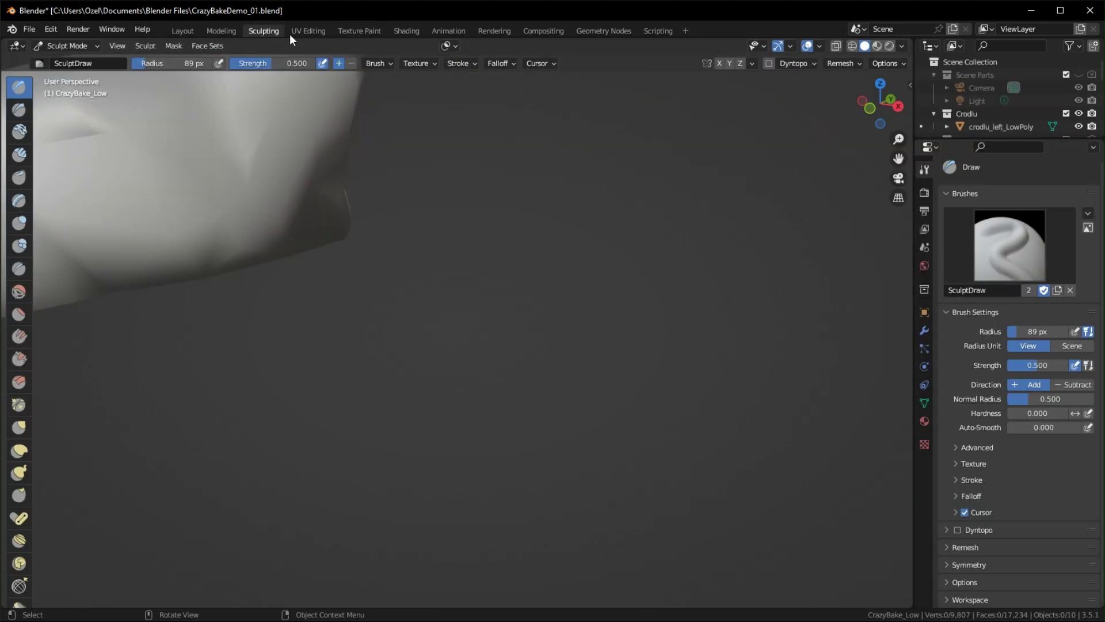
left_click(407, 31)
left_click(746, 143)
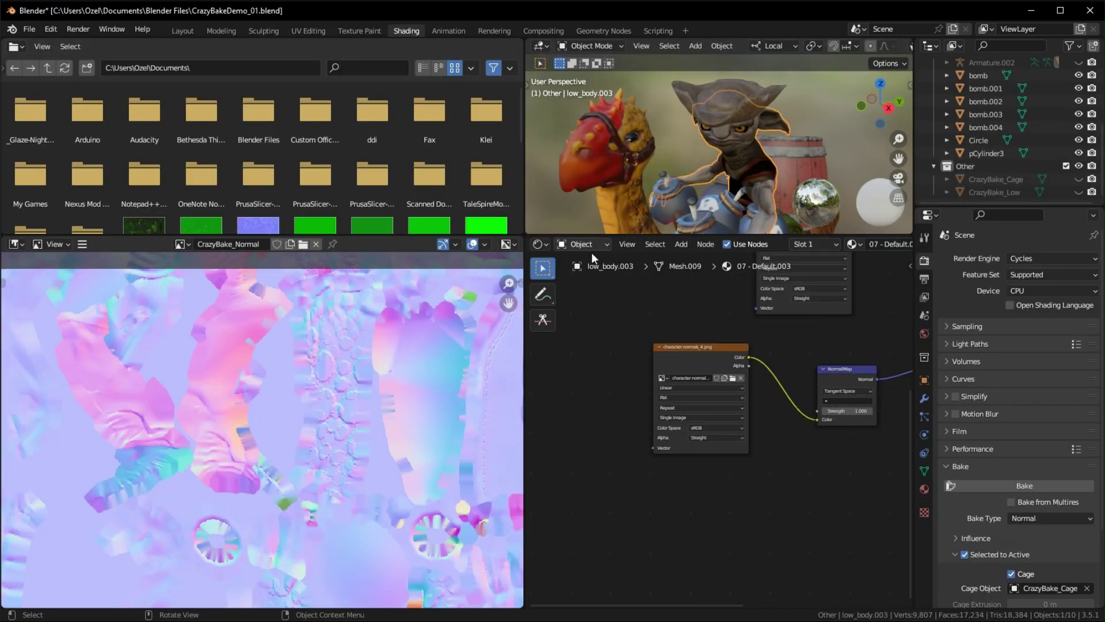
left_click_drag(522, 358, 227, 358)
middle_click_drag(754, 437, 712, 512)
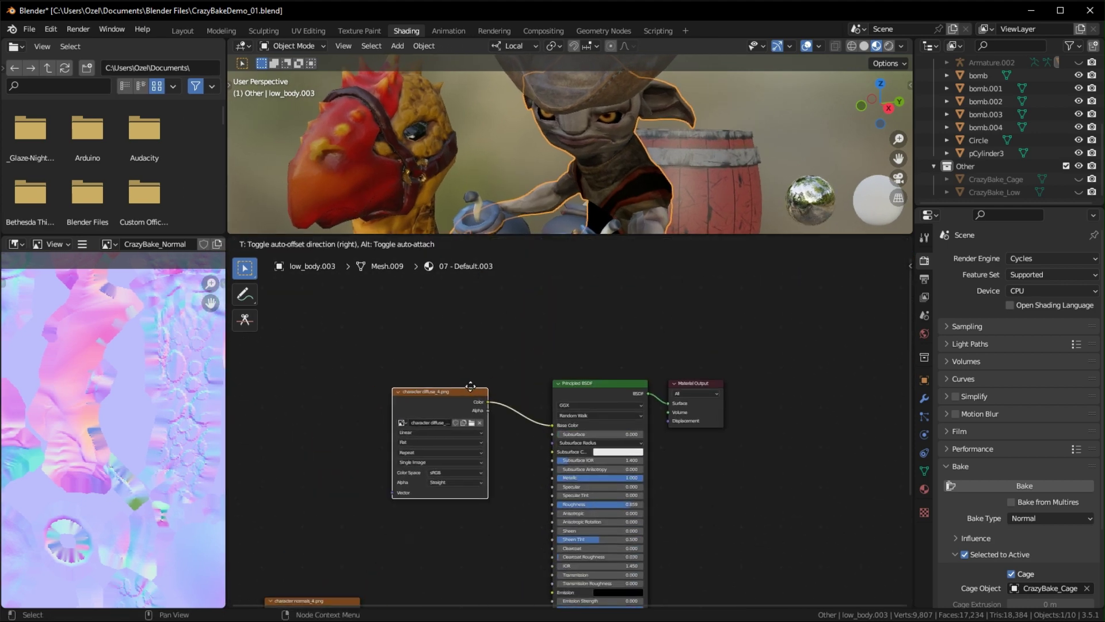
scroll(458, 429, "up", 2)
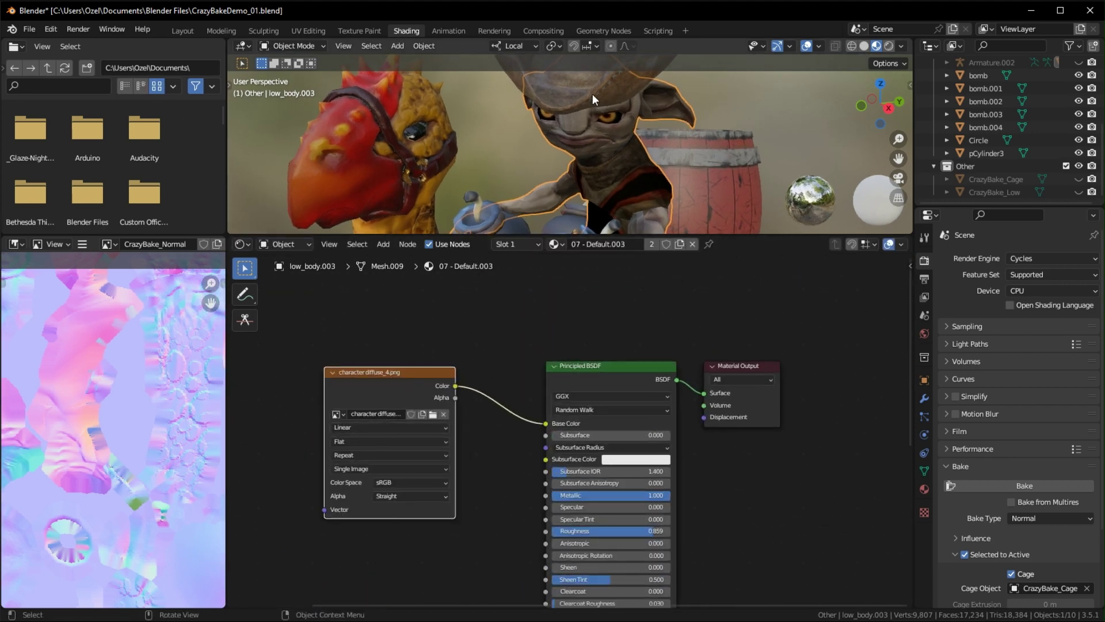
middle_click_drag(502, 543, 611, 298)
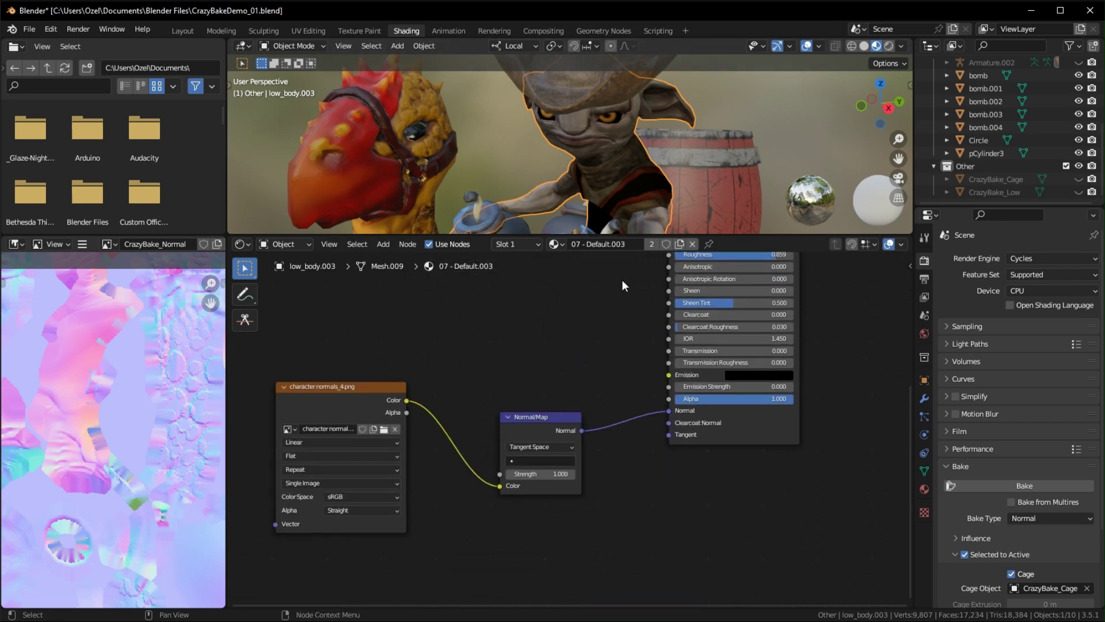
left_click_drag(526, 418, 552, 396)
left_click_drag(346, 385, 398, 360)
left_click_drag(574, 395, 567, 390)
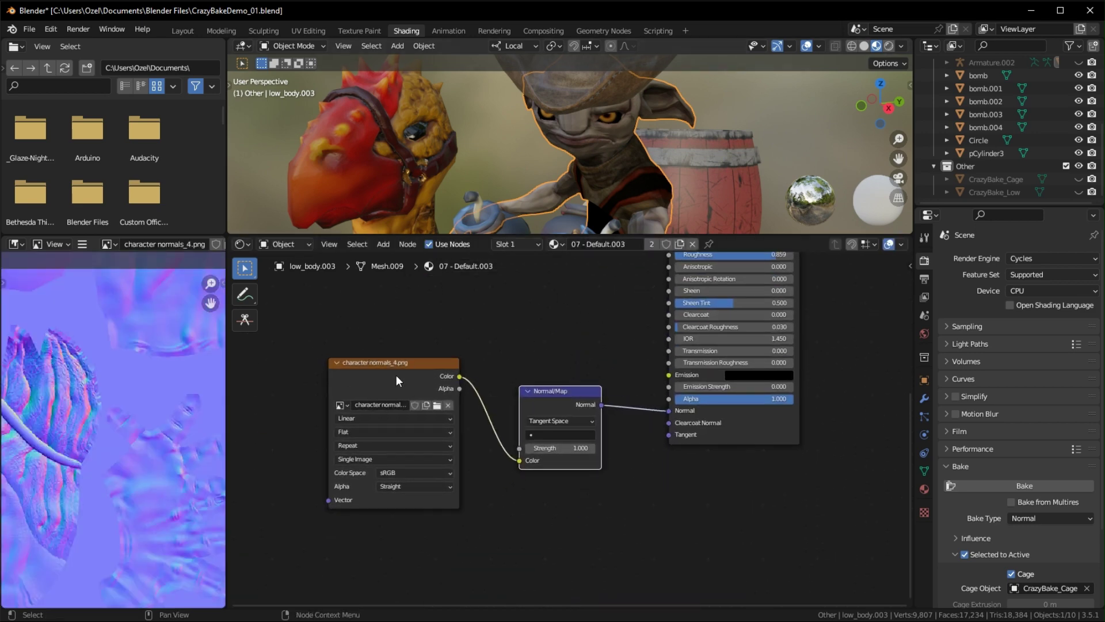
left_click_drag(379, 374, 383, 381)
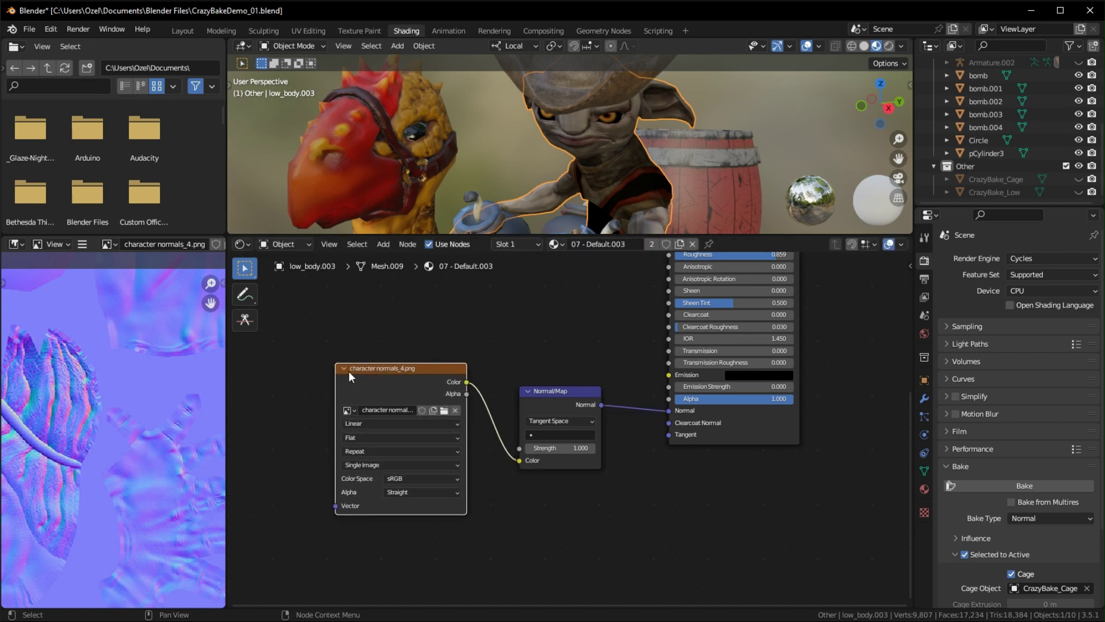
left_click_drag(228, 410, 346, 410)
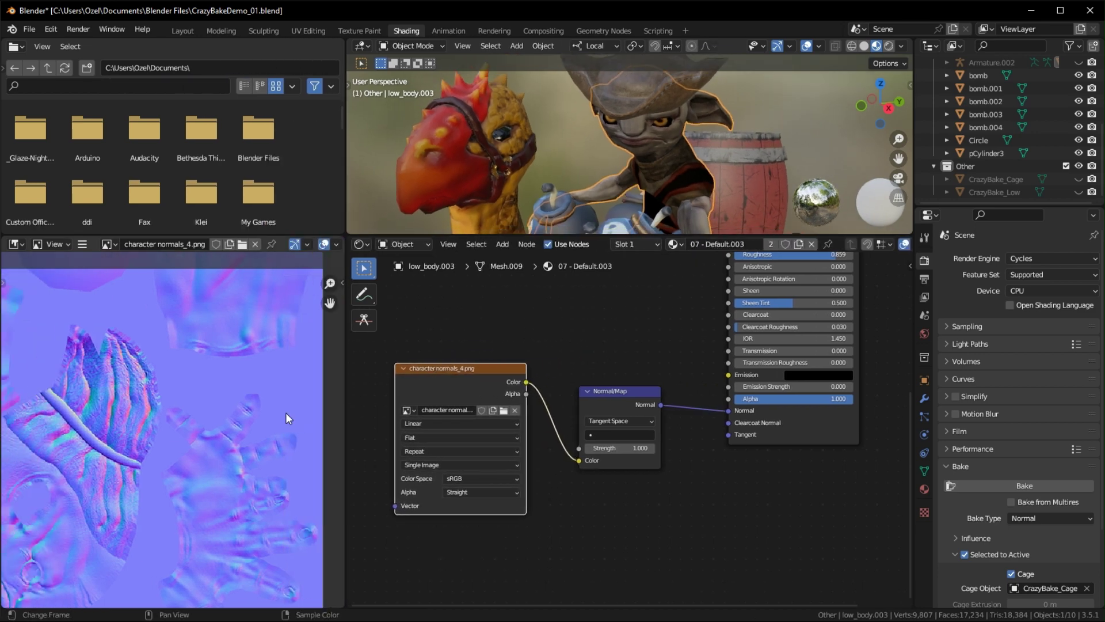
scroll(216, 409, "down", 6)
scroll(173, 435, "up", 3)
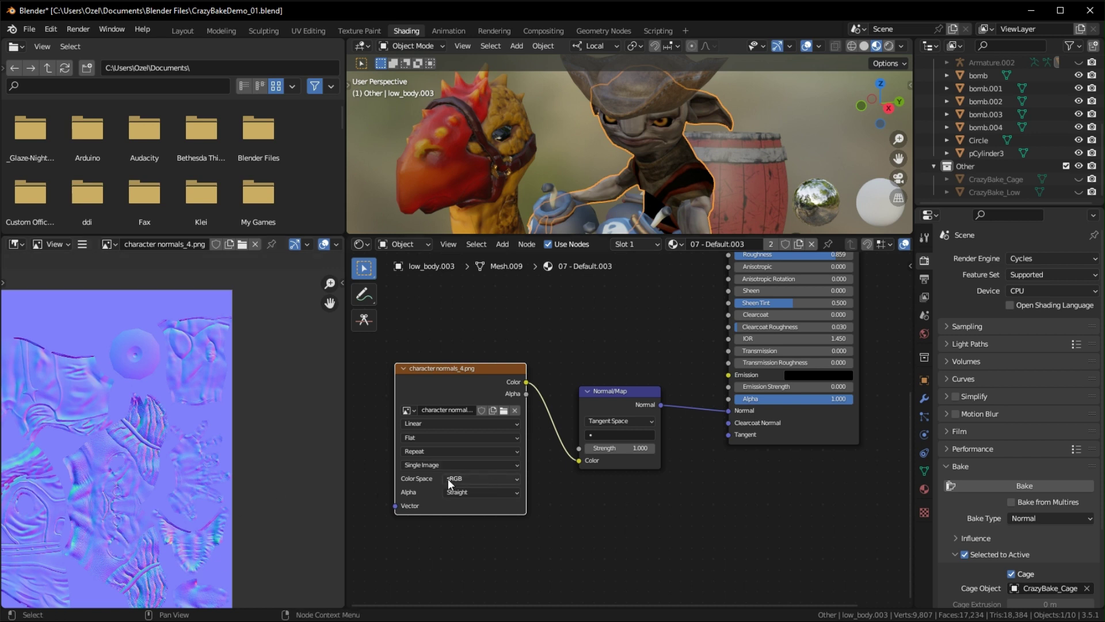
key("Home")
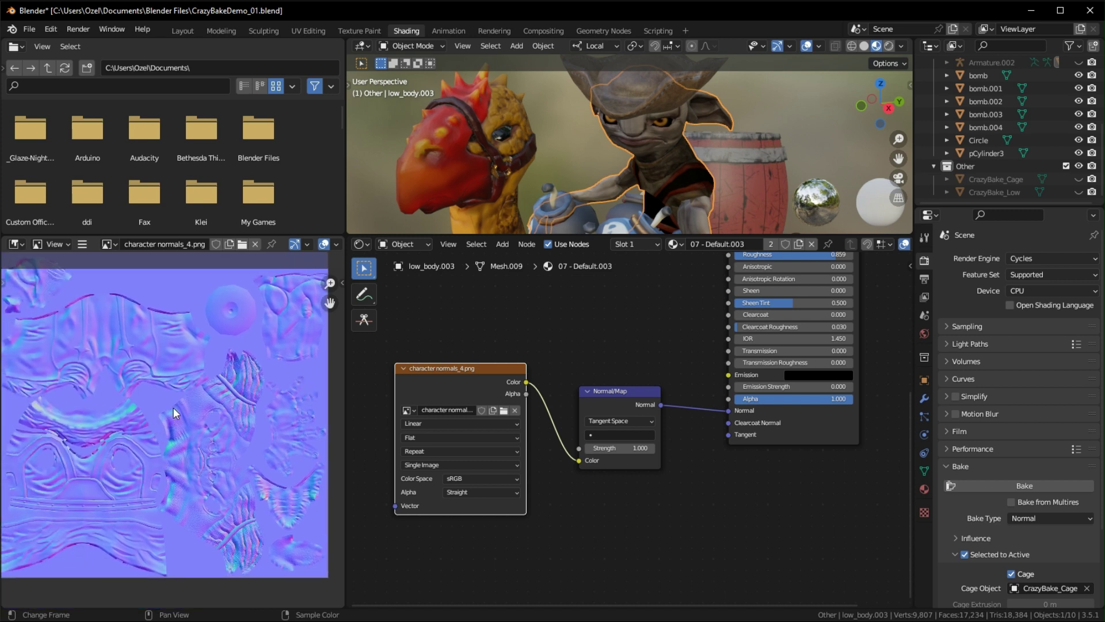
scroll(176, 434, "up", 1)
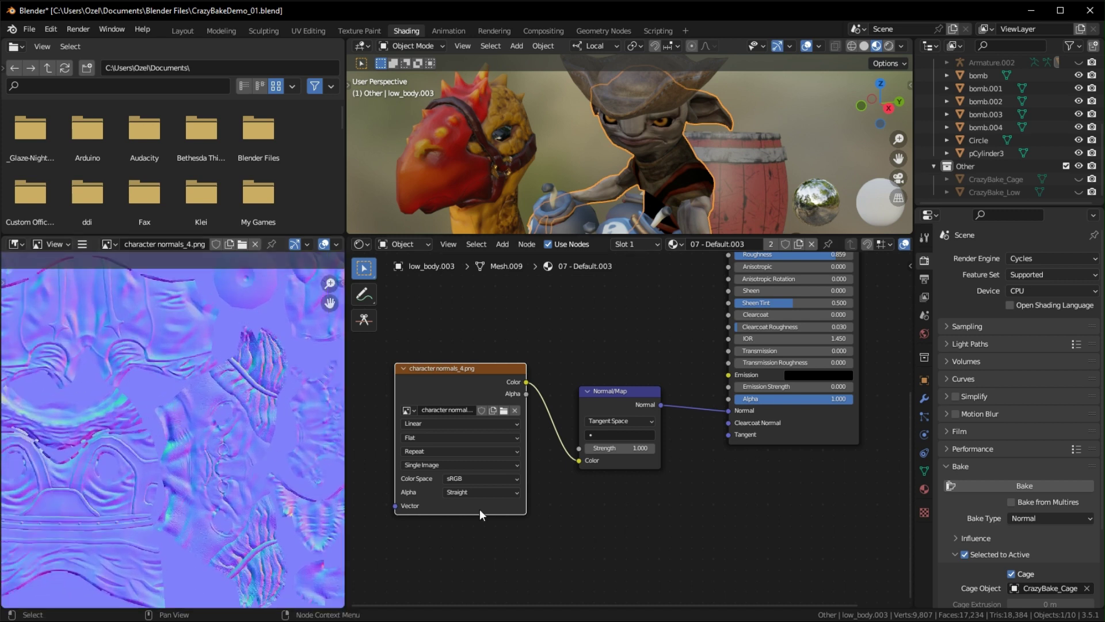
left_click(504, 482)
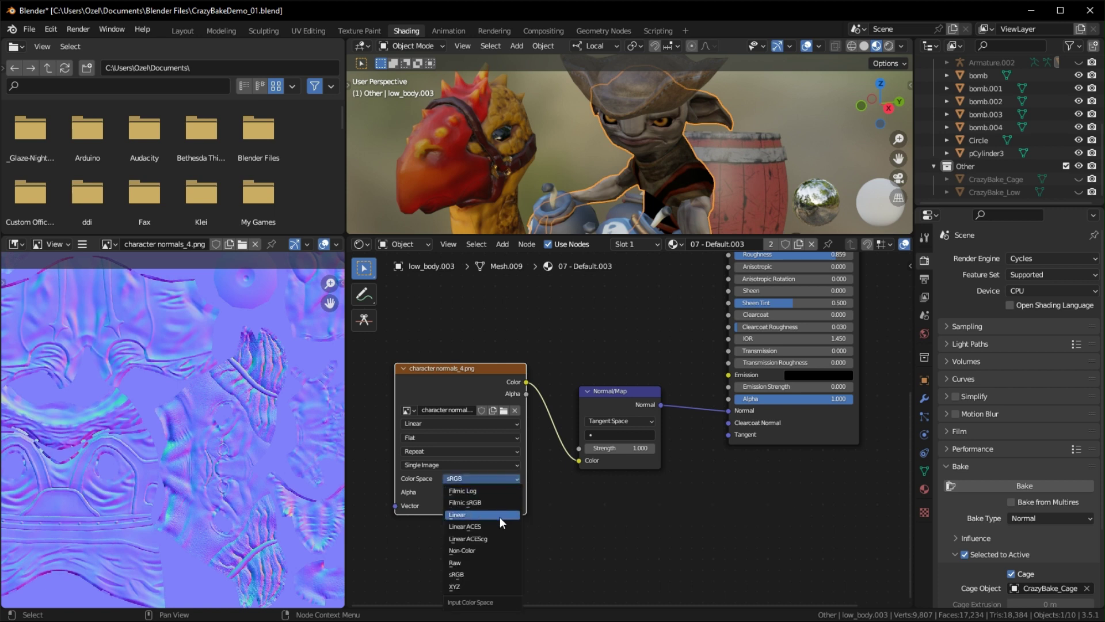
left_click(613, 496)
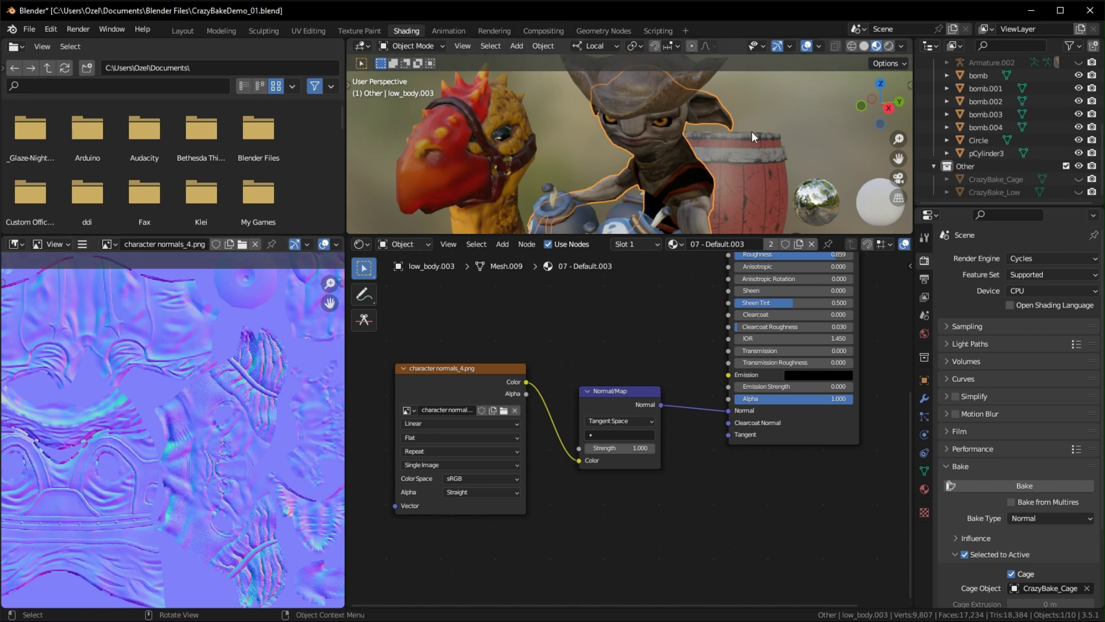
middle_click_drag(752, 131, 575, 144)
Disconnect the diffuse texture from Base Color to compare, then reconnect it
scroll(654, 322, "up", 5, "shift")
scroll(676, 327, "up", 3, "shift")
scroll(678, 271, "down", 1, "ctrl")
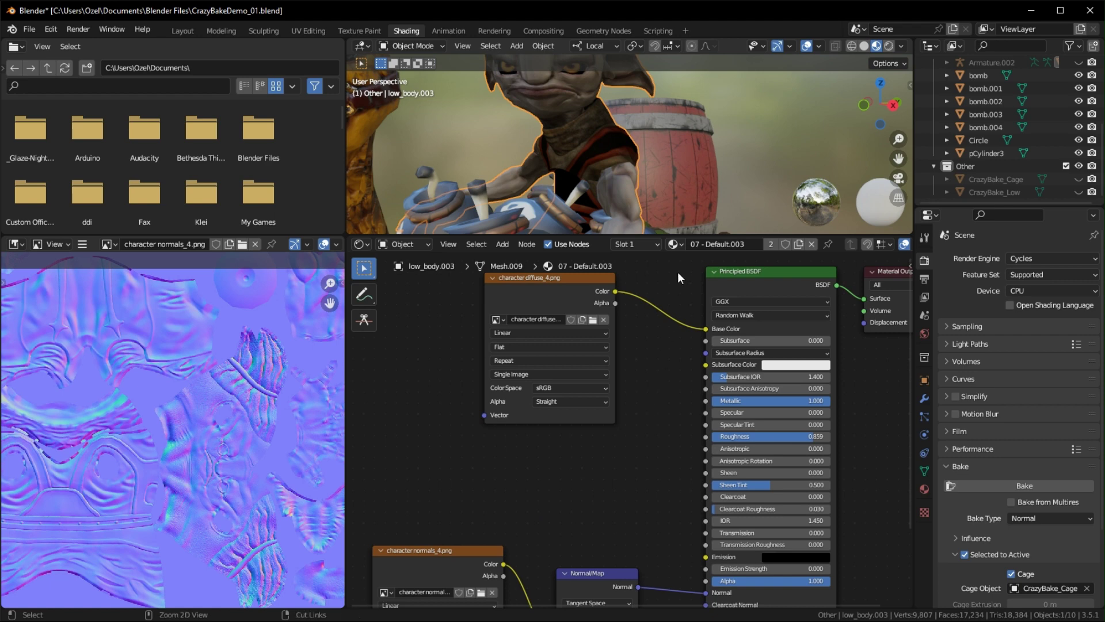
right_click_drag(676, 292, 662, 364, "ctrl")
middle_click_drag(633, 157, 703, 180)
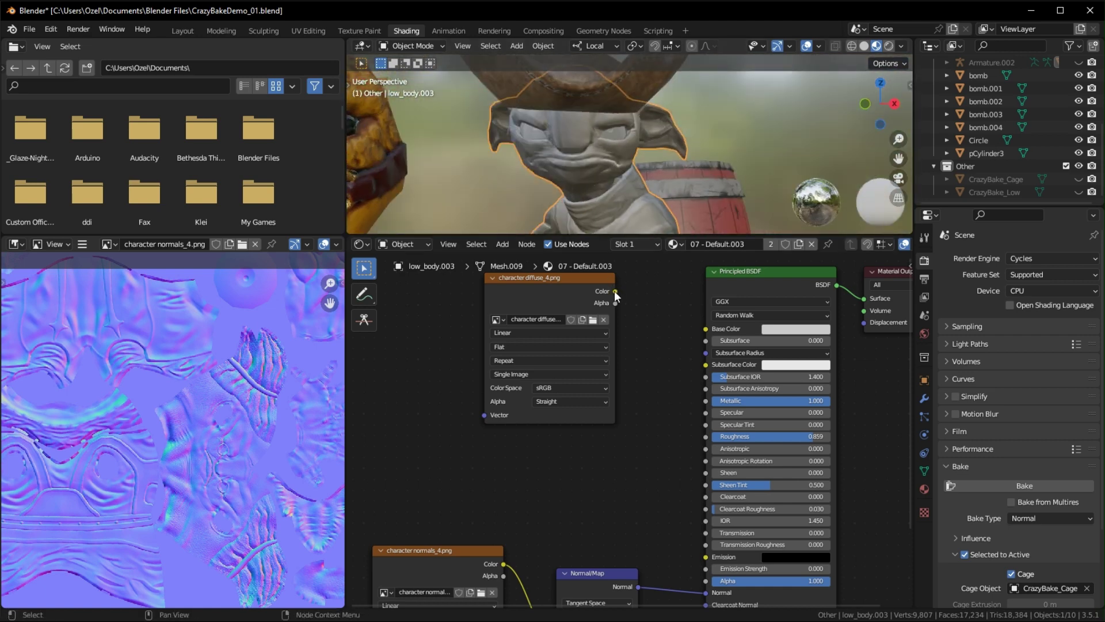
left_click_drag(615, 292, 706, 329)
Switch the character normals_4.png texture's Color Space from sRGB to Linear and review the models
left_click(447, 557)
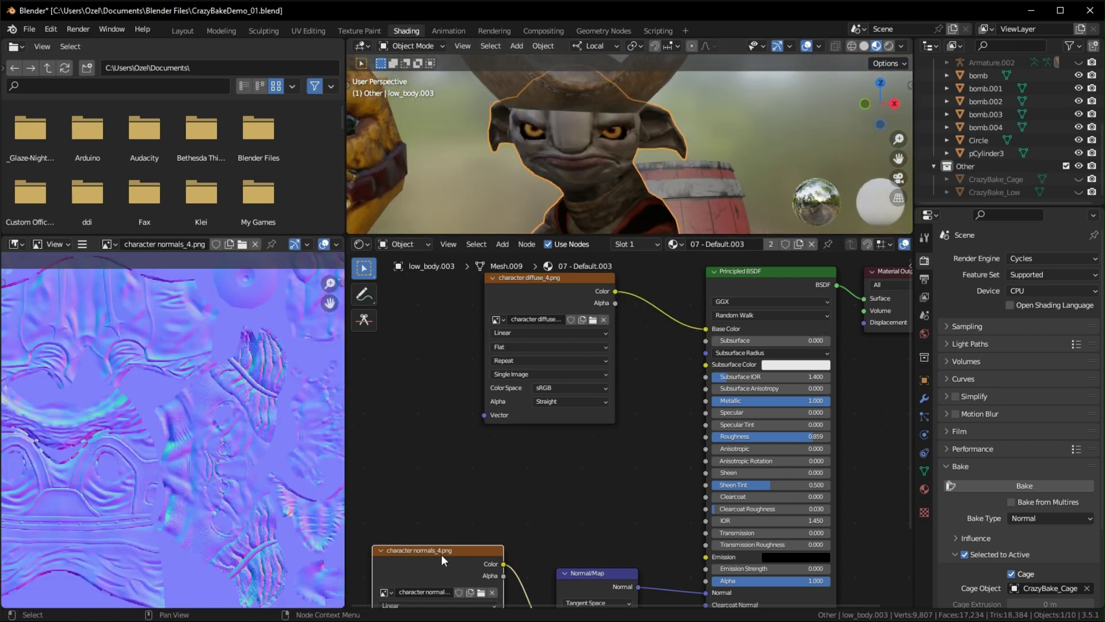
middle_click_drag(671, 494, 665, 274)
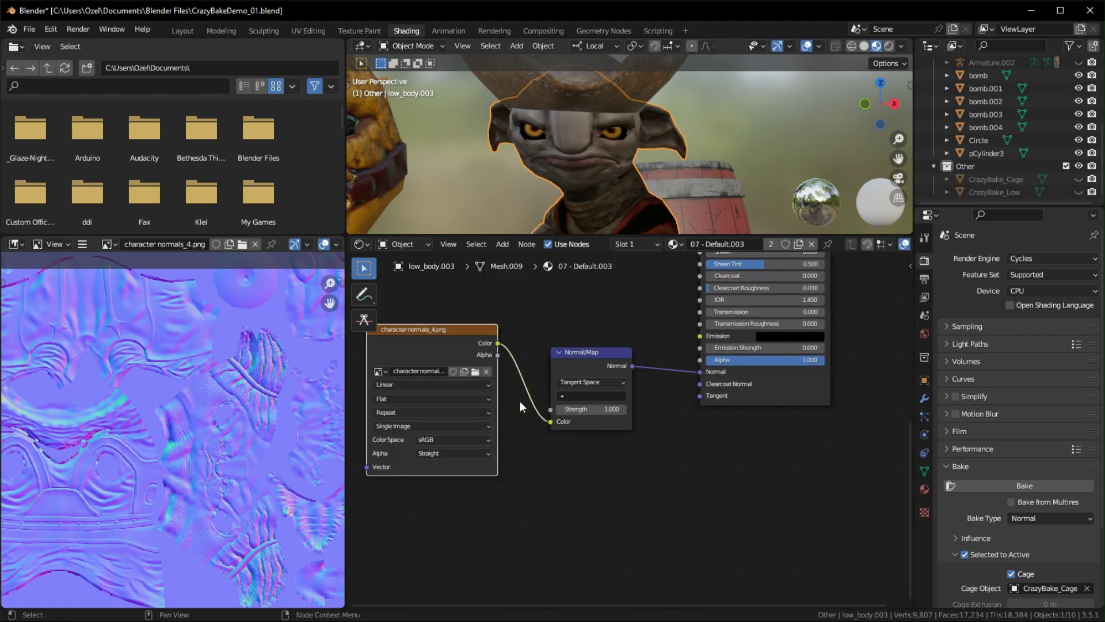
left_click(468, 438)
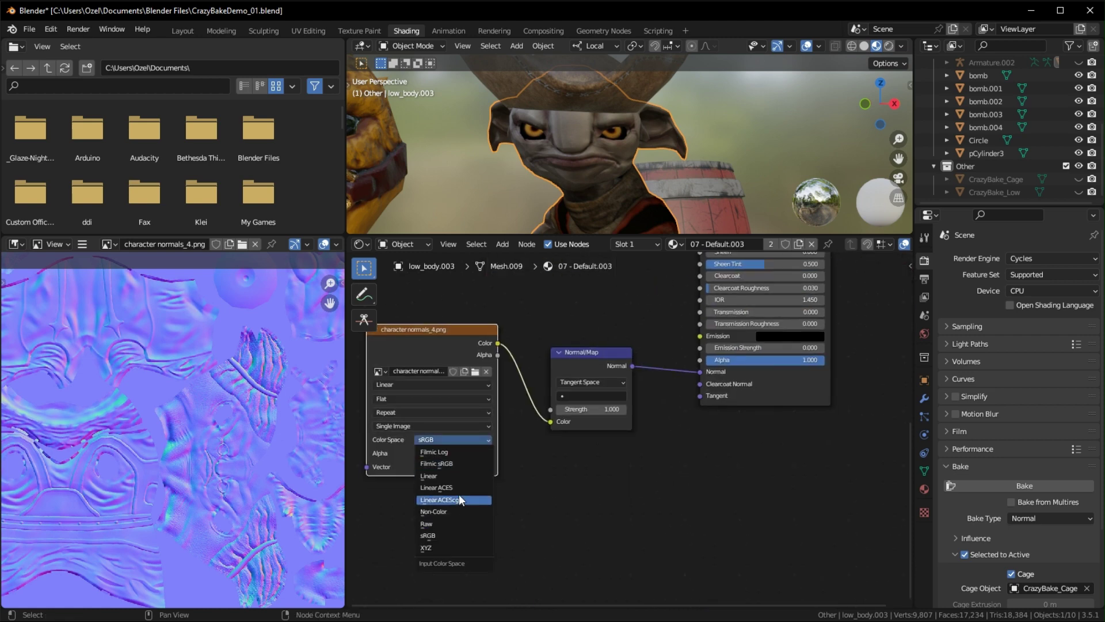
left_click(455, 476)
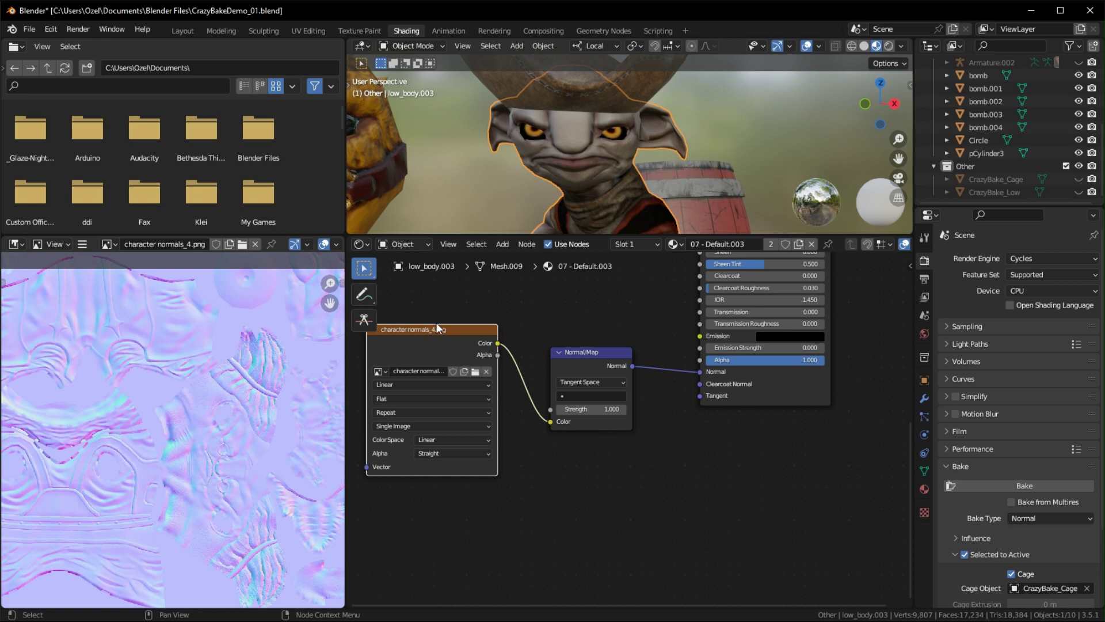
middle_click_drag(564, 190, 615, 146)
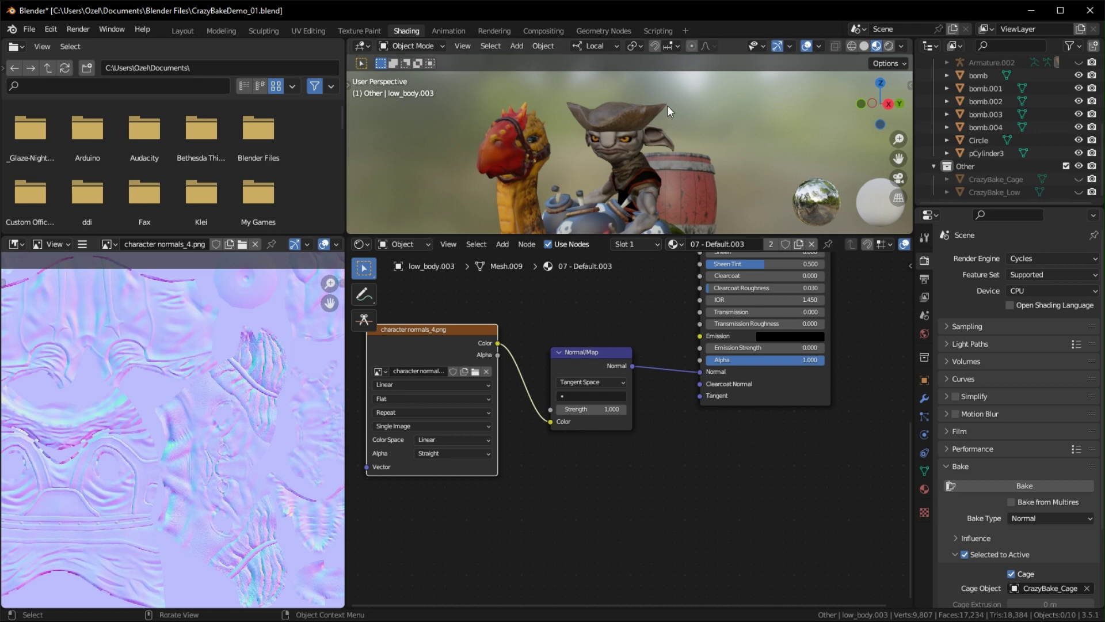
mouse_move(667, 112)
middle_mouse_down()
mouse_move(680, 150)
mouse_move(676, 119)
middle_mouse_up()
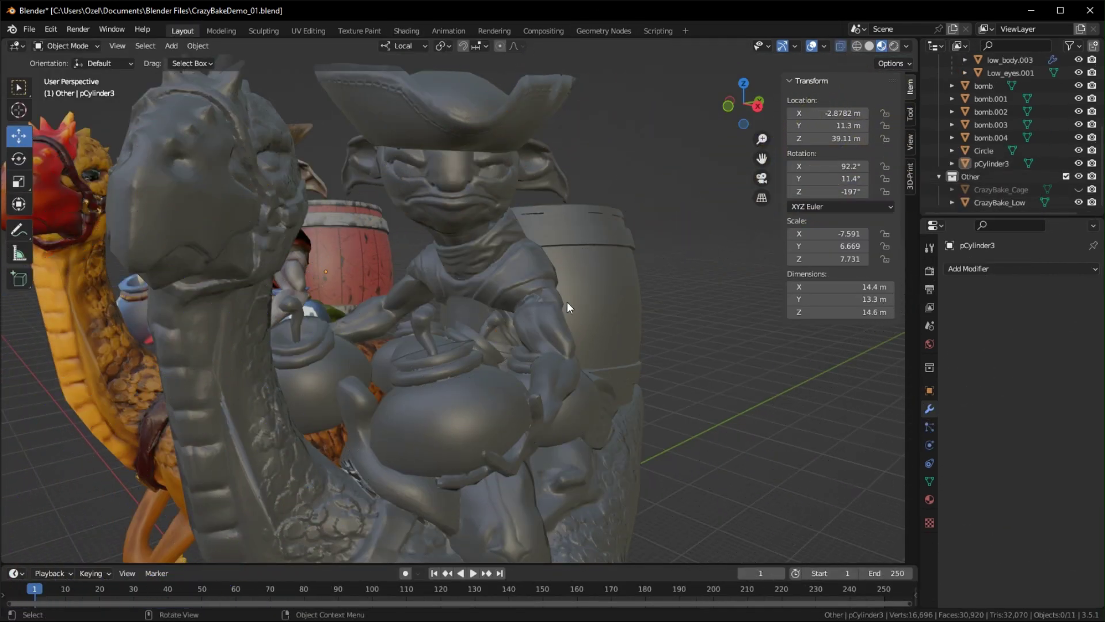
mouse_move(438, 299)
middle_mouse_down()
mouse_move(606, 313)
mouse_move(365, 340)
mouse_move(537, 313)
mouse_move(523, 262)
mouse_move(390, 326)
mouse_move(331, 303)
mouse_move(517, 350)
mouse_move(557, 344)
mouse_move(544, 348)
mouse_move(554, 360)
mouse_move(556, 350)
middle_mouse_up()
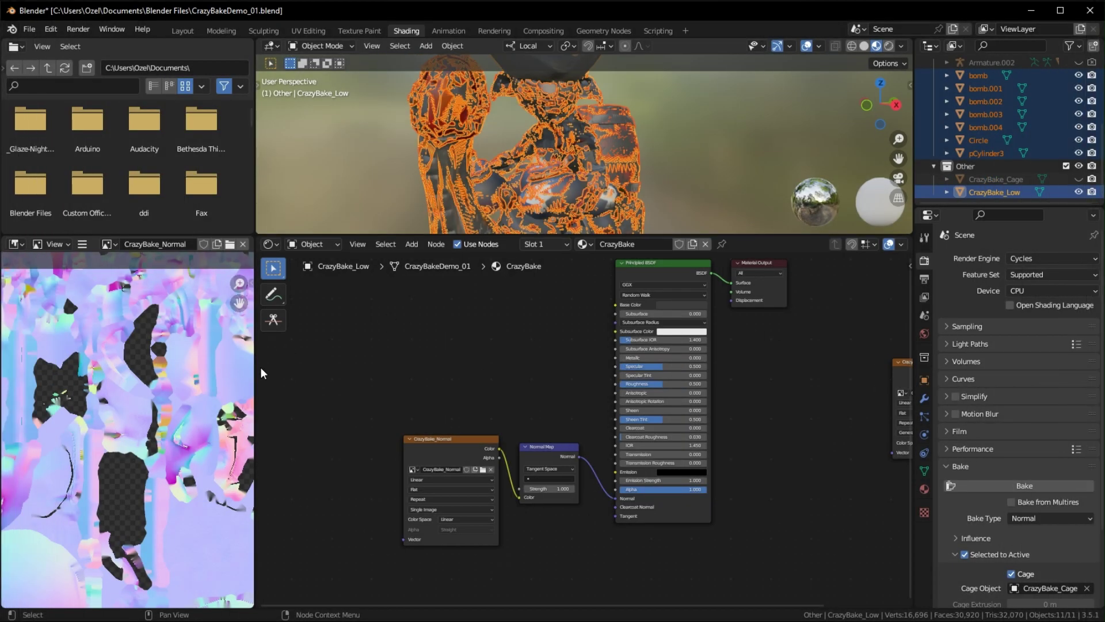
Widen and heighten the image editor, then widen the node editor again
left_click_drag(255, 376, 617, 365)
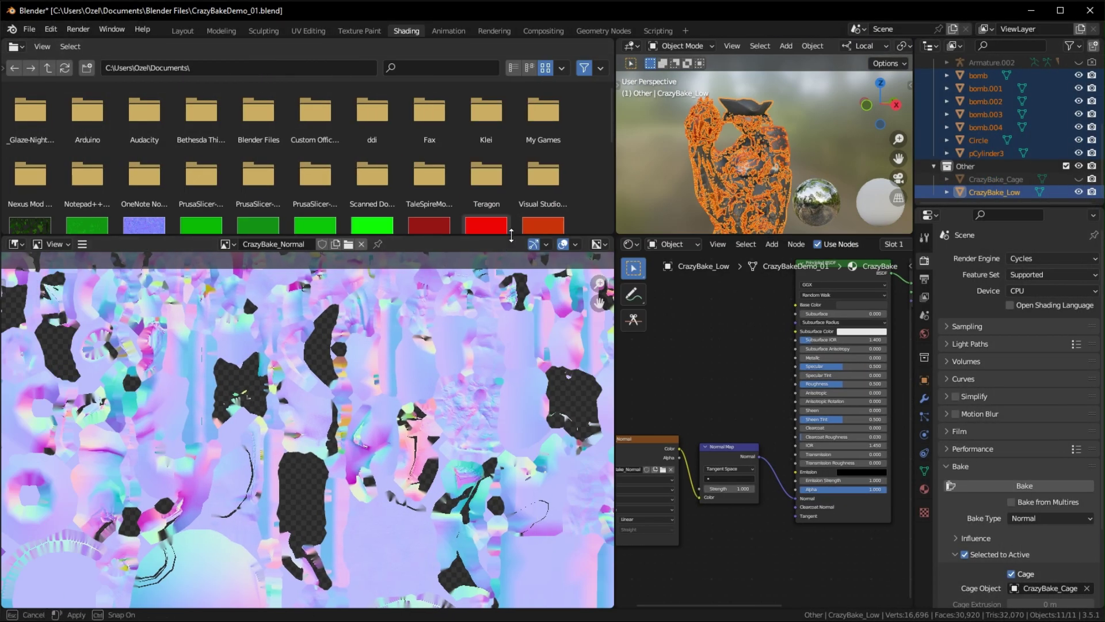
left_click_drag(511, 226, 511, 120)
scroll(243, 234, "down", 2)
scroll(375, 368, "up", 4)
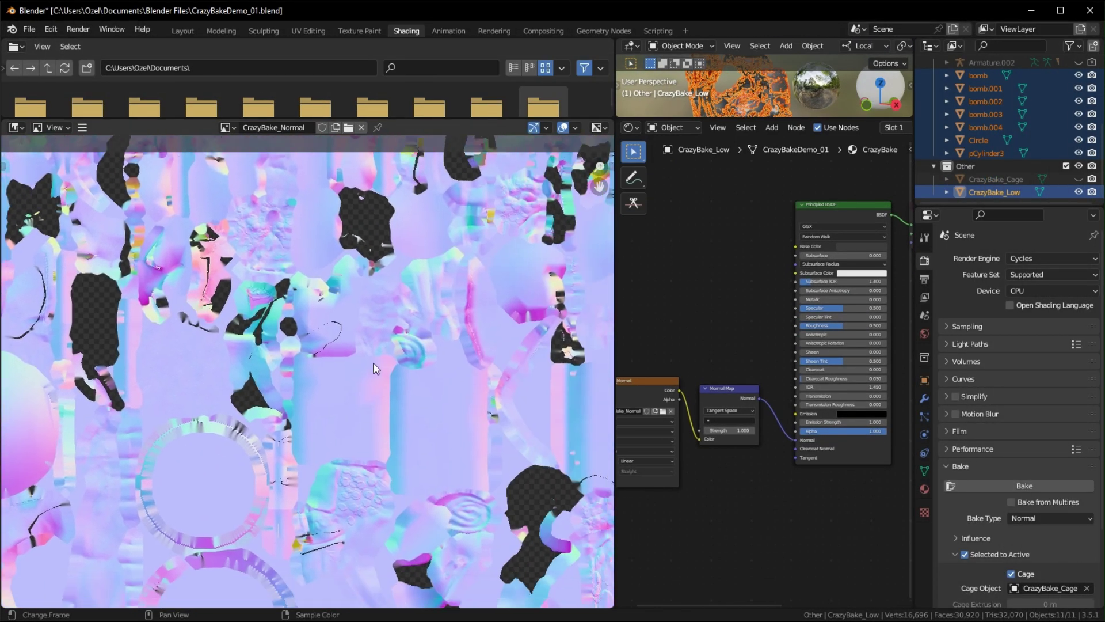
scroll(375, 369, "up", 4)
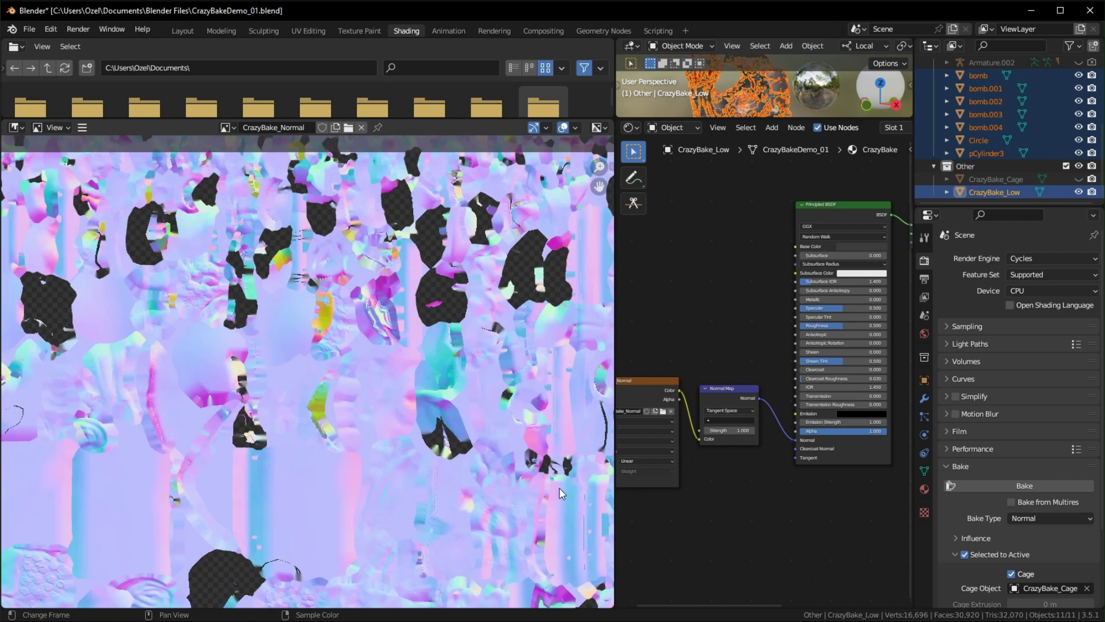
scroll(413, 397, "down", 2)
left_click_drag(617, 277, 262, 276)
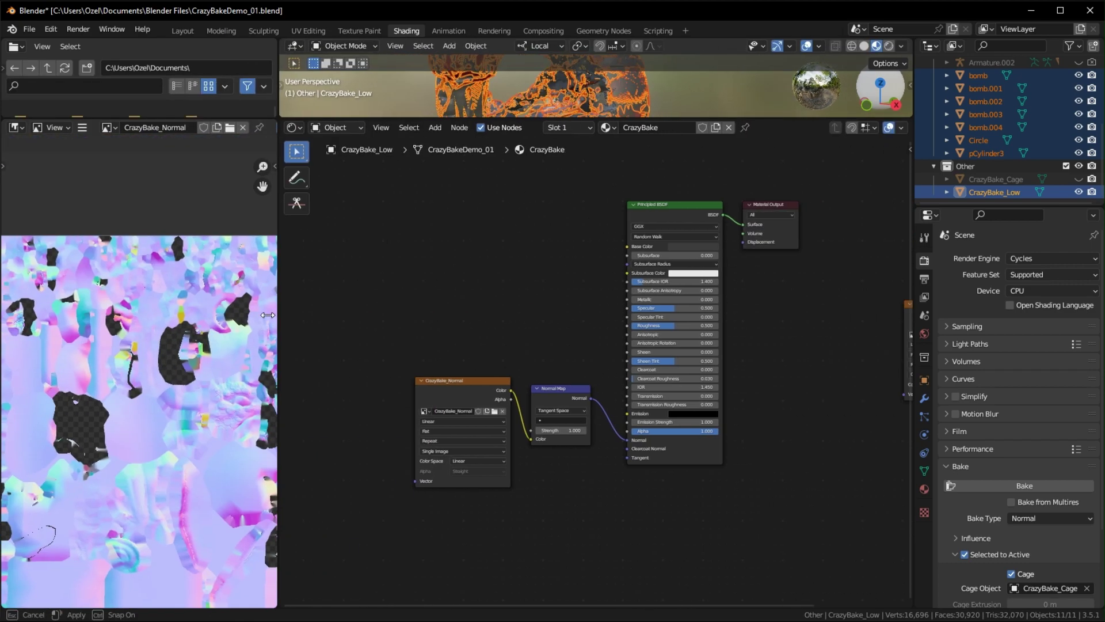
Switch to the Layout workspace
left_click(185, 31)
middle_click_drag(707, 343, 841, 312)
scroll(1007, 144, "down", 3)
Select only CrazyBake_Low and move it 34.457 m along the X axis
left_click(999, 202)
scroll(539, 485, "down", 6)
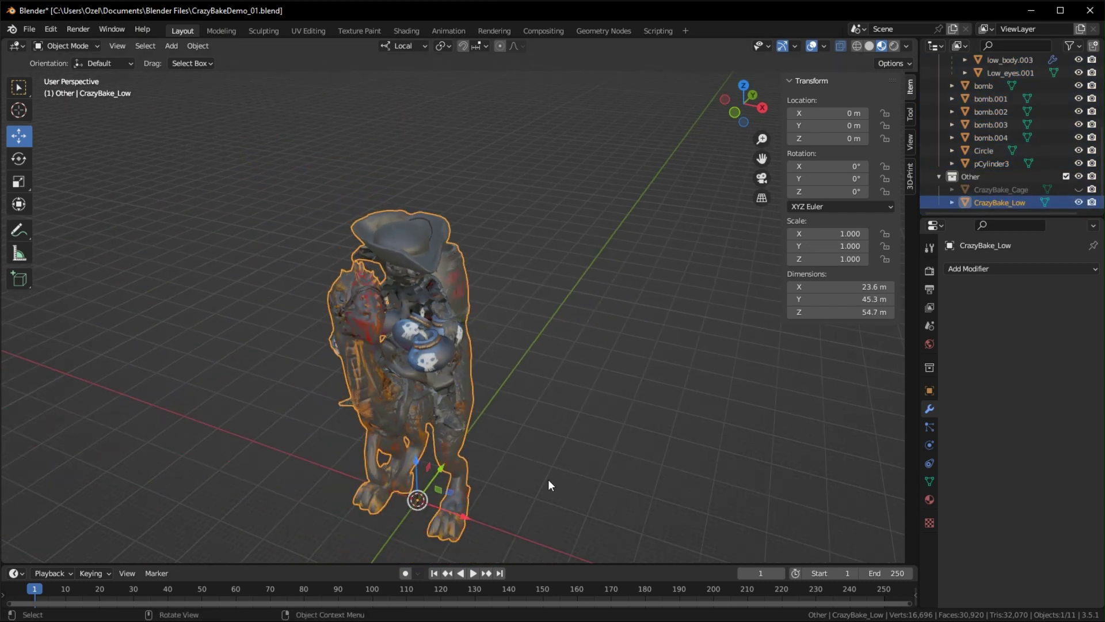
left_click_drag(455, 516, 662, 526)
Orbit around the moved grey model and the textured character to inspect them
middle_click_drag(662, 526, 581, 410)
scroll(605, 403, "up", 5)
scroll(590, 395, "down", 8)
scroll(639, 431, "up", 3)
middle_click_drag(638, 430, 778, 377)
scroll(638, 323, "up", 5)
scroll(680, 340, "down", 3)
scroll(691, 345, "down", 3)
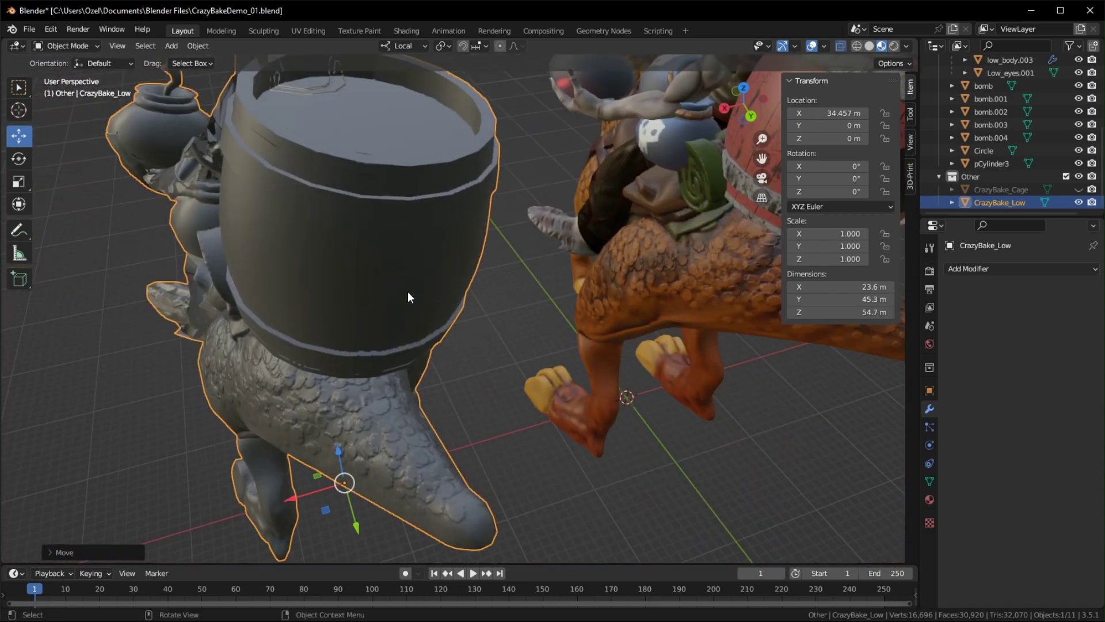
scroll(409, 299, "up", 5)
middle_click_drag(409, 298, 524, 322)
scroll(530, 337, "down", 3)
scroll(527, 316, "down", 3)
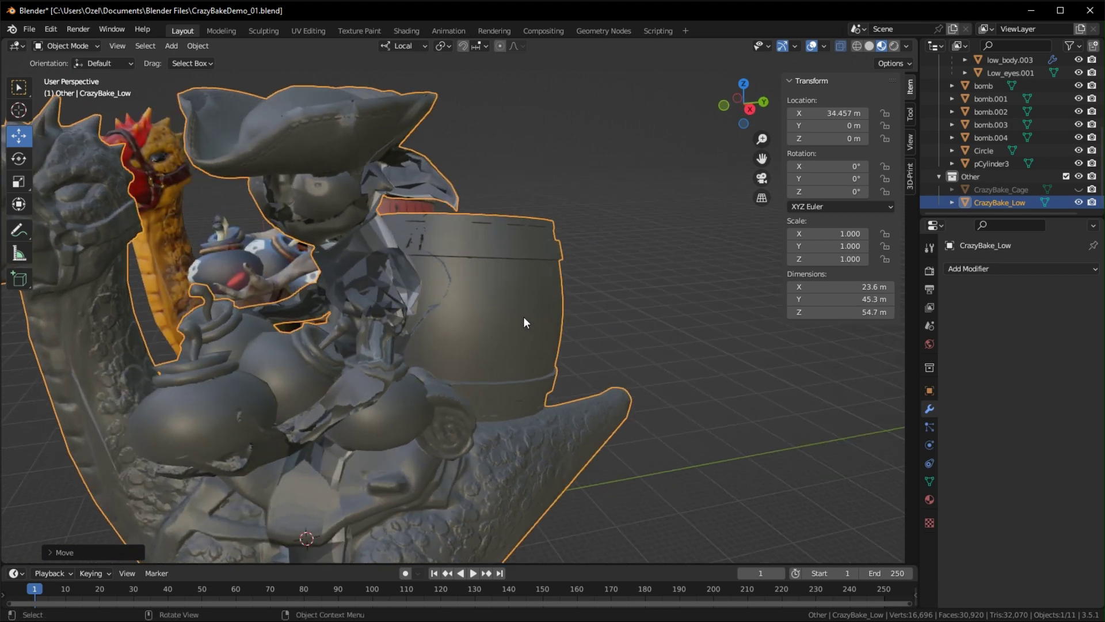
Return to the Shading workspace with a larger 3D viewport and wider Outliner panels
left_click(411, 33)
scroll(216, 437, "up", 4)
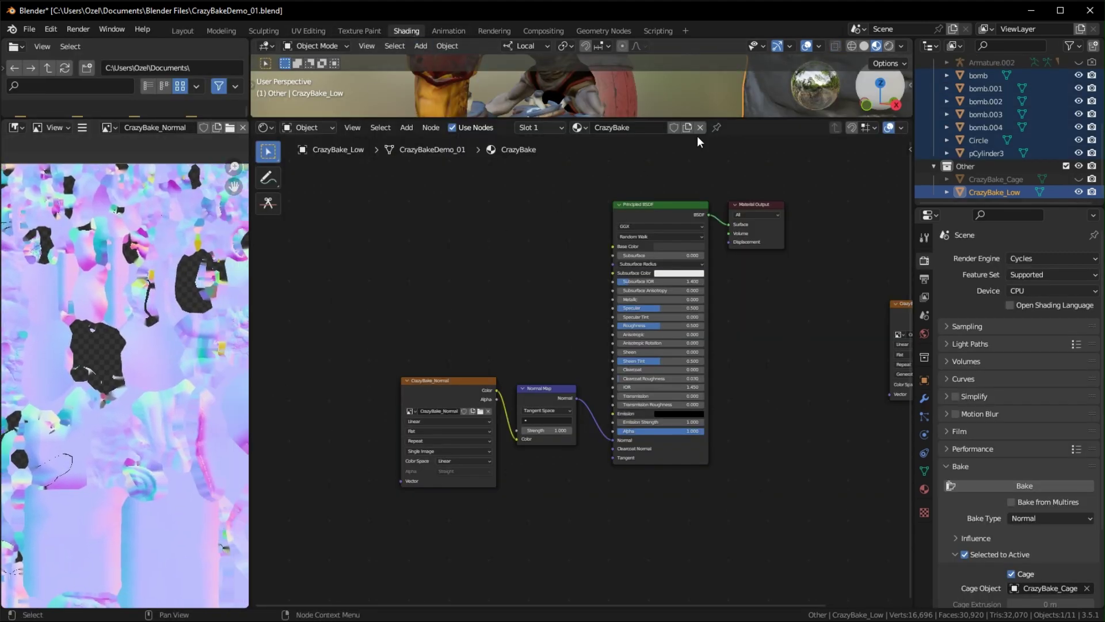
left_click_drag(747, 119, 747, 275)
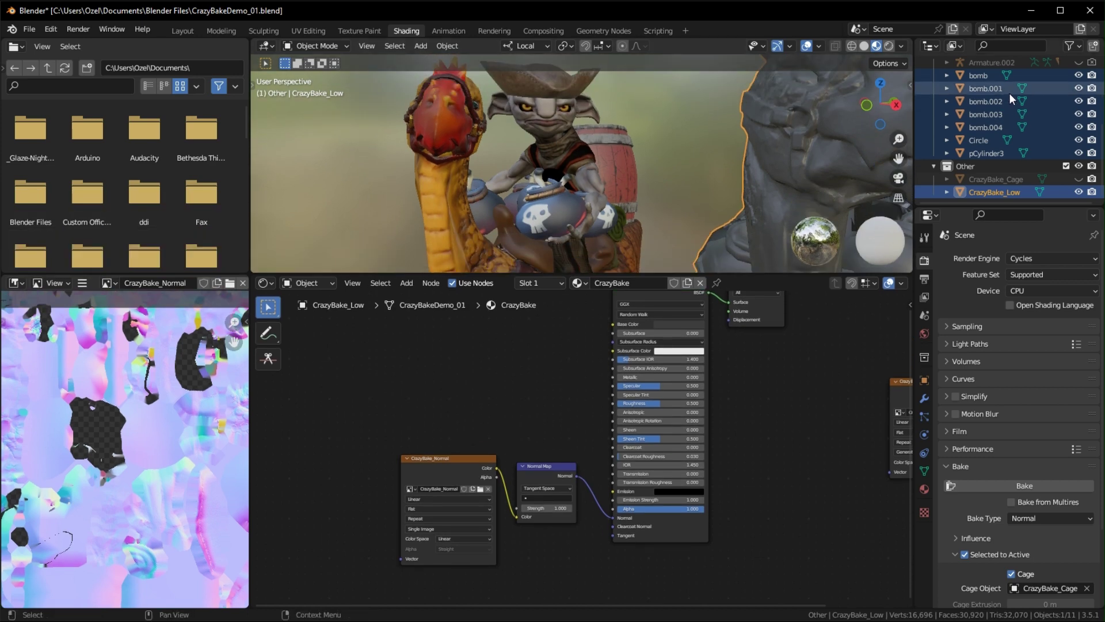
left_click_drag(914, 130, 701, 136)
scroll(948, 121, "up", 5)
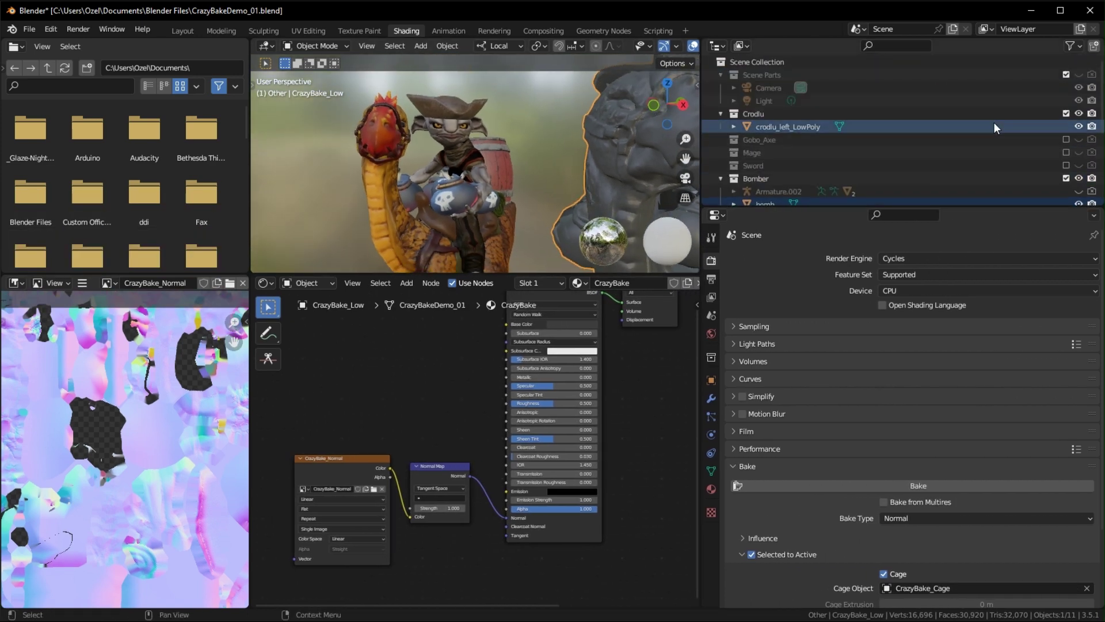
scroll(998, 128, "down", 5)
scroll(991, 147, "up", 3)
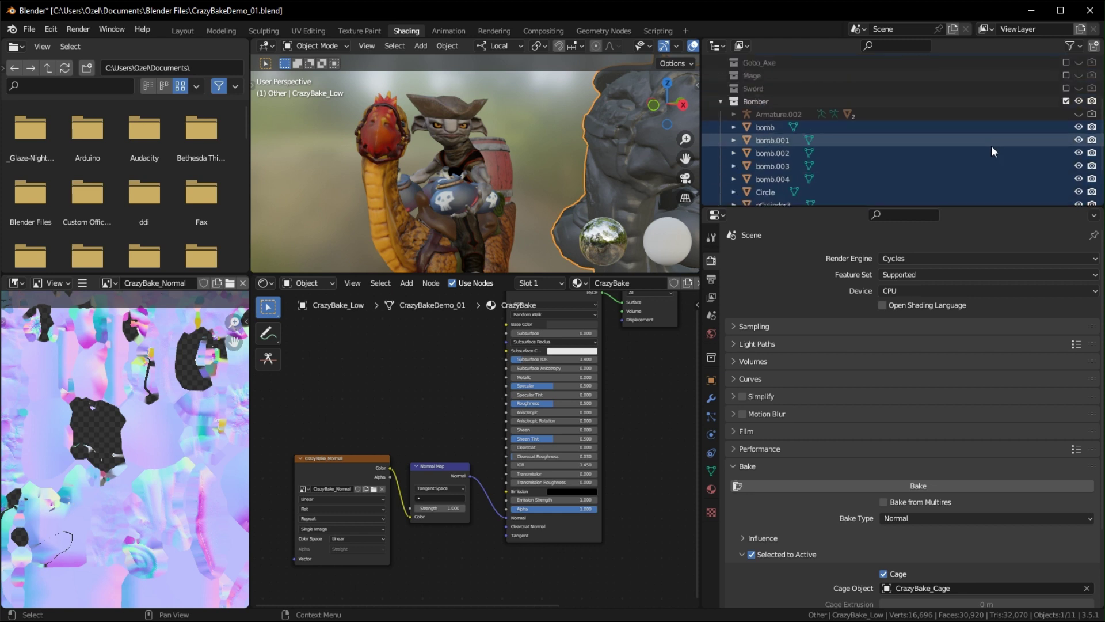
Expand Armature.002, toggle its visibility, and select low_body.003 after checking Low_eyes.001
left_click(774, 114)
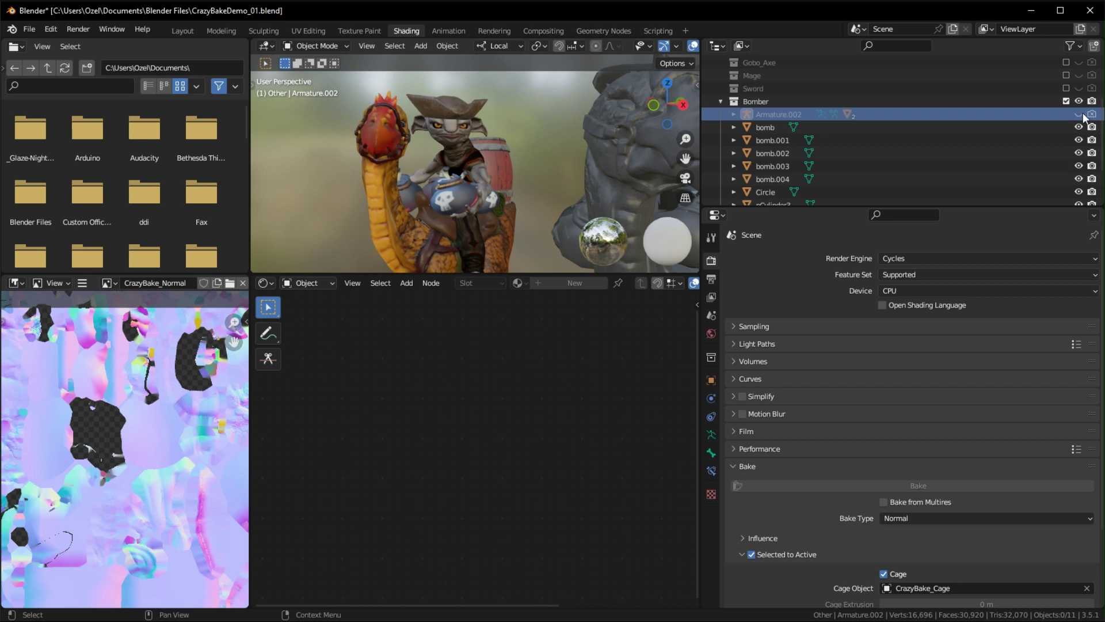
left_click(734, 114)
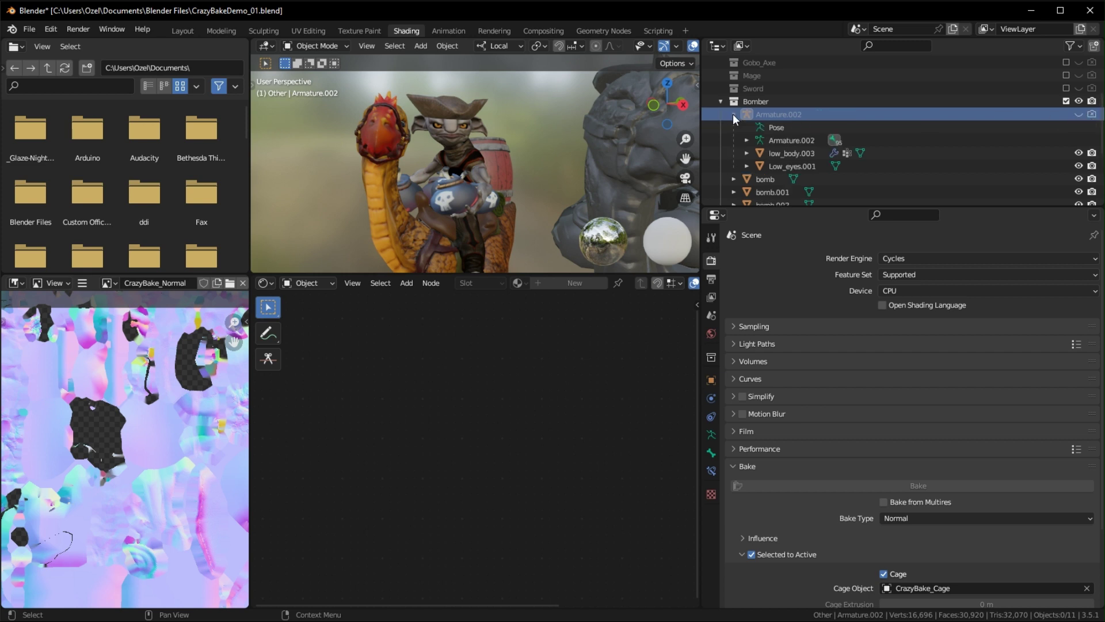
left_click(1078, 113)
left_click(776, 154)
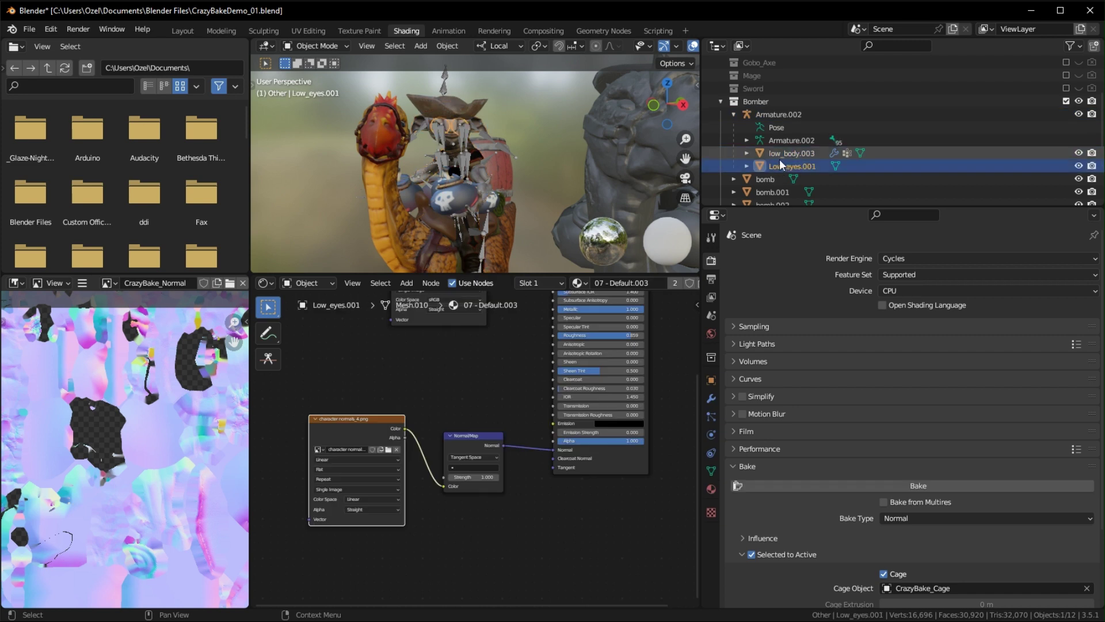
left_click(786, 165)
key("Up")
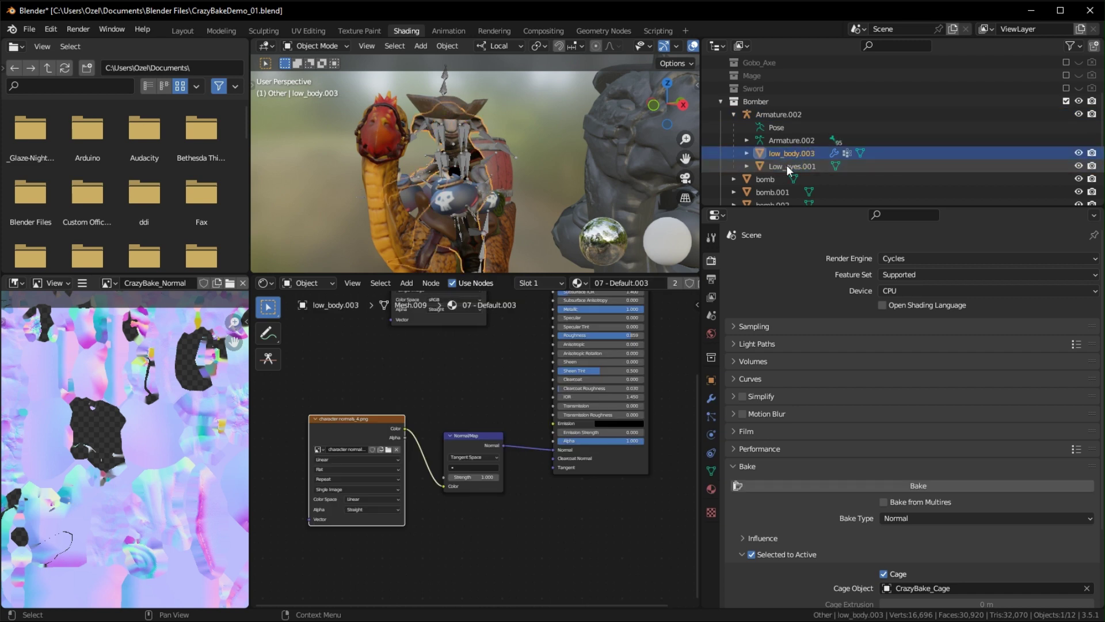
left_click(1078, 113)
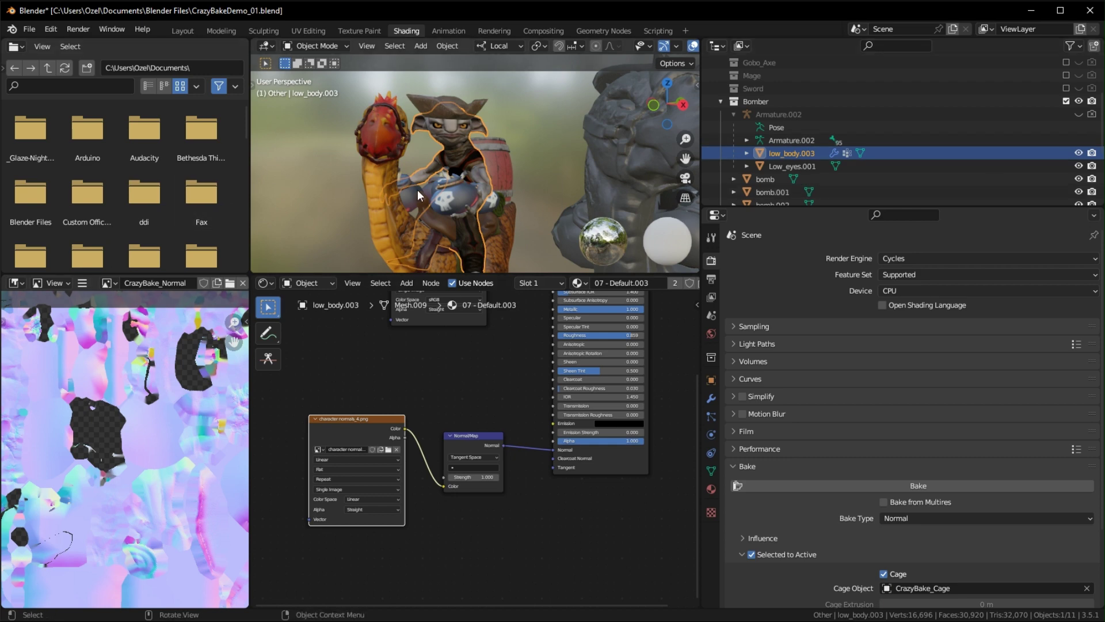
middle_click_drag(529, 167, 345, 150)
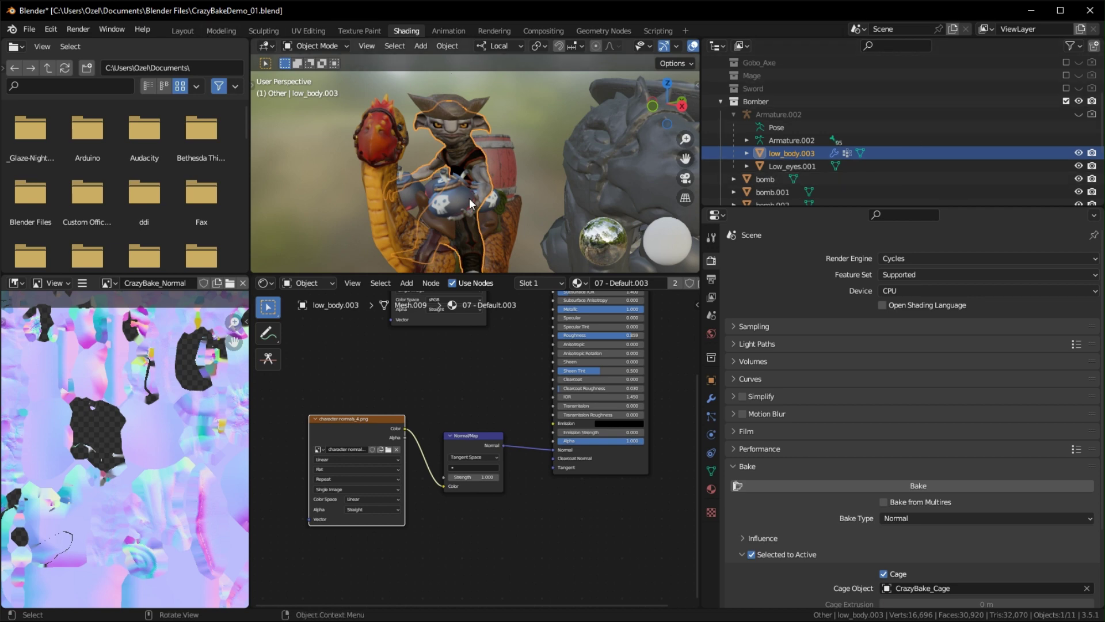
middle_click_drag(471, 206, 177, 56)
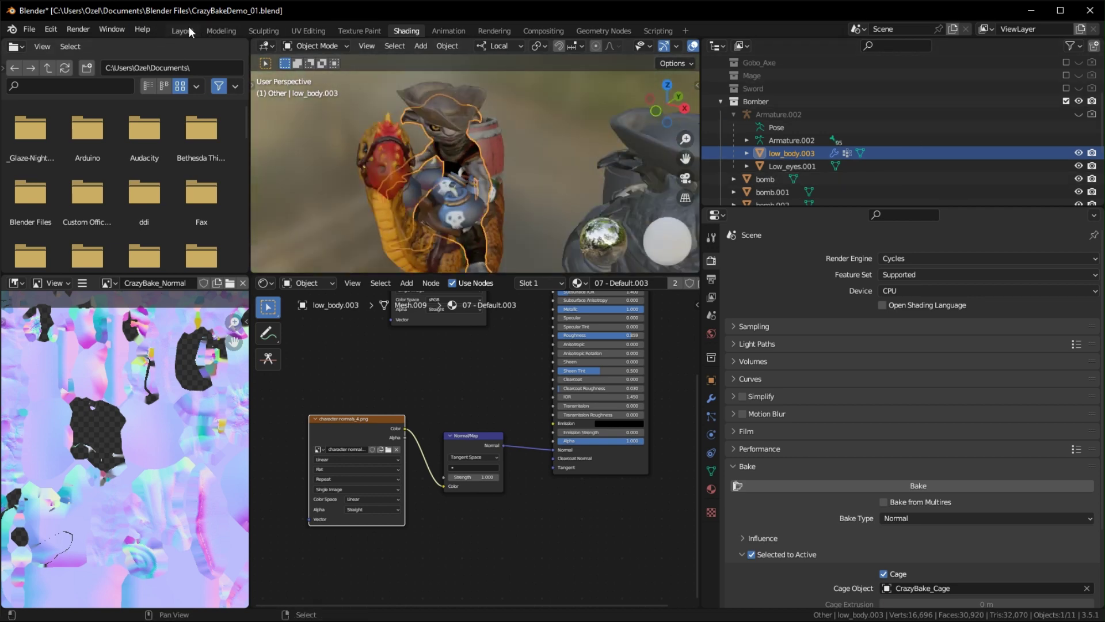
In the Layout workspace, orbit in close on the barrel and pirate character
left_click(183, 30)
middle_click_drag(420, 207, 435, 220)
middle_click_drag(626, 251, 553, 282)
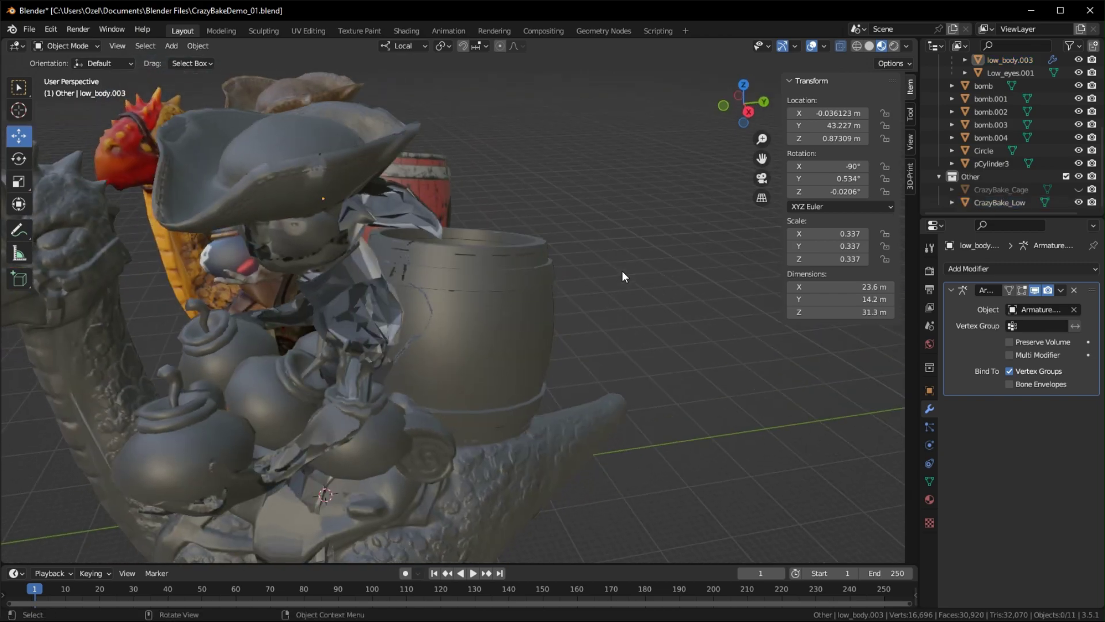
scroll(483, 310, "up", 4)
middle_click_drag(484, 310, 518, 311)
mouse_move(528, 246)
middle_mouse_down()
mouse_move(434, 303)
mouse_move(377, 219)
mouse_move(527, 197)
mouse_move(629, 246)
mouse_move(493, 208)
mouse_move(472, 190)
mouse_move(298, 182)
middle_mouse_up()
scroll(445, 158, "down", 5)
scroll(1053, 65, "up", 4)
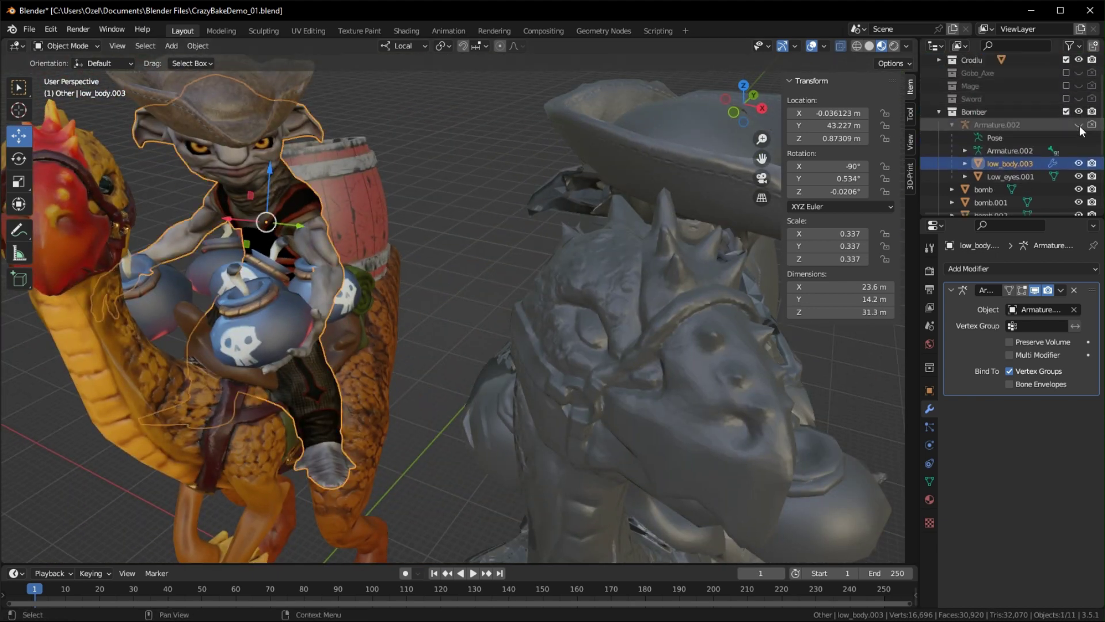
Select low_body.003 and delete its Armature modifier
left_click(1040, 125)
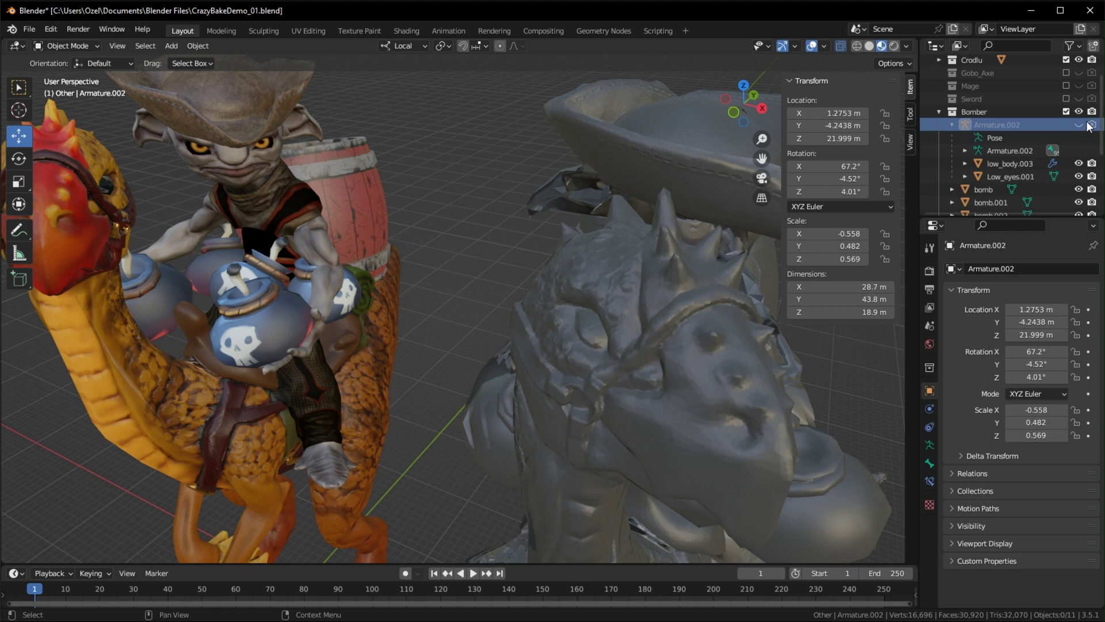
left_click(1030, 165)
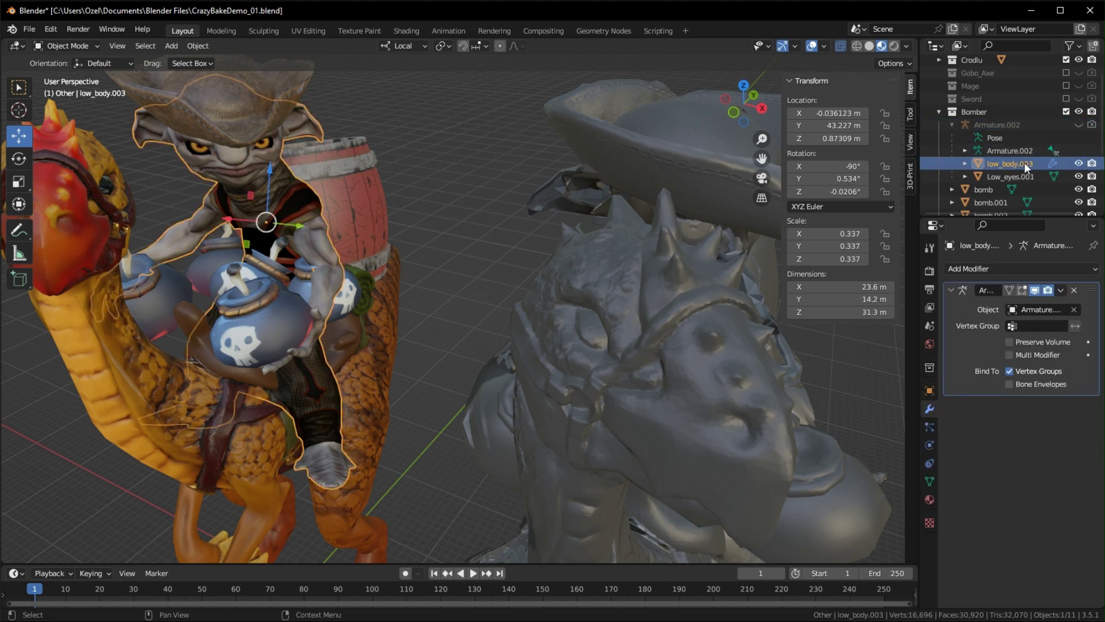
left_click(1072, 291)
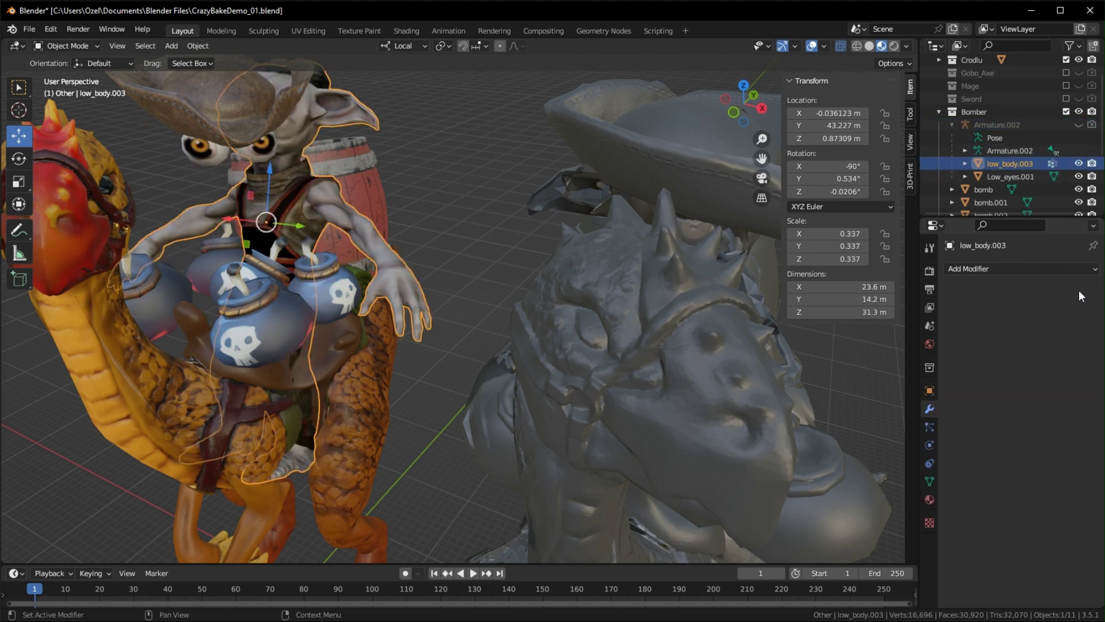
Orbit around the unposed pirate and barrel to inspect the rest shape
middle_click_drag(772, 276, 524, 182)
middle_click_drag(541, 283, 675, 240)
middle_click_drag(686, 281, 608, 174)
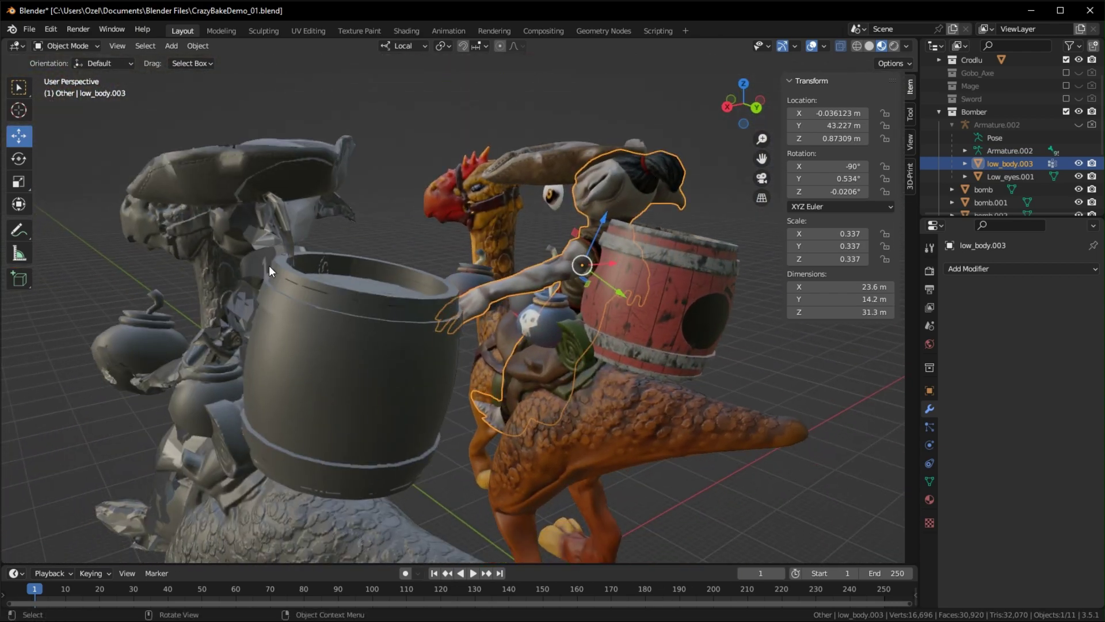
middle_click_drag(306, 263, 267, 174)
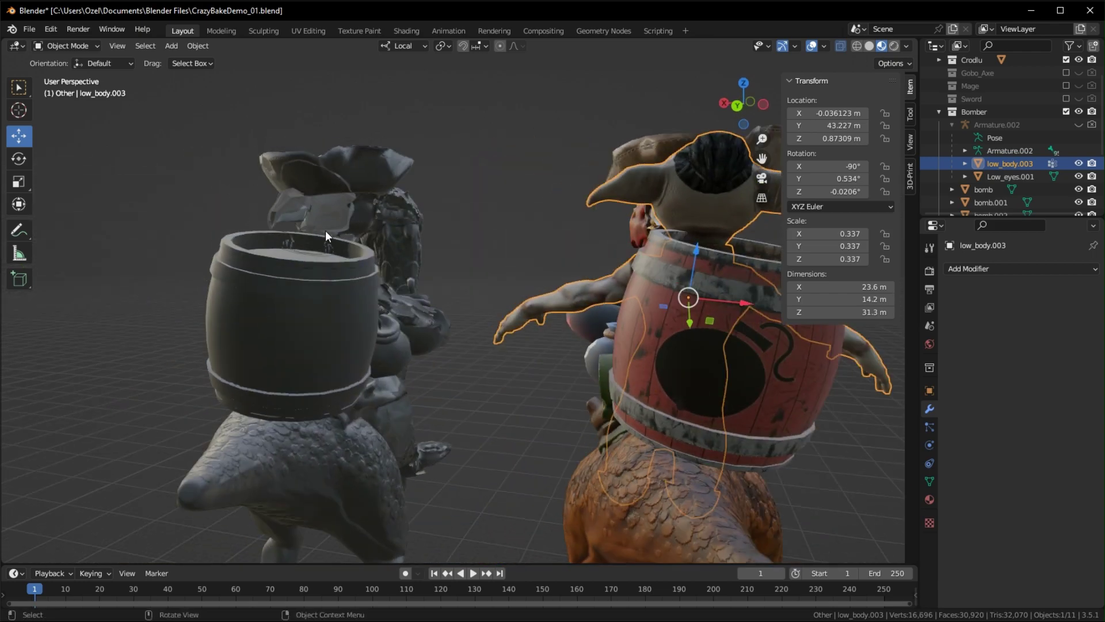
middle_click_drag(330, 240, 877, 165)
scroll(1063, 158, "down", 2)
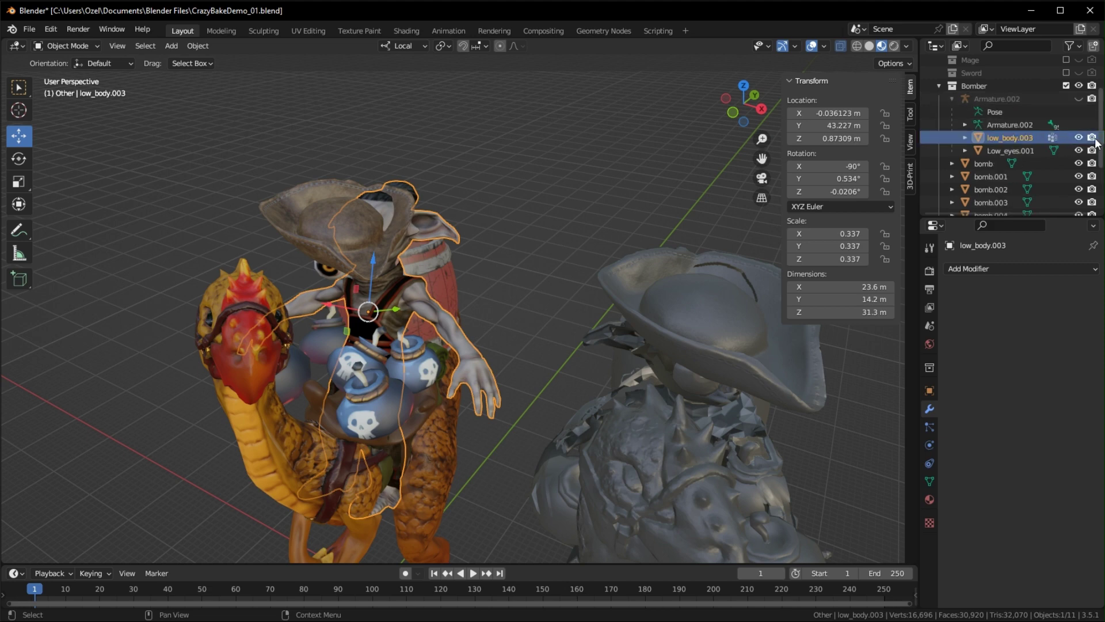
Select low_body.003 and undo until its Armature modifier is restored
left_click(1022, 152)
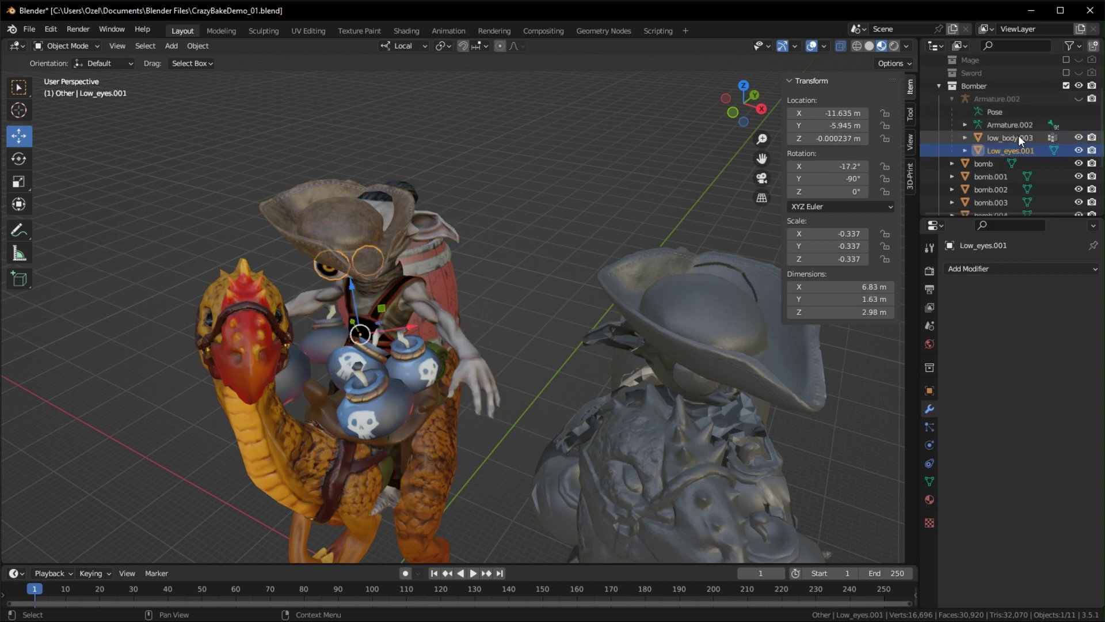
left_click(1018, 138)
left_click(1030, 150)
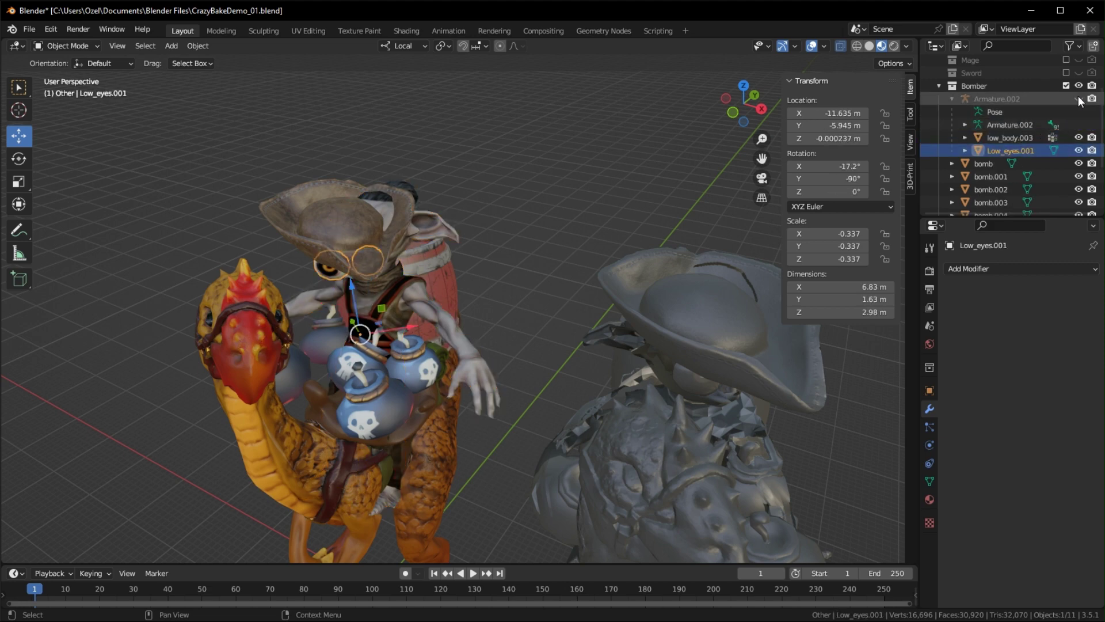
left_click(1007, 137)
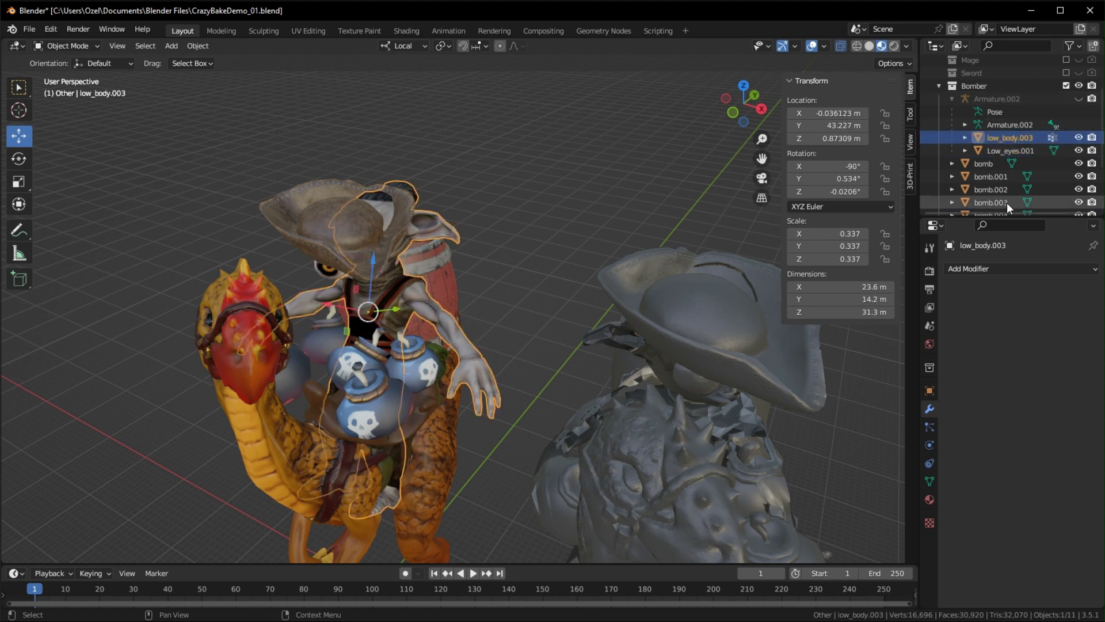
key("ctrl+z")
key("ctrl+shift+z")
key("ctrl+z")
key("ctrl+shift+z")
key("ctrl+z")
key("ctrl+shift+z")
key("ctrl+z")
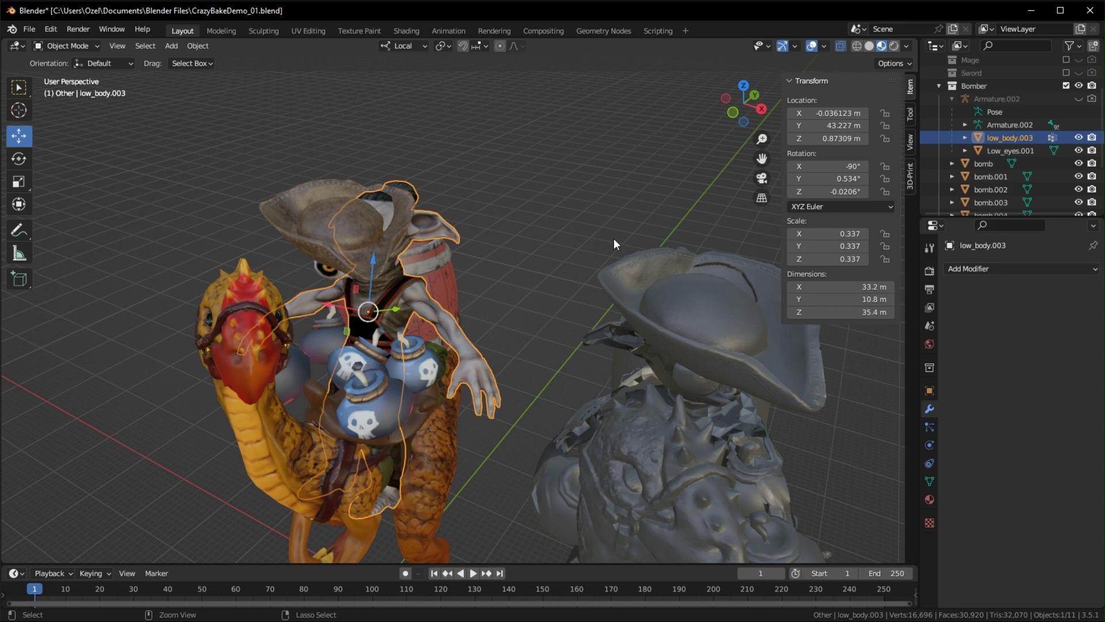
key("ctrl+z")
key("ctrl+z")
key("ctrl+z")
key("ctrl+z")
key("ctrl+z")
key("ctrl+z")
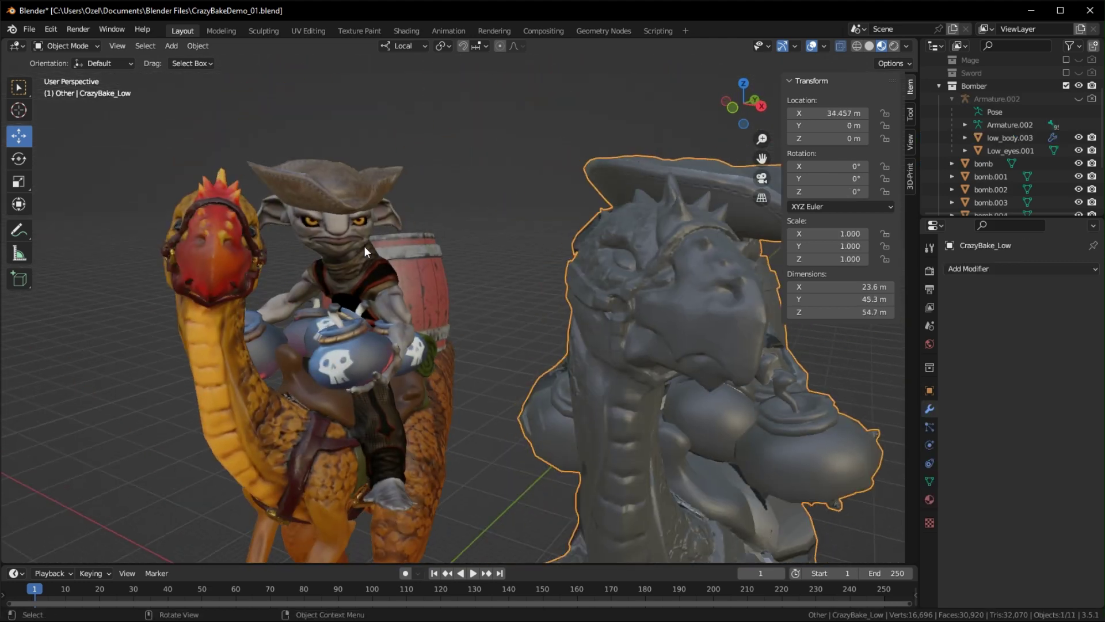
Show Armature.002 in the viewport, orbit the scene, and select CrazyBake_Low
left_click(364, 247)
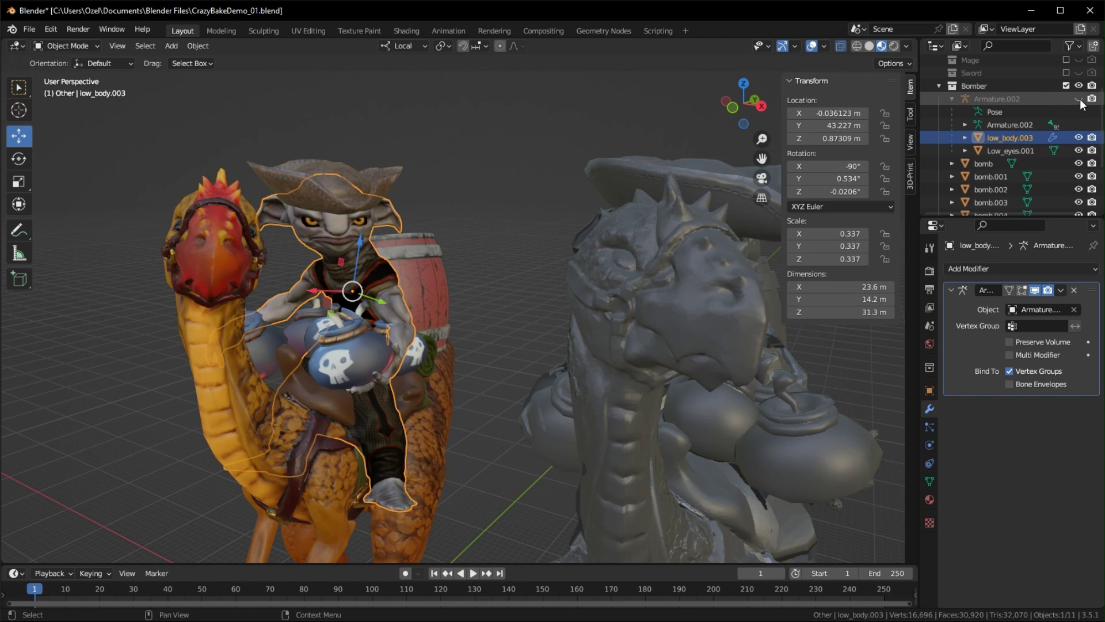
left_click(1079, 99)
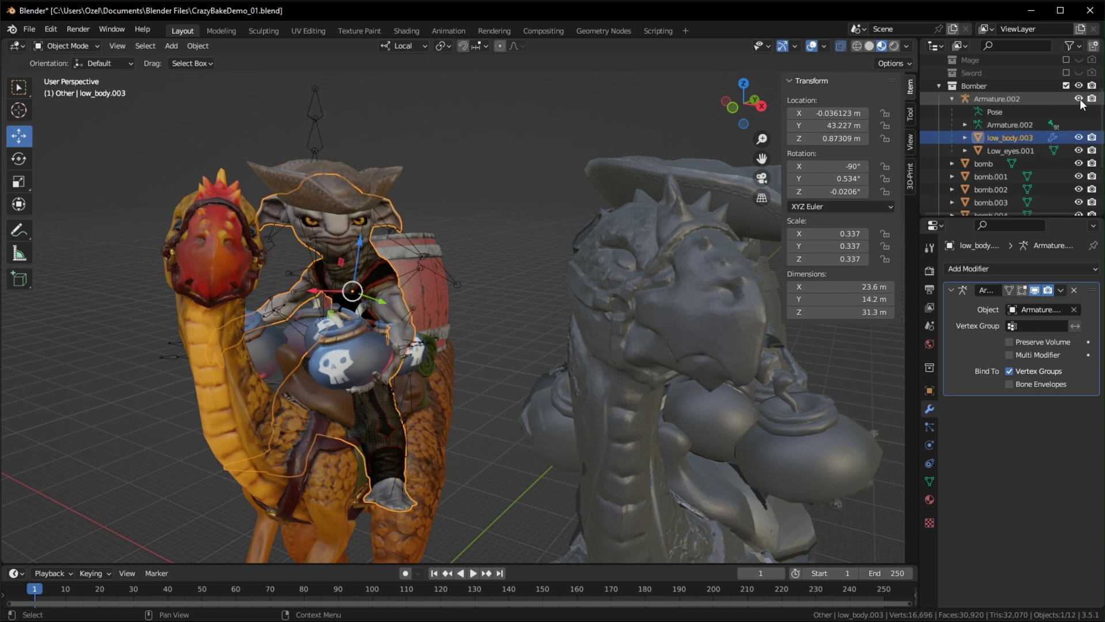
middle_click_drag(598, 184, 858, 151)
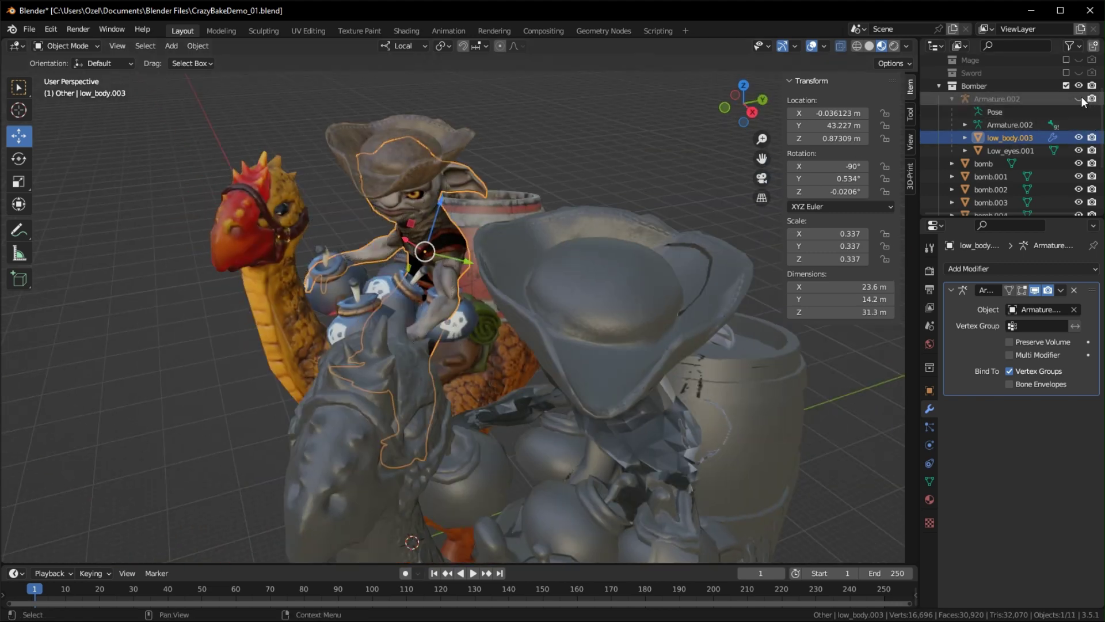
middle_click_drag(748, 219, 651, 265)
left_click(668, 282)
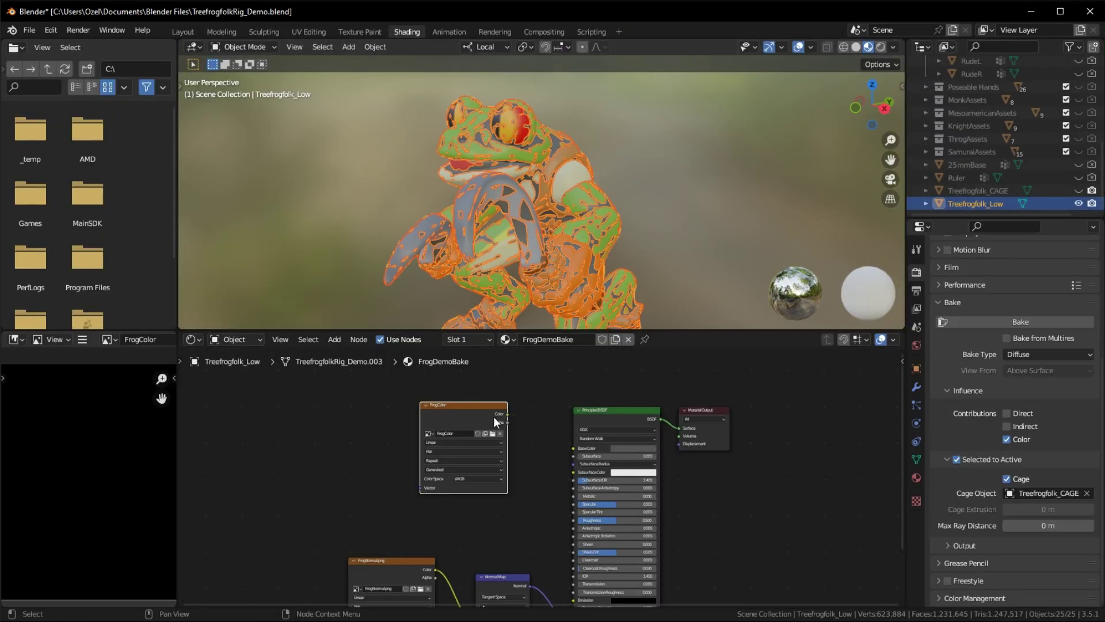
Bake Ambient Occlusion into a new image and link Frog_Metallica to Metallic
left_click(1036, 321)
scroll(1005, 73, "up", 10)
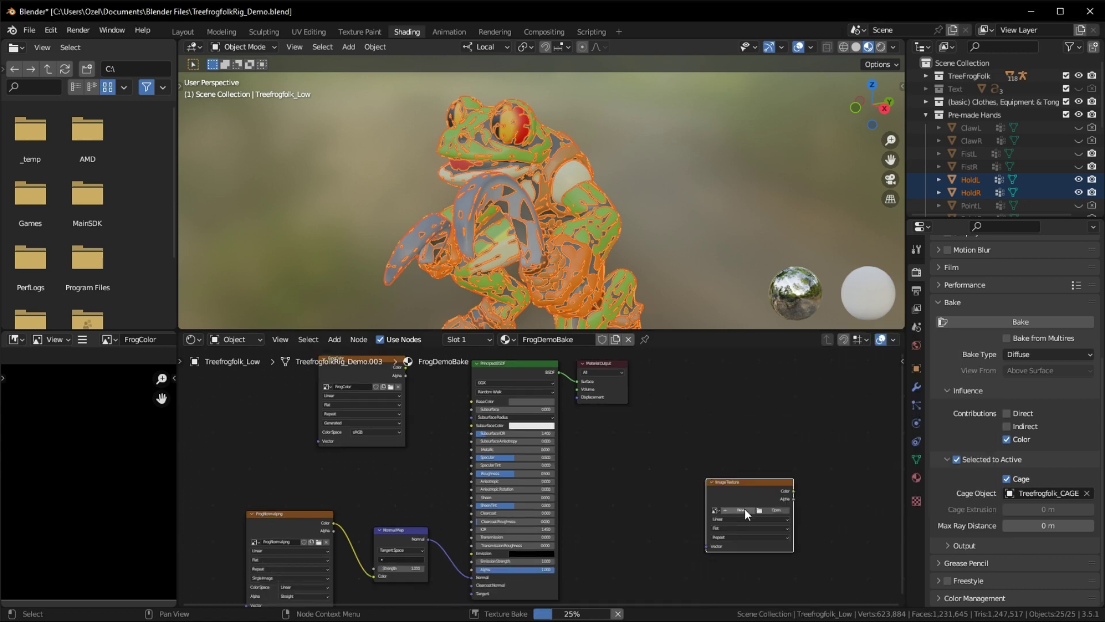
left_click(744, 508)
left_click(1047, 354)
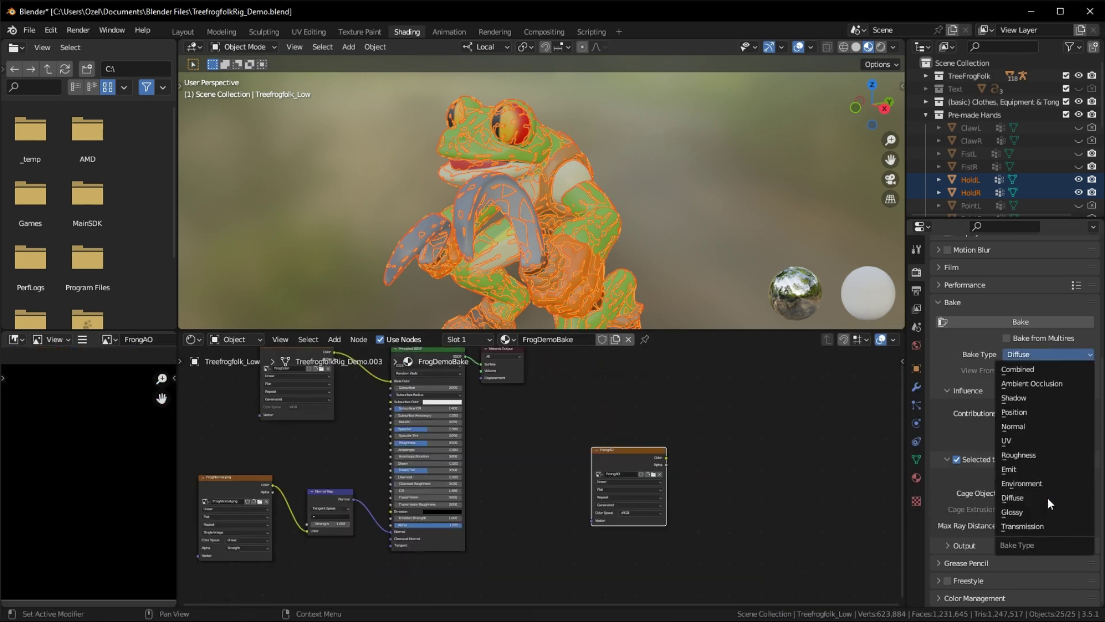
left_click(1055, 385)
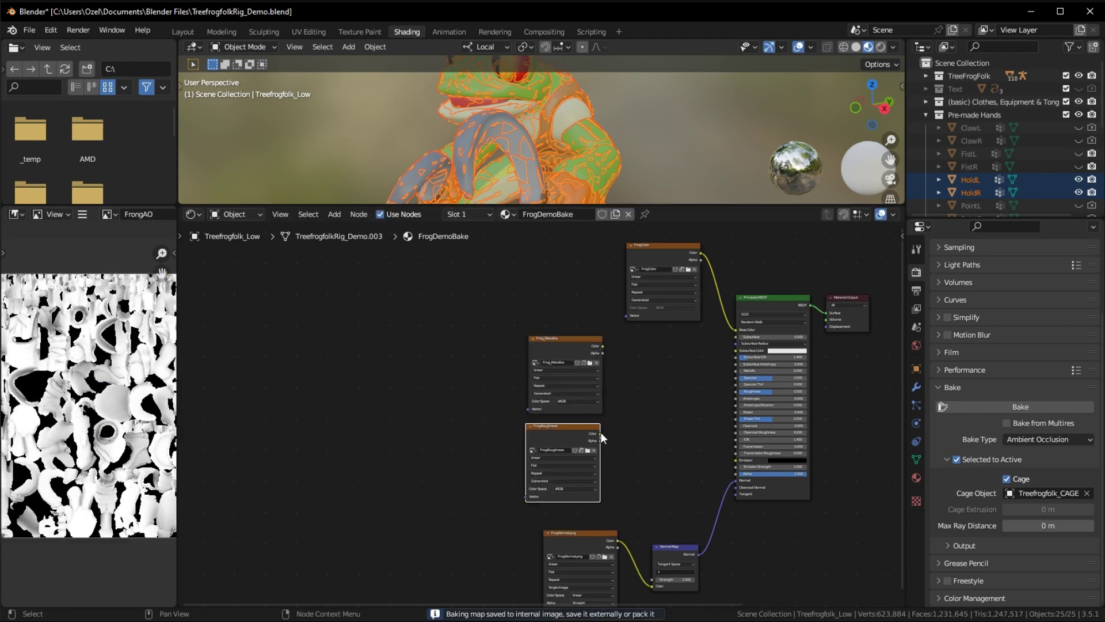
left_click_drag(506, 375, 650, 438)
left_click_drag(650, 437, 687, 408)
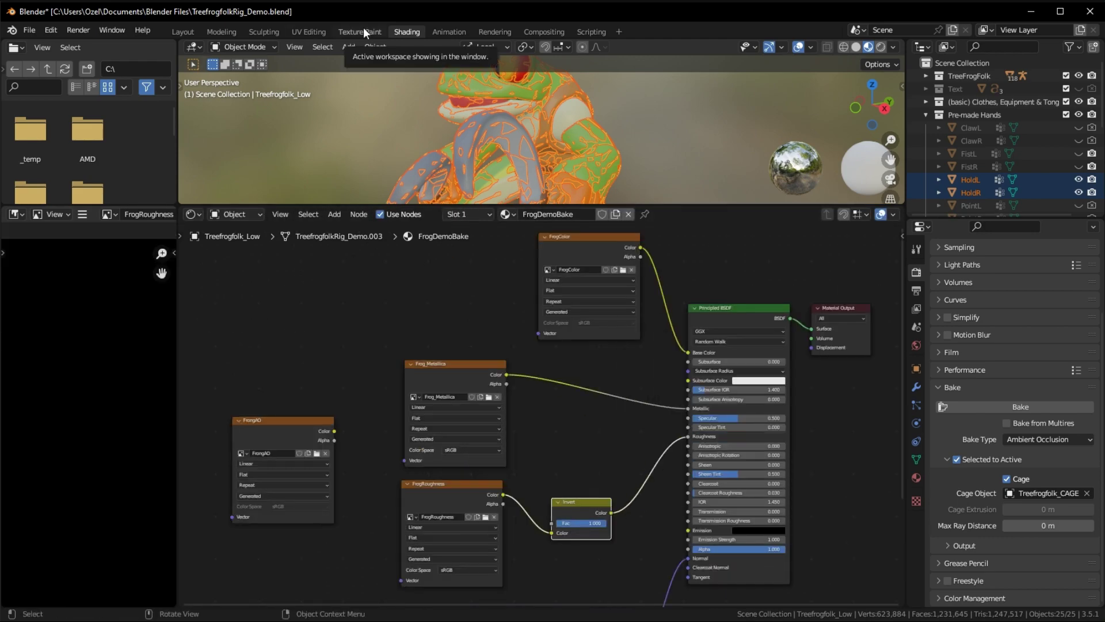
In Texture Paint, make FrogColor the paint target and paint touch-ups around the eye
left_click(359, 32)
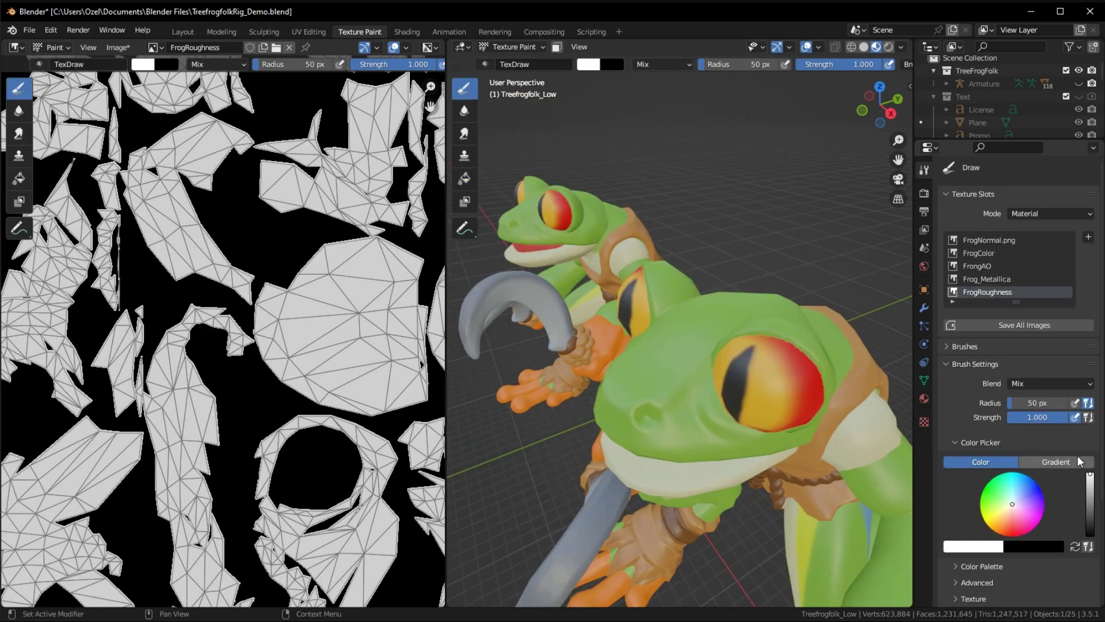
scroll(718, 318, "up", 5)
scroll(719, 318, "down", 8)
mouse_move(718, 318)
middle_mouse_down()
mouse_move(641, 434)
mouse_move(679, 403)
middle_mouse_up()
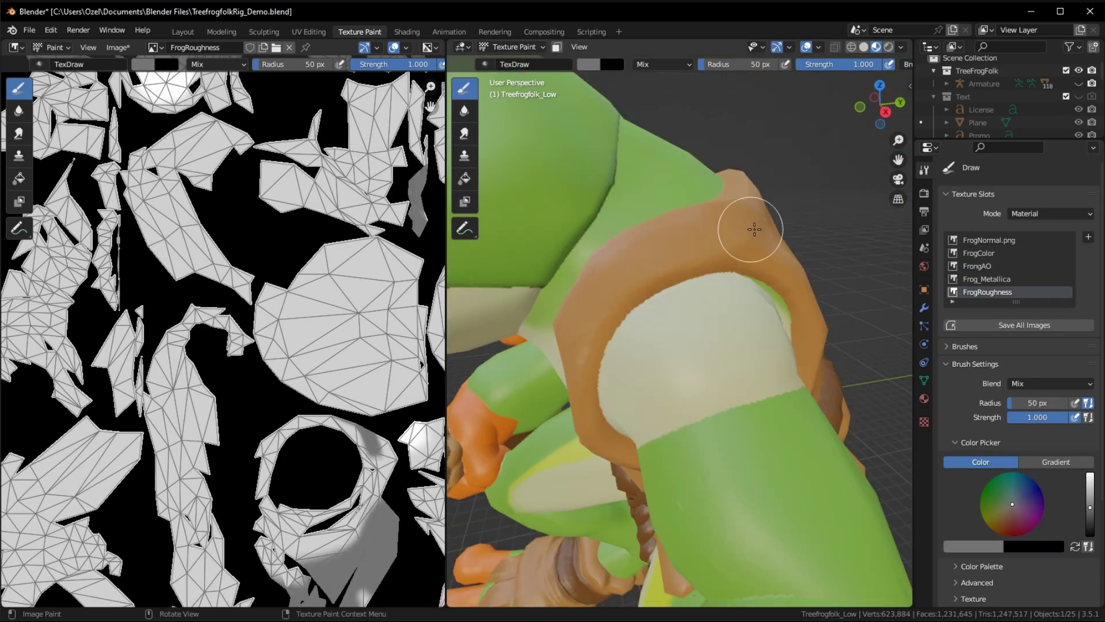
scroll(786, 304, "up", 5)
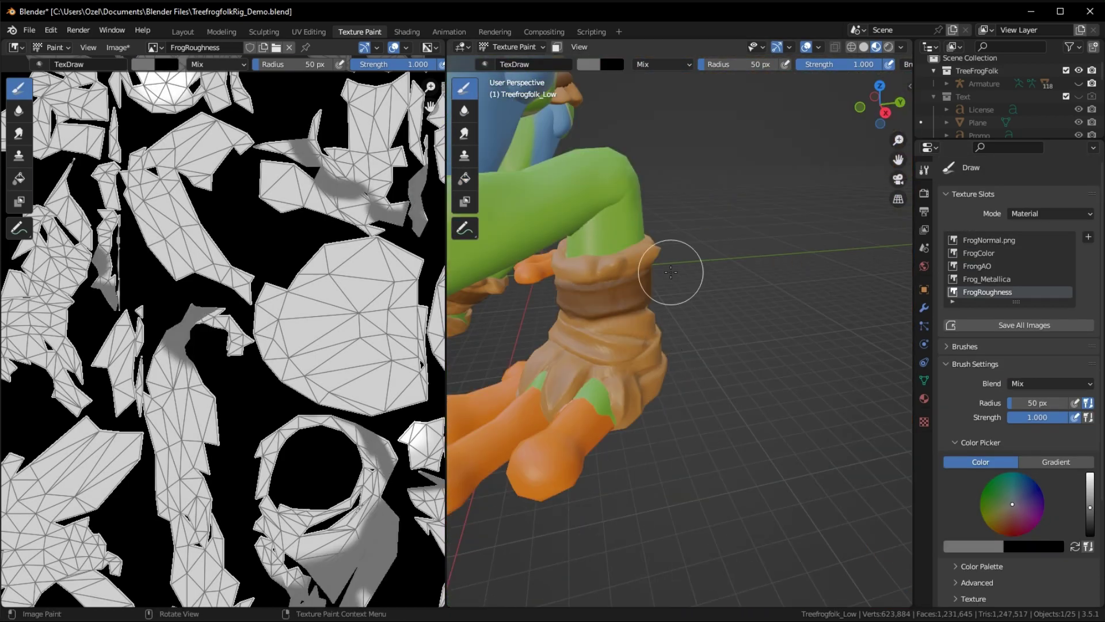
left_click(979, 252)
left_click(996, 504)
mouse_move(797, 456)
middle_mouse_down()
mouse_move(716, 440)
mouse_move(624, 316)
mouse_move(696, 313)
mouse_move(633, 375)
middle_mouse_up()
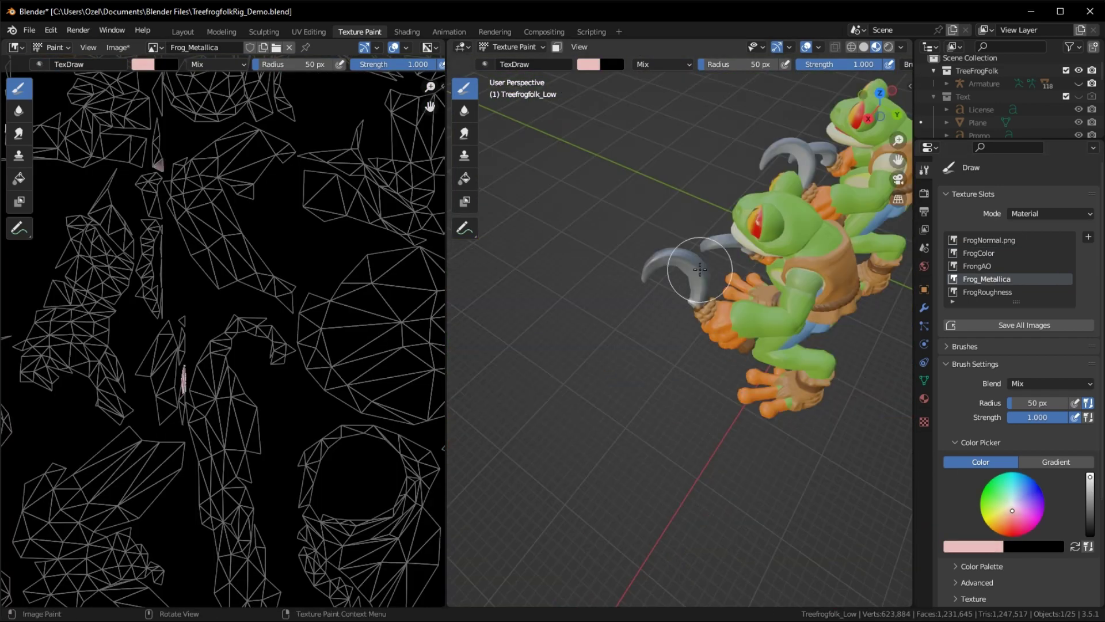
mouse_move(633, 287)
middle_mouse_down()
mouse_move(593, 271)
mouse_move(627, 262)
middle_mouse_up()
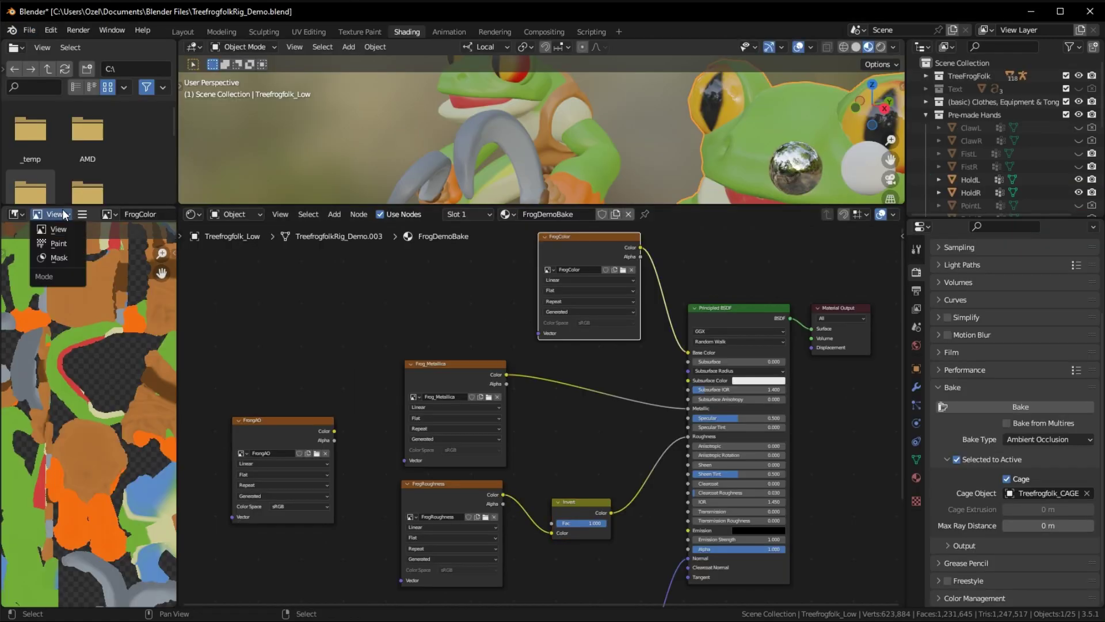
Add a Combine Color node to the material and bake again
left_click(54, 214)
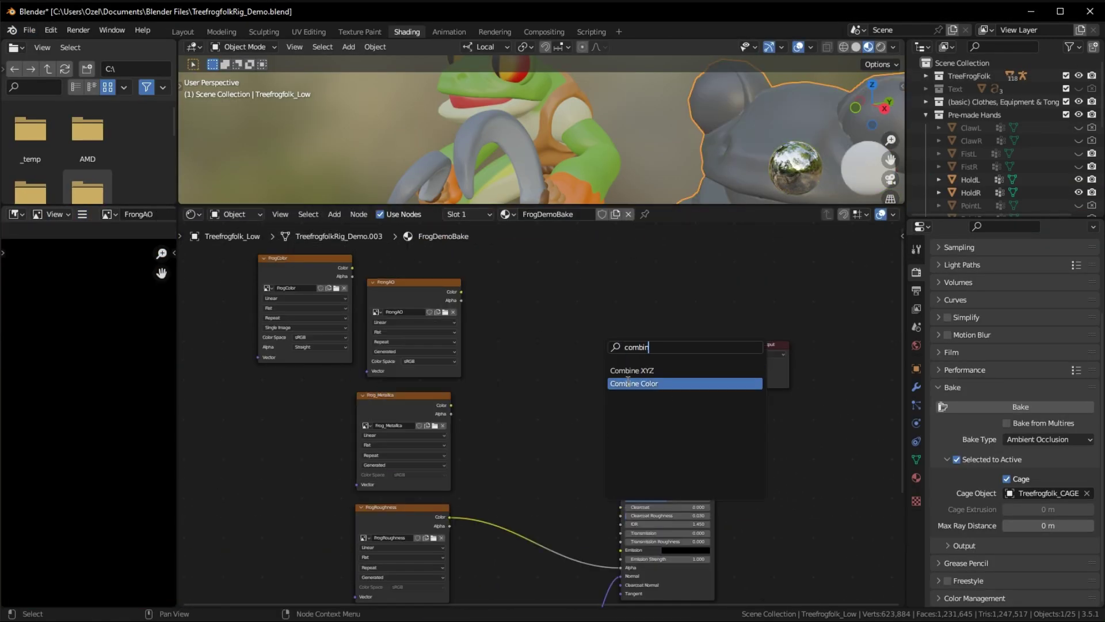
key("Return")
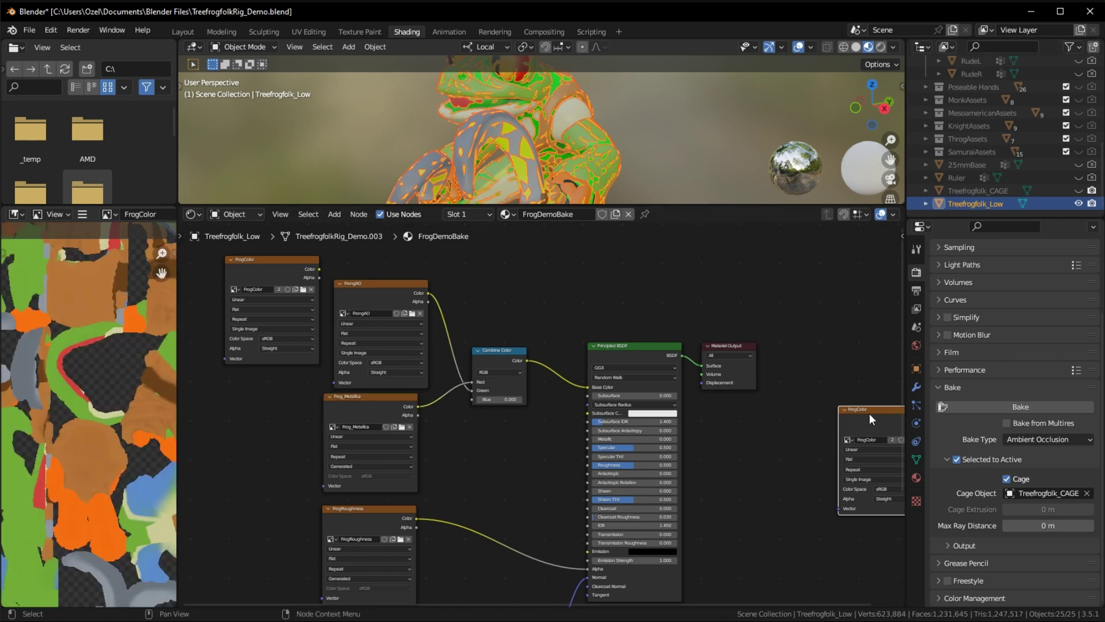
left_click(1020, 406)
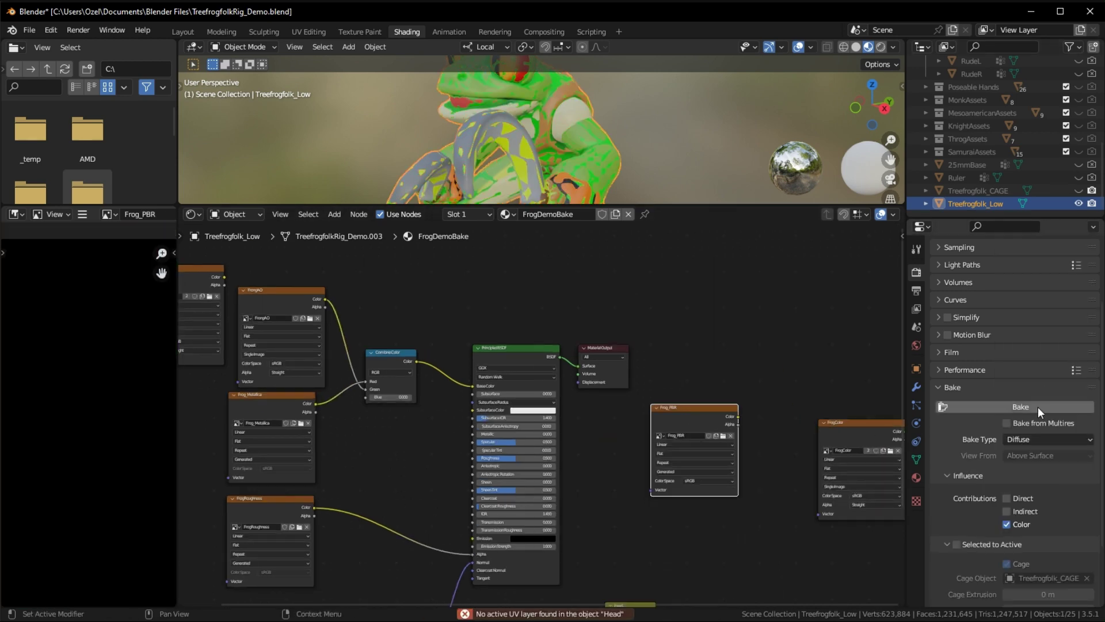